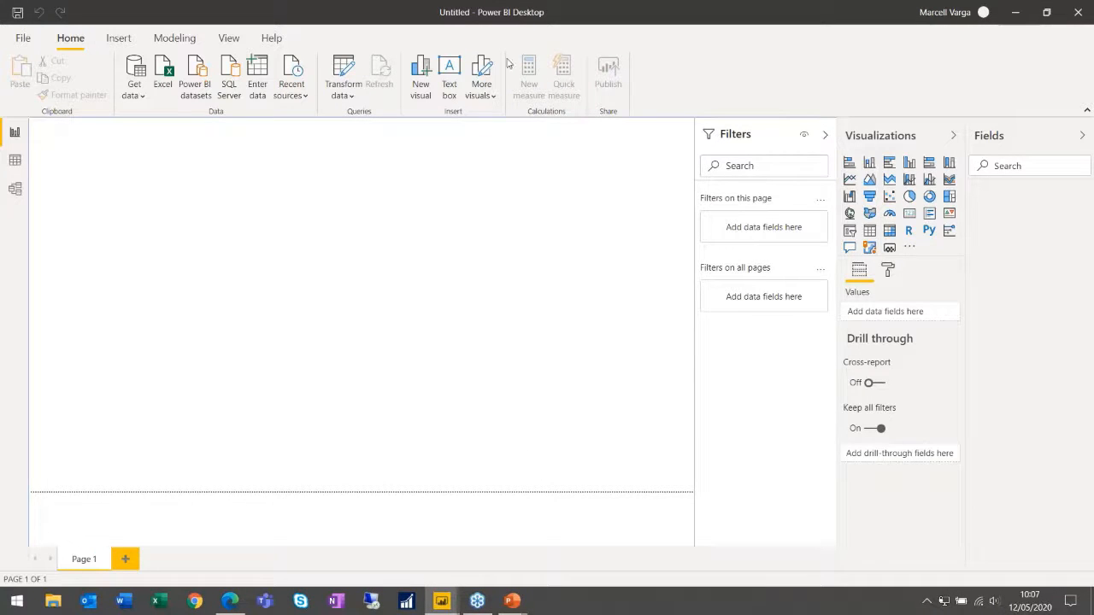
double_click(504, 12)
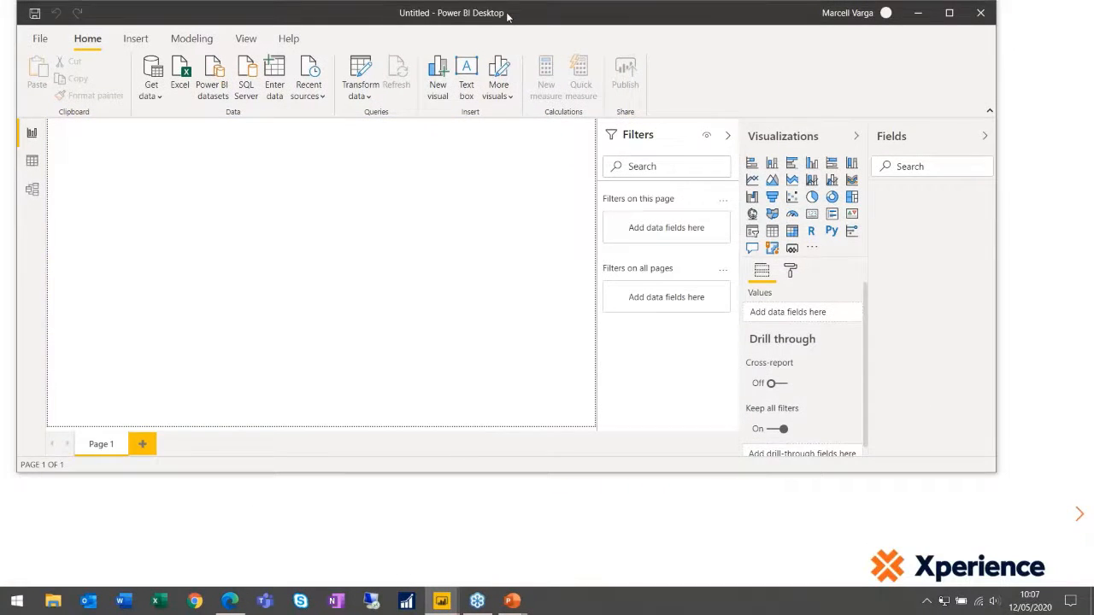
double_click(508, 12)
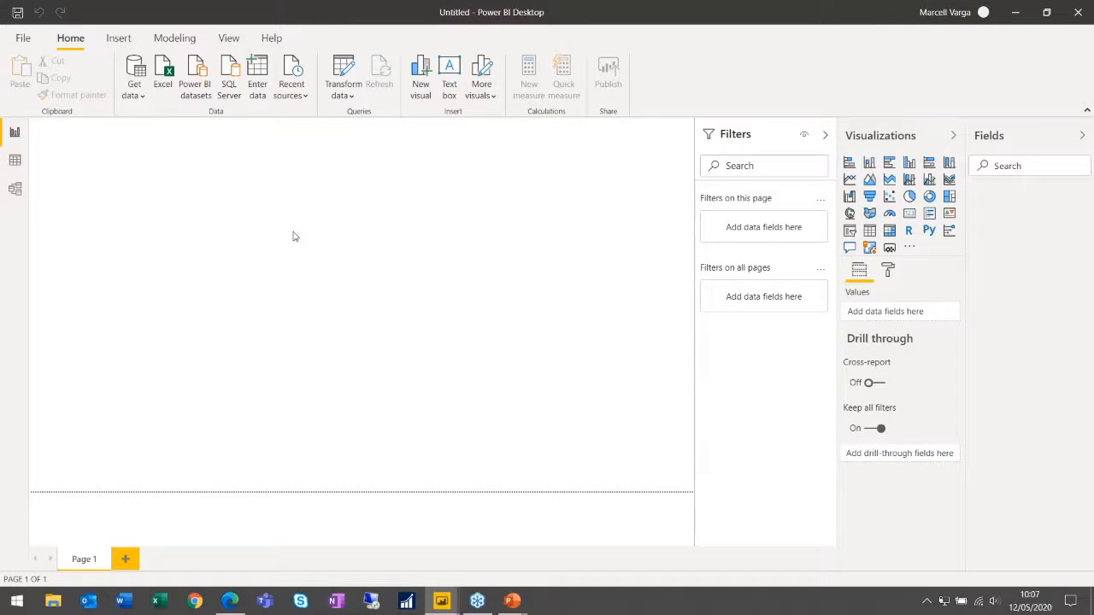
left_click(134, 94)
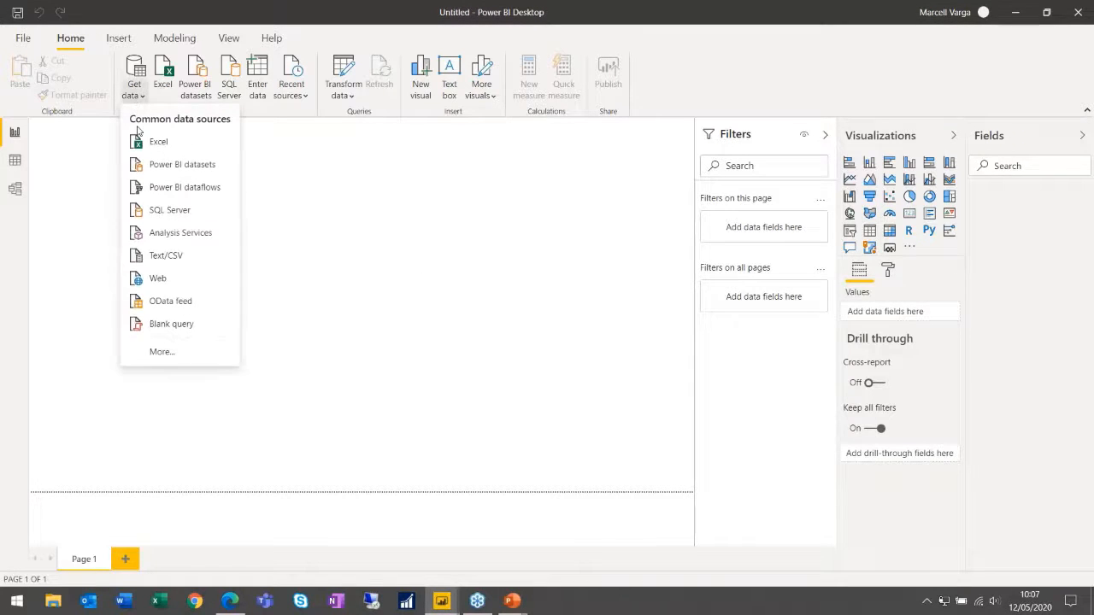
left_click(422, 266)
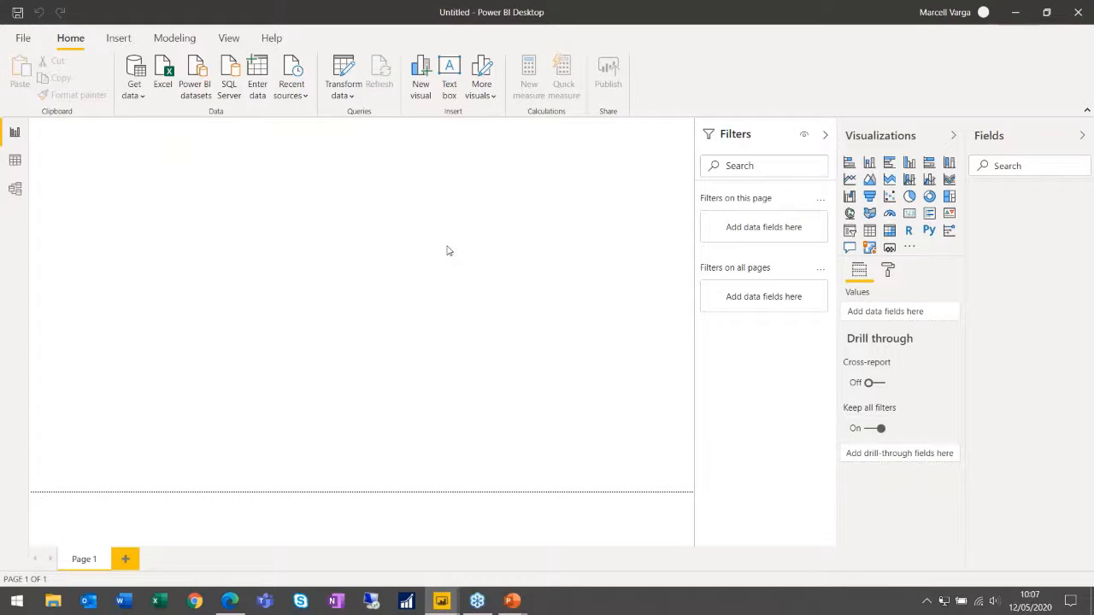
Find the Dynamics 365 (online) data connector by searching for "dyn" and start connecting with it
left_click(137, 82)
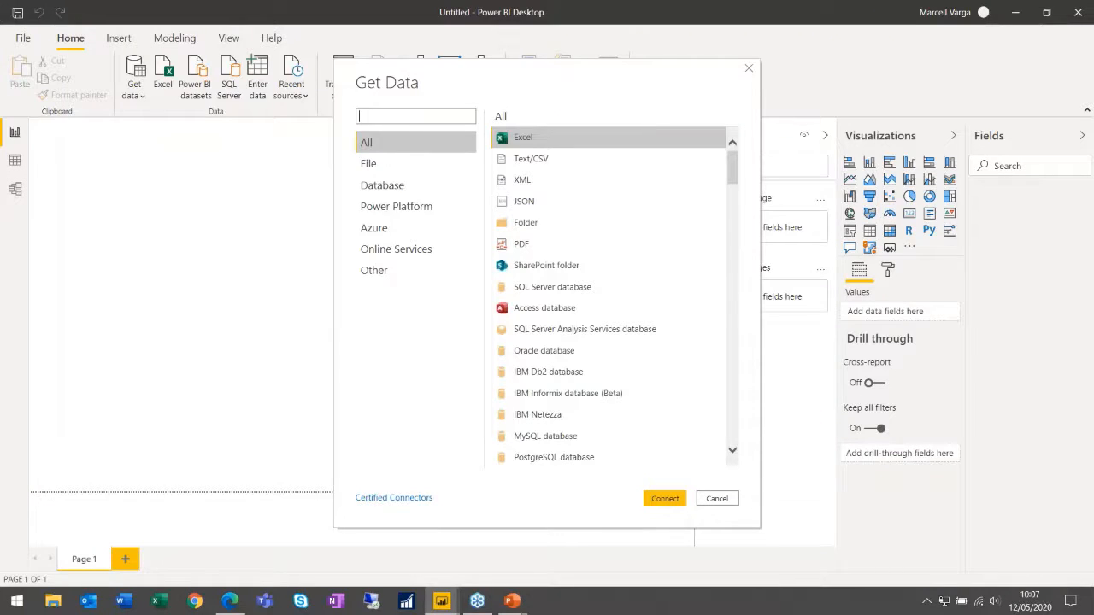
type("dyn")
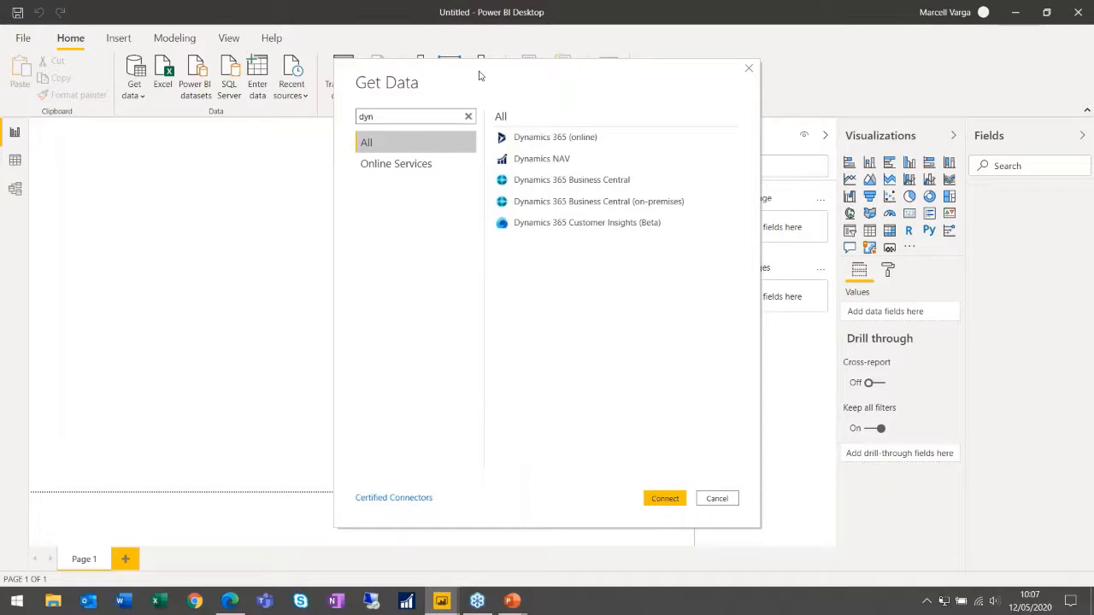
left_click(564, 141)
left_click(666, 501)
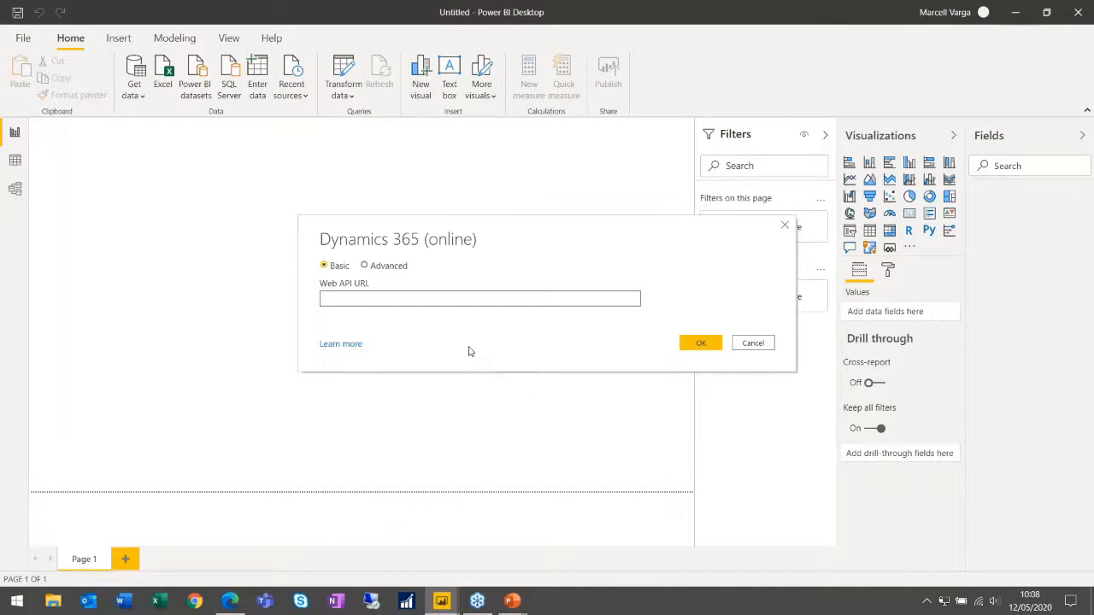
Switch to Dynamics 365 in the browser and open the Developer Resources page from the Customizations area of the advanced settings
left_click(230, 601)
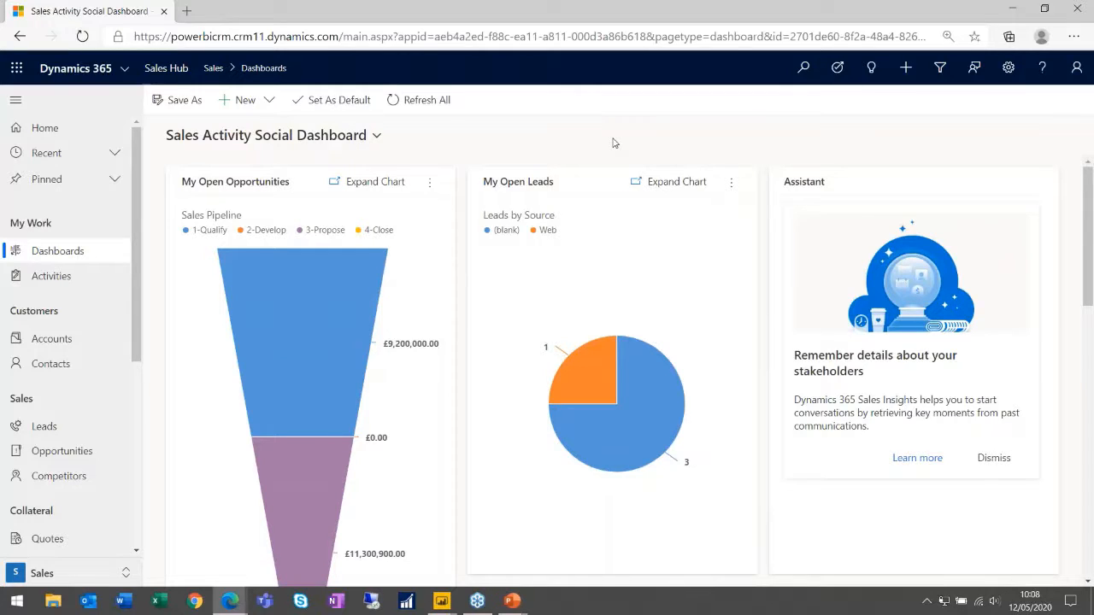
left_click(1009, 67)
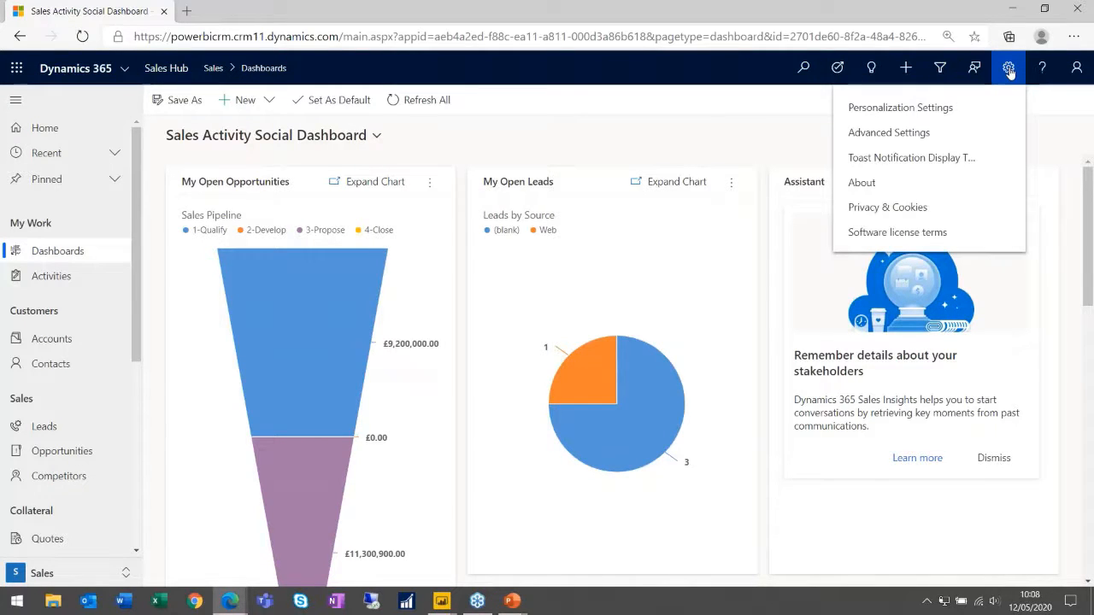
left_click(919, 132)
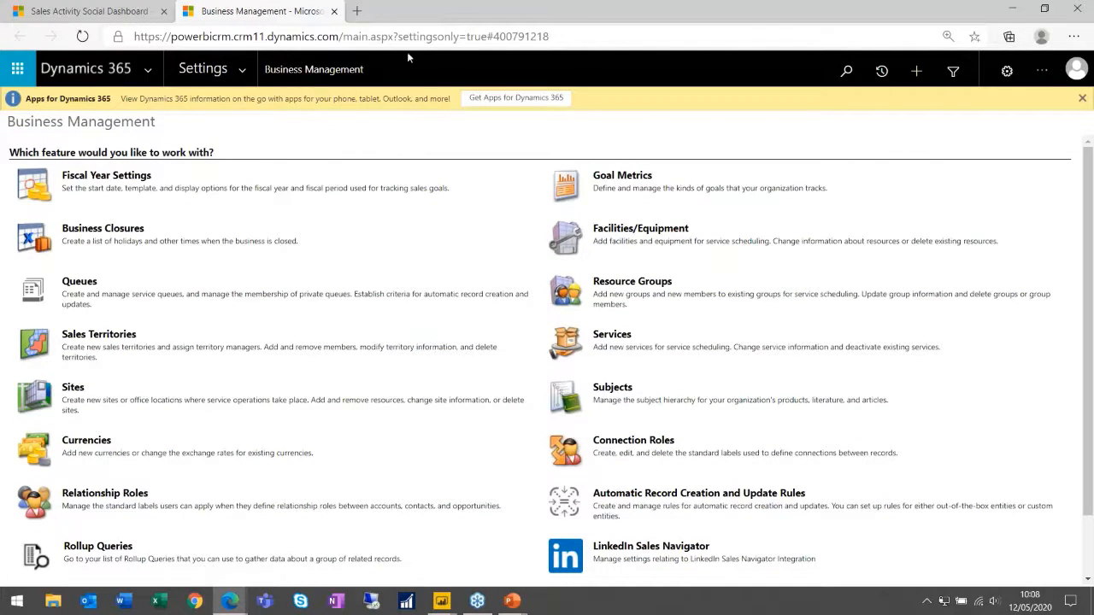
left_click(249, 78)
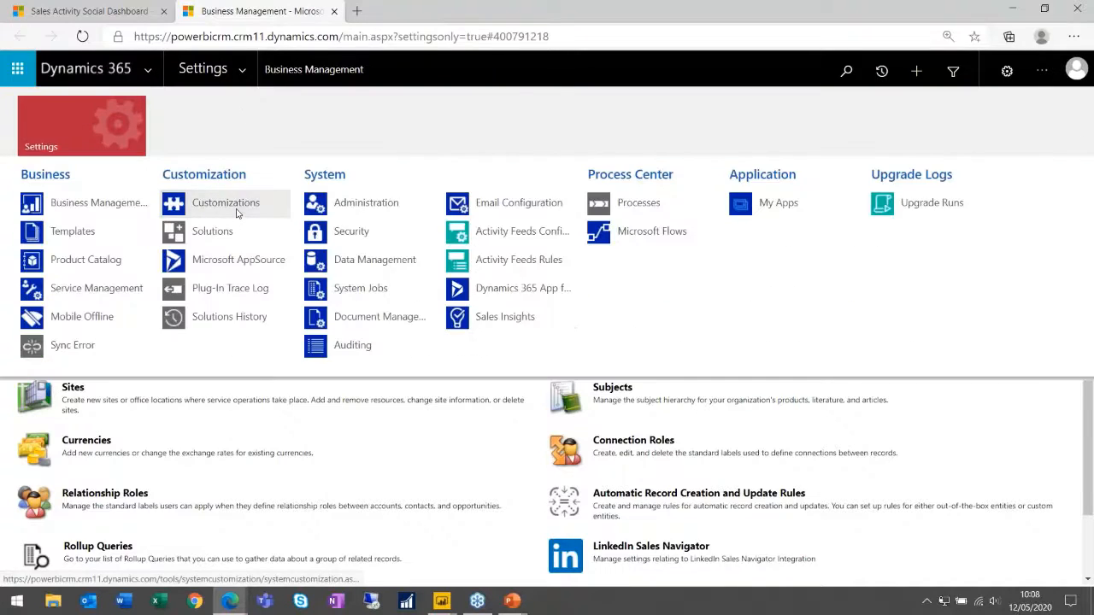
left_click(232, 202)
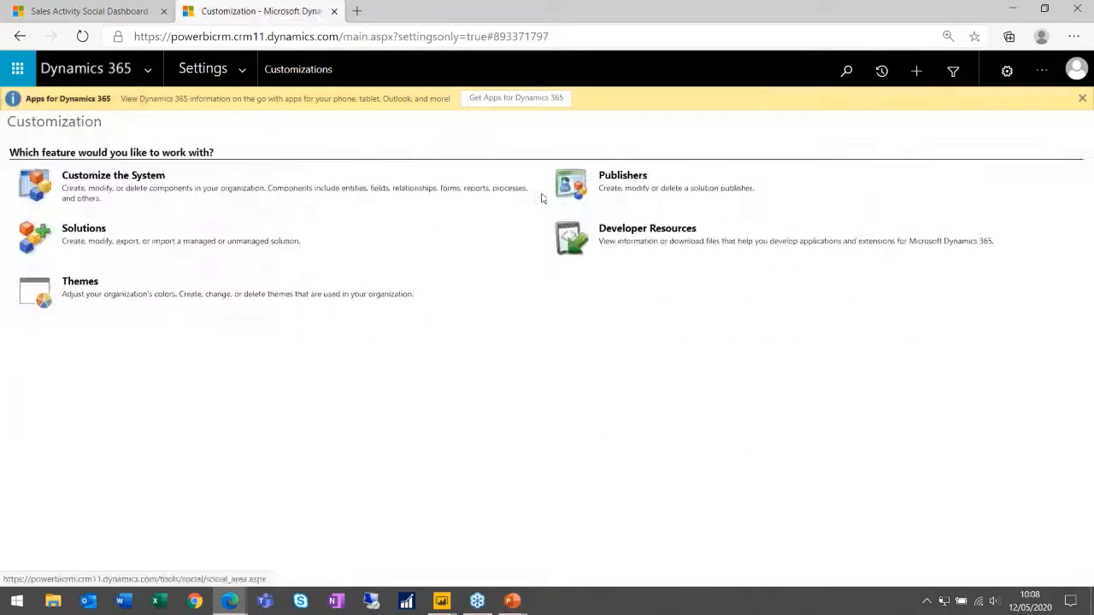
left_click(668, 234)
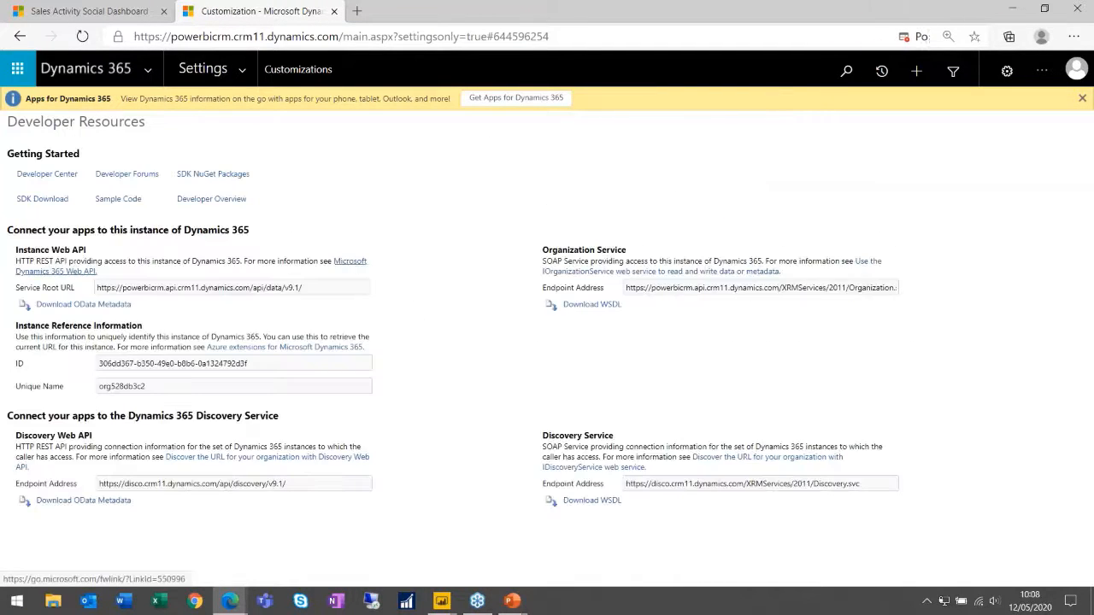
Copy the Service Root URL of the Instance Web API
left_click(97, 294)
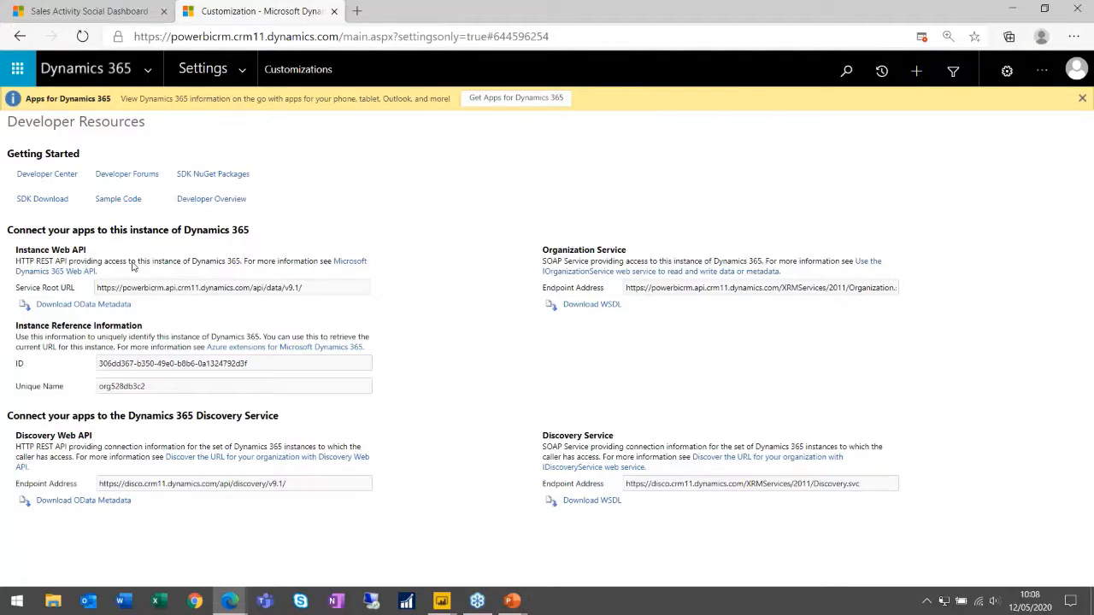
left_click_drag(301, 290, 97, 284)
key("ctrl+c")
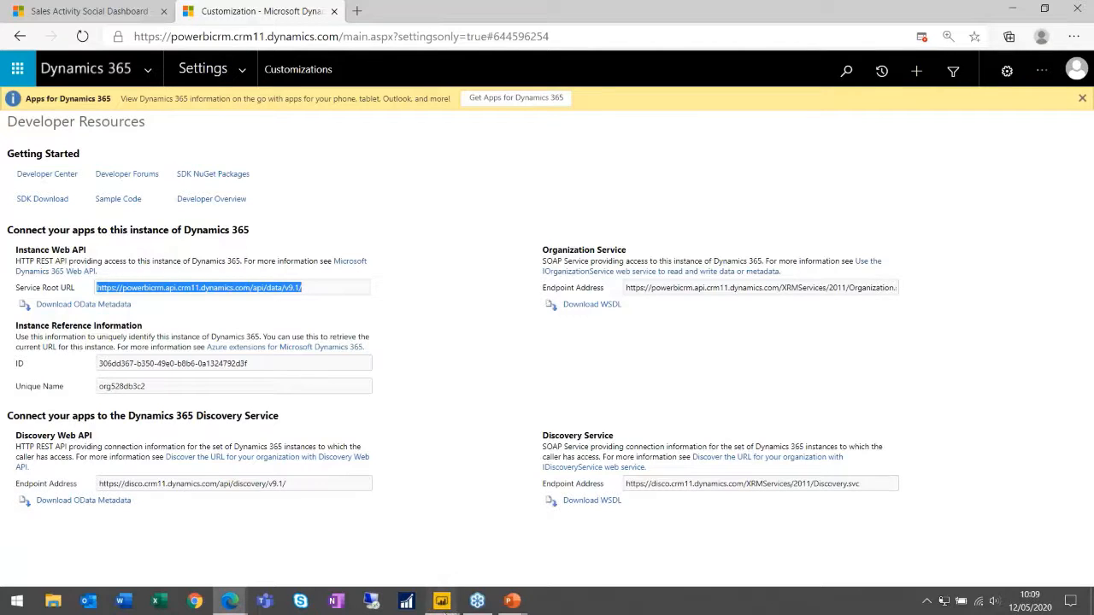
Return to Power BI Desktop and connect to Dynamics 365 (online) using the copied service root address as the Web API URL
mouse_move(444, 602)
left_click(483, 545)
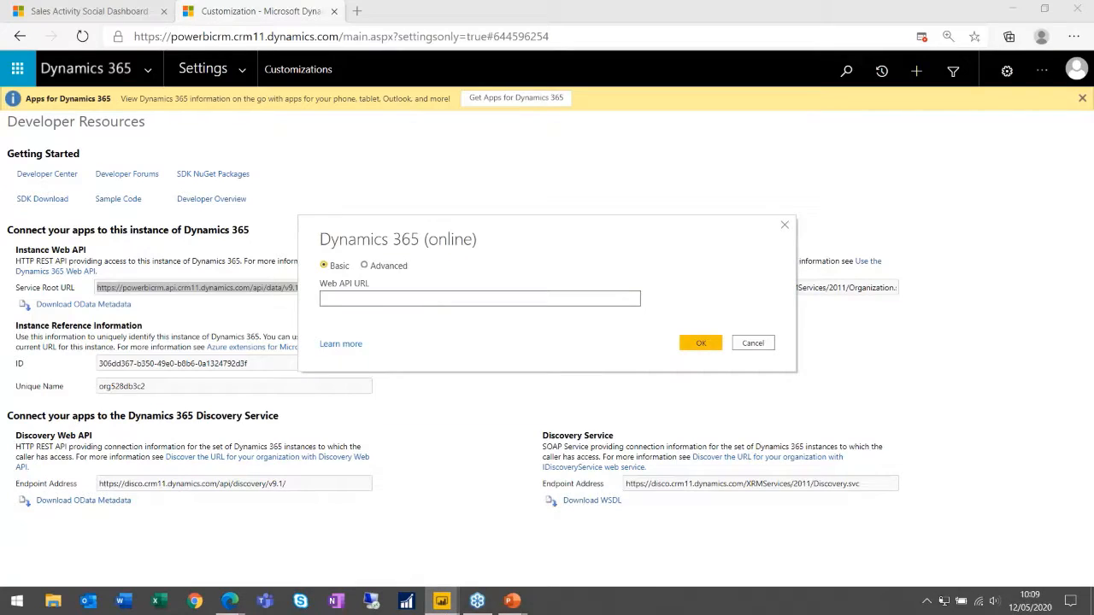
key("ctrl+v")
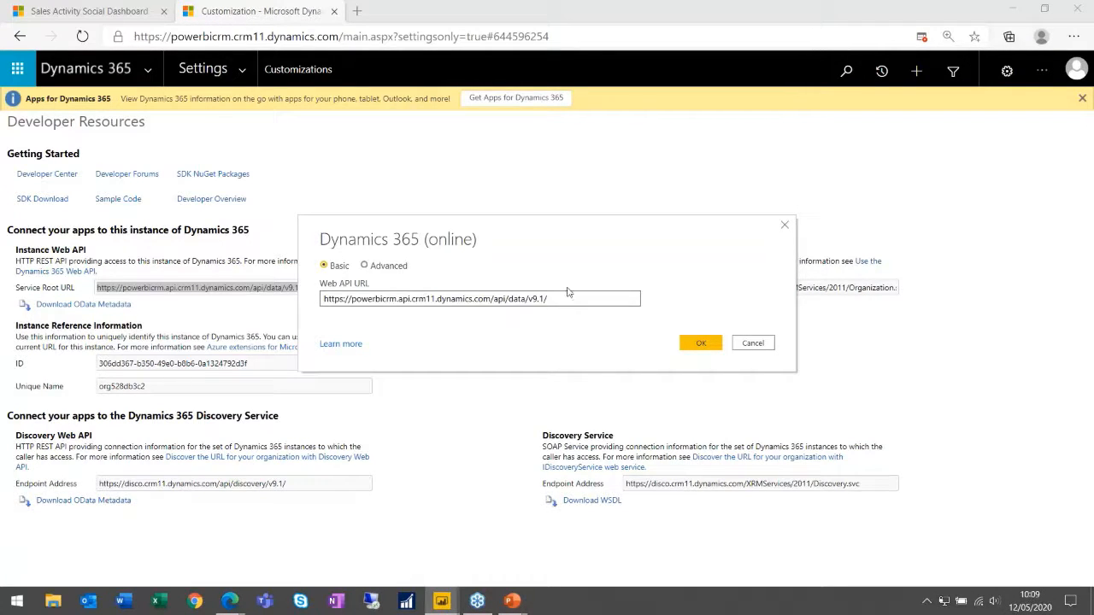
left_click(693, 343)
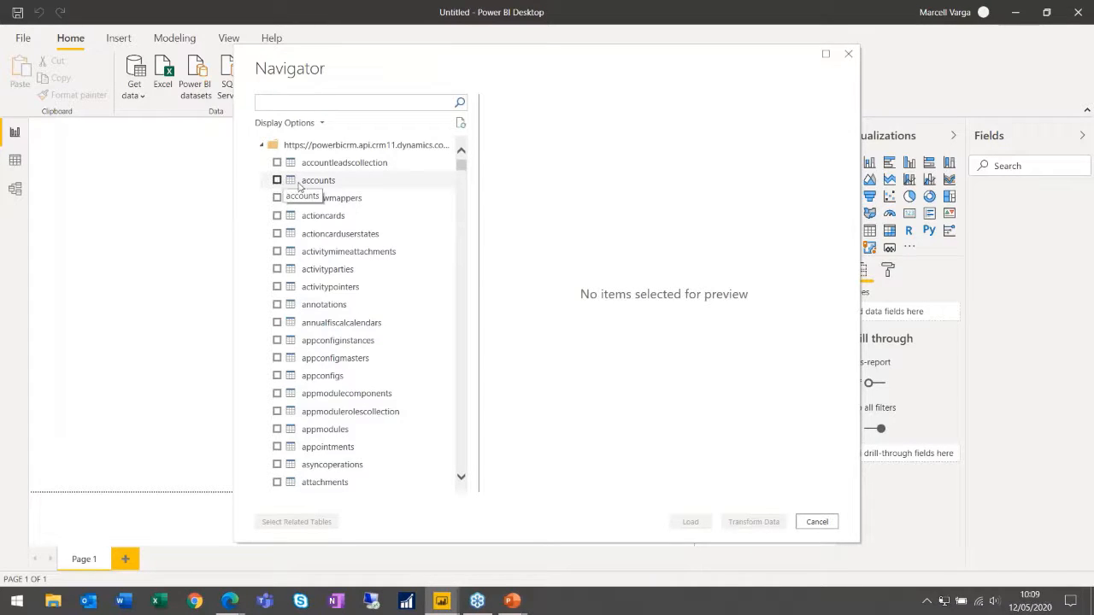
Browse the list of tables available from the Dynamics 365 source, including the msdyn and opportunity tables, and return to its start
scroll(277, 232, "down", 7)
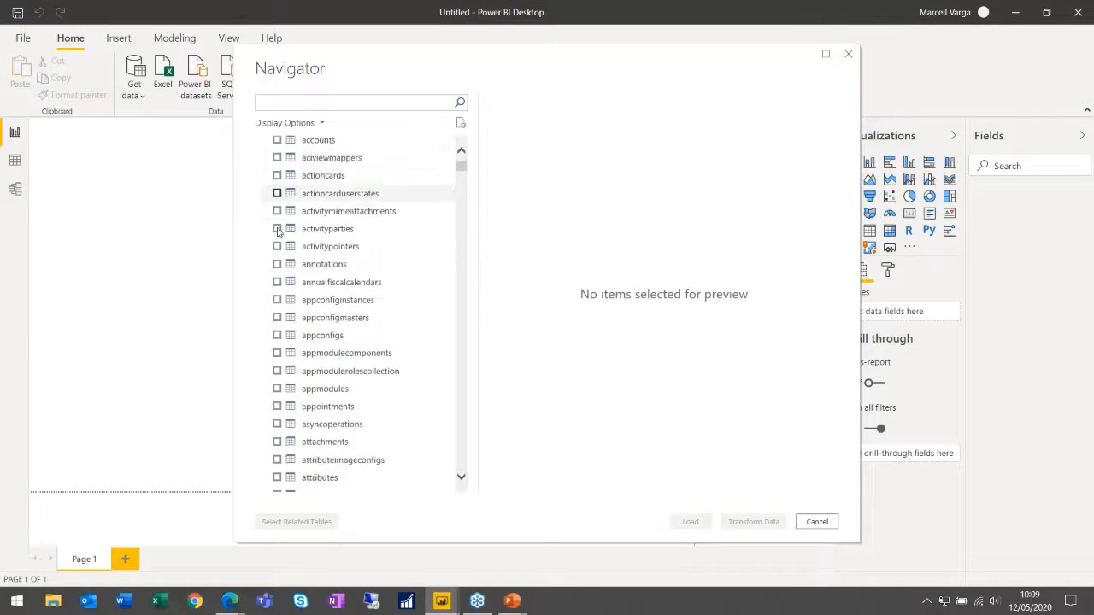
scroll(277, 232, "down", 20)
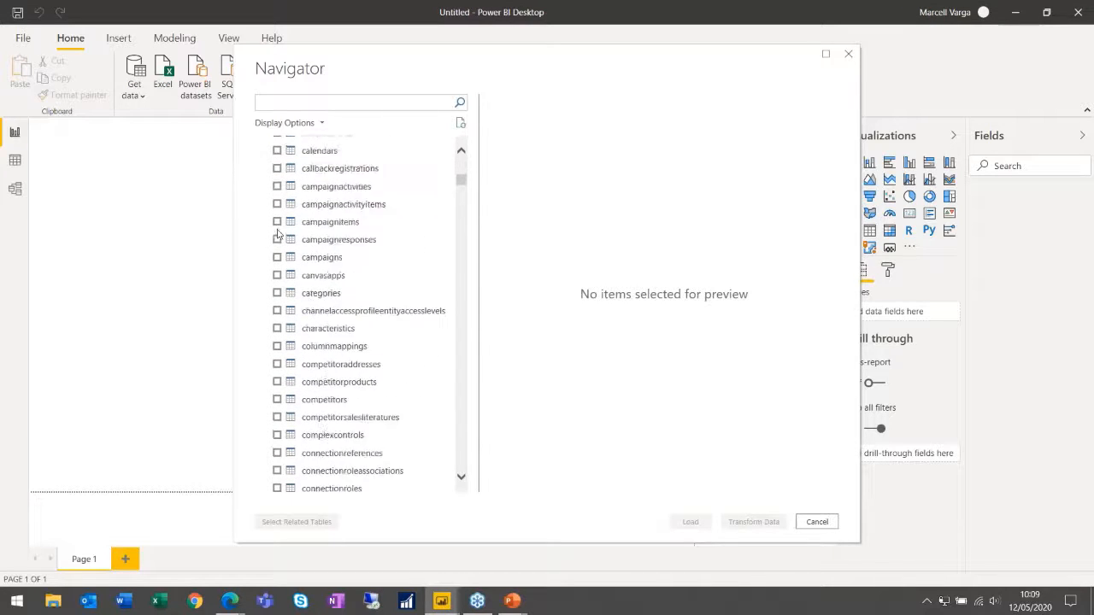
scroll(277, 233, "down", 20)
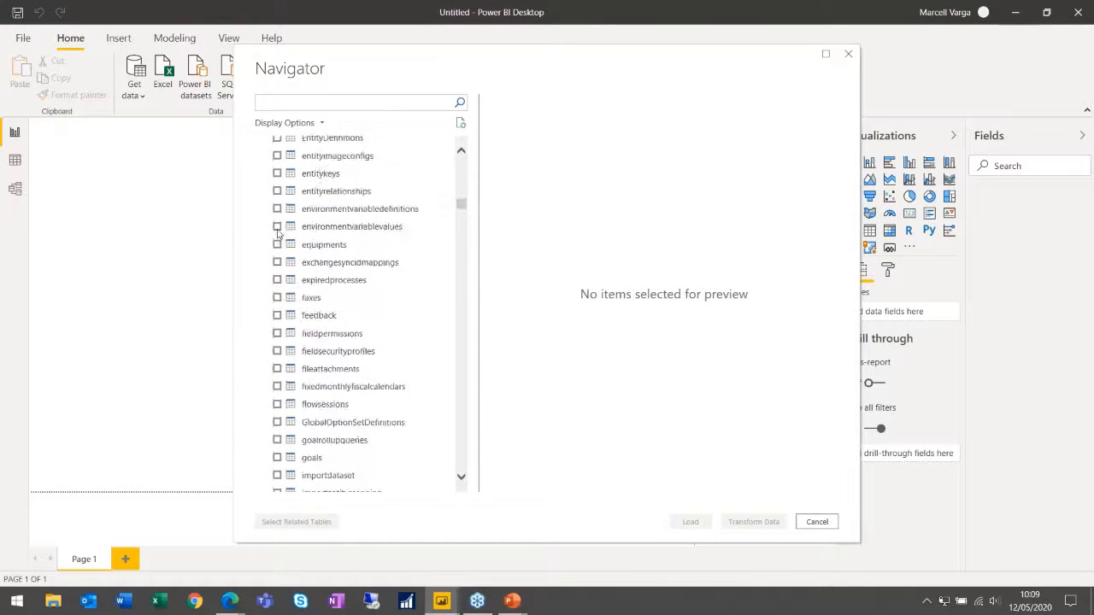
scroll(276, 334, "down", 20)
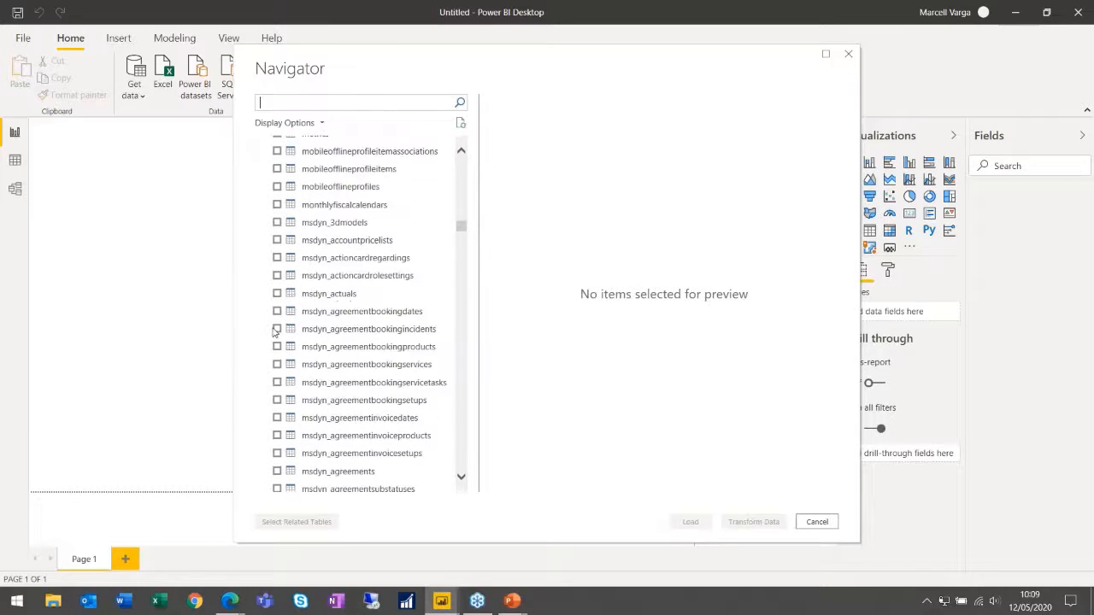
scroll(269, 334, "down", 20)
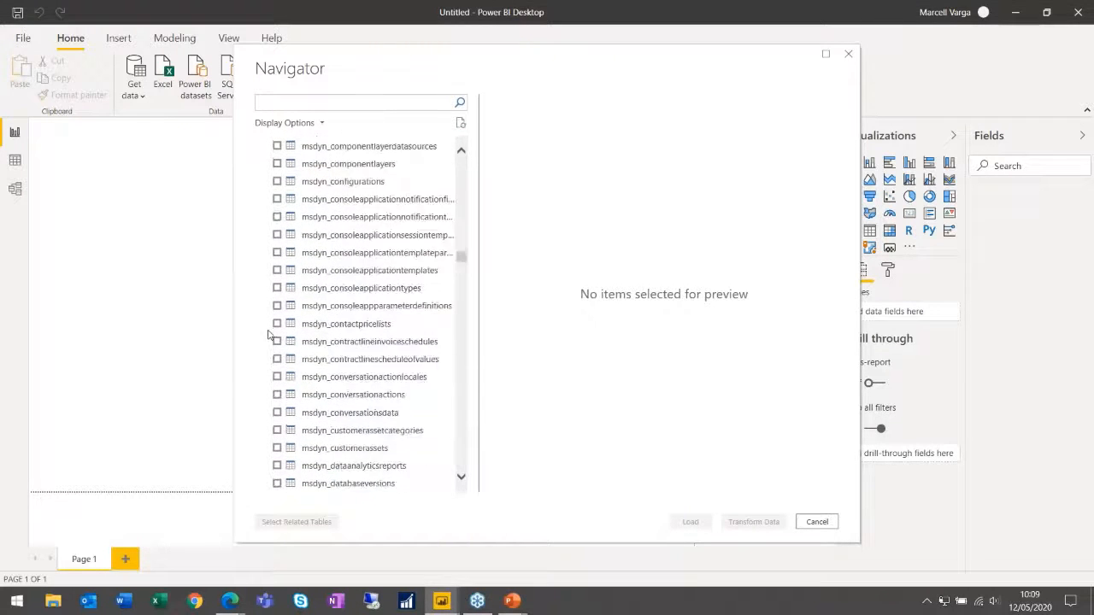
scroll(269, 333, "down", 20)
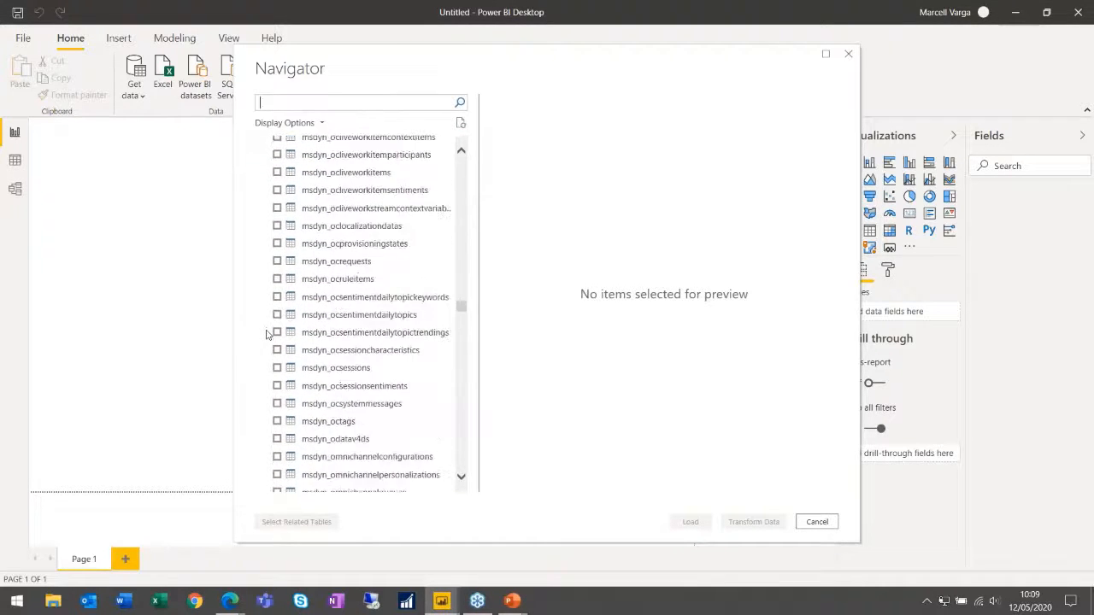
scroll(270, 337, "down", 20)
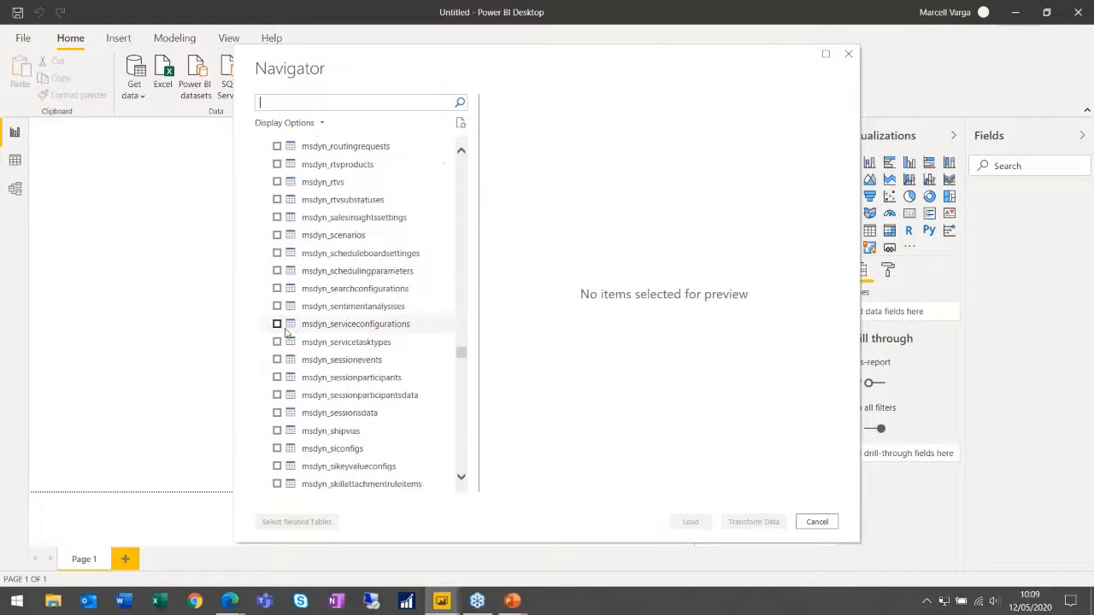
scroll(267, 341, "down", 10)
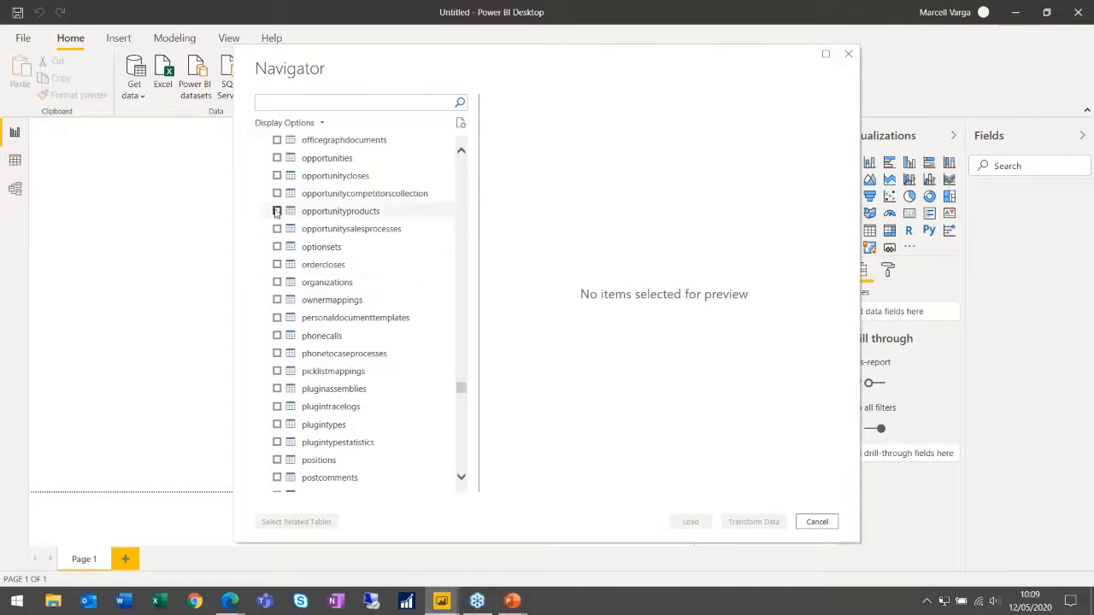
left_click_drag(462, 393, 461, 165)
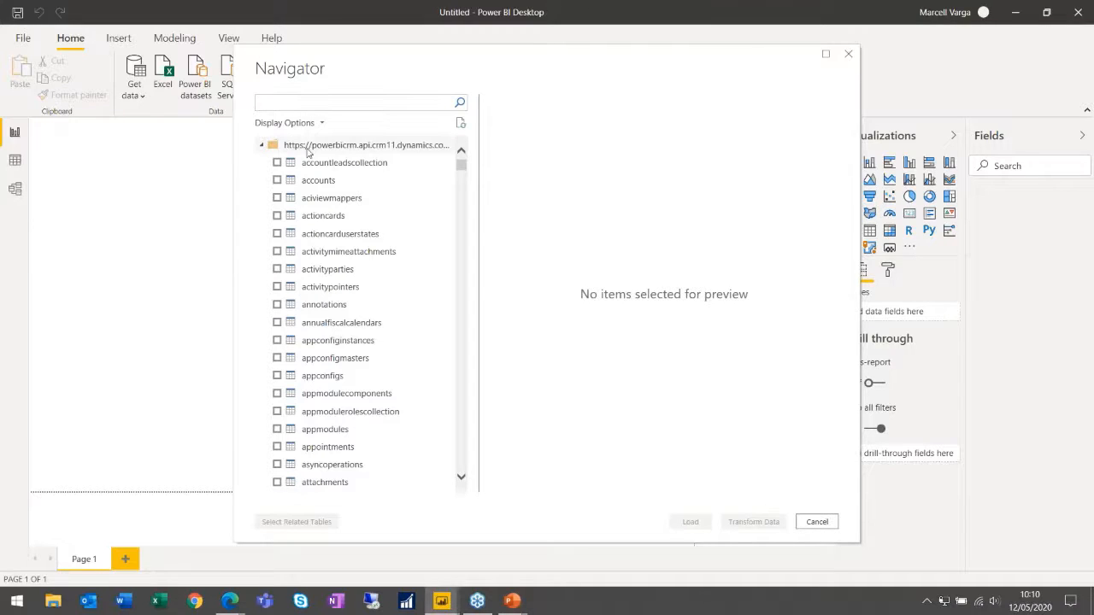
Select the accounts table and, by searching for "opp", the opportunities table for import
left_click(277, 181)
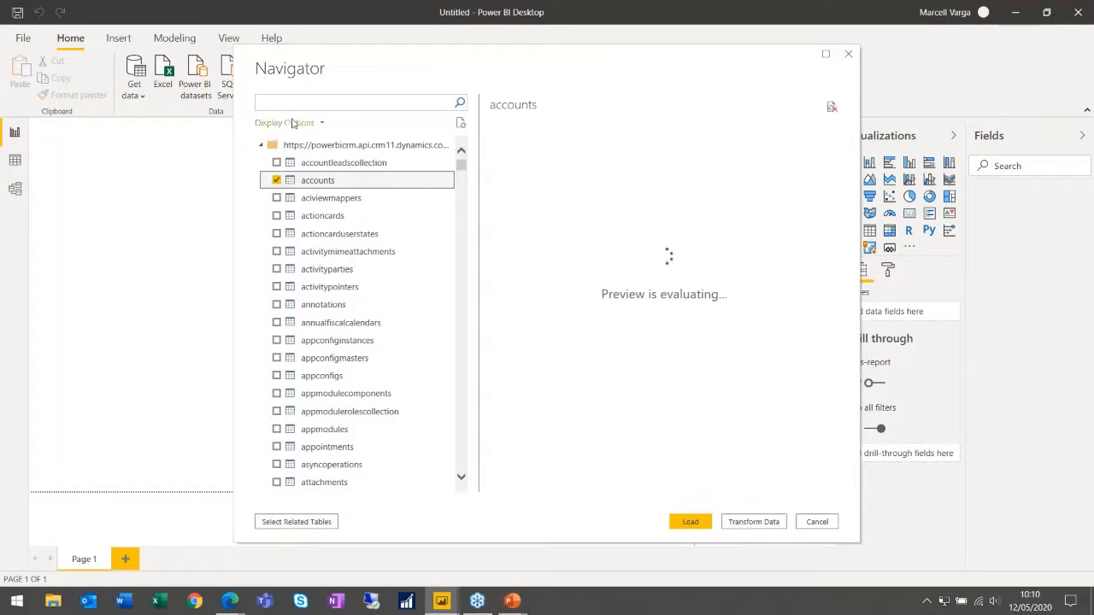
type("opp")
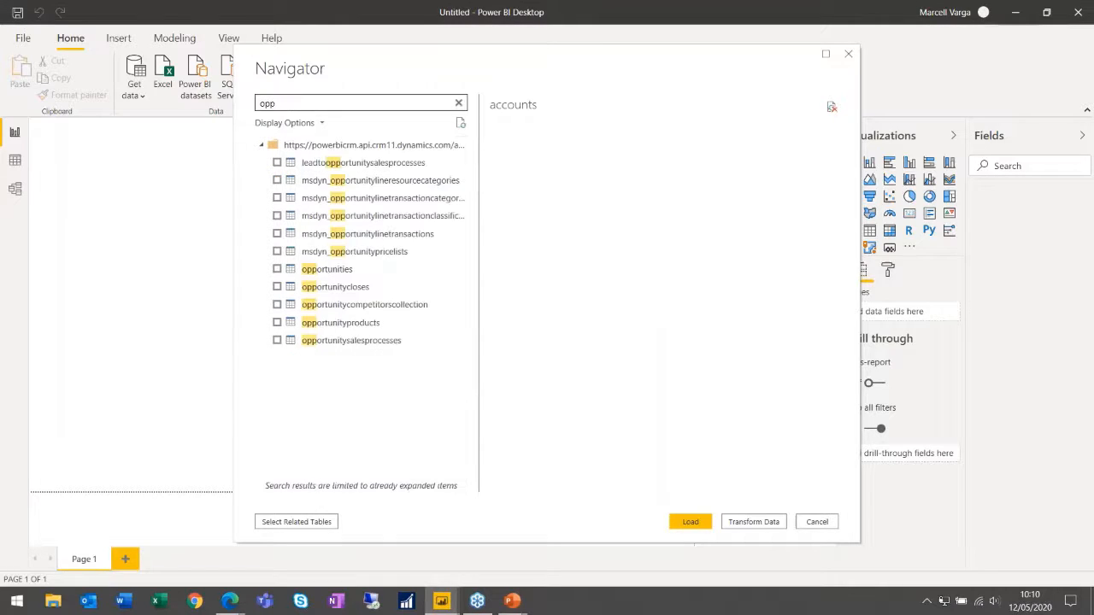
left_click(277, 269)
Search the table list for "bus" and for "pho", clearing the search each time
left_click(267, 103)
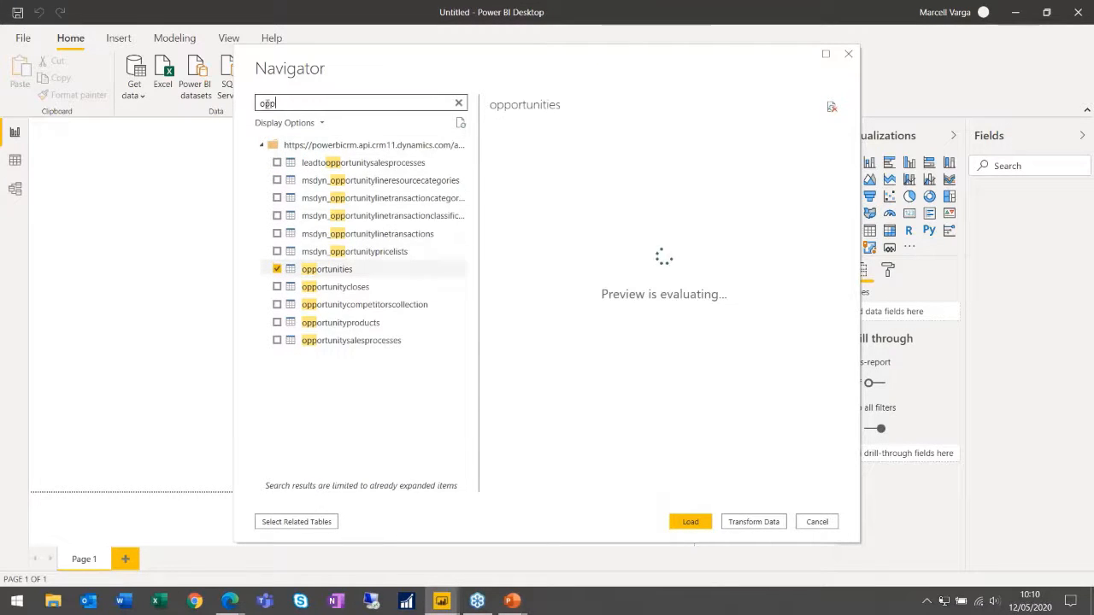
type("bus")
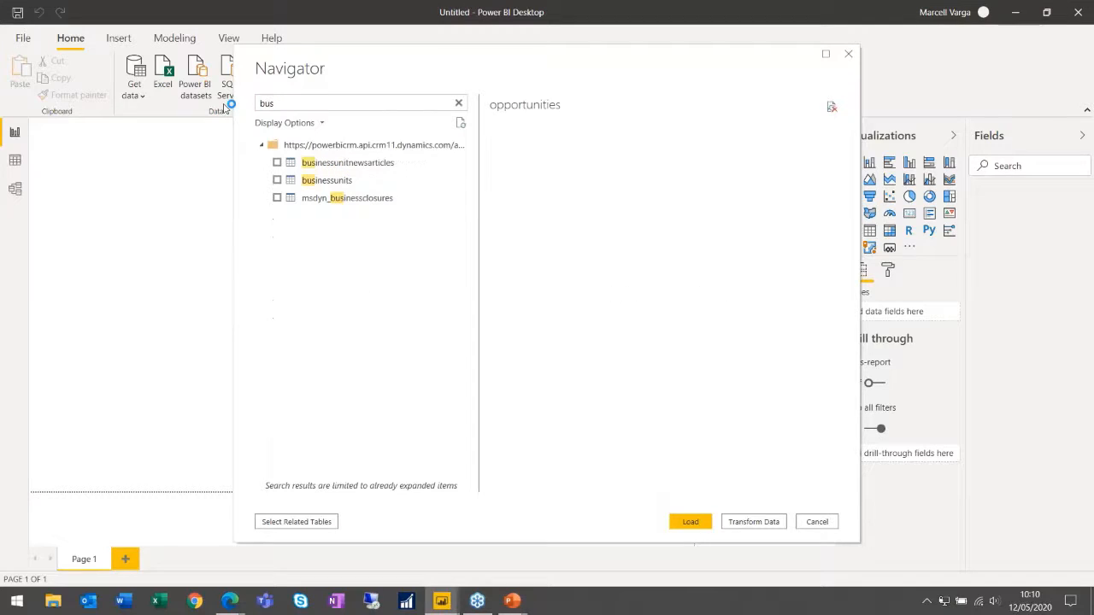
key("BackSpace")
key("BackSpace")
key("BackSpace")
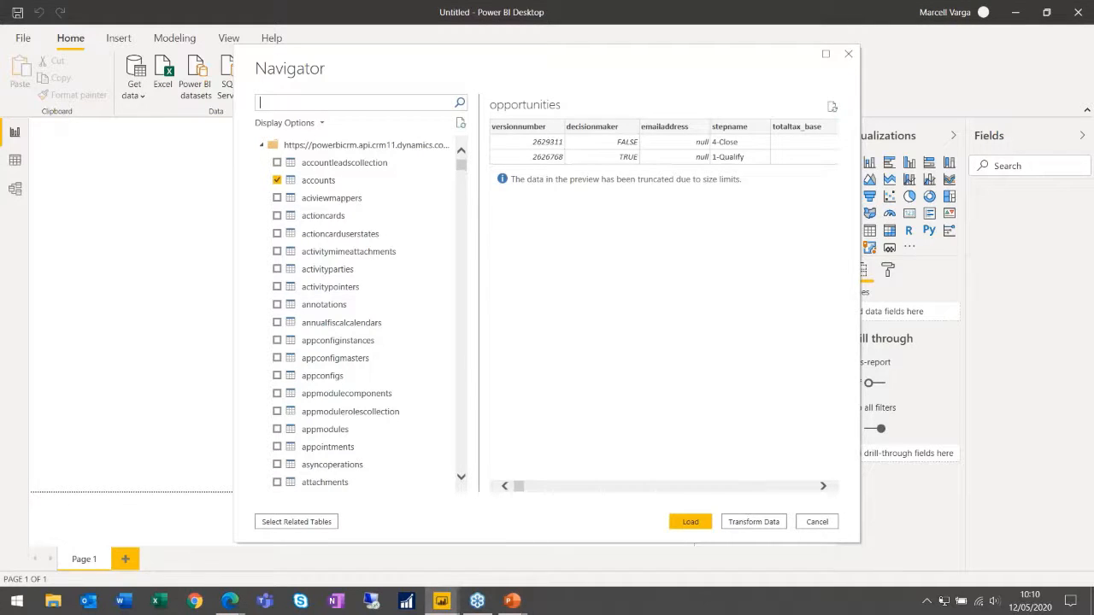
type("pho")
key("BackSpace")
key("BackSpace")
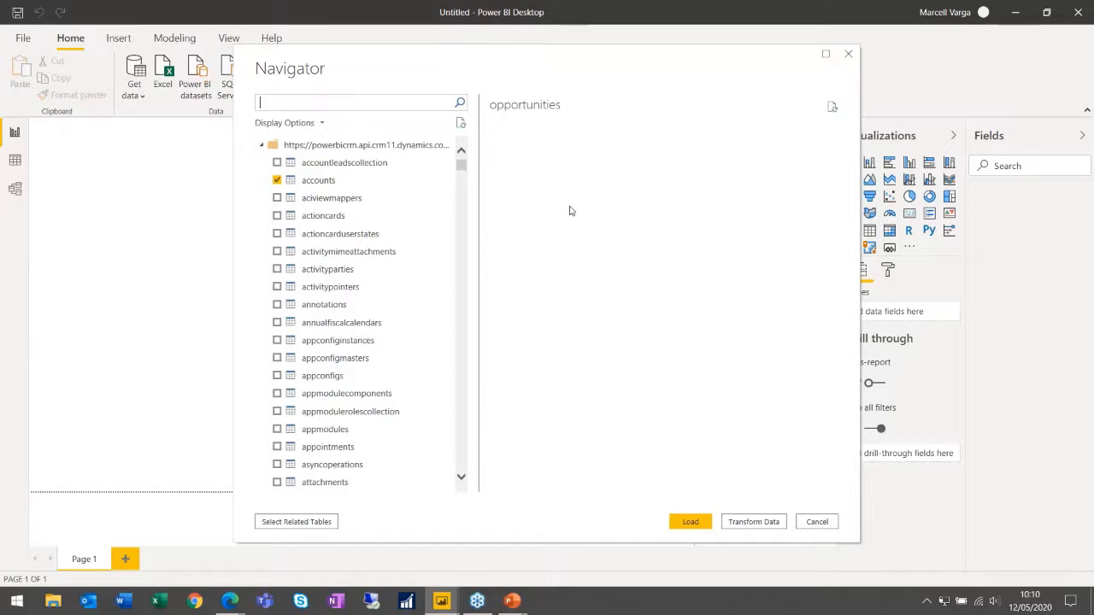
Load the selected accounts and opportunities tables into the report
left_click(689, 521)
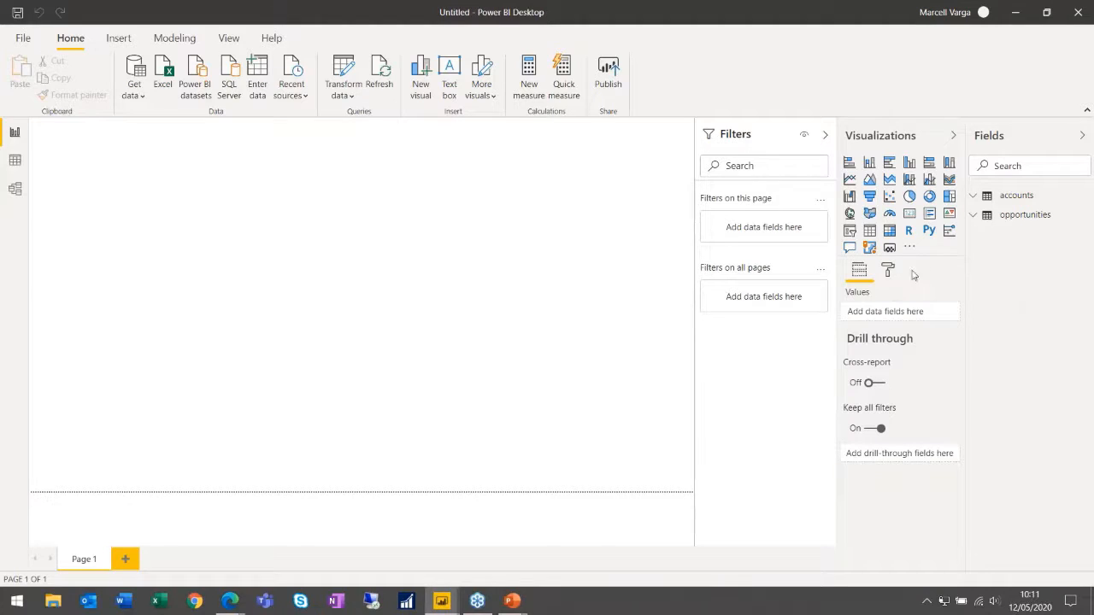
left_click(291, 95)
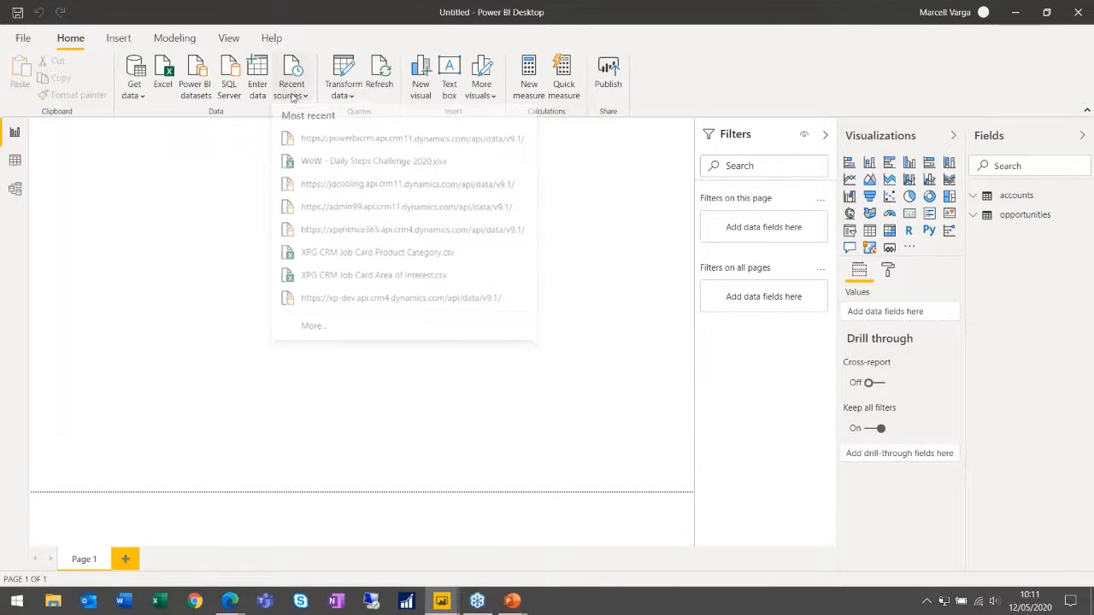
left_click(325, 144)
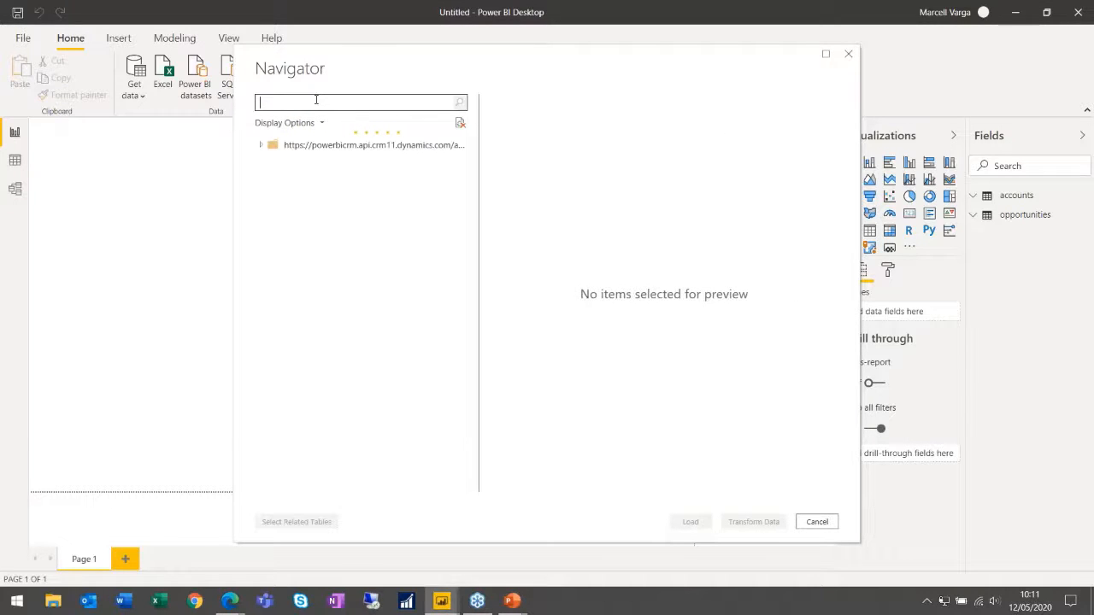
type("user")
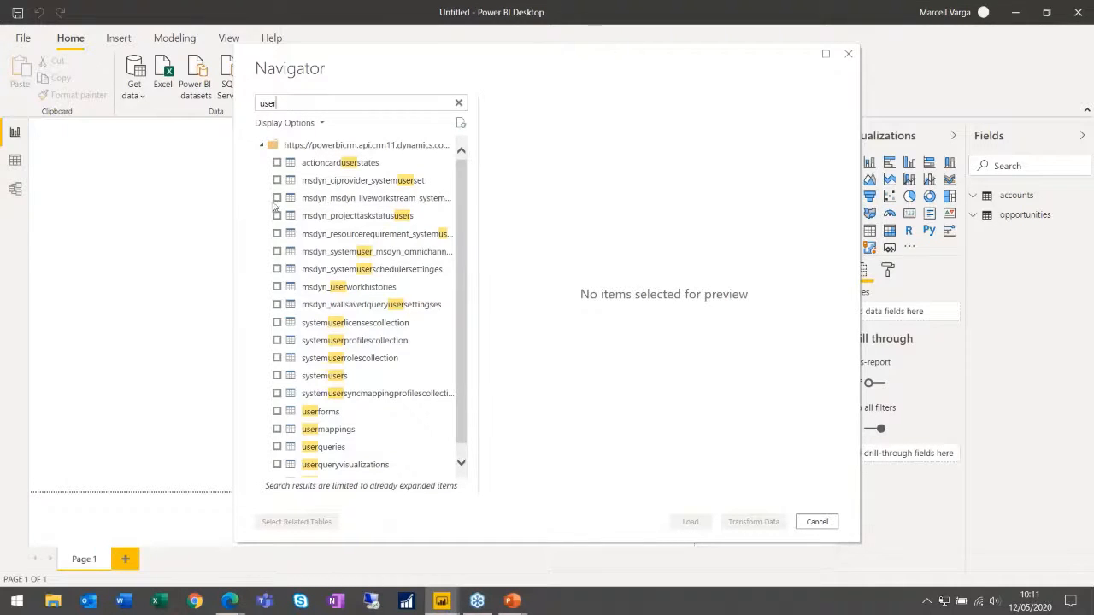
scroll(275, 341, "down", 1)
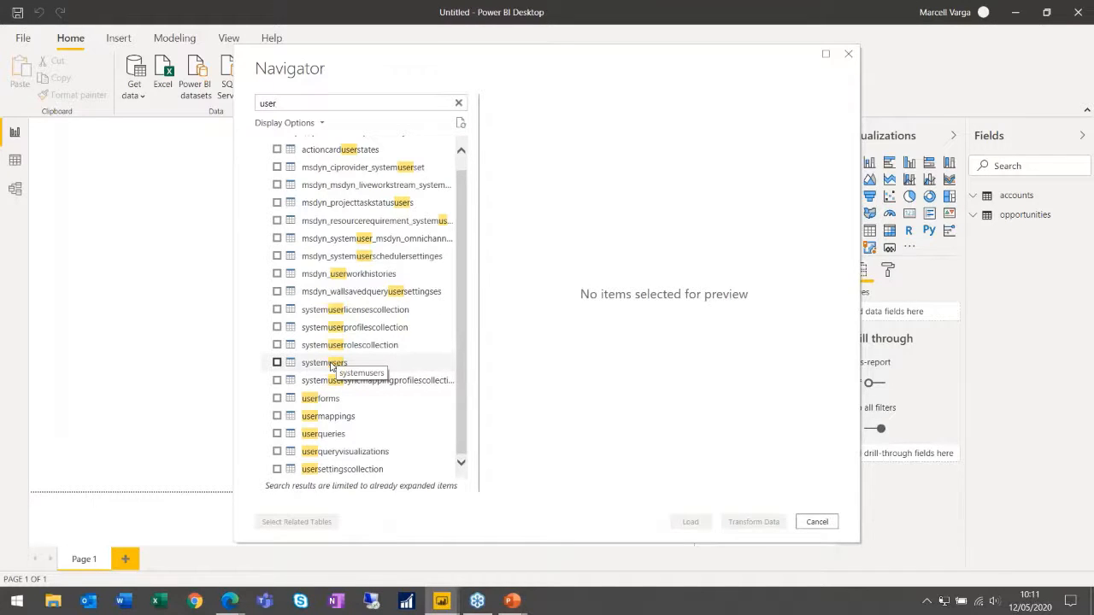
left_click(276, 363)
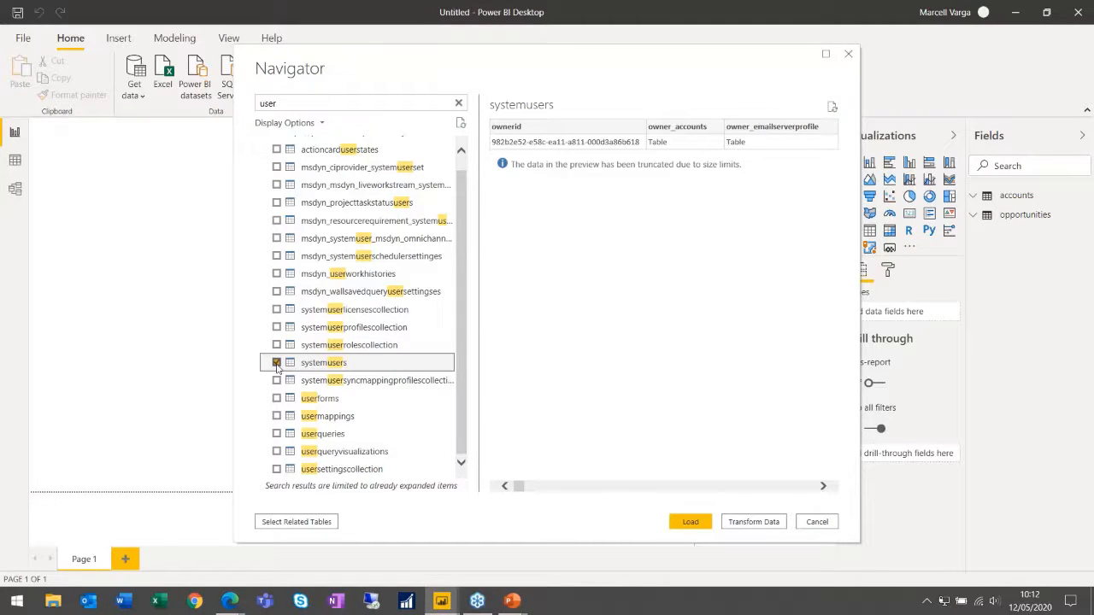
left_click(694, 524)
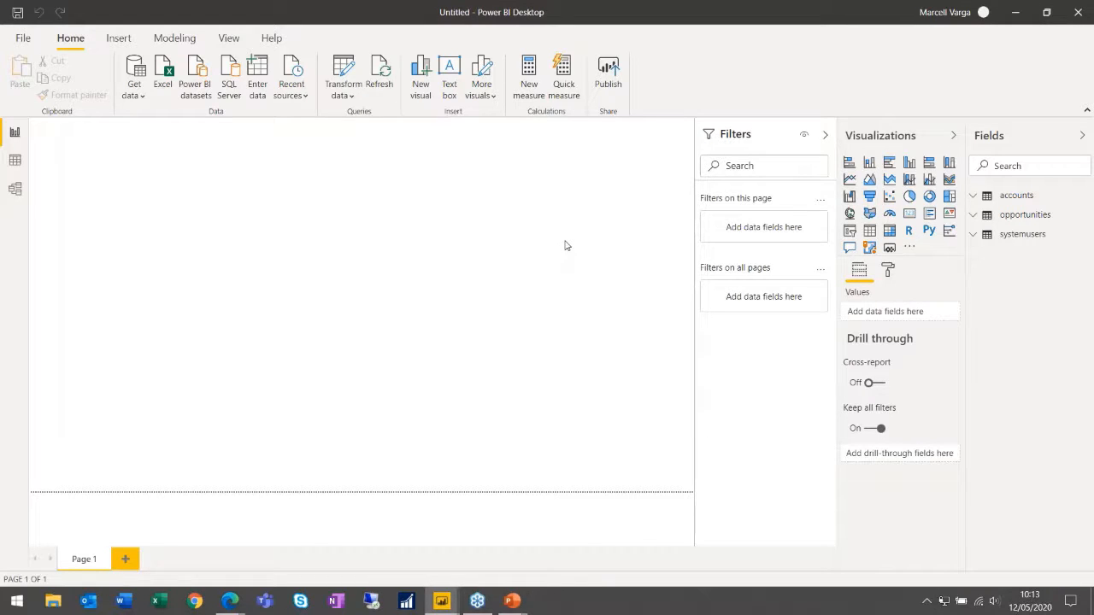
Search the full list of data connectors for "share" and close it without connecting
left_click(129, 99)
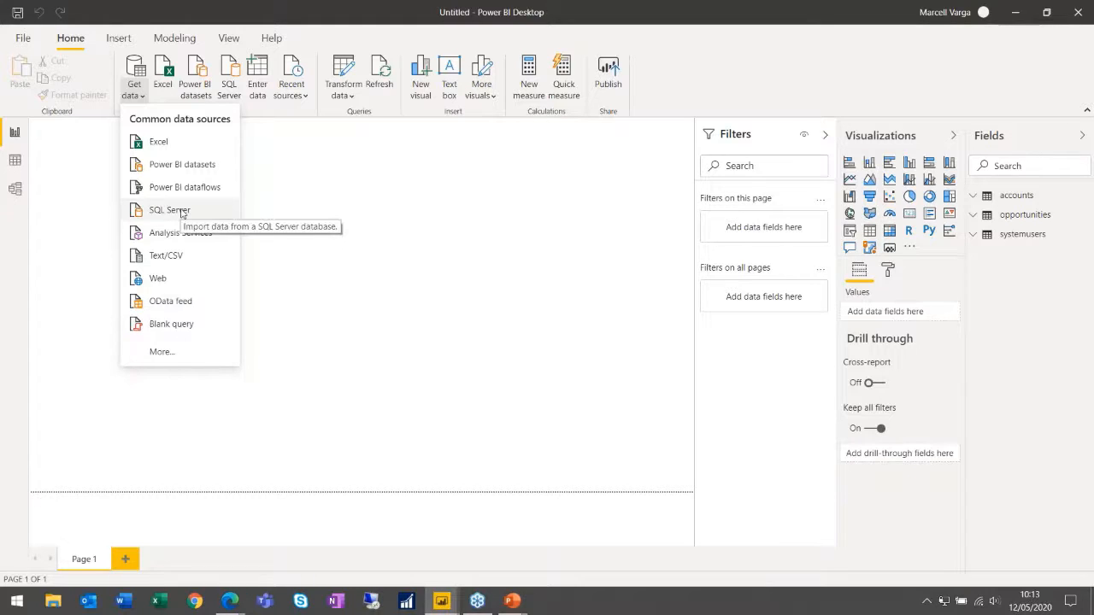
left_click(194, 354)
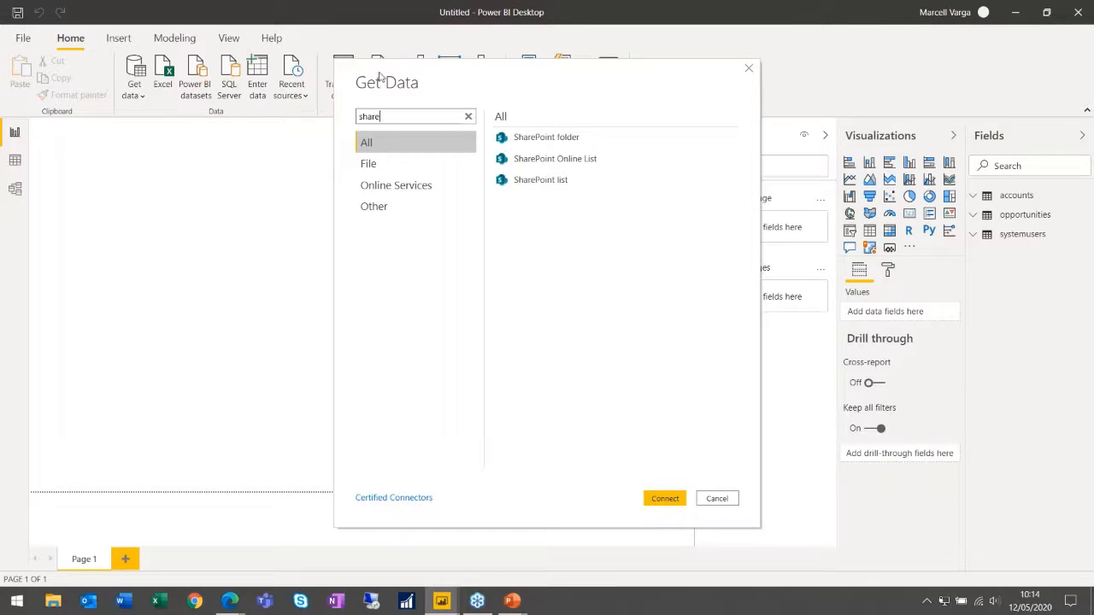
left_click(716, 499)
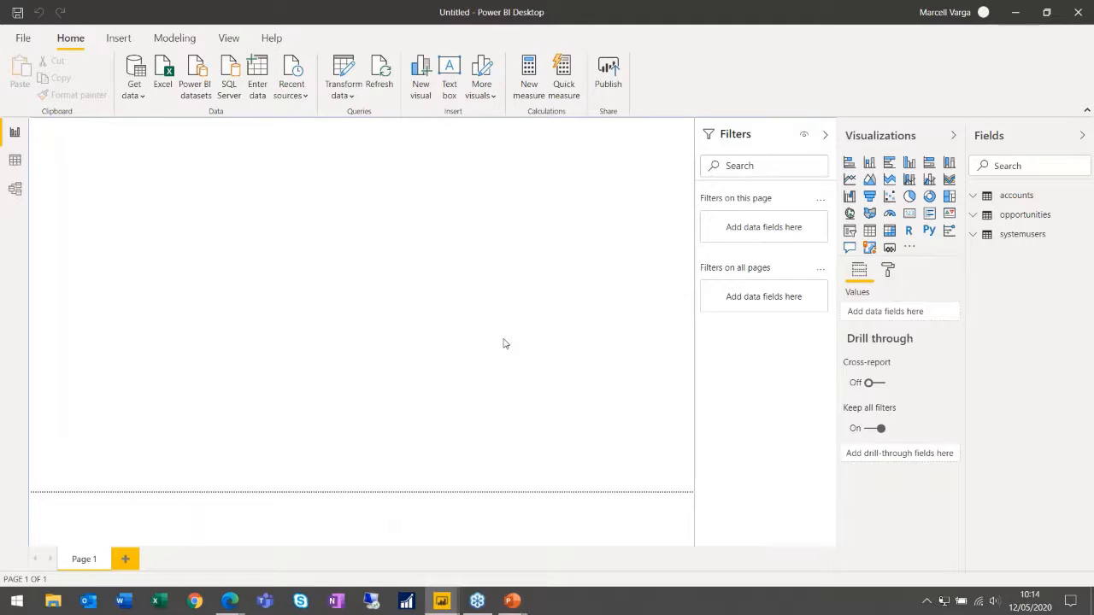
Switch to the PowerPoint slide show and advance from Connecting to CRM to the Relationships slide
mouse_move(511, 600)
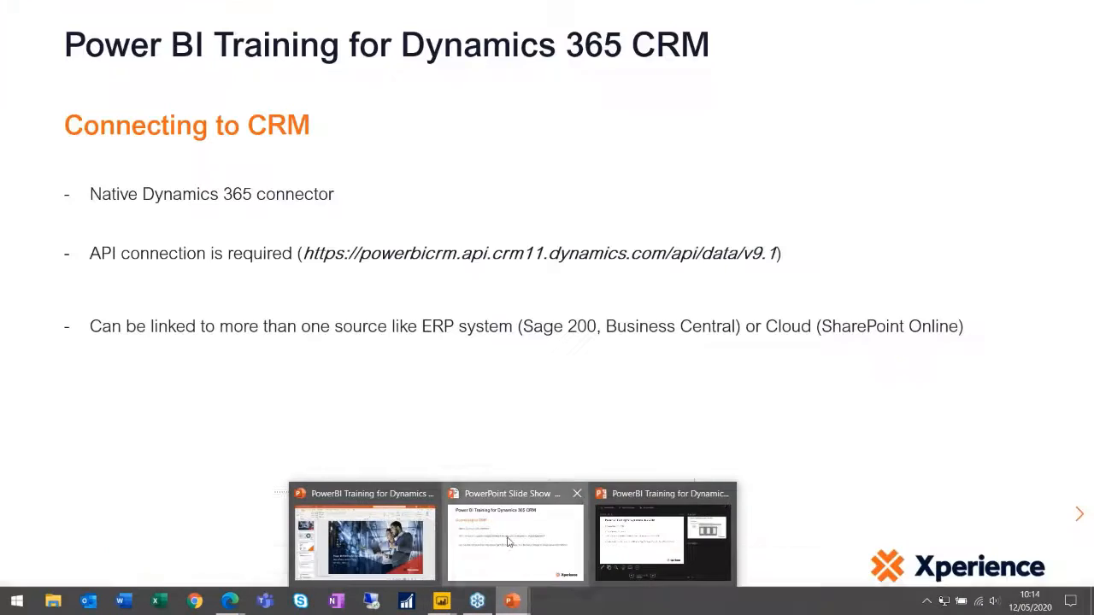
left_click(509, 547)
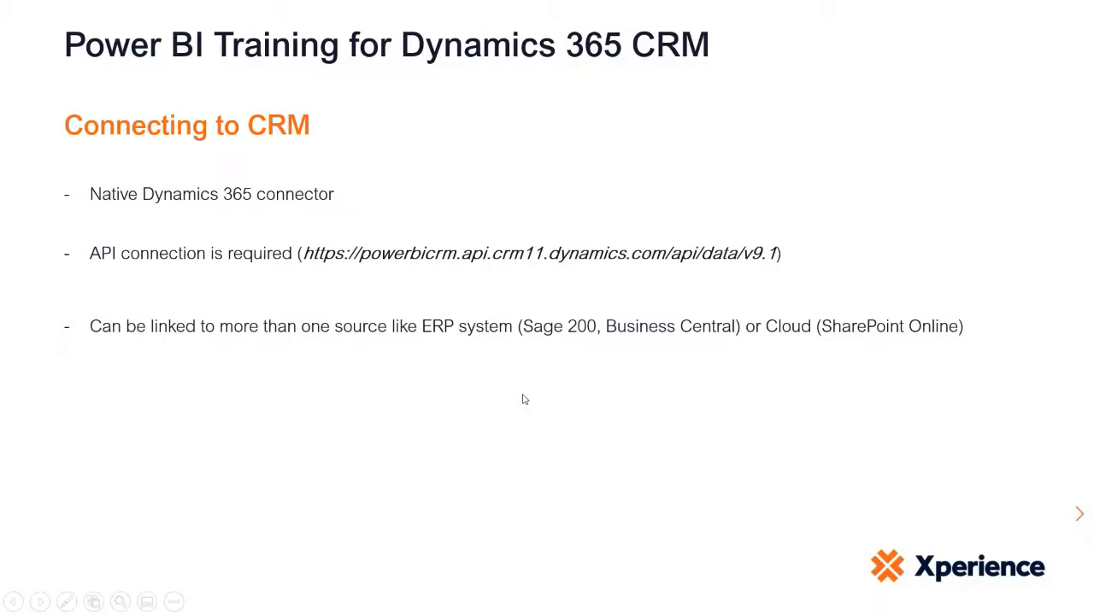
left_click(523, 399)
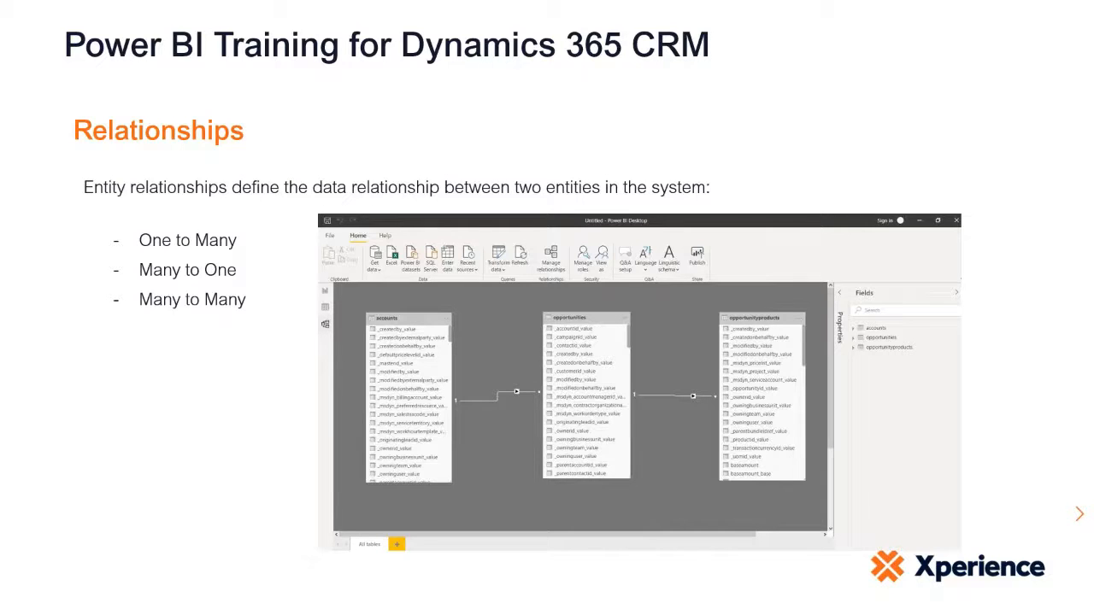
Switch to Dynamics 365 in the browser and open the Video Hardware Upgrade record from the open opportunities to view its linked contact and account
key("alt+Tab")
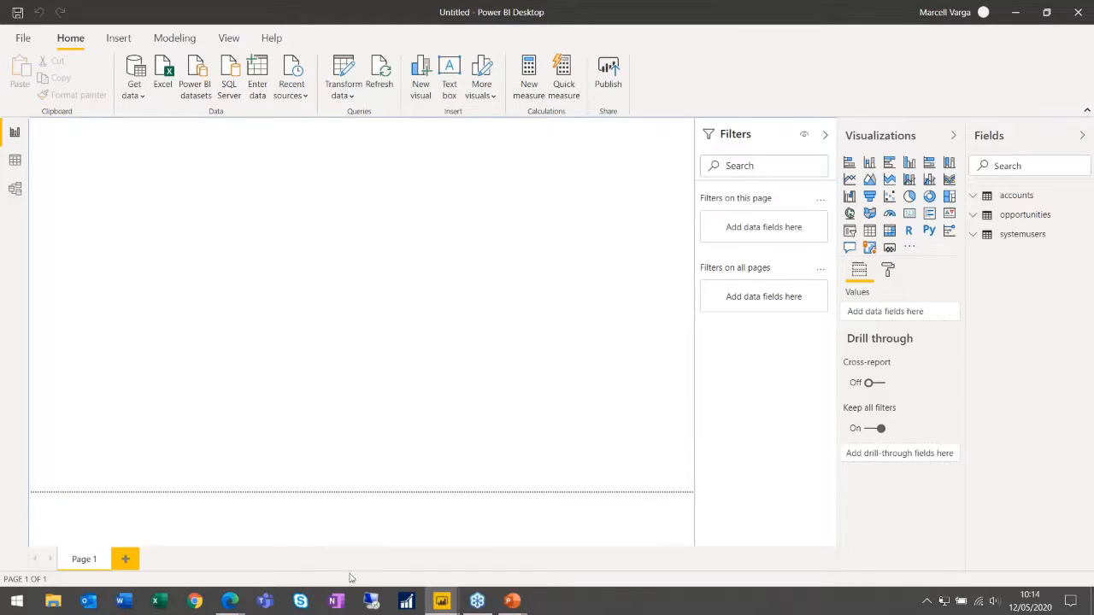
mouse_move(230, 600)
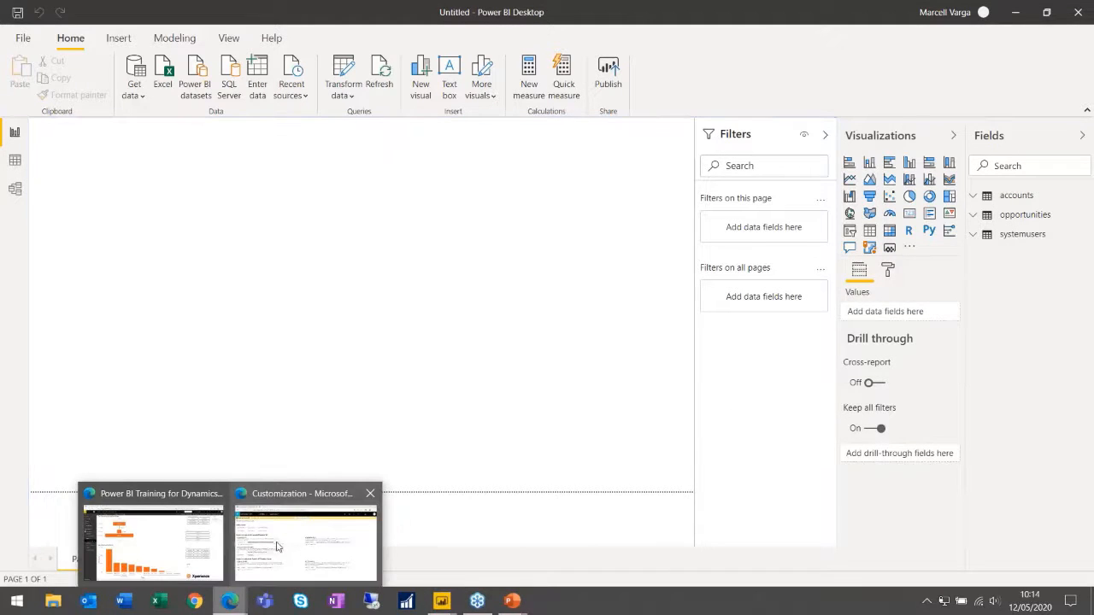
left_click(305, 530)
left_click(90, 10)
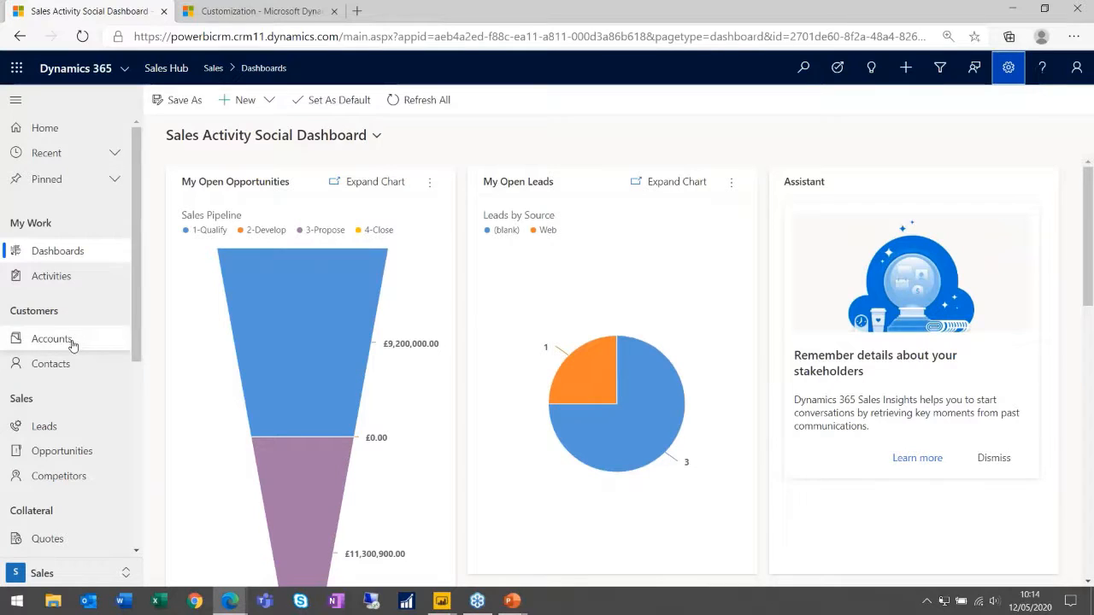
left_click(68, 450)
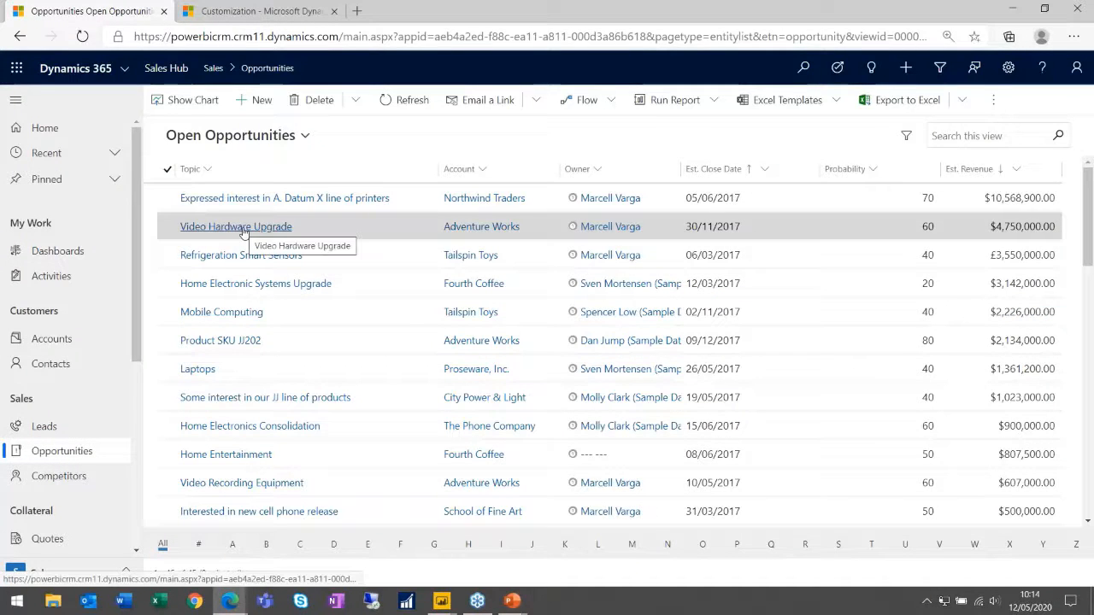
left_click(243, 227)
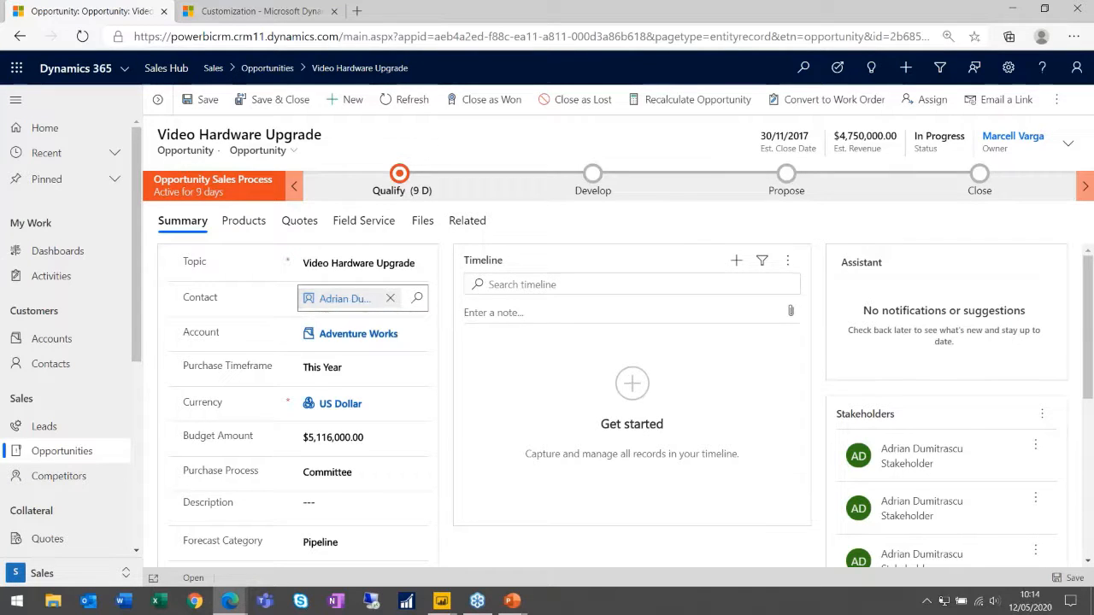
mouse_move(338, 313)
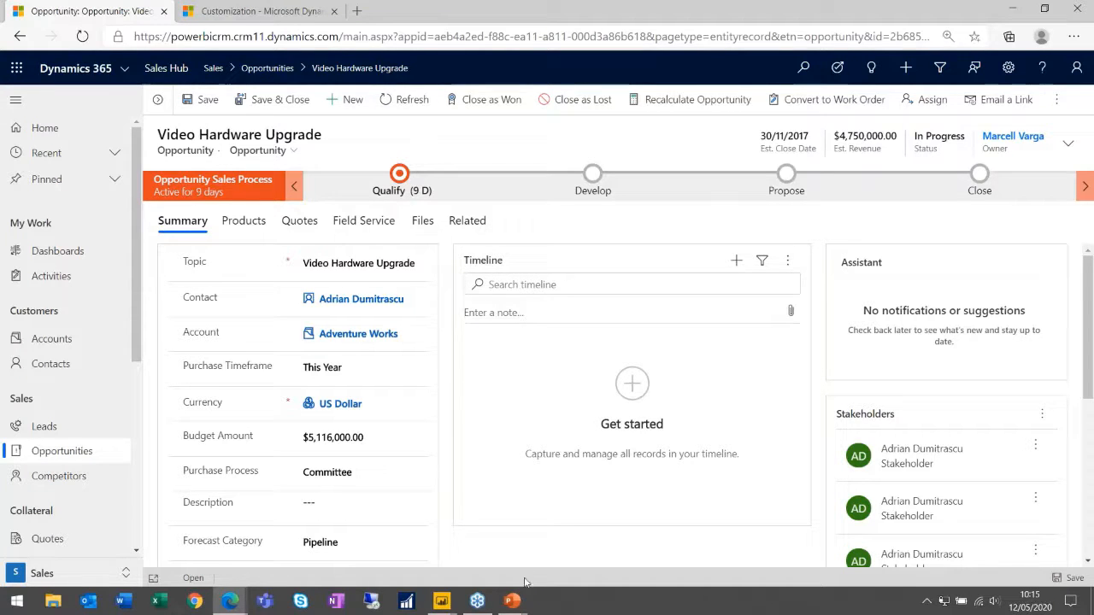
Show the Relationships slide in PowerPoint again and switch back to the report in Power BI Desktop
mouse_move(512, 601)
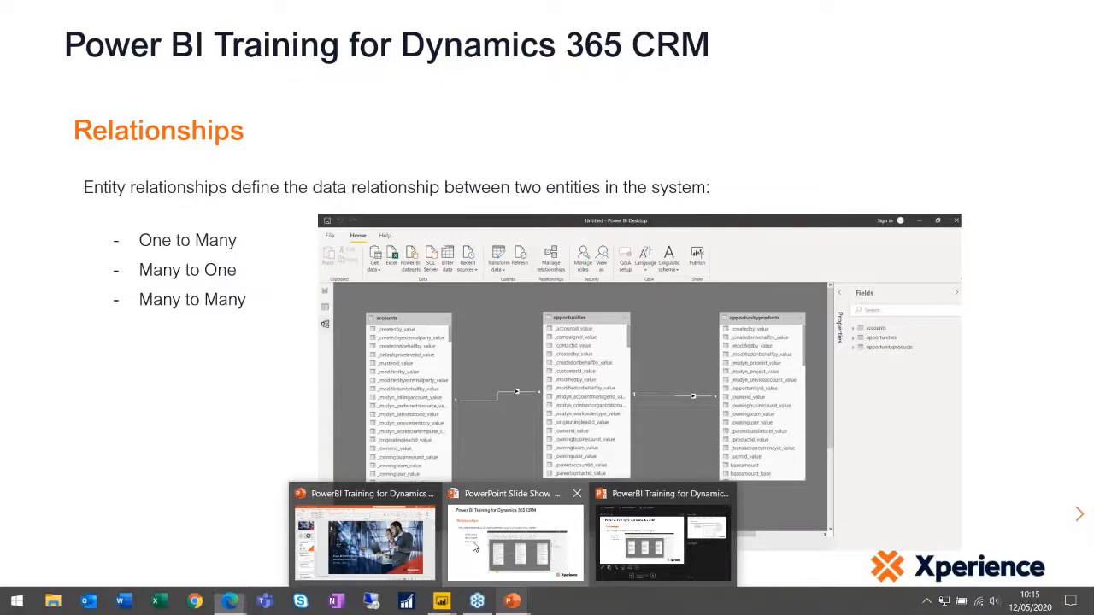
left_click(471, 547)
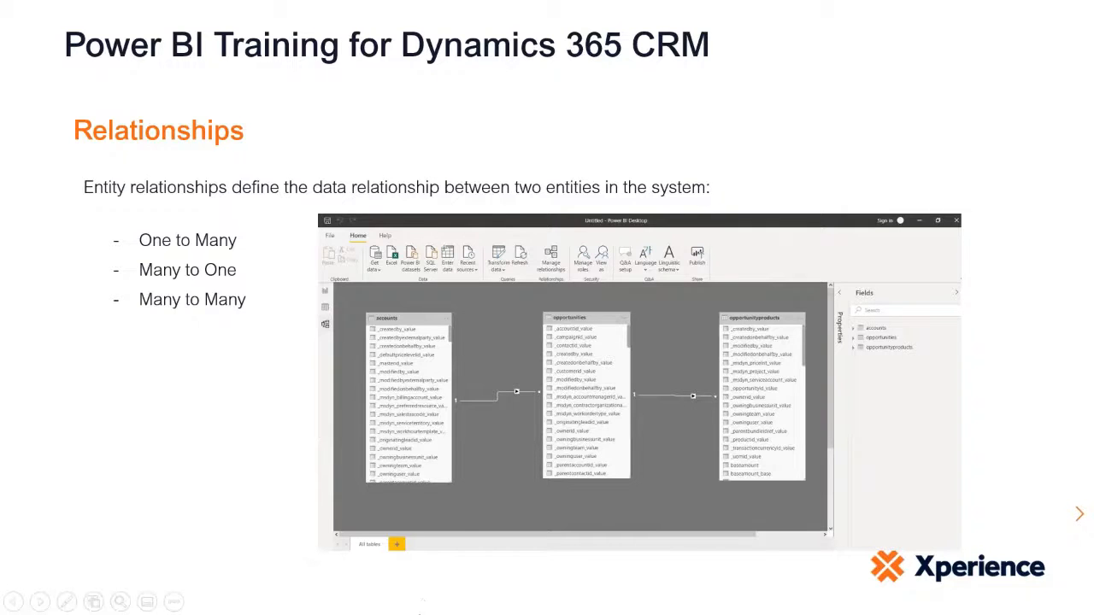
key("alt+Tab")
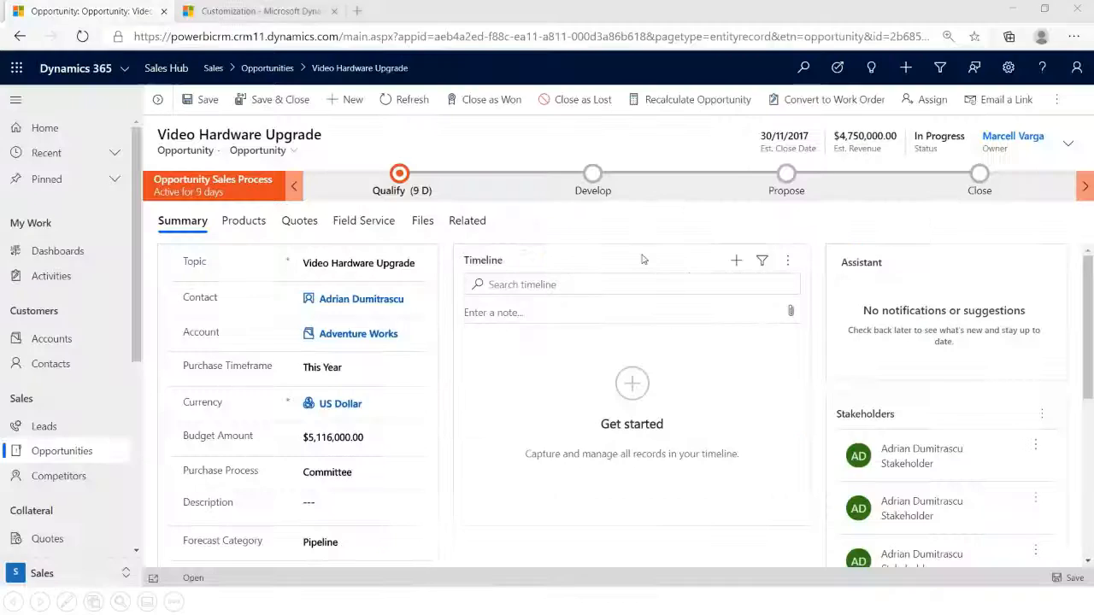
mouse_move(441, 601)
left_click(477, 551)
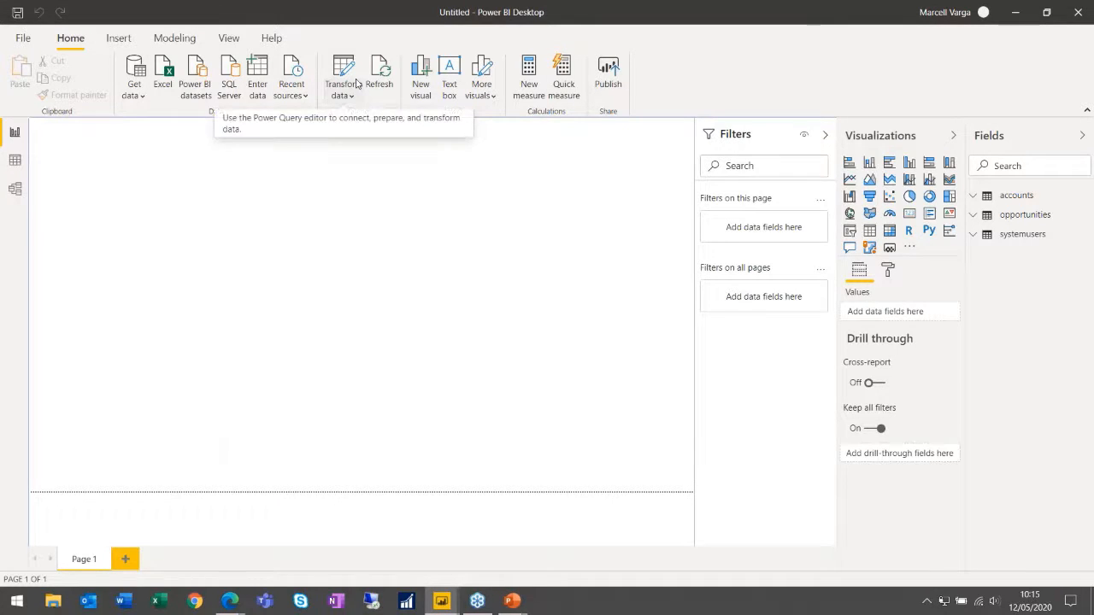
left_click(118, 38)
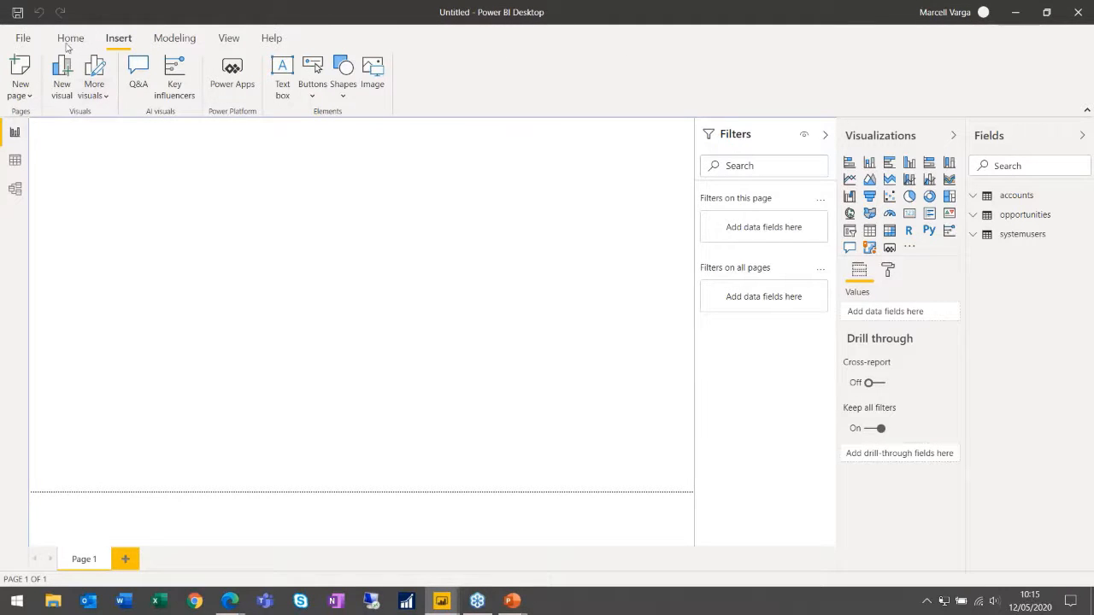
left_click(85, 39)
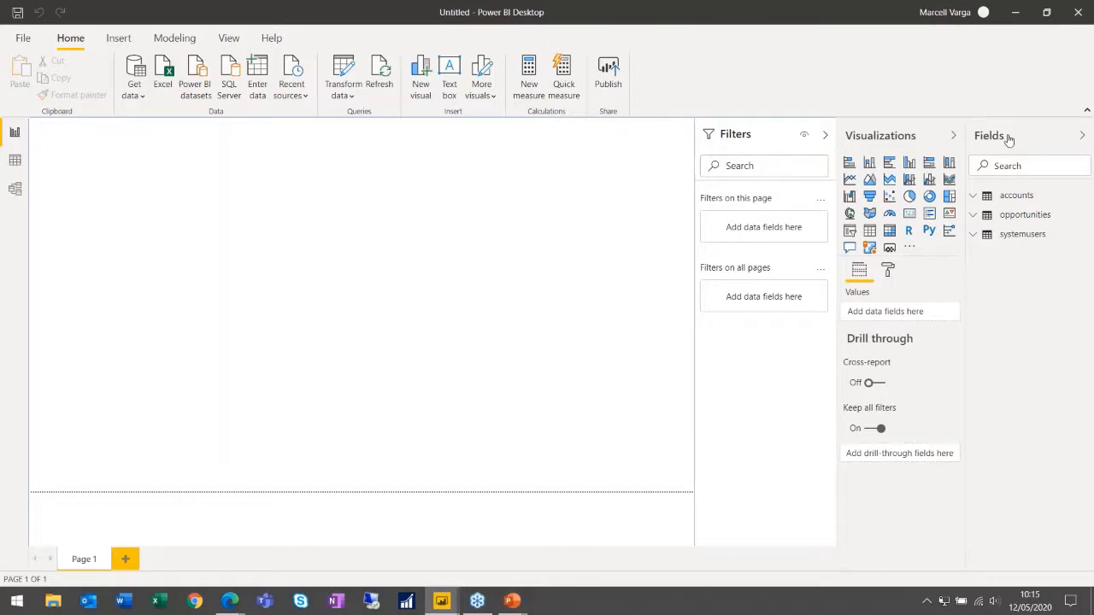
Expand the accounts table to look through its fields, and collapse it again
left_click(974, 199)
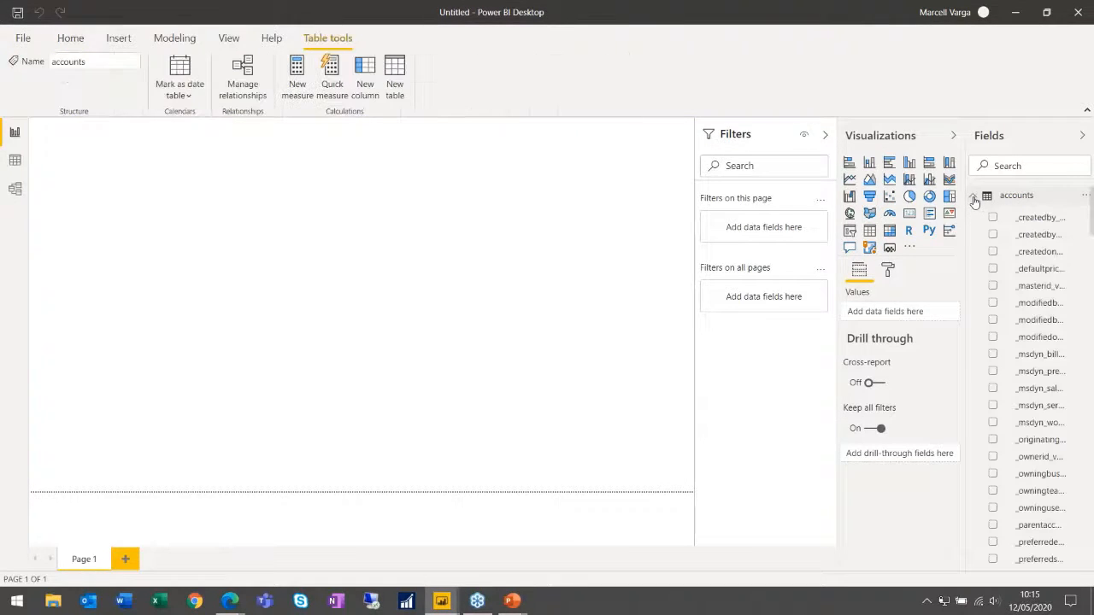
scroll(994, 303, "down", 10)
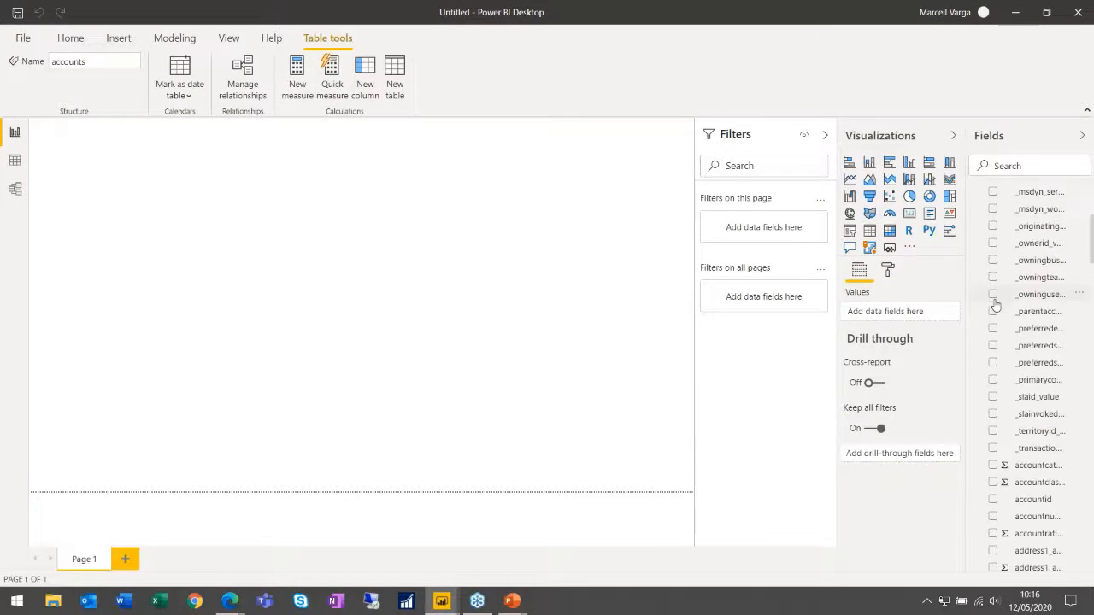
scroll(993, 300, "up", 10)
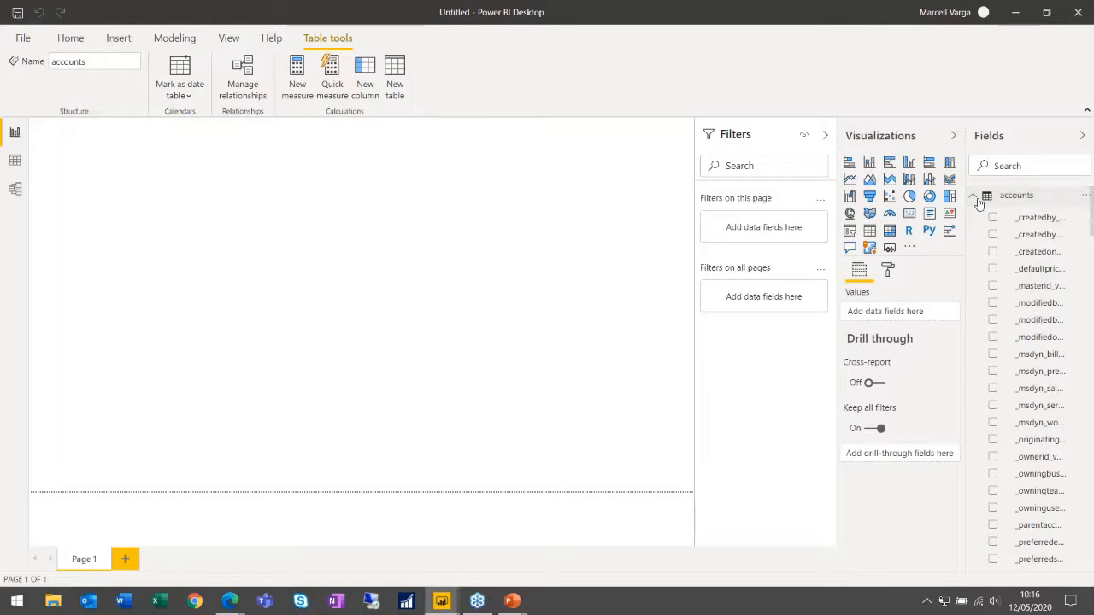
left_click(974, 196)
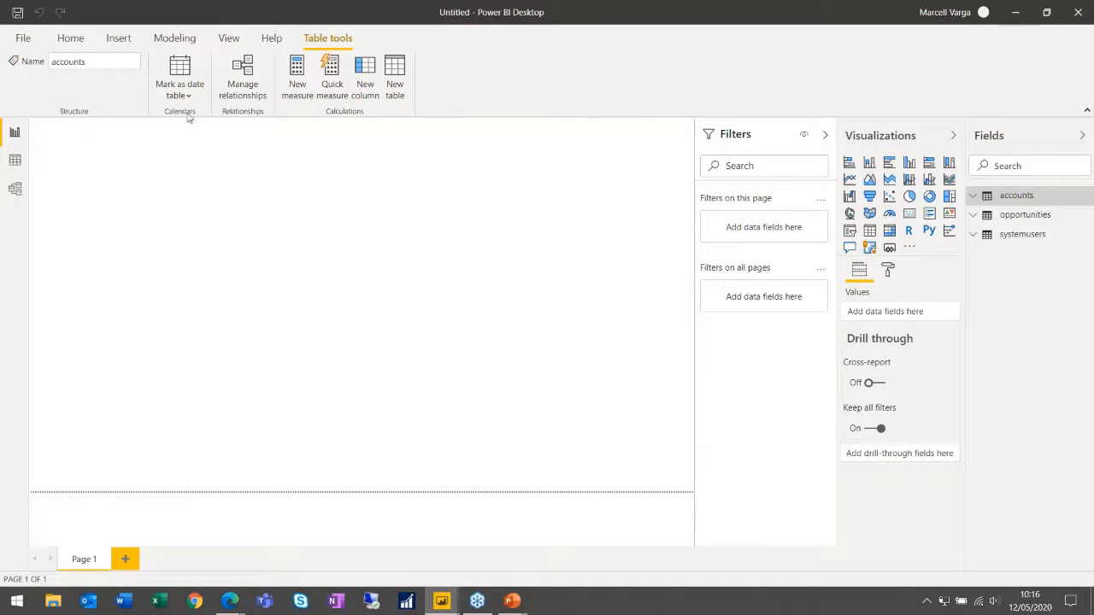
left_click(70, 37)
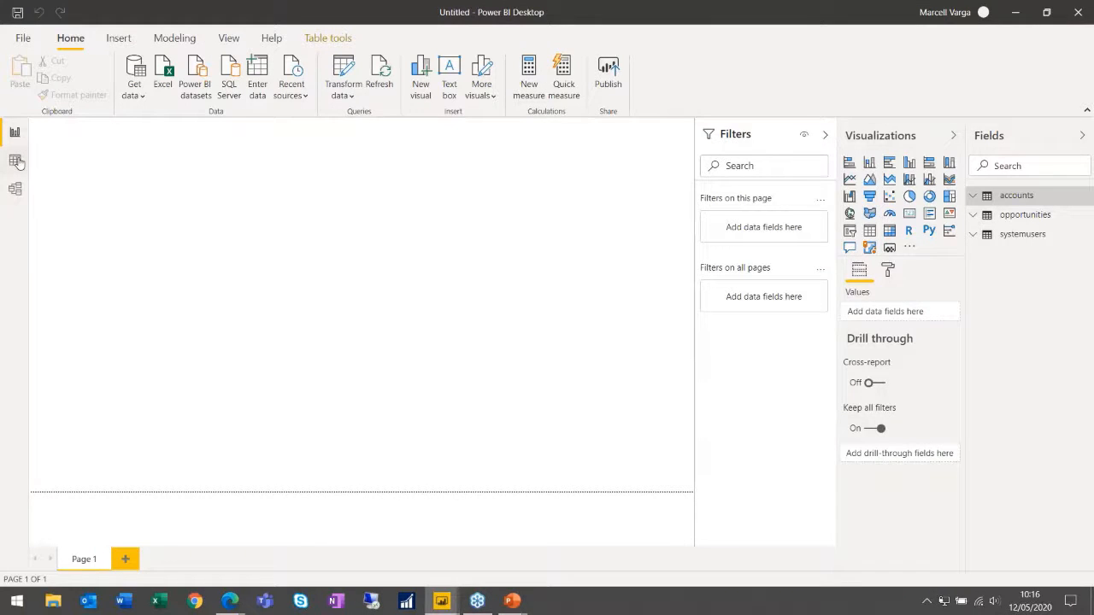
Display the opportunities table's records in Data view and the relationships between the loaded tables in Model view
left_click(17, 161)
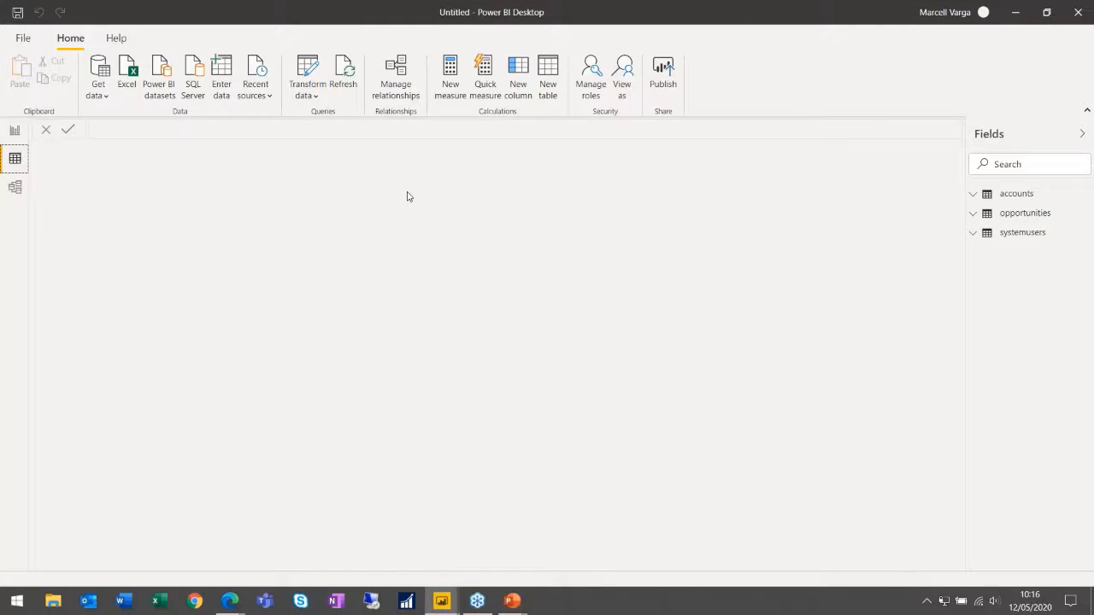
left_click(1026, 196)
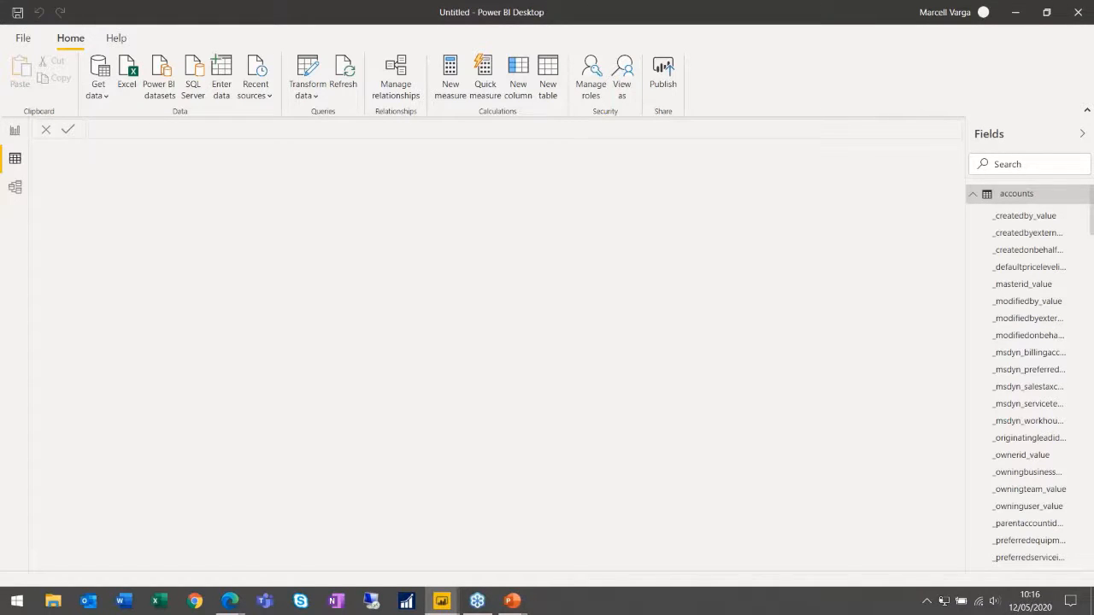
left_click(1030, 198)
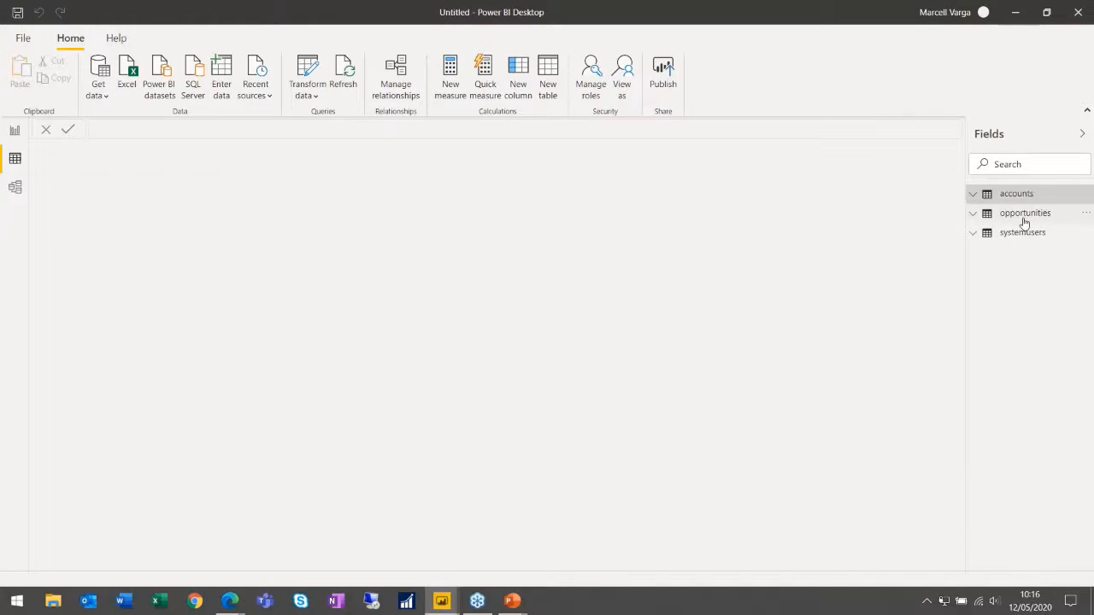
left_click(1025, 218)
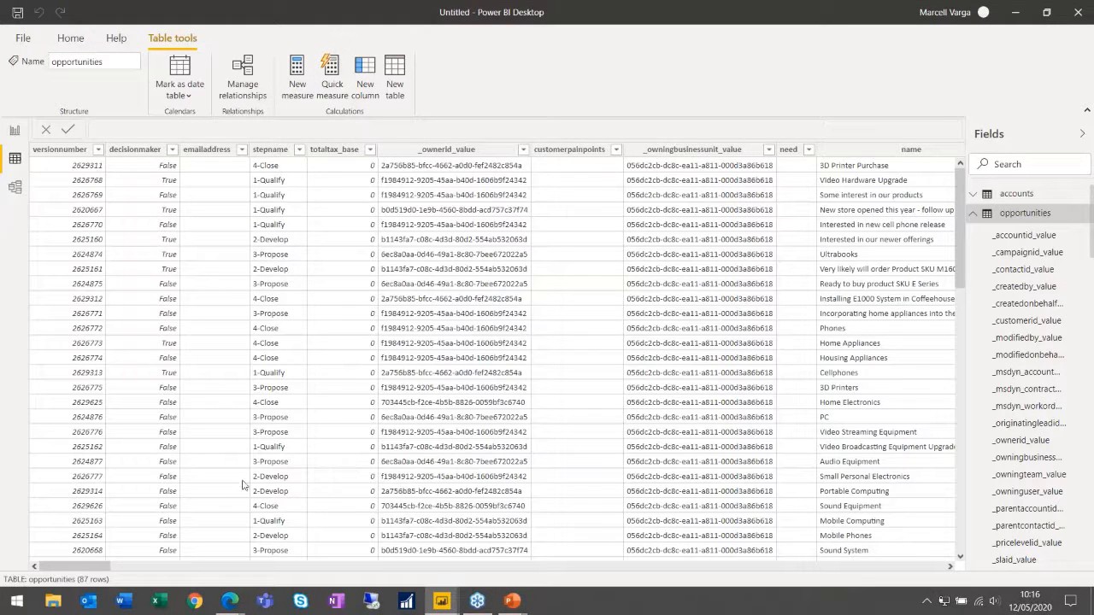
left_click_drag(79, 570, 76, 547)
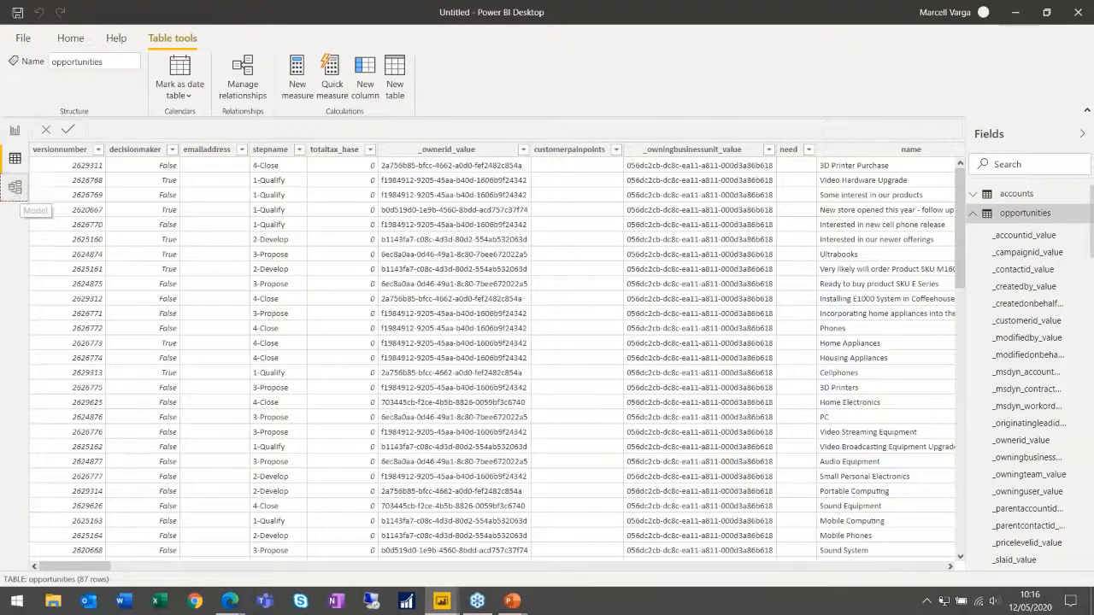
left_click(15, 188)
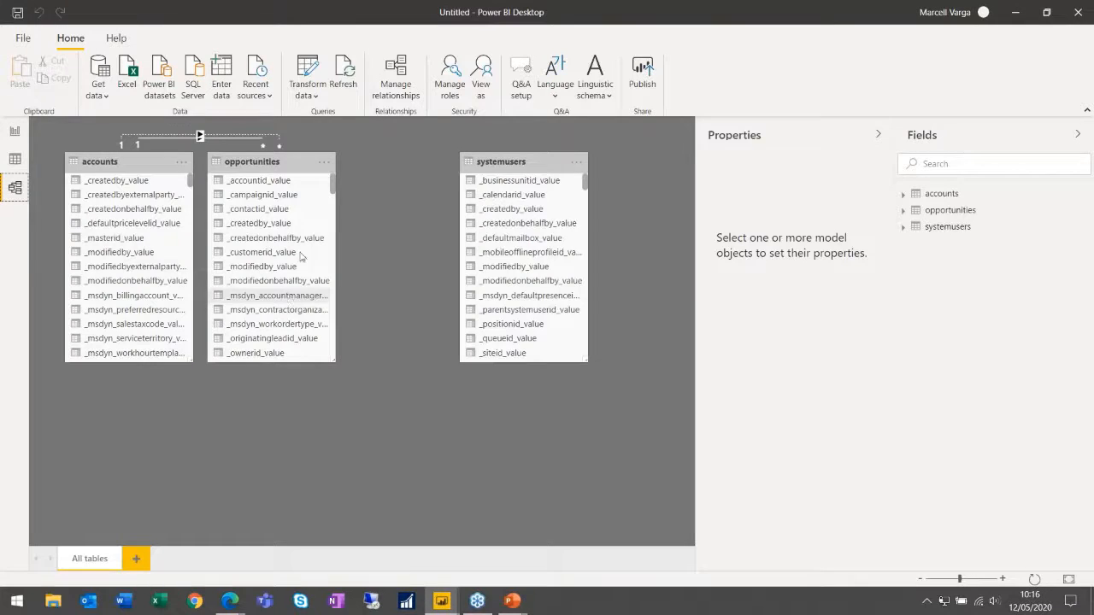
Collapse the Properties and Fields panes and spread the accounts, opportunities and systemusers tables apart across the model diagram
left_click_drag(291, 162, 346, 173)
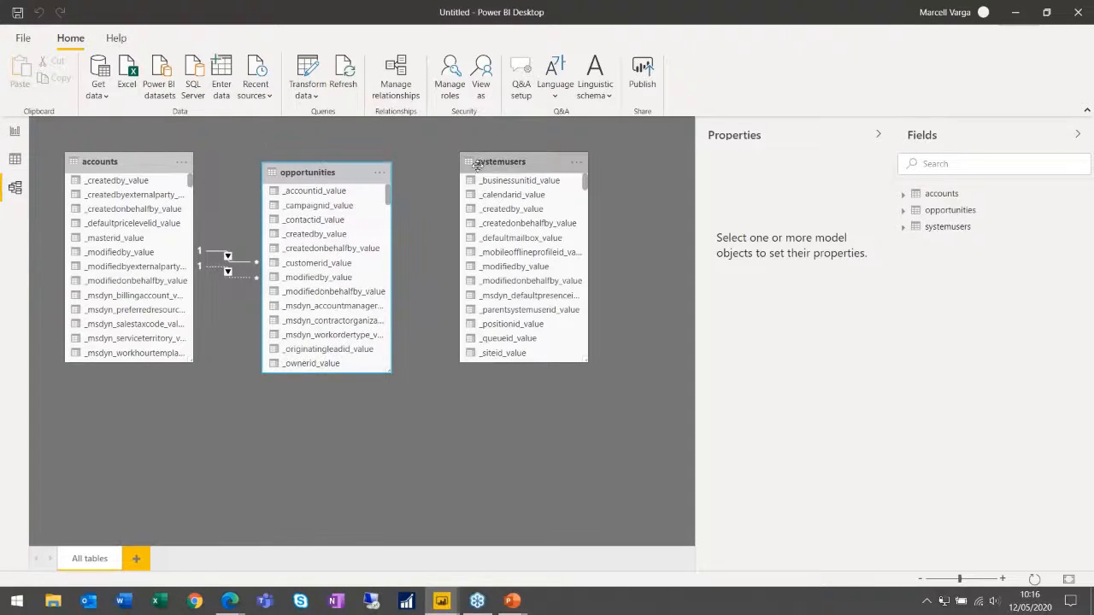
left_click_drag(467, 164, 521, 166)
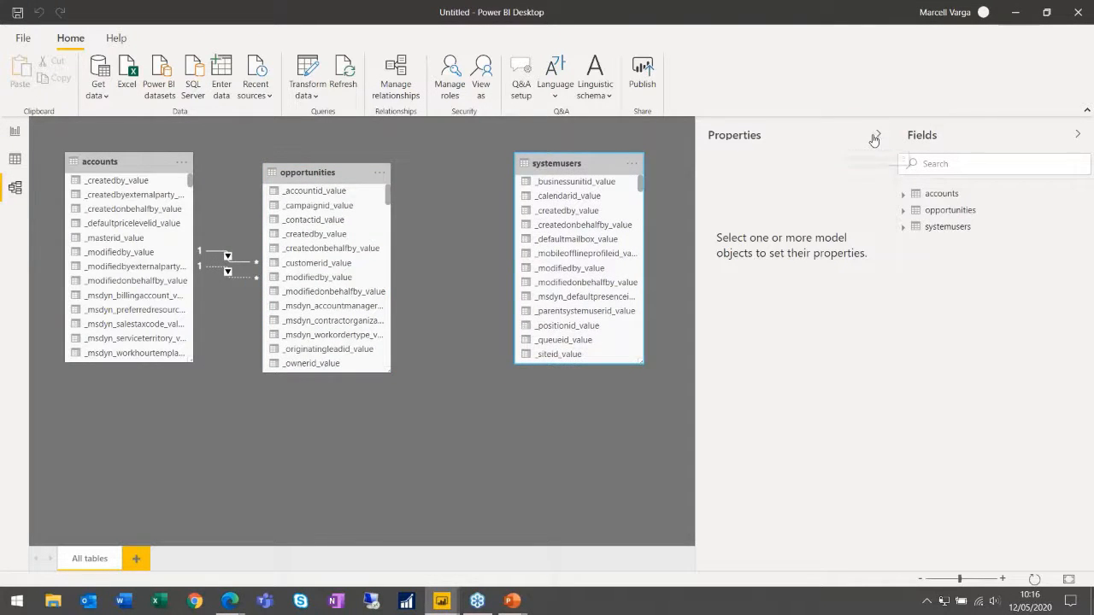
left_click(876, 136)
left_click(1078, 135)
left_click_drag(639, 165, 784, 167)
left_click_drag(298, 175, 445, 174)
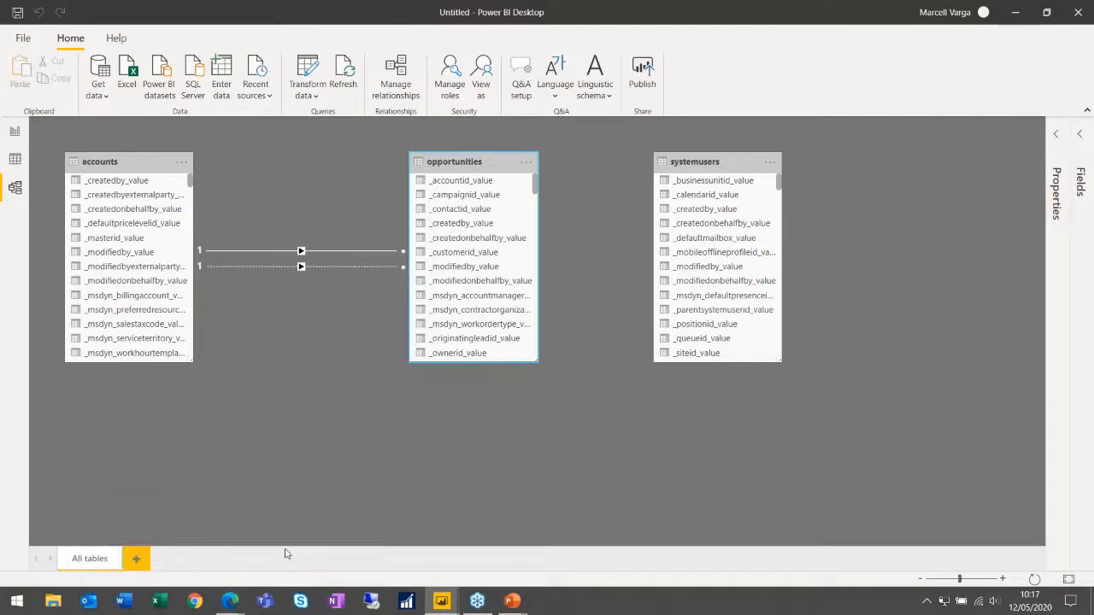
Switch to Dynamics 365 to check the Video Hardware Upgrade opportunity, and return to the model in Power BI Desktop
mouse_move(232, 603)
left_click(339, 532)
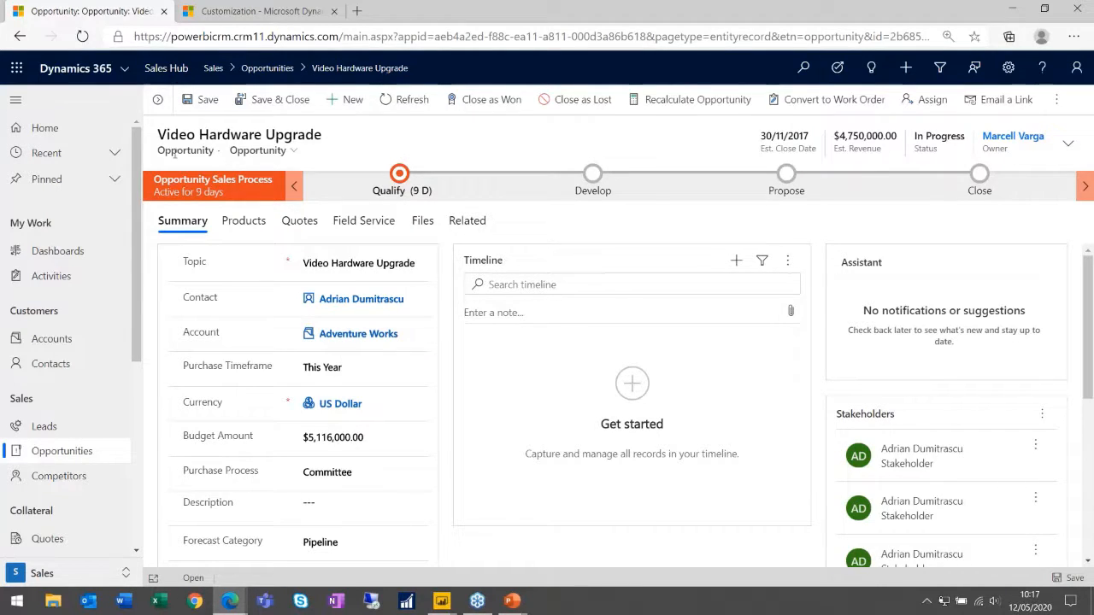
left_click(1012, 9)
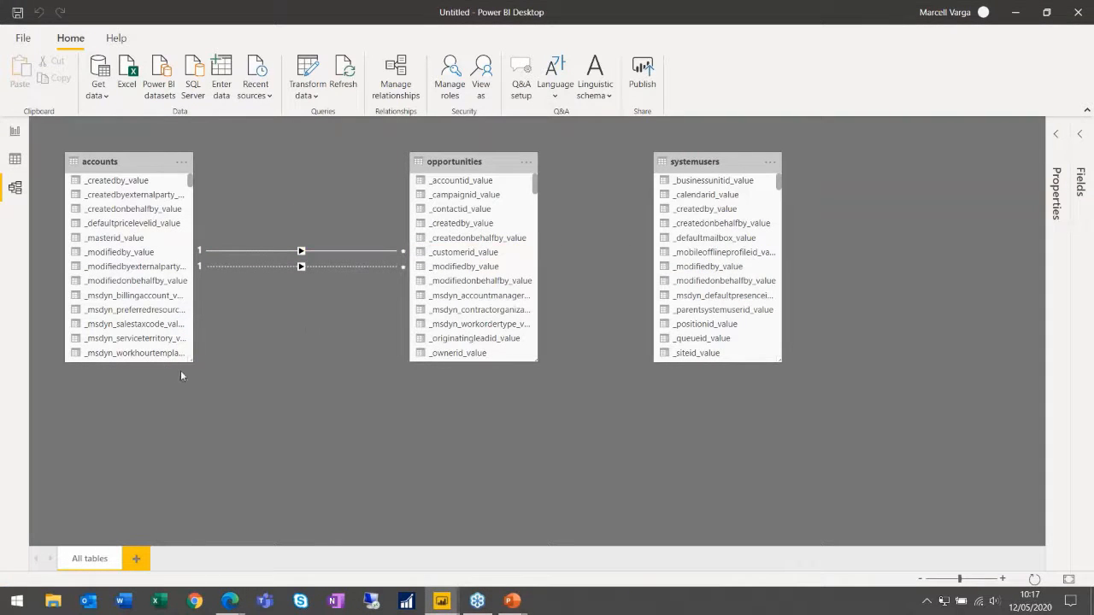
Enlarge the accounts table and examine which accounts and opportunities columns are linked by the active and inactive relationships
left_click_drag(190, 361, 232, 421)
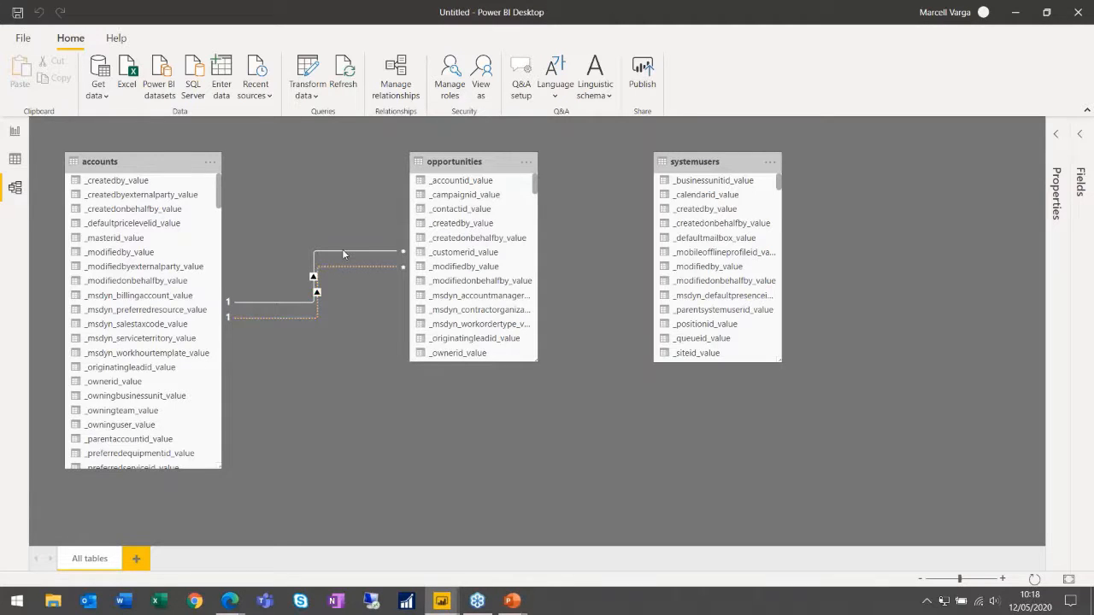
left_click(342, 253)
scroll(124, 309, "down", 1)
scroll(124, 310, "down", 5)
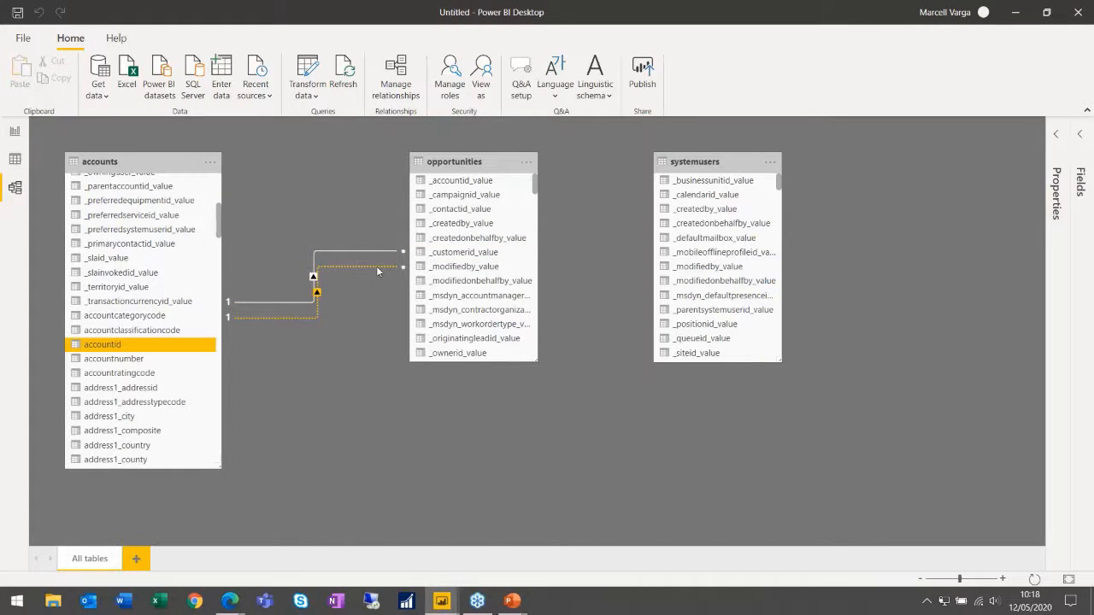
scroll(469, 259, "down", 1)
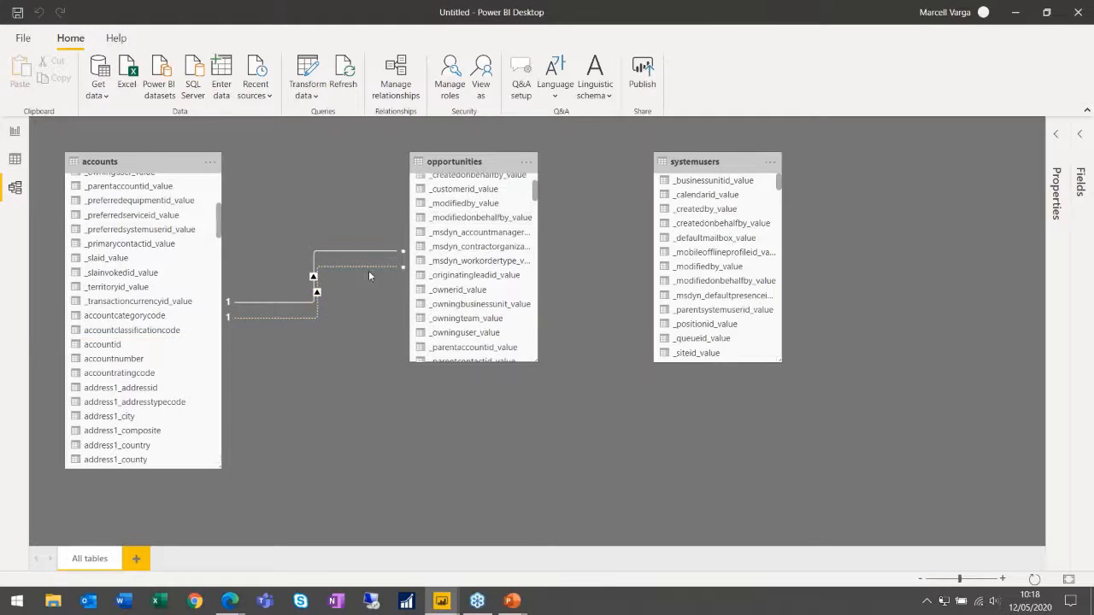
scroll(464, 303, "down", 1)
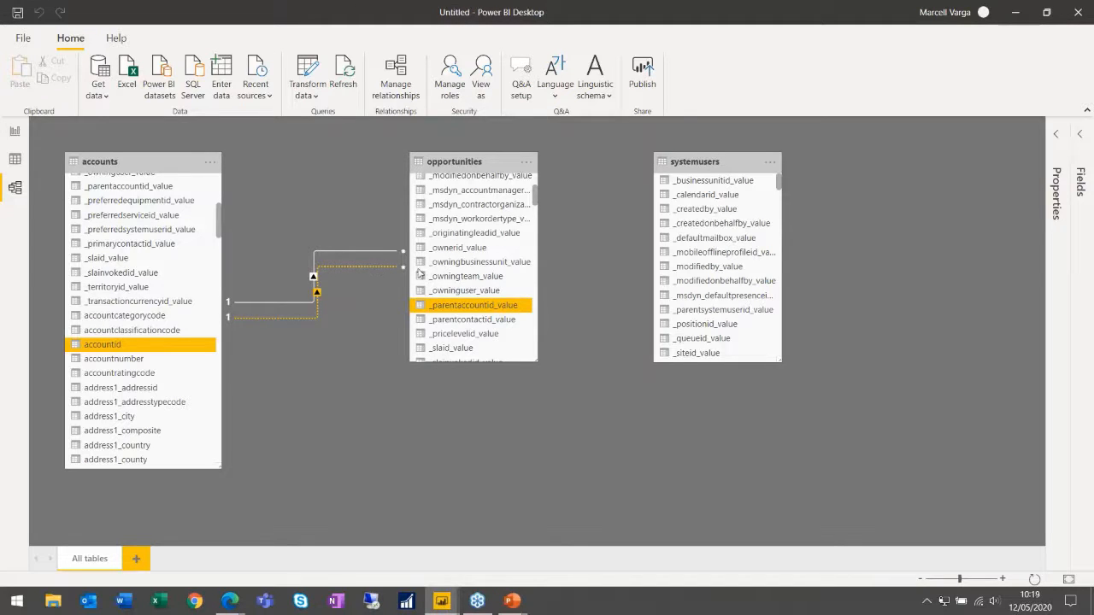
scroll(444, 270, "up", 3)
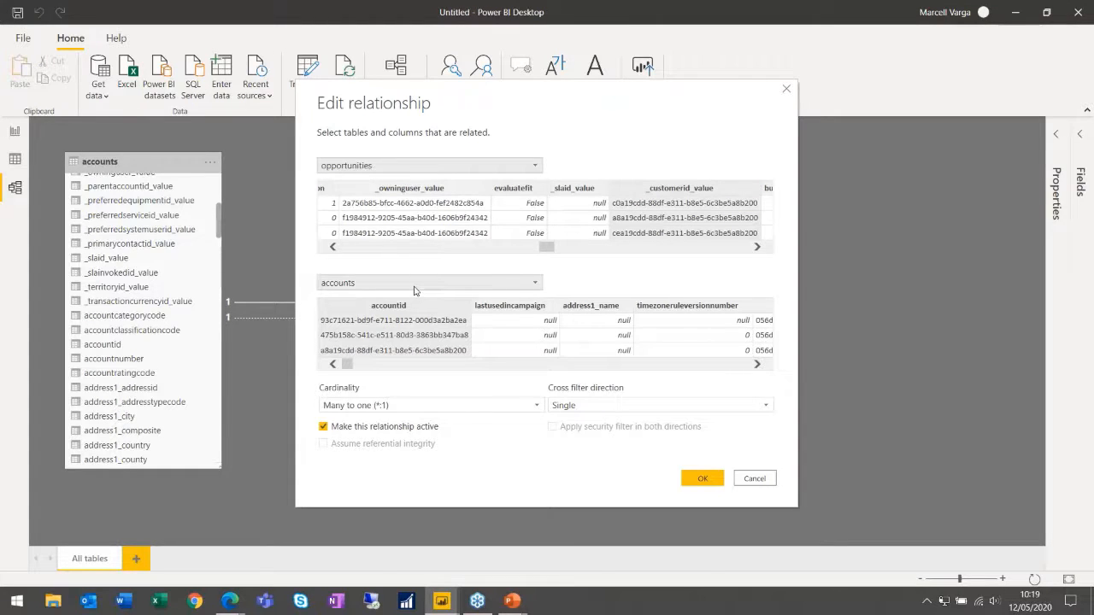
Review the linked columns and cardinality options of the active opportunities–accounts relationship, and close its settings without changes
left_click(658, 193)
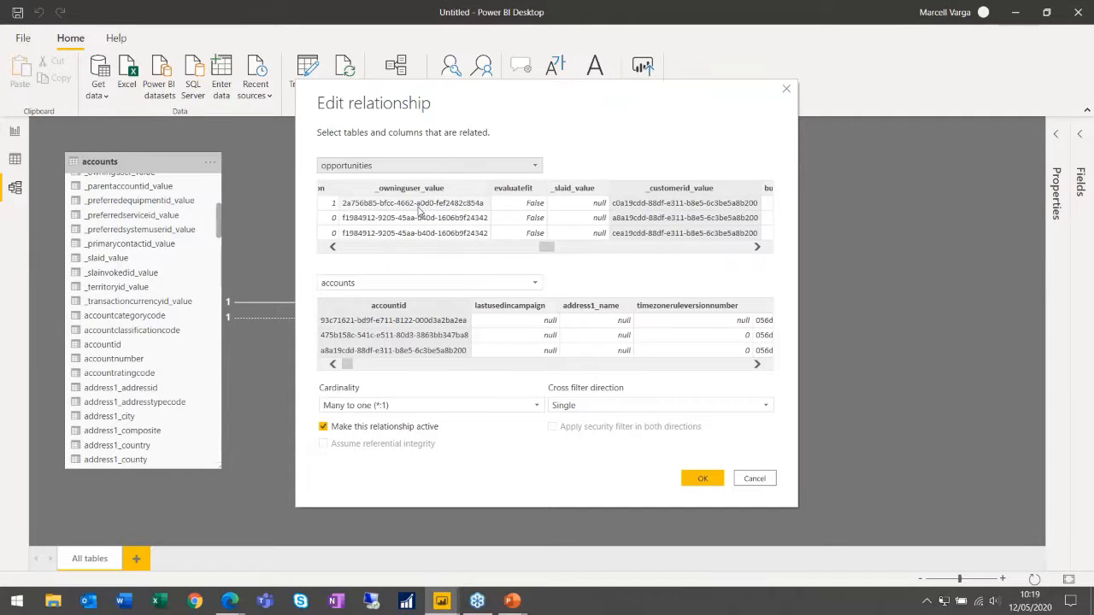
left_click(412, 405)
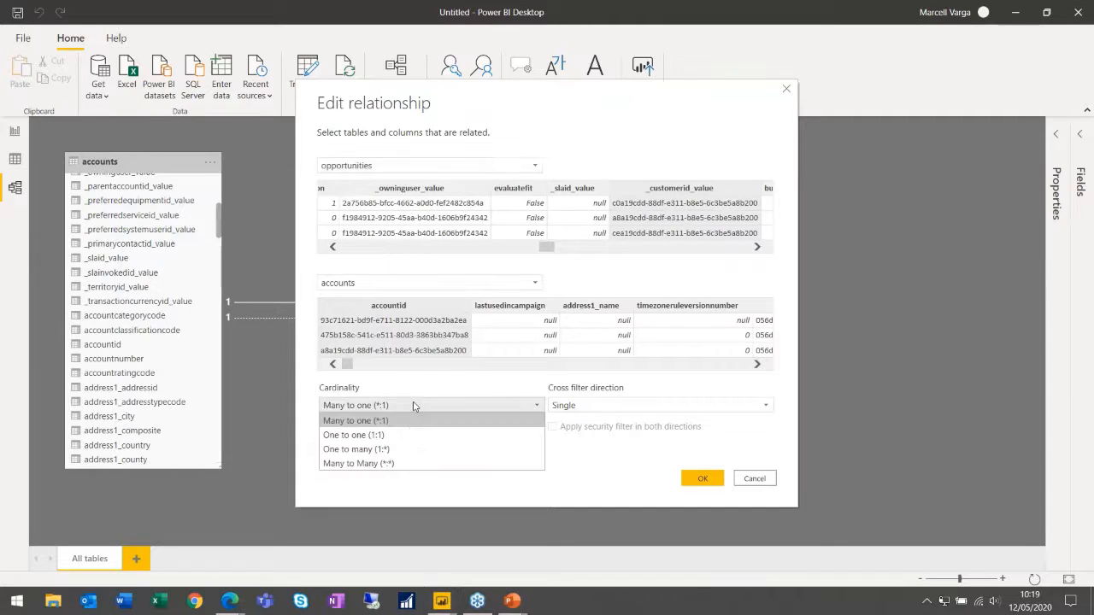
left_click(413, 405)
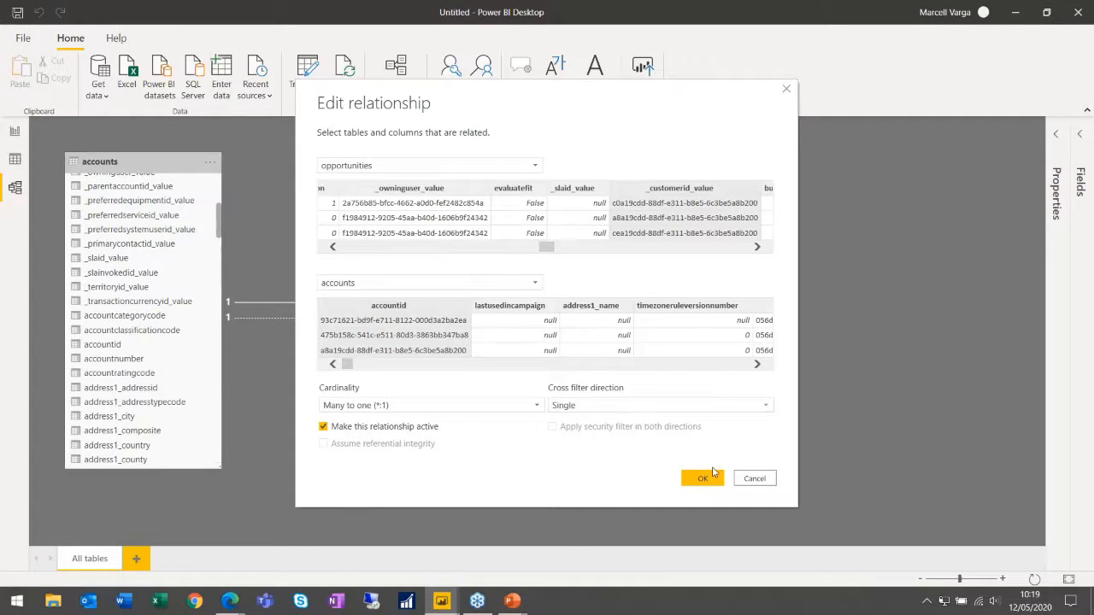
left_click(754, 479)
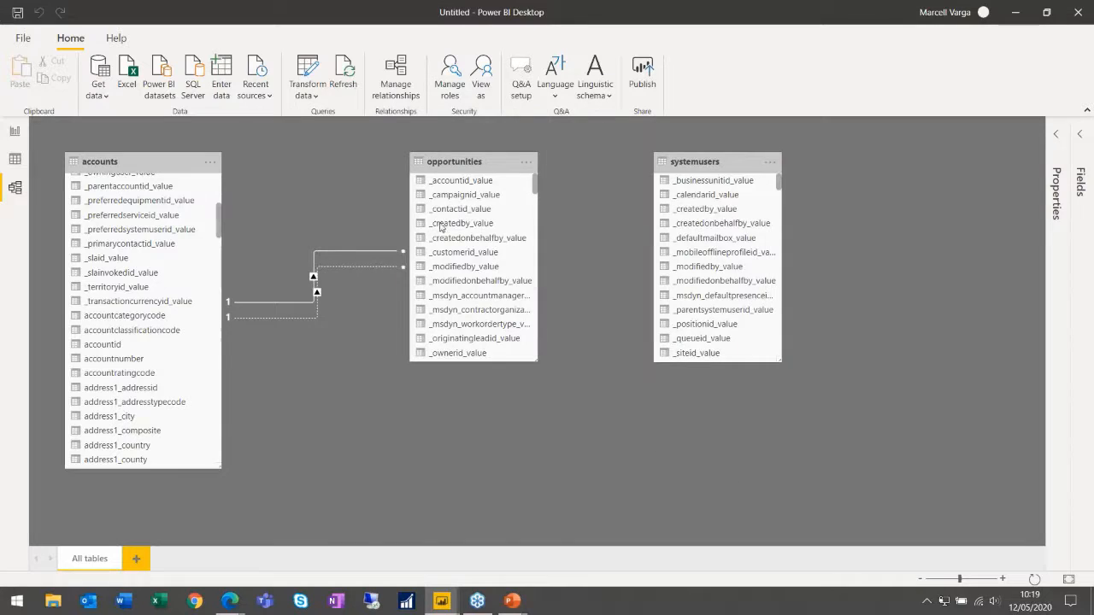
View the list of existing relationships, and inspect the active one between opportunities and accounts in the diagram
left_click(398, 80)
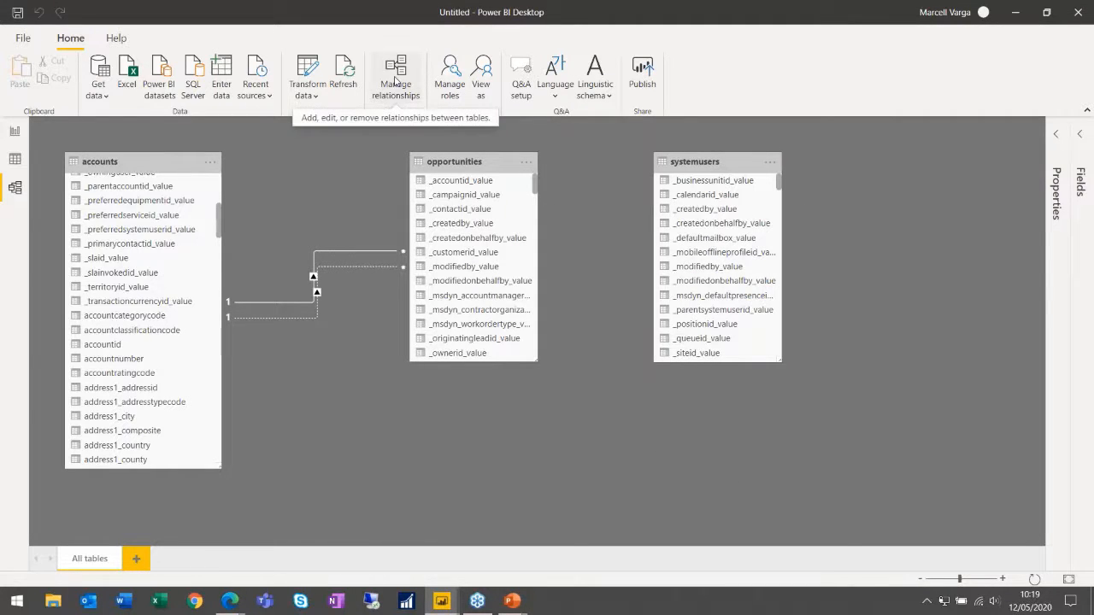
left_click(395, 81)
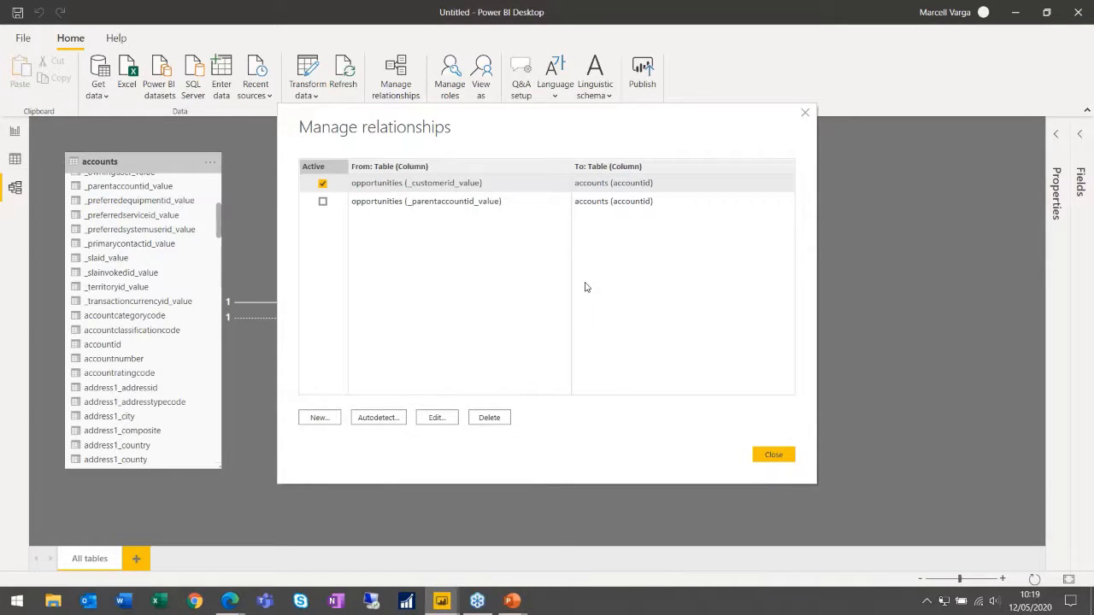
left_click(779, 454)
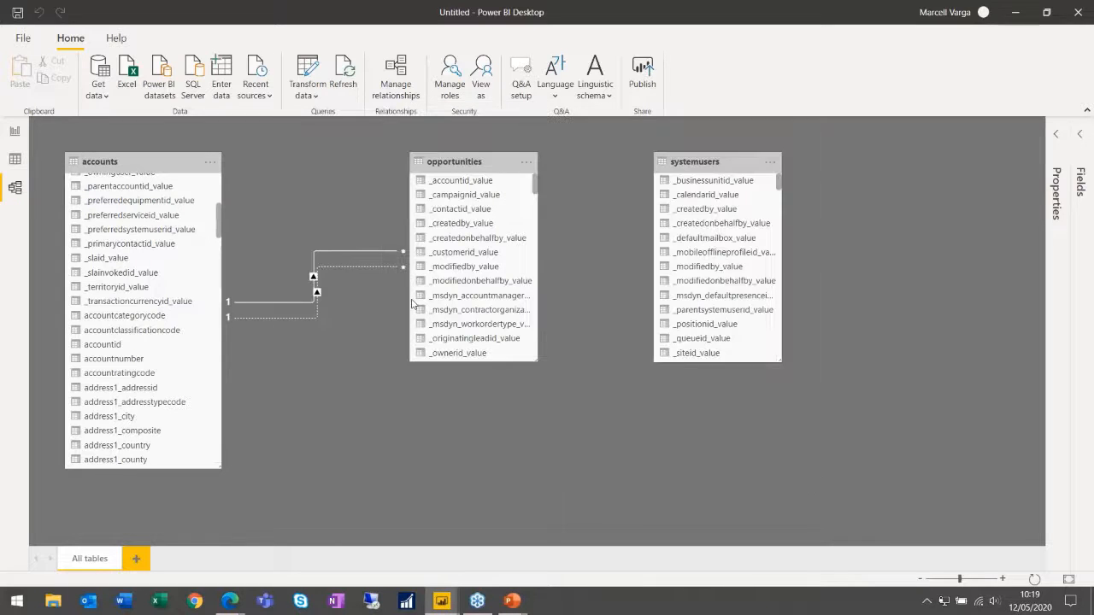
double_click(331, 251)
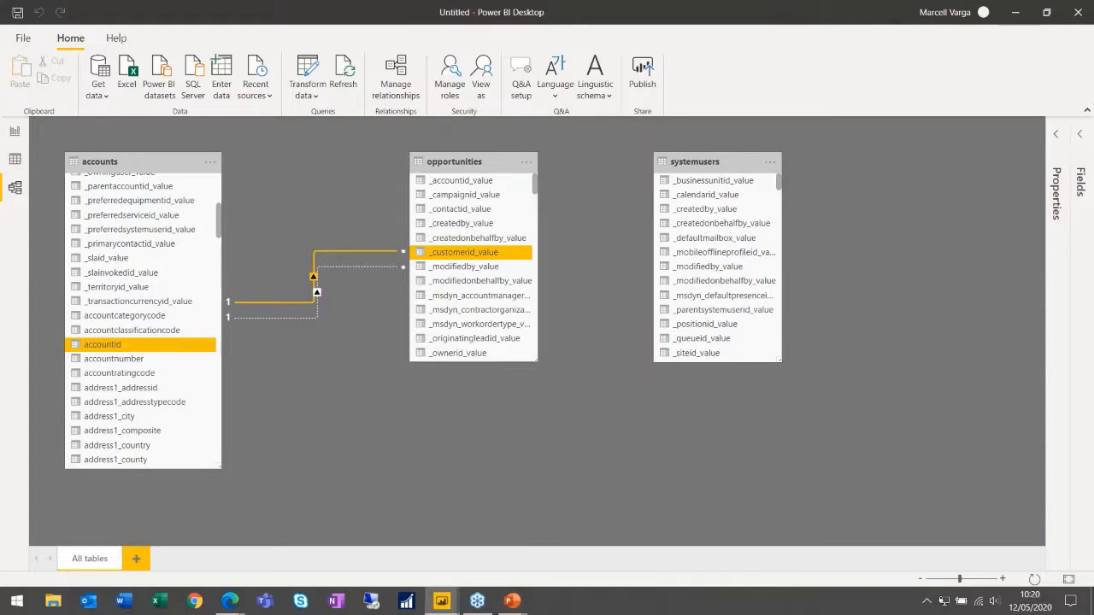
Delete the inactive relationship between accounts and opportunities, and enlarge the opportunities and systemusers tables to show more fields
right_click(341, 270)
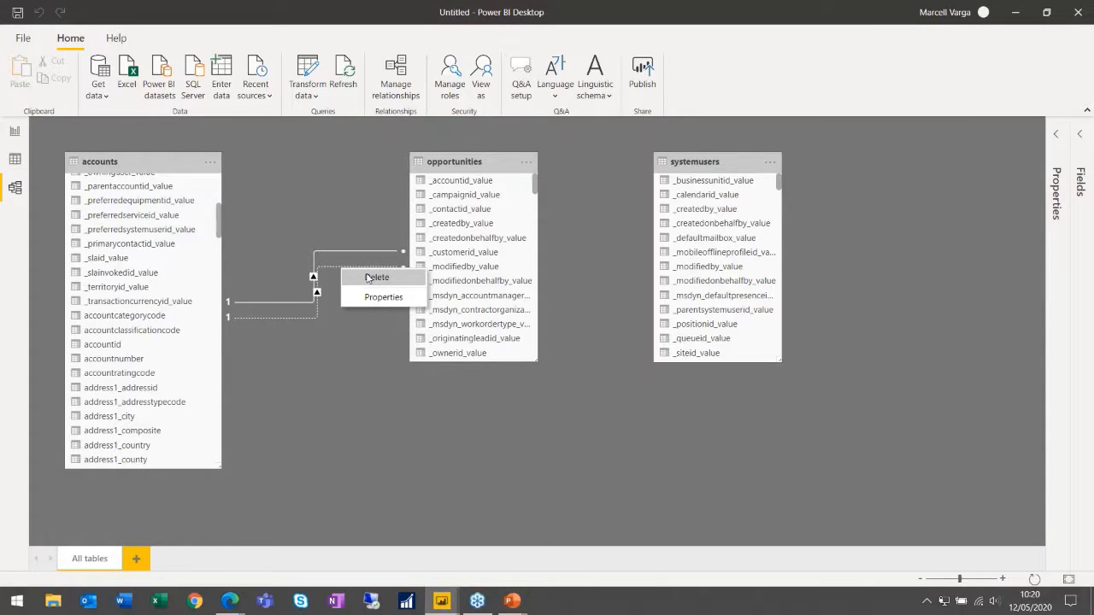
left_click(368, 279)
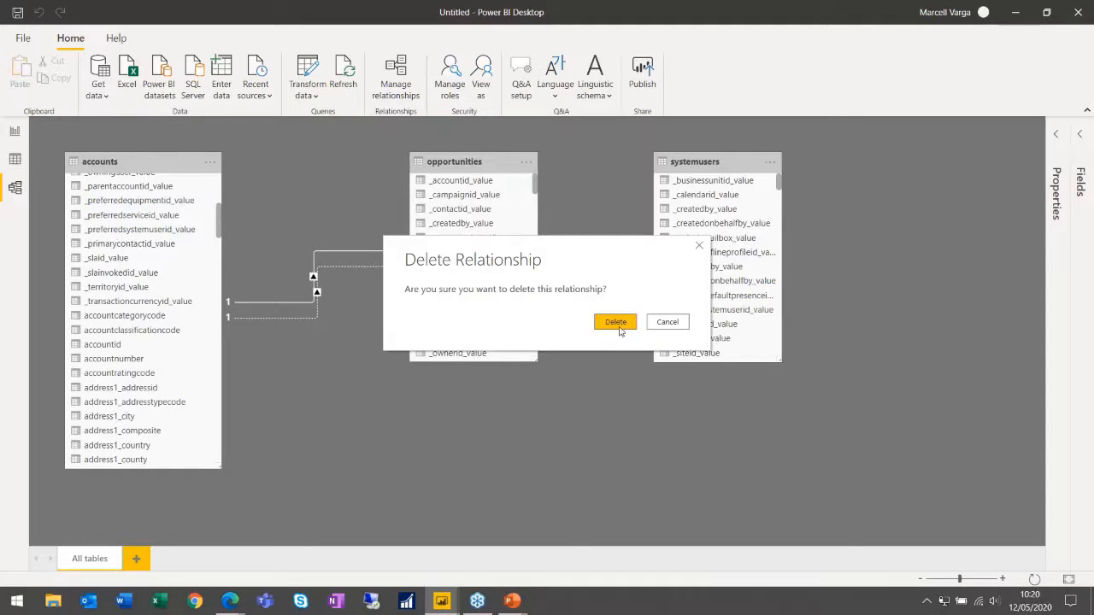
left_click(617, 323)
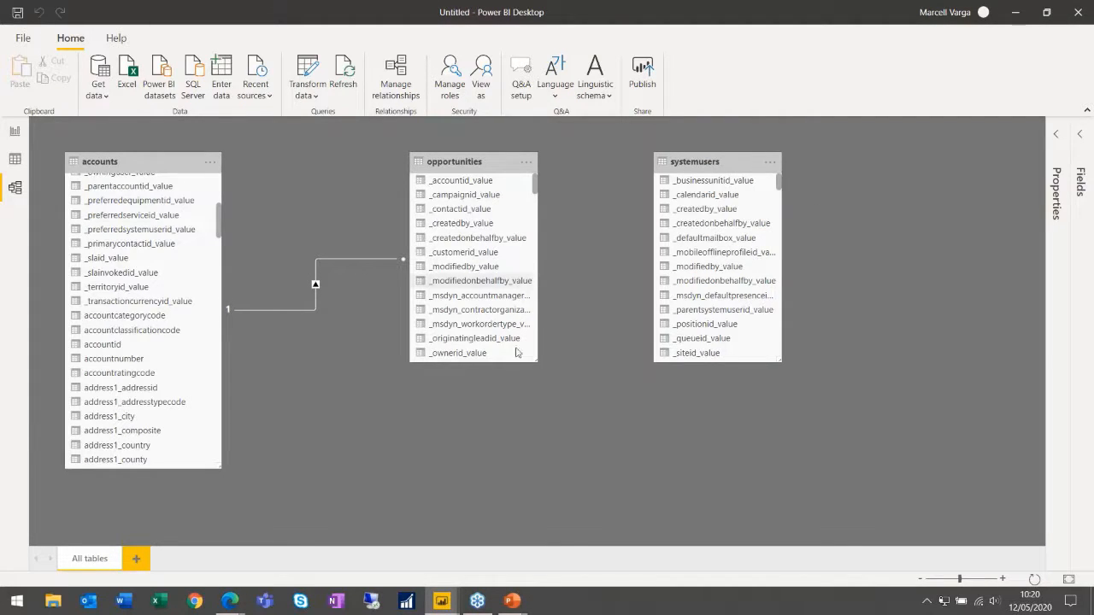
left_click_drag(537, 360, 551, 453)
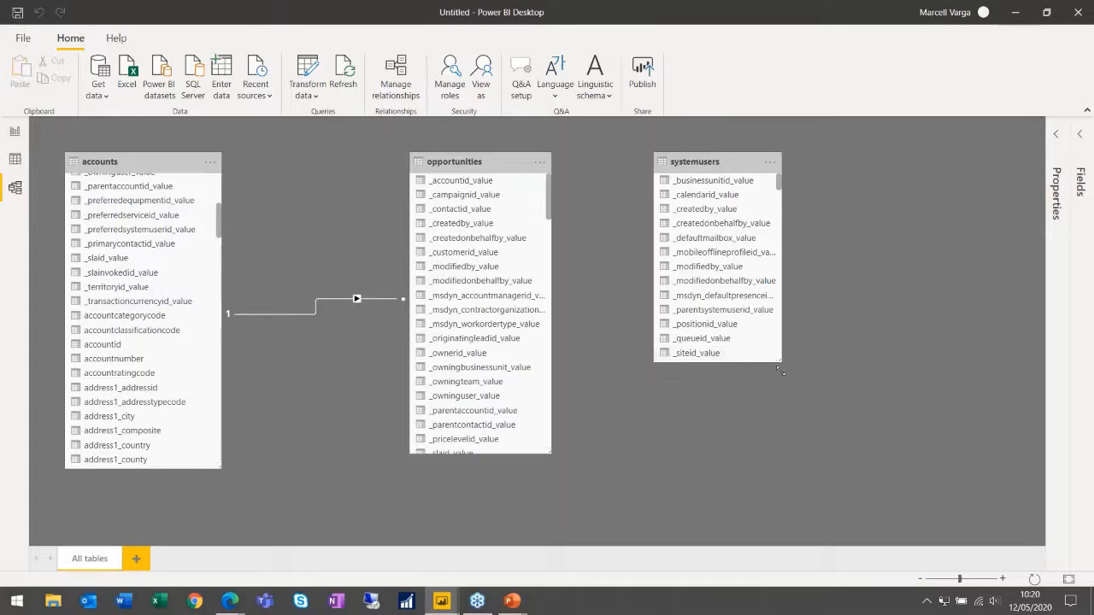
left_click_drag(782, 362, 798, 430)
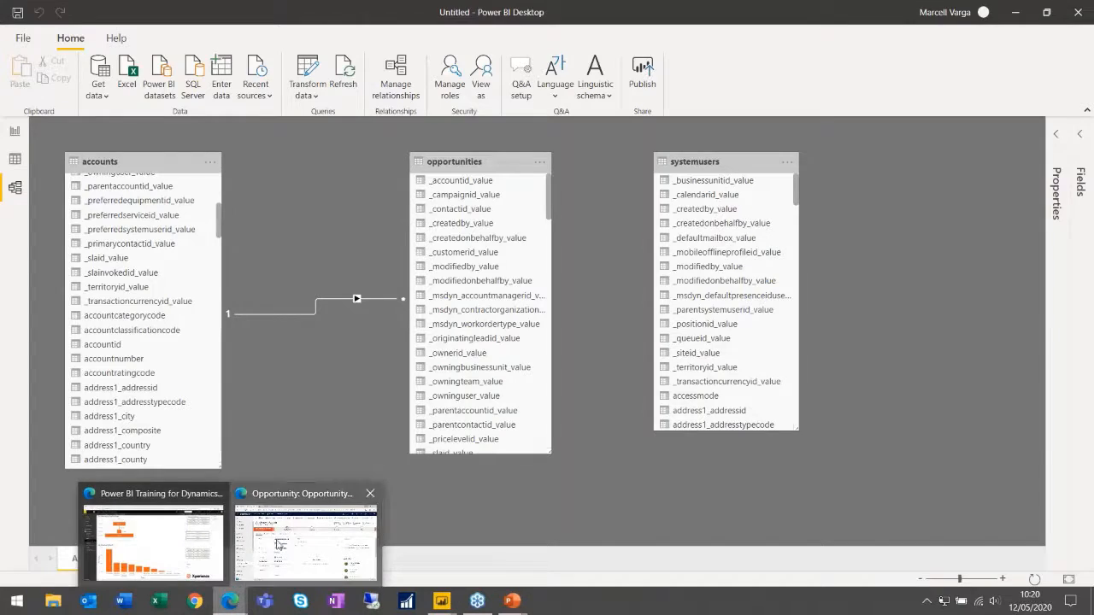
Show the Video Hardware Upgrade record in Dynamics 365 again and switch back to the Power BI Desktop model
left_click(305, 529)
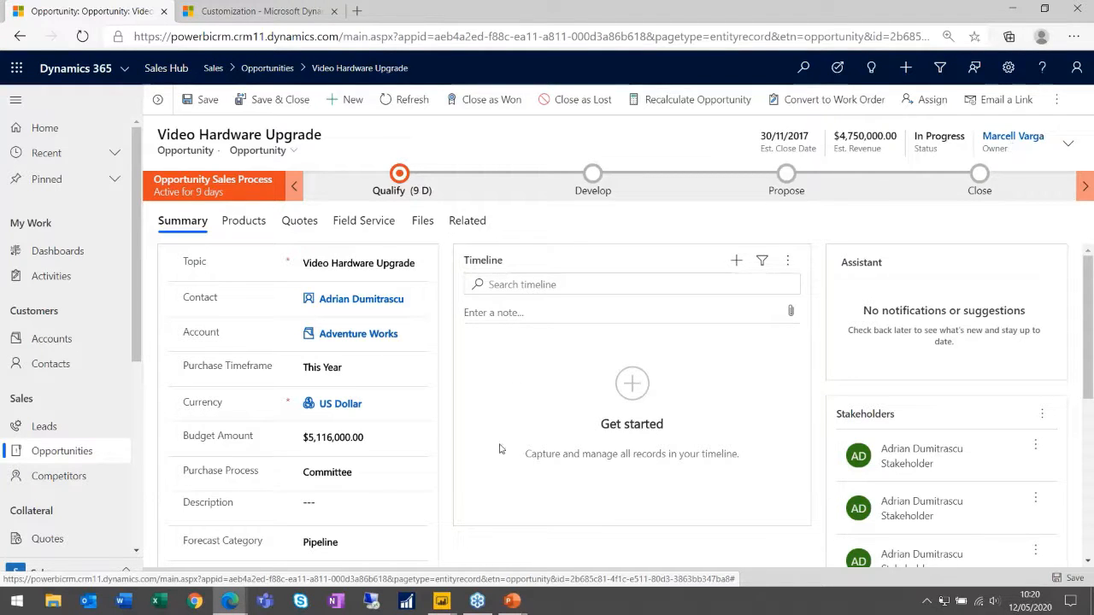
left_click(442, 603)
left_click(513, 539)
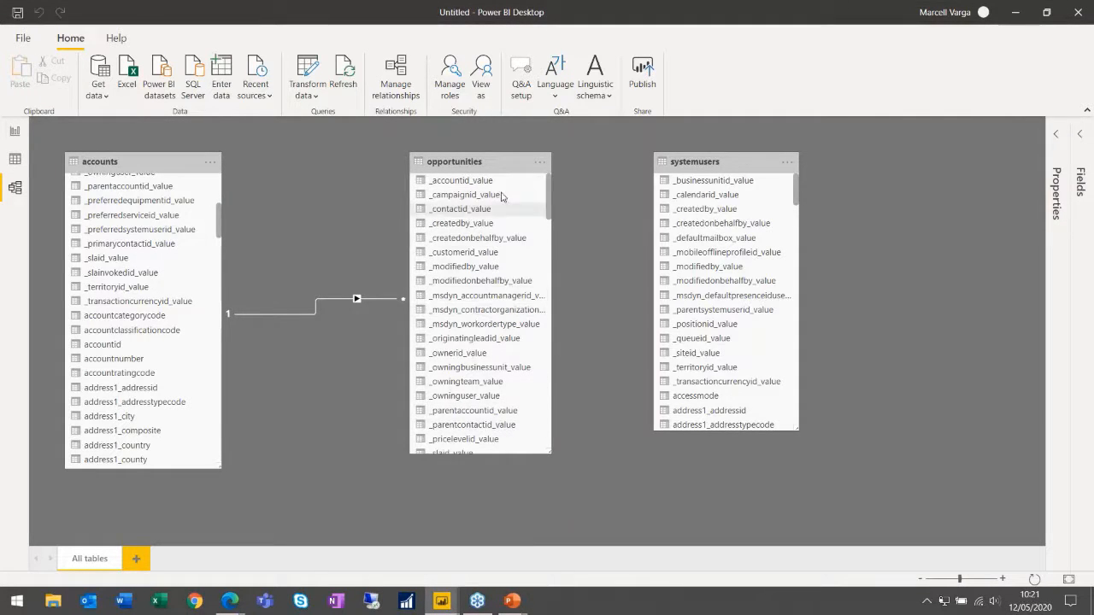
Look through the opportunities fields for the owner column and through the systemusers fields for the key column, selecting systemuserid
scroll(483, 340, "down", 5)
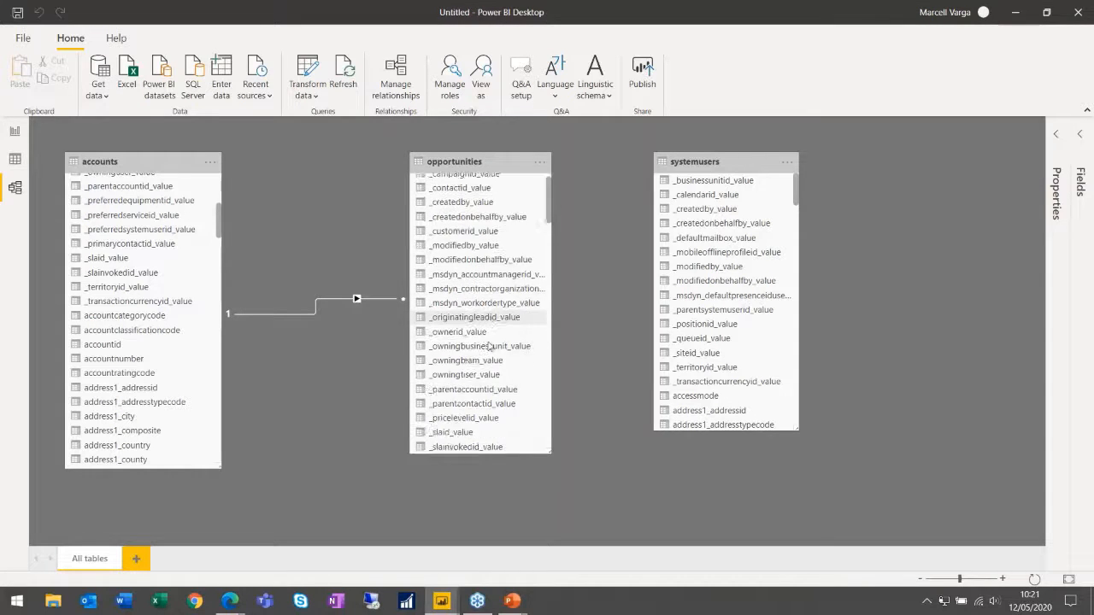
scroll(488, 344, "up", 4)
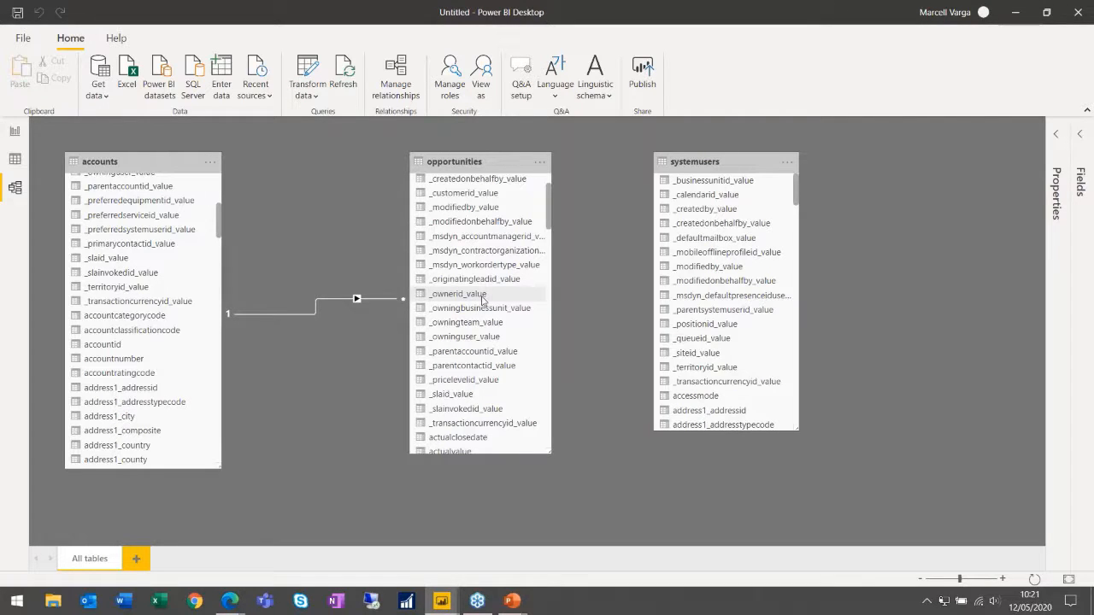
scroll(743, 329, "down", 1)
scroll(735, 321, "down", 4)
scroll(716, 309, "down", 15)
scroll(716, 309, "down", 12)
scroll(716, 309, "down", 8)
scroll(716, 309, "down", 4)
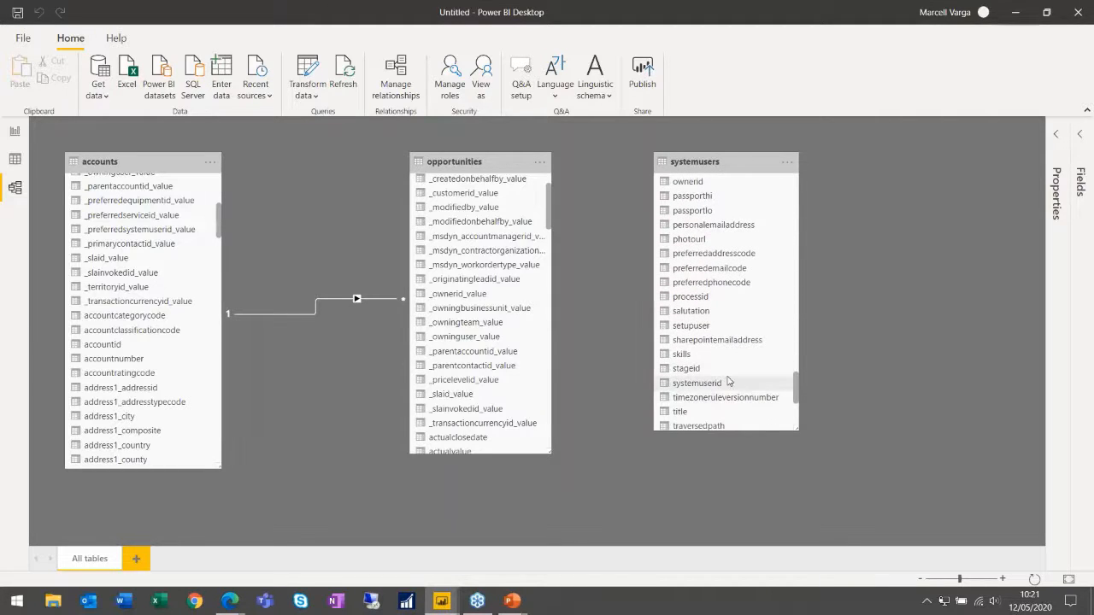
left_click(726, 383)
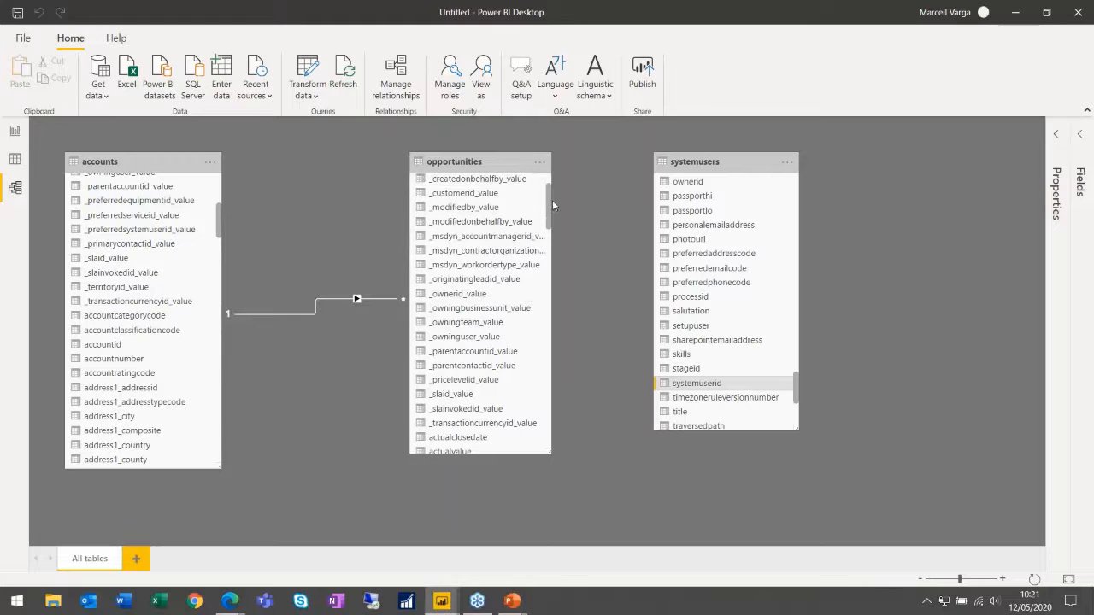
Relate _ownerid_value in opportunities to systemuserid in systemusers, and check the new link in the relationships list
left_click_drag(550, 206, 550, 330)
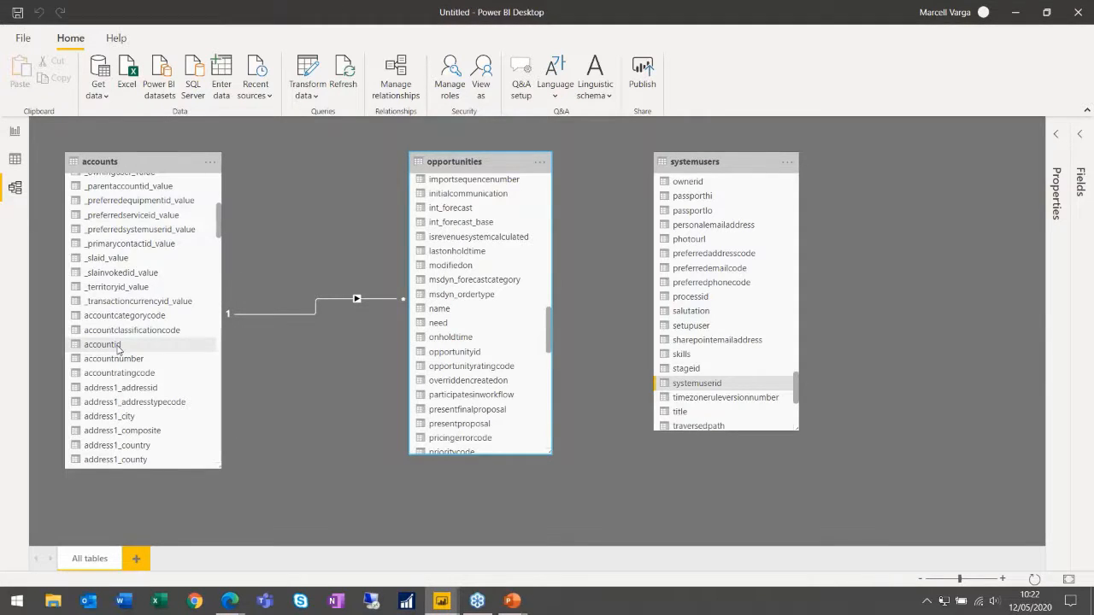
scroll(531, 325, "up", 5)
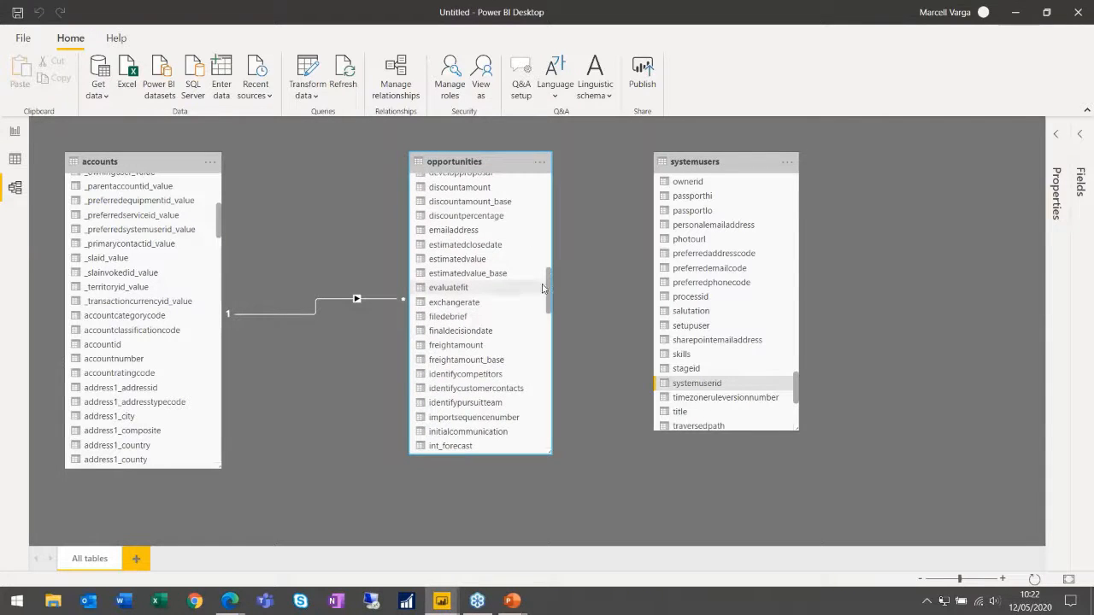
left_click_drag(550, 289, 549, 195)
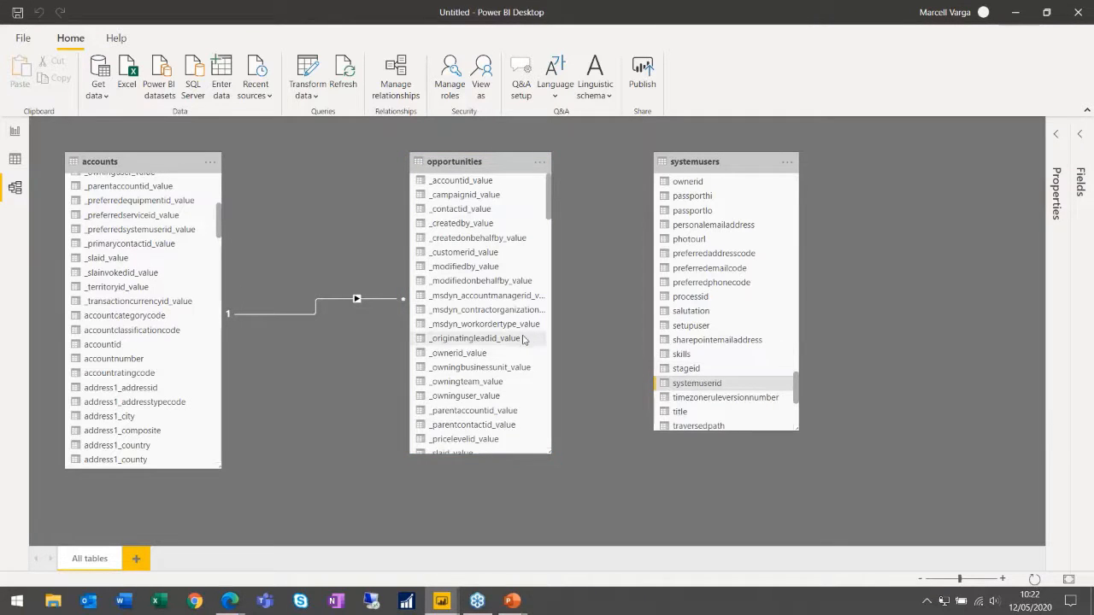
left_click_drag(460, 359, 681, 389)
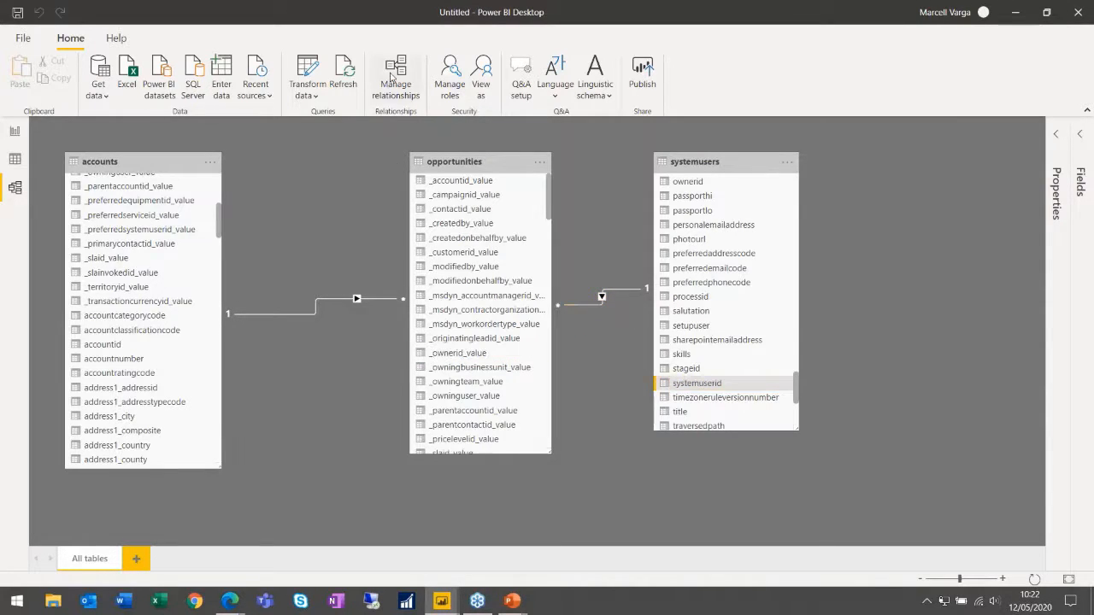
left_click(396, 78)
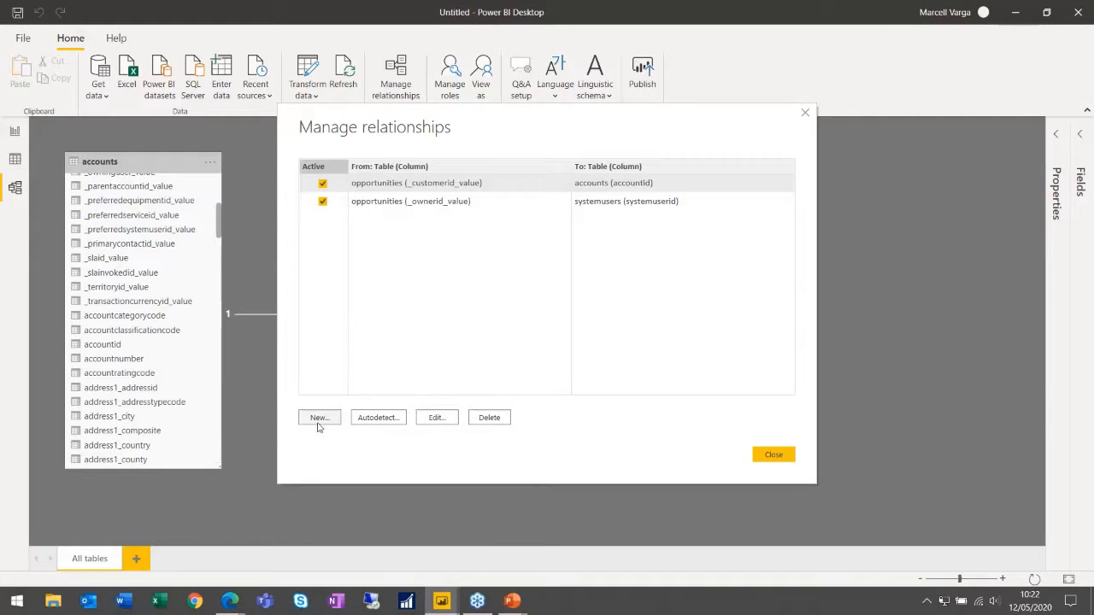
left_click(804, 112)
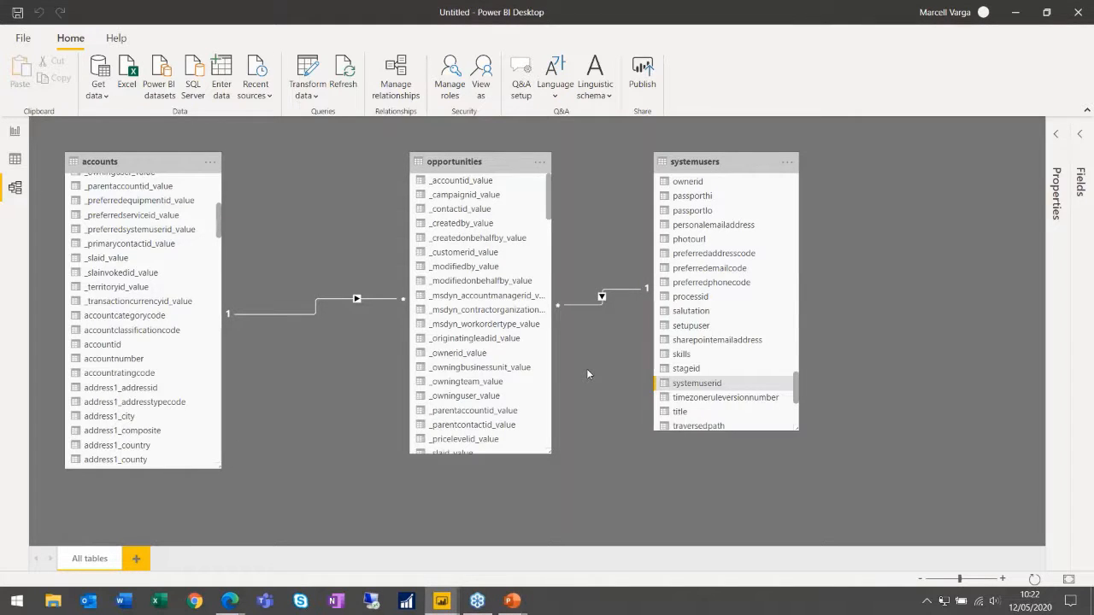
View the empty report page and return to the model, and switch to the PowerPoint slide show, advancing to the Visualizing Data slide
left_click(14, 133)
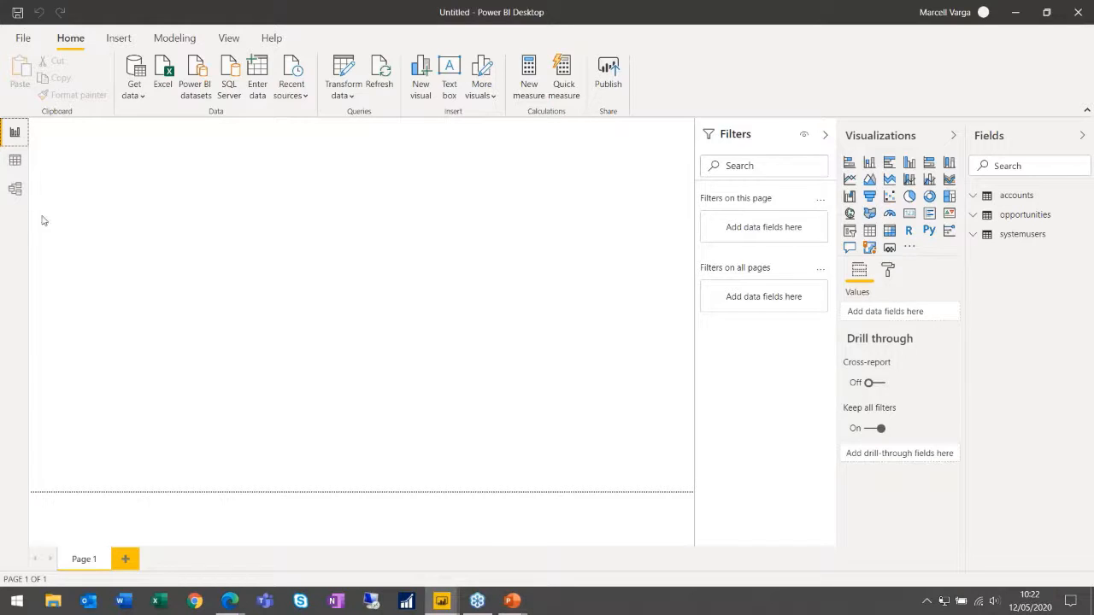
left_click(15, 189)
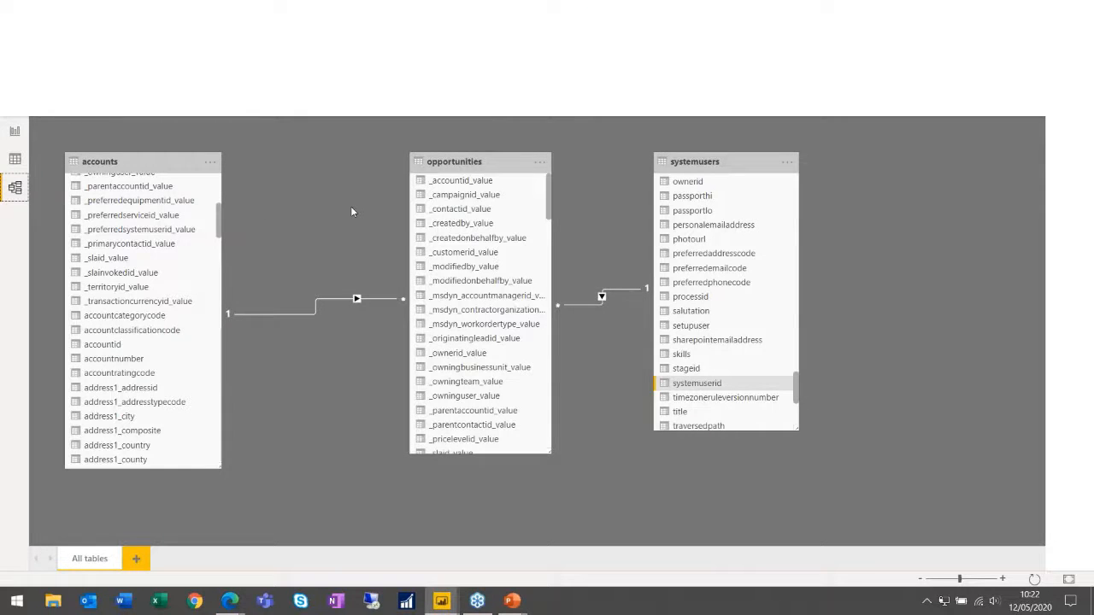
mouse_move(529, 604)
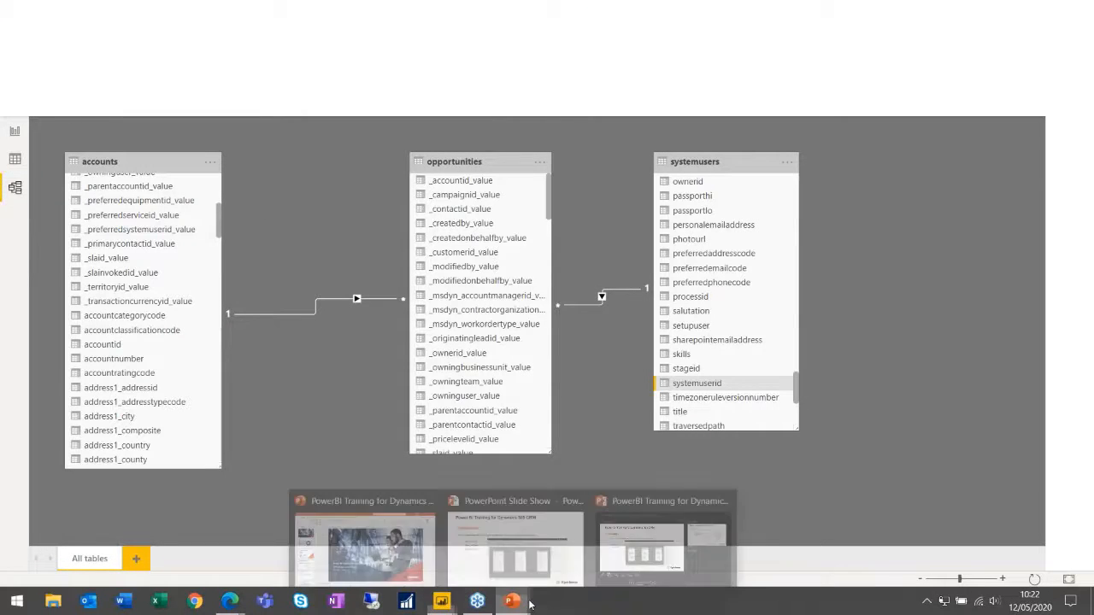
left_click(533, 572)
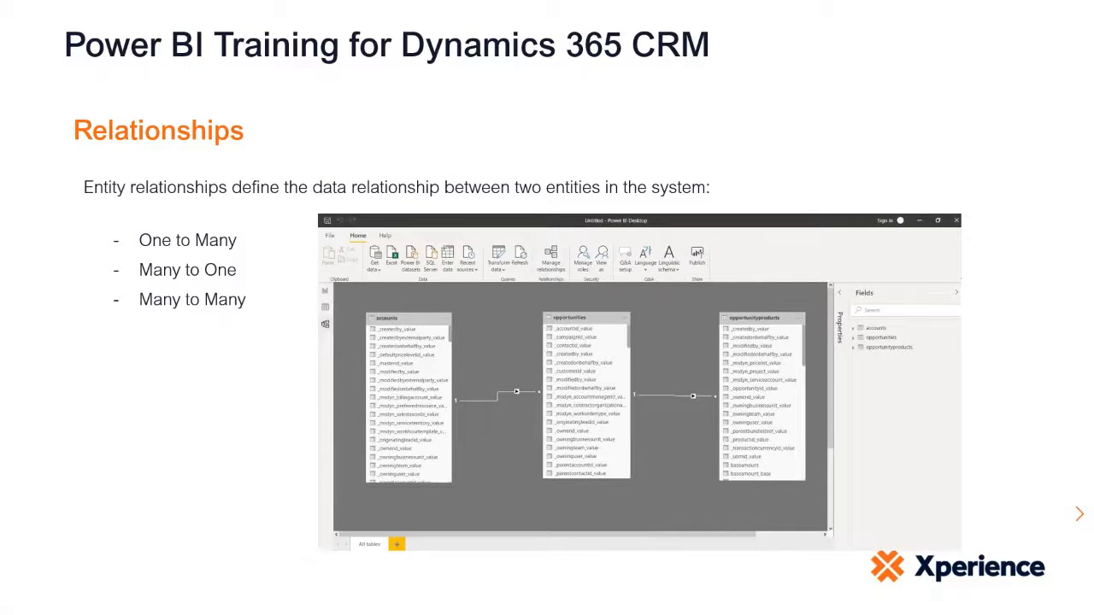
key("Right")
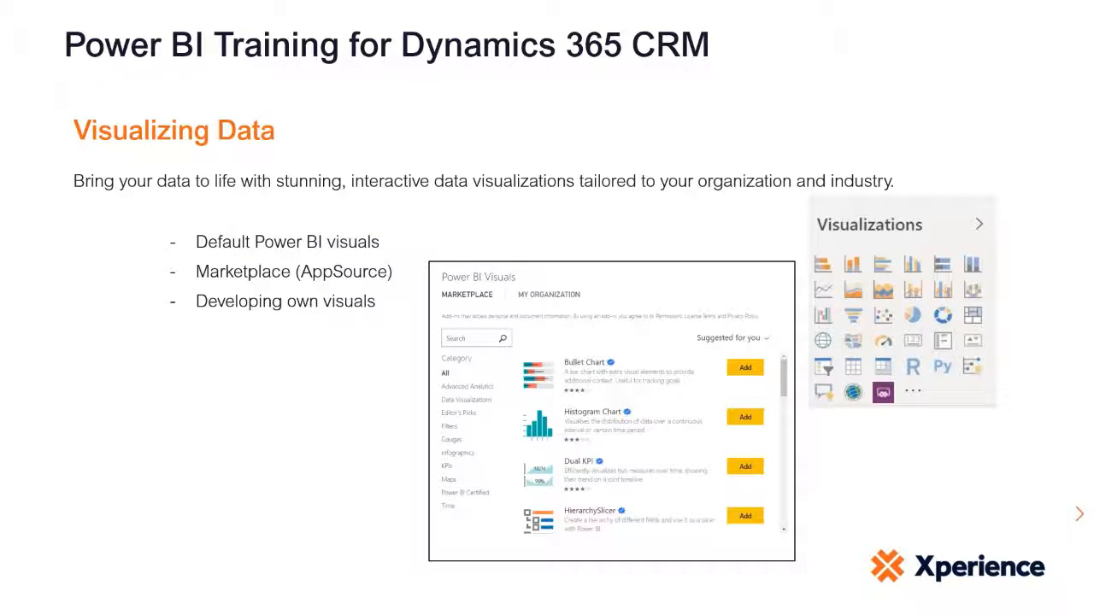
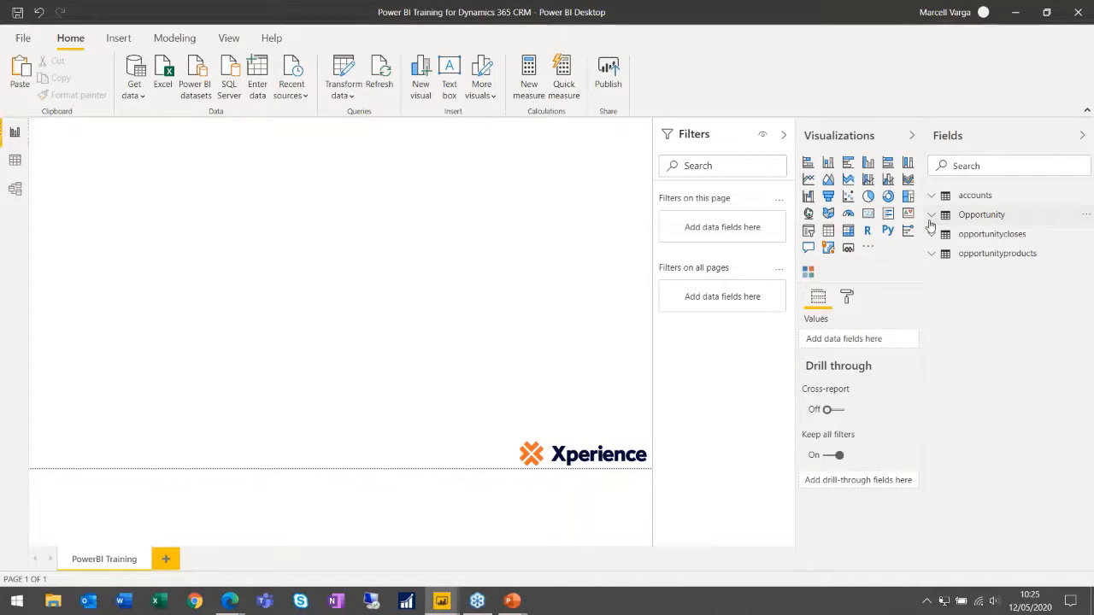
Plot Est. Revenue from the Opportunity table as a column chart on the report page
left_click(931, 221)
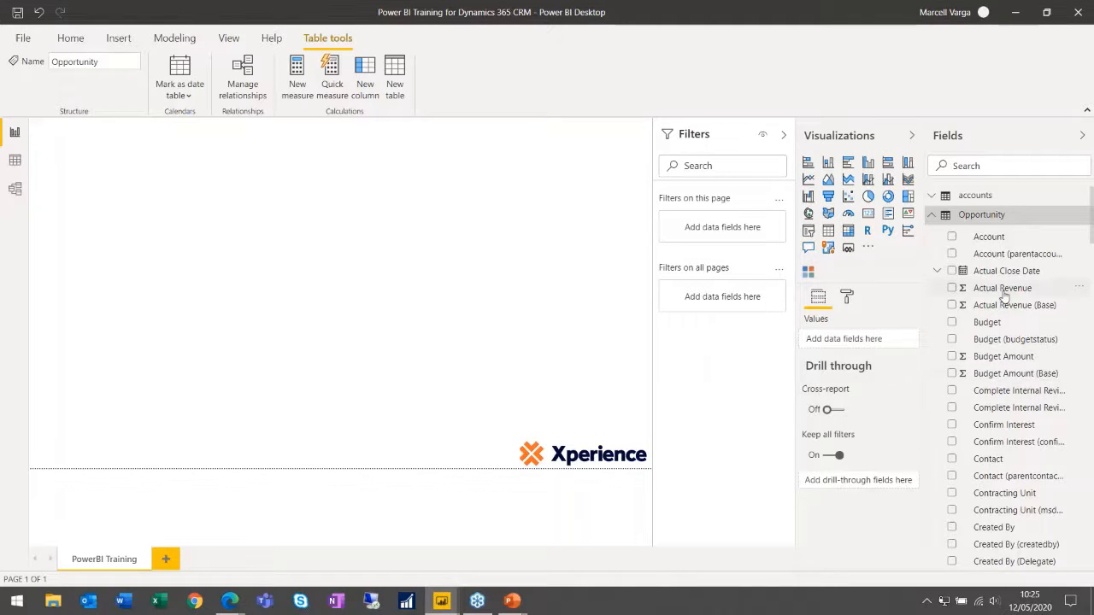
scroll(1004, 316, "down", 8)
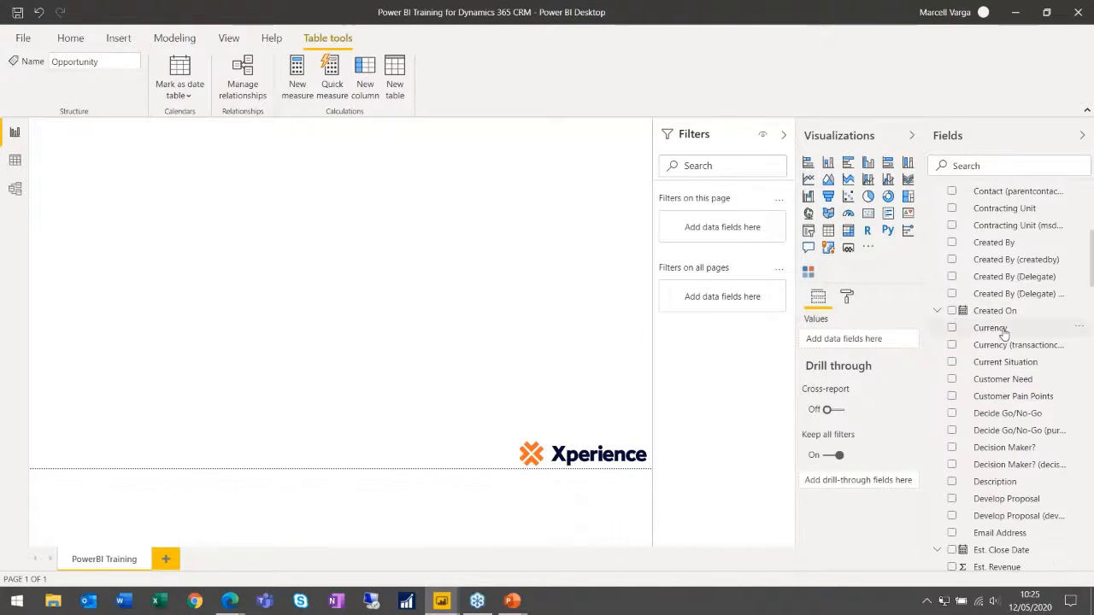
scroll(1005, 333, "down", 4)
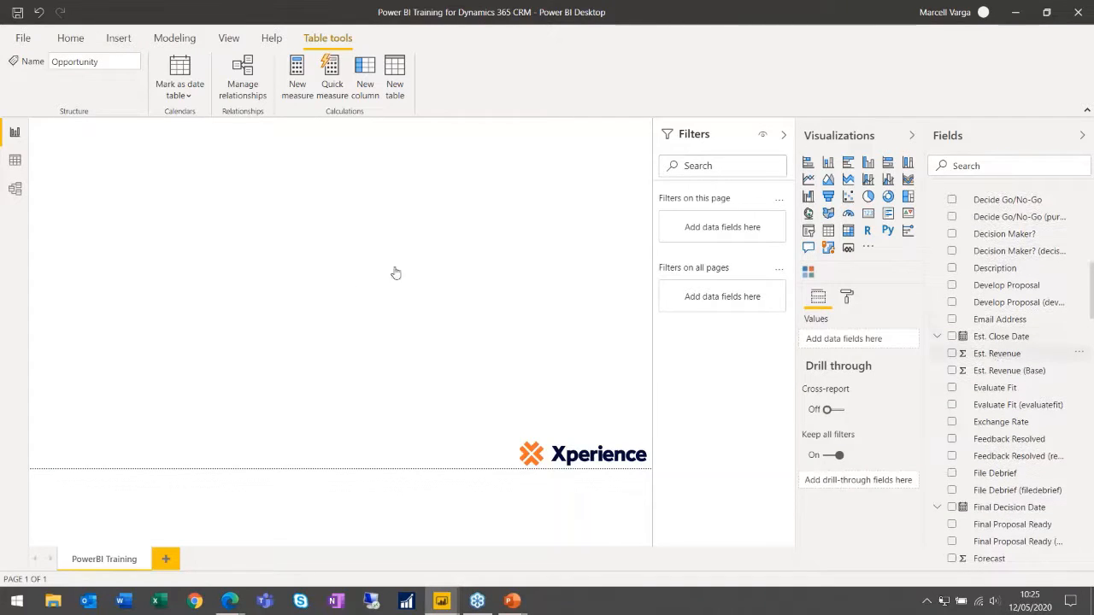
left_click_drag(208, 259, 282, 306)
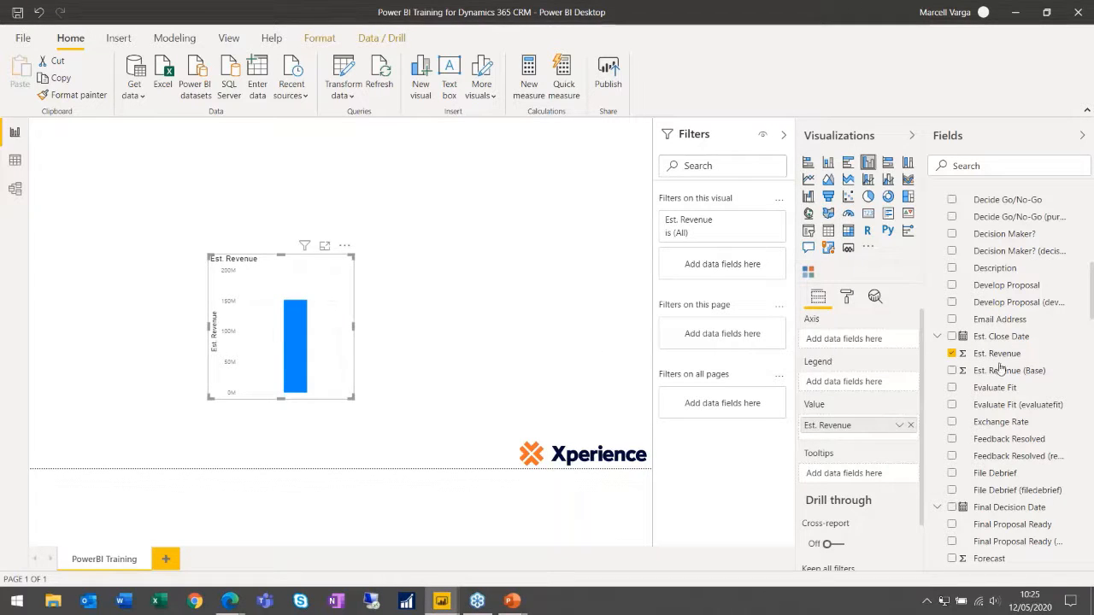
Try mapping address1_postalcode from the accounts table on the report page, and delete the map
scroll(1006, 335, "up", 5)
scroll(1006, 335, "up", 2)
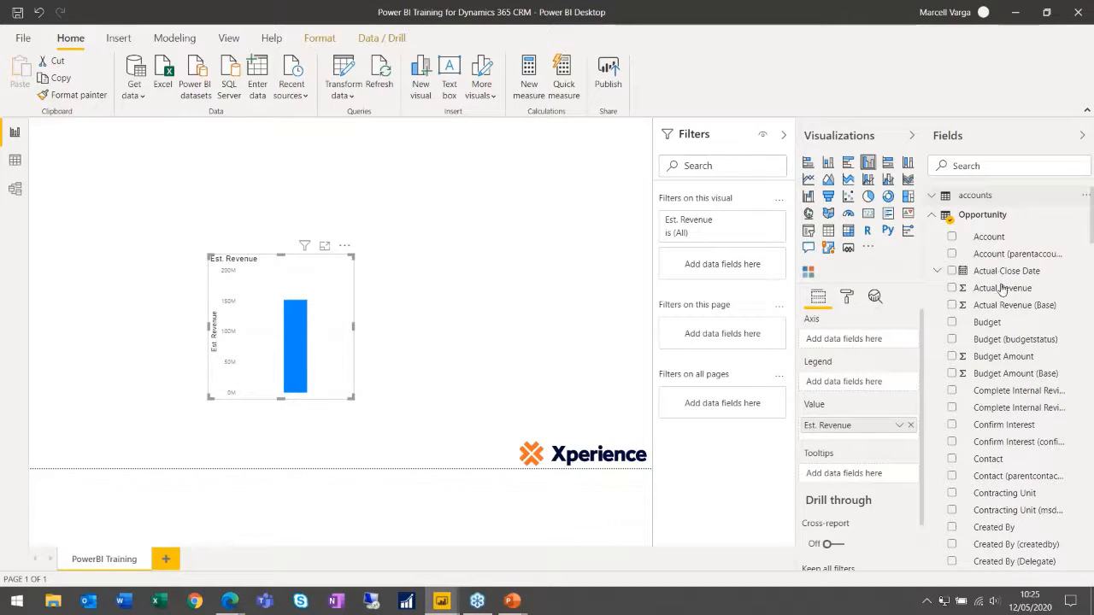
left_click(975, 196)
scroll(1025, 376, "down", 9)
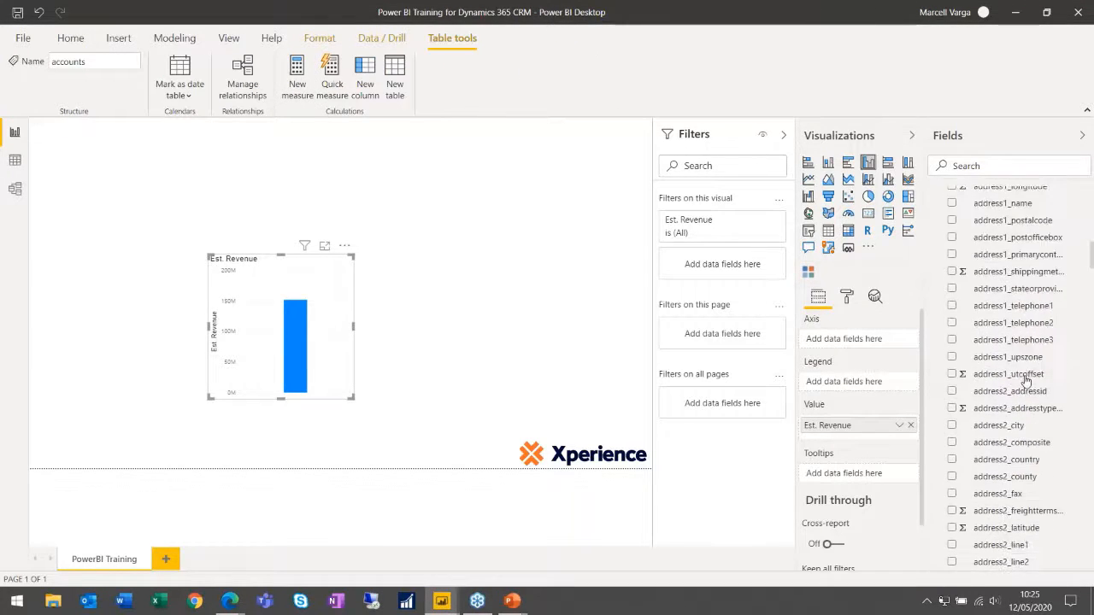
scroll(1025, 290, "up", 1)
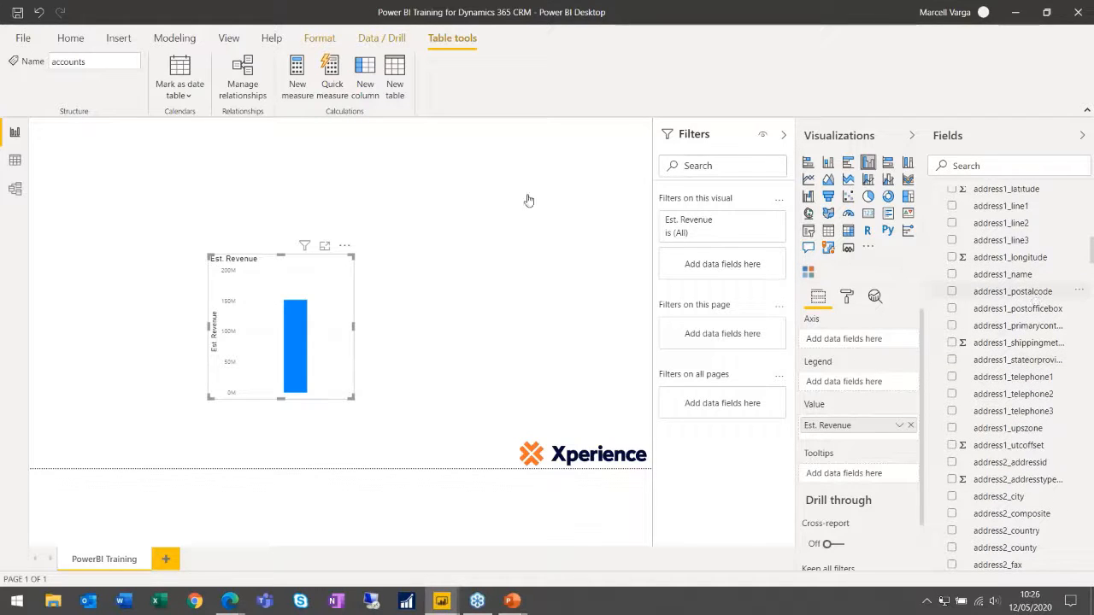
left_click(573, 316)
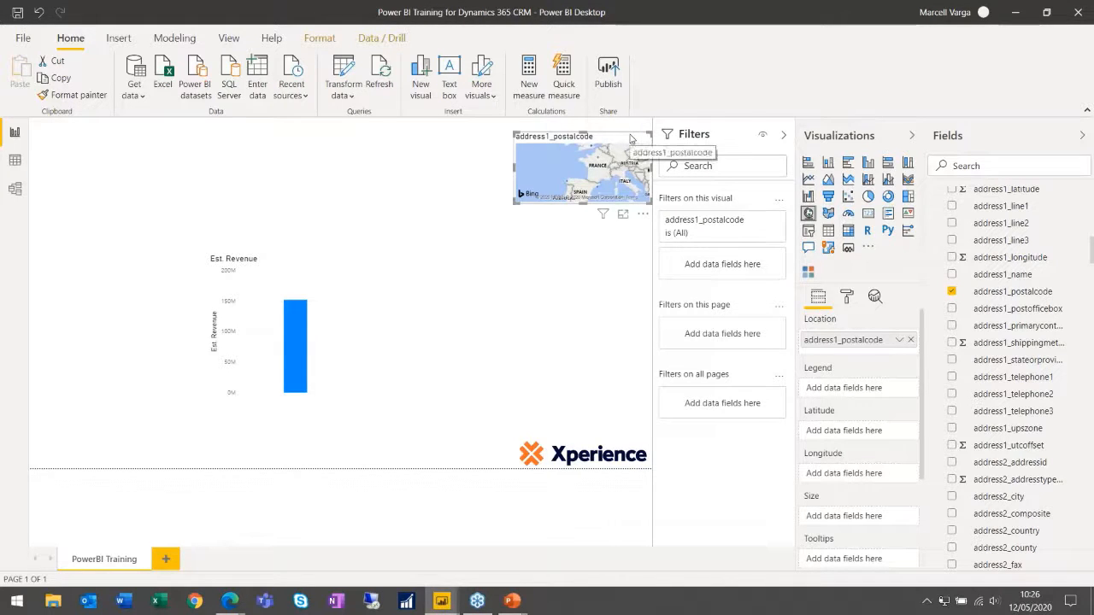
key("Delete")
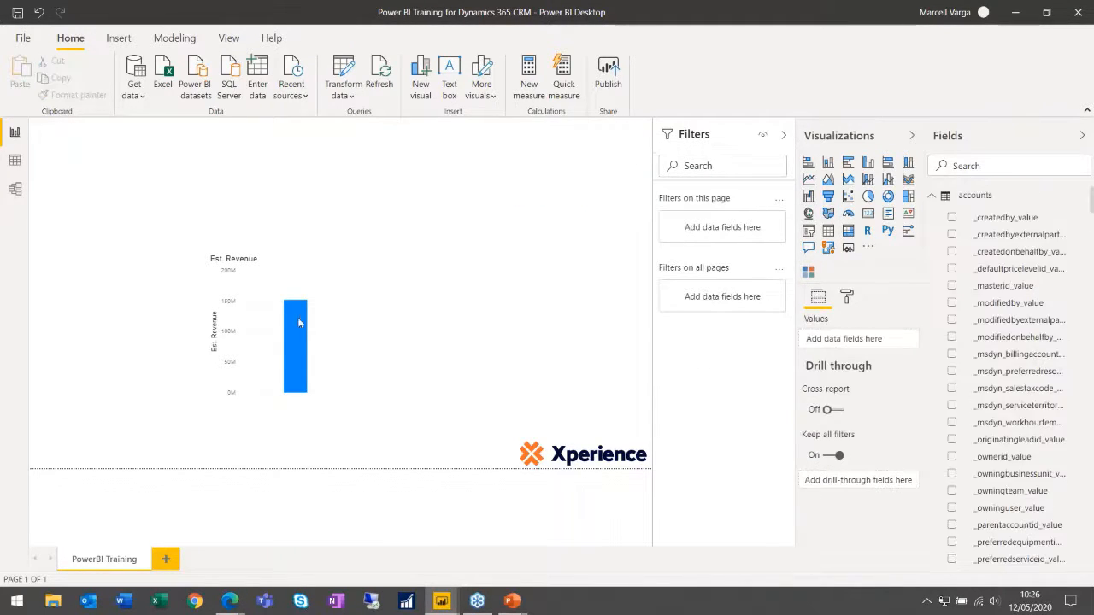
Convert the Est. Revenue column chart to a pie chart, and delete it from the page
left_click(321, 315)
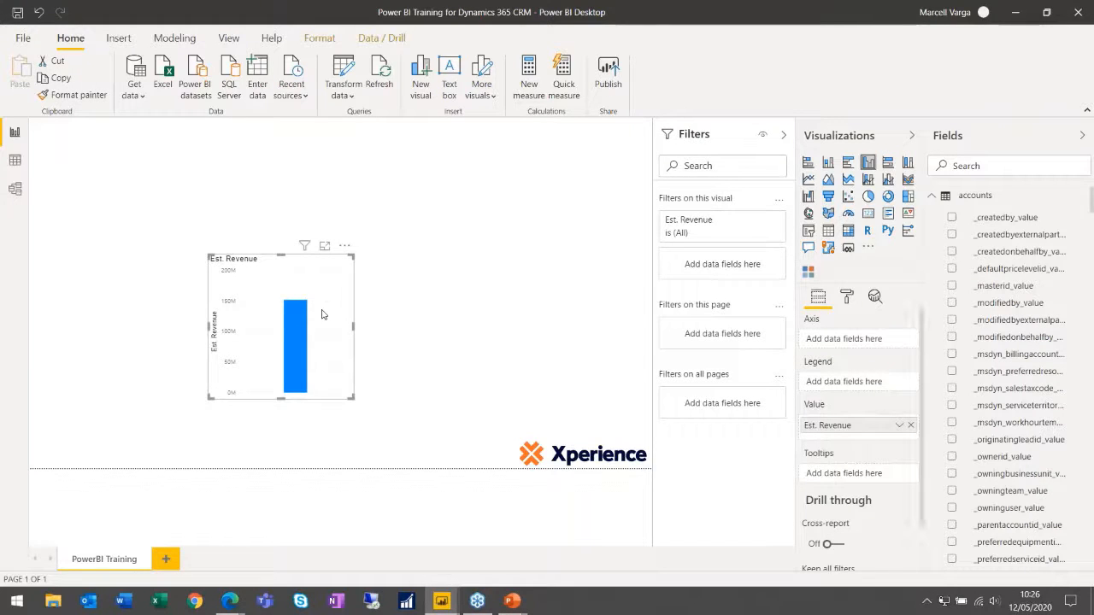
left_click(868, 198)
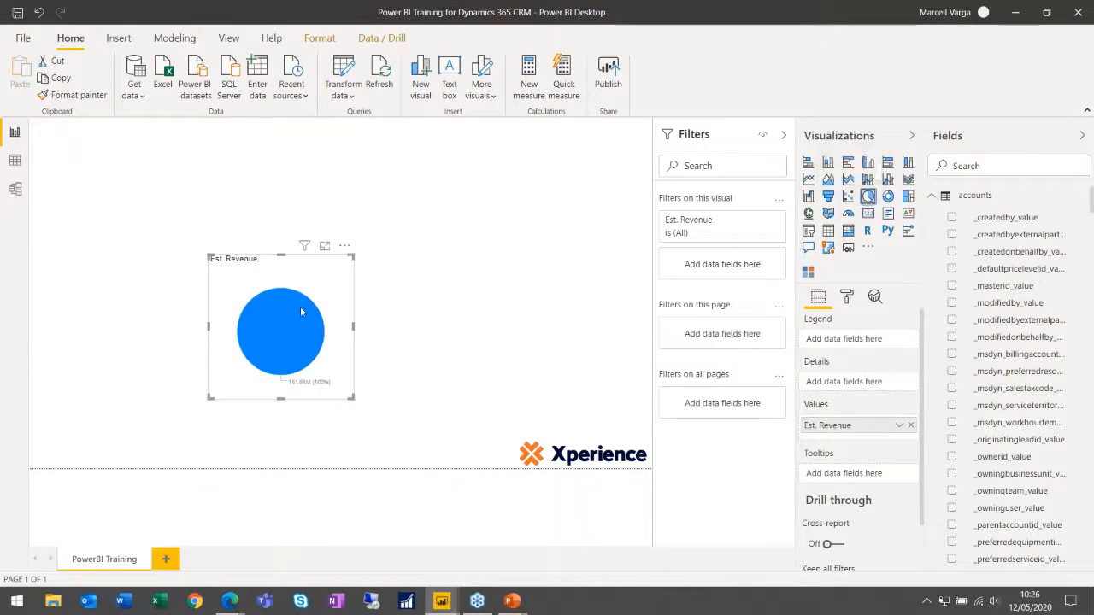
key("Delete")
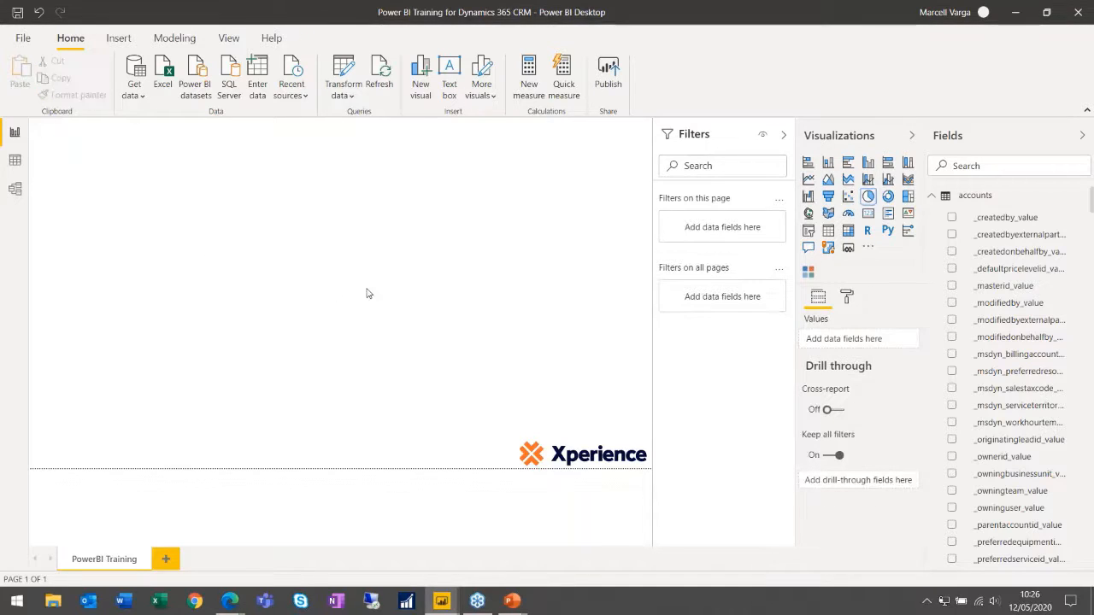
Insert an empty clustered column chart and place it in the report page's upper-left corner
left_click(868, 164)
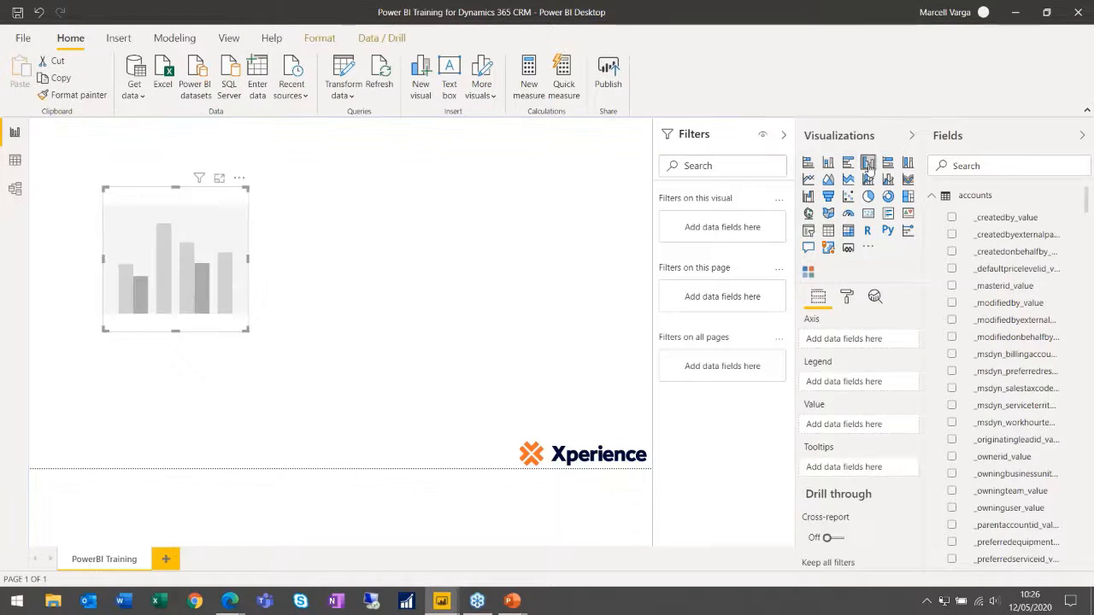
left_click_drag(190, 257, 120, 192)
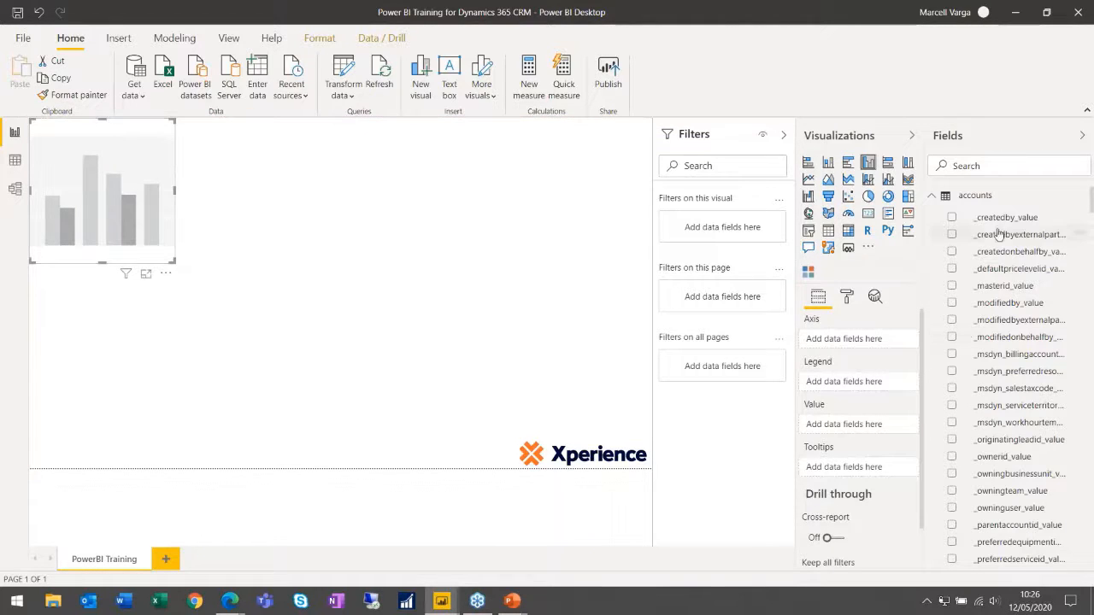
Set the chart's axis to Est. Close Date and its value to Est. Revenue from Opportunity, and enlarge the chart
left_click(931, 197)
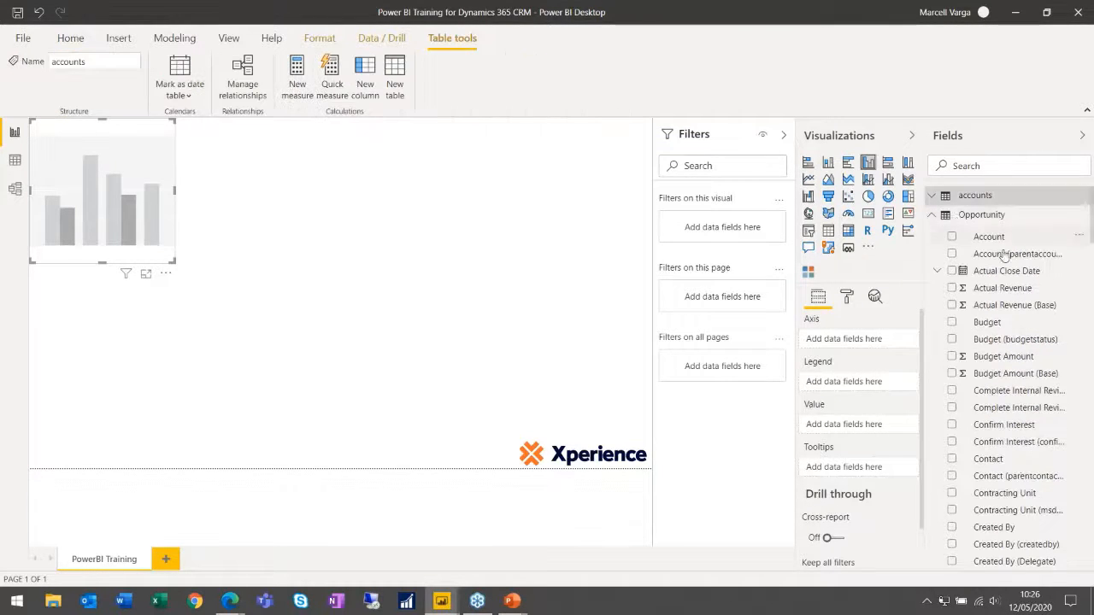
scroll(1024, 376, "down", 4)
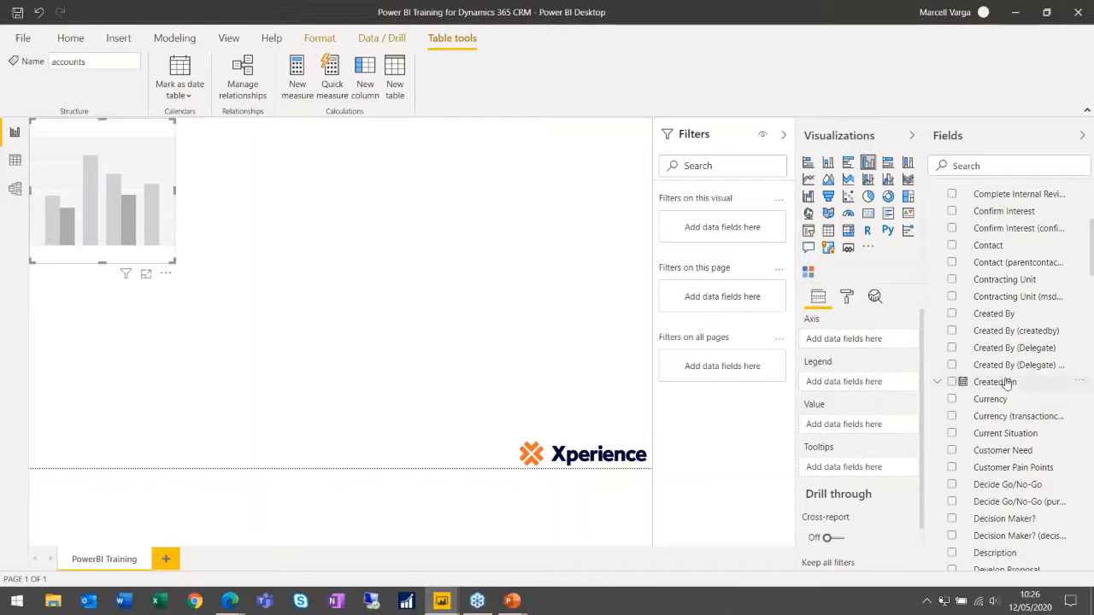
scroll(1005, 384, "down", 2)
scroll(1002, 468, "down", 2)
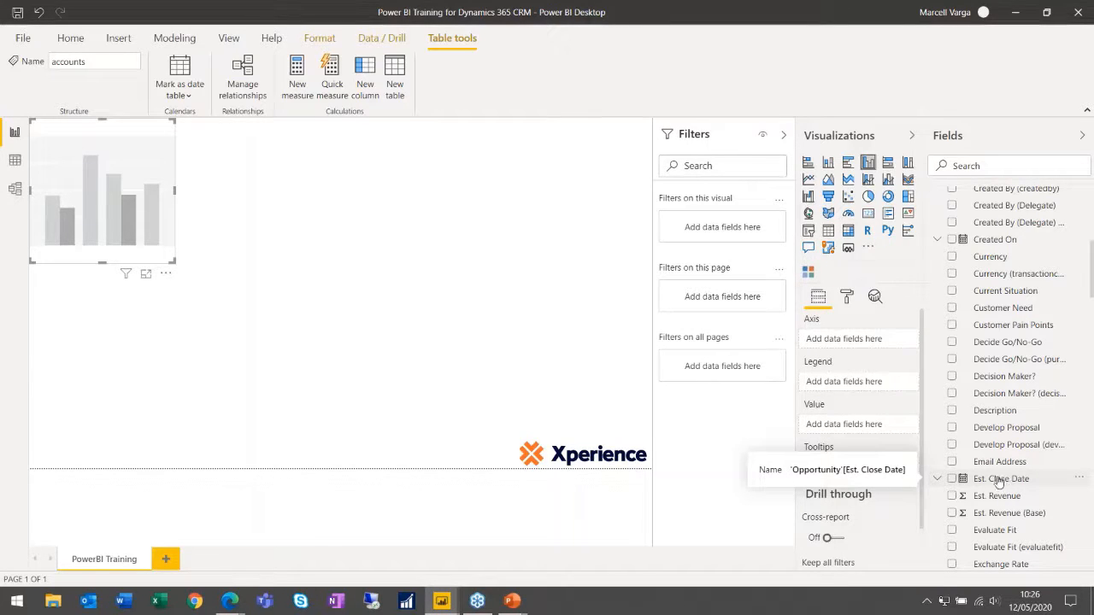
left_click_drag(1004, 483, 820, 338)
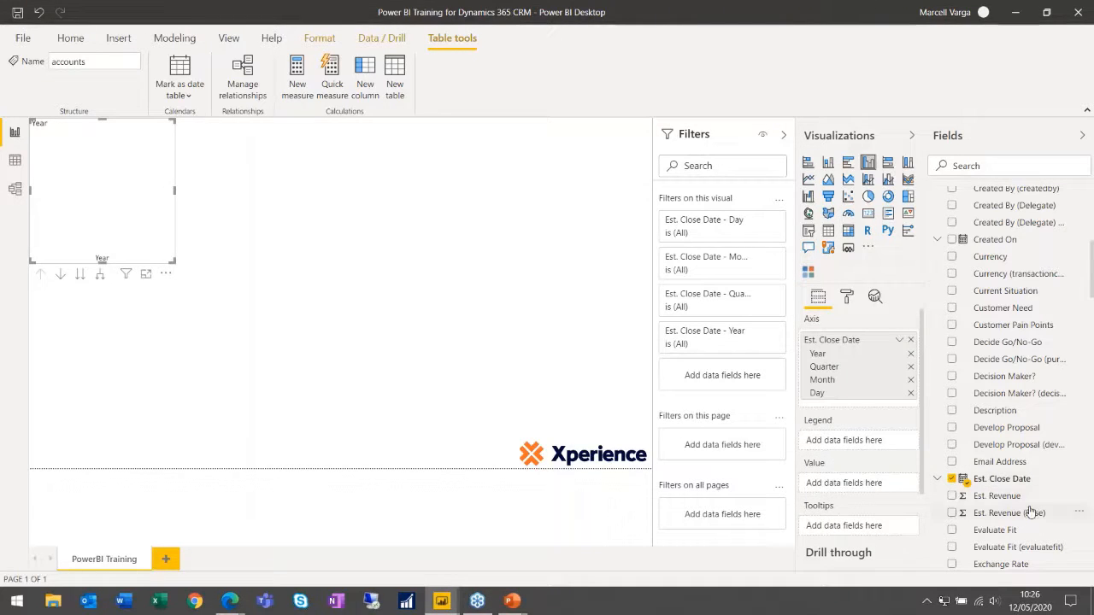
left_click_drag(993, 497, 868, 487)
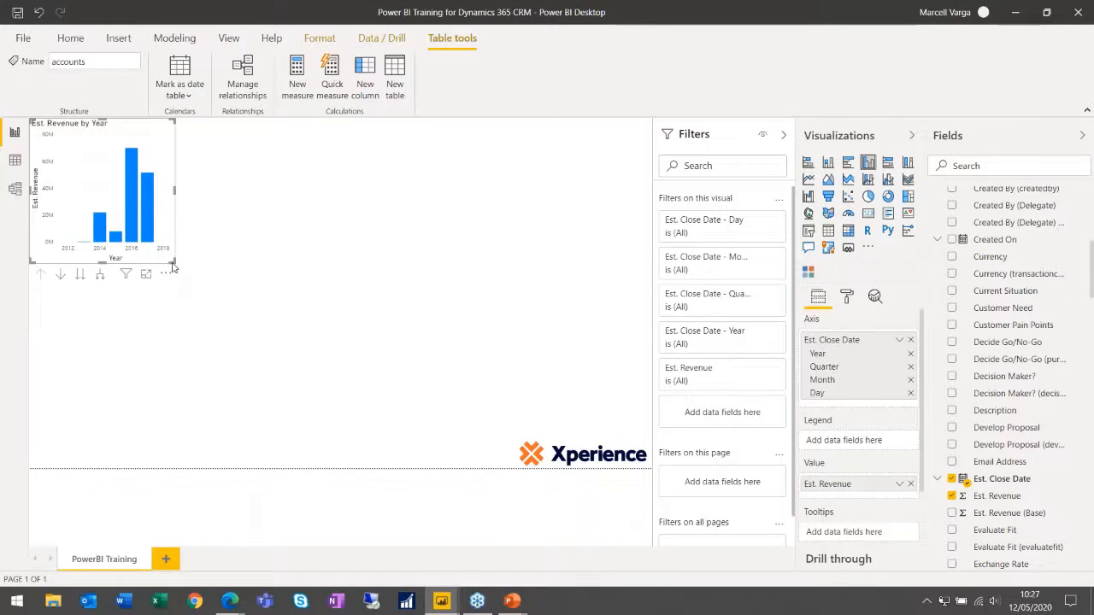
left_click_drag(171, 267, 352, 304)
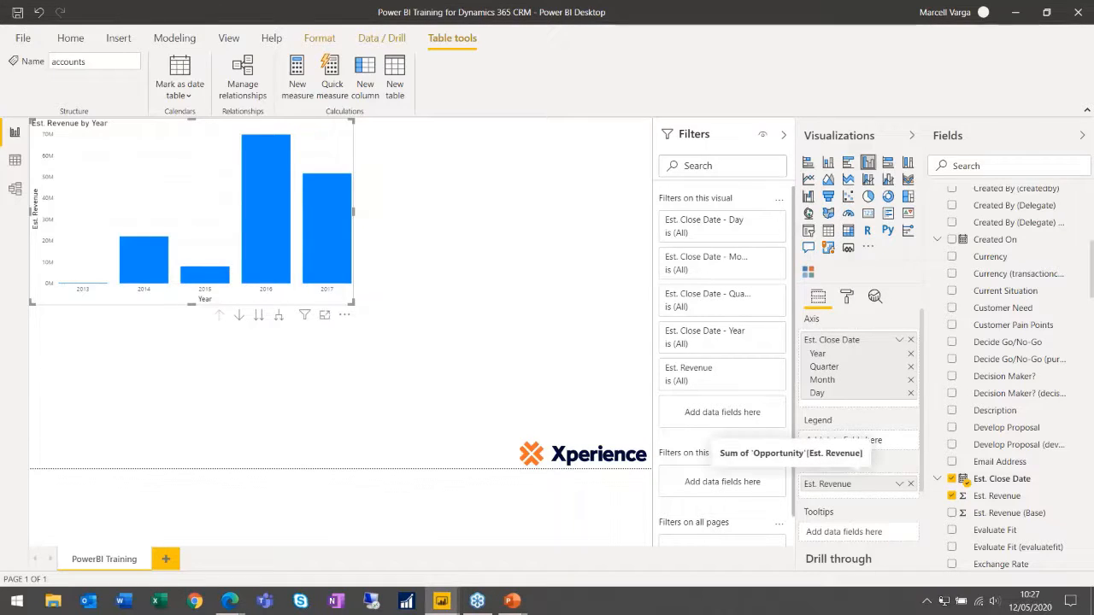
Expand Est. Close Date and its Date Hierarchy in the Opportunity table to view the date levels
left_click(939, 479)
scroll(940, 481, "down", 2)
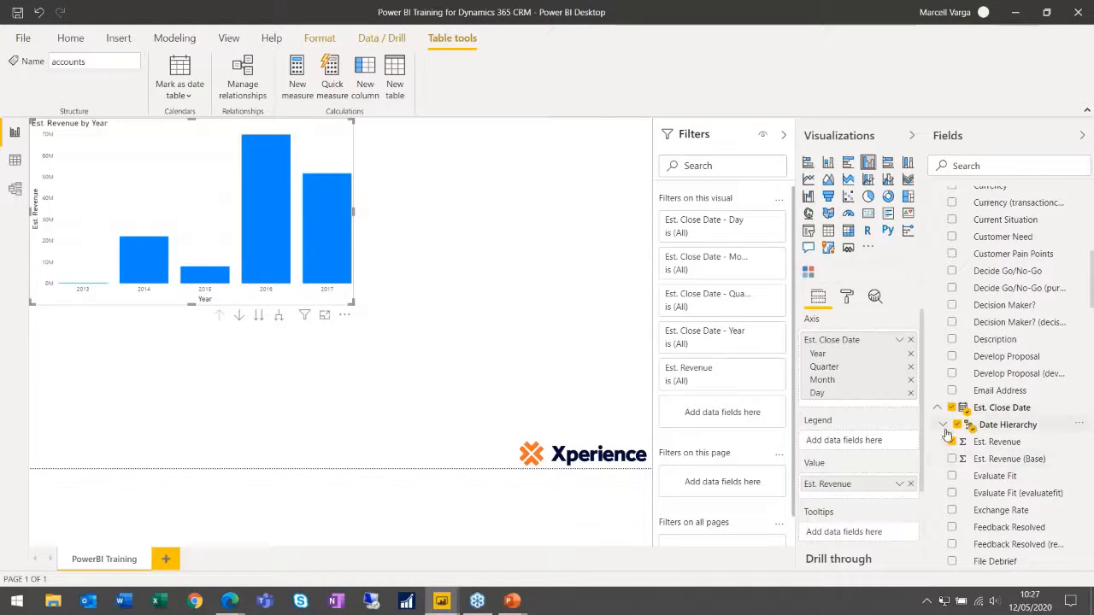
left_click(943, 427)
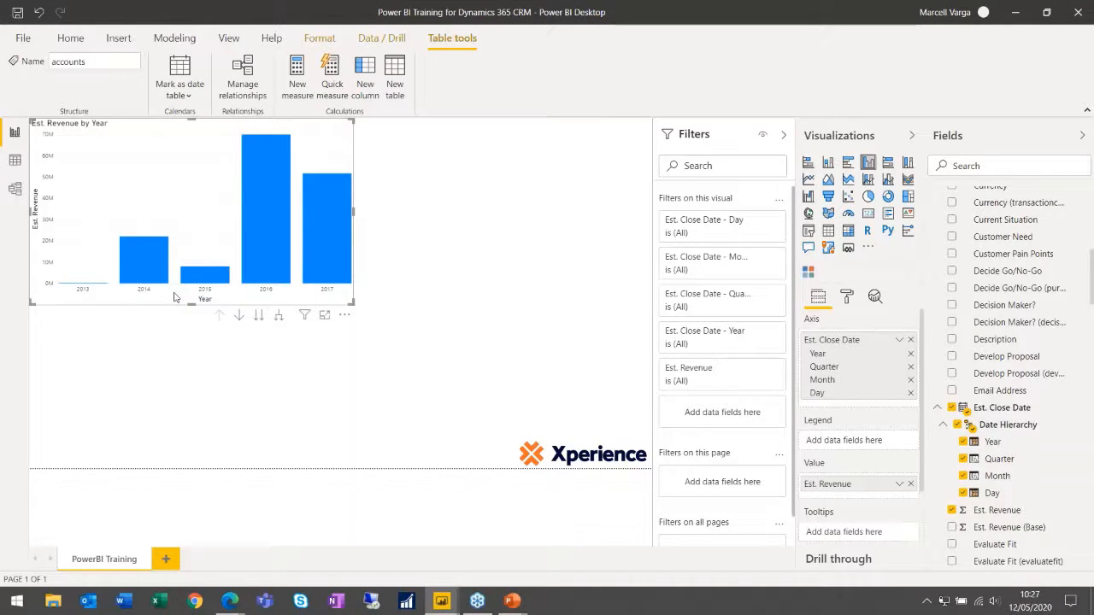
Turn on drill-down for the revenue chart, and step through the quarter, month and day levels and back up to year
left_click(238, 321)
left_click(258, 321)
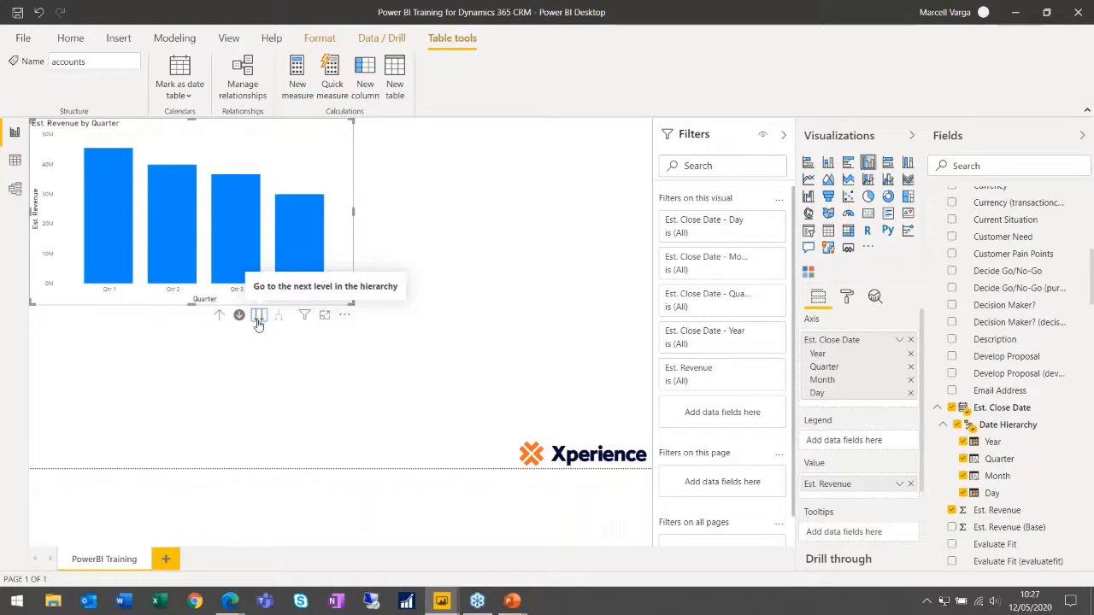
left_click(258, 322)
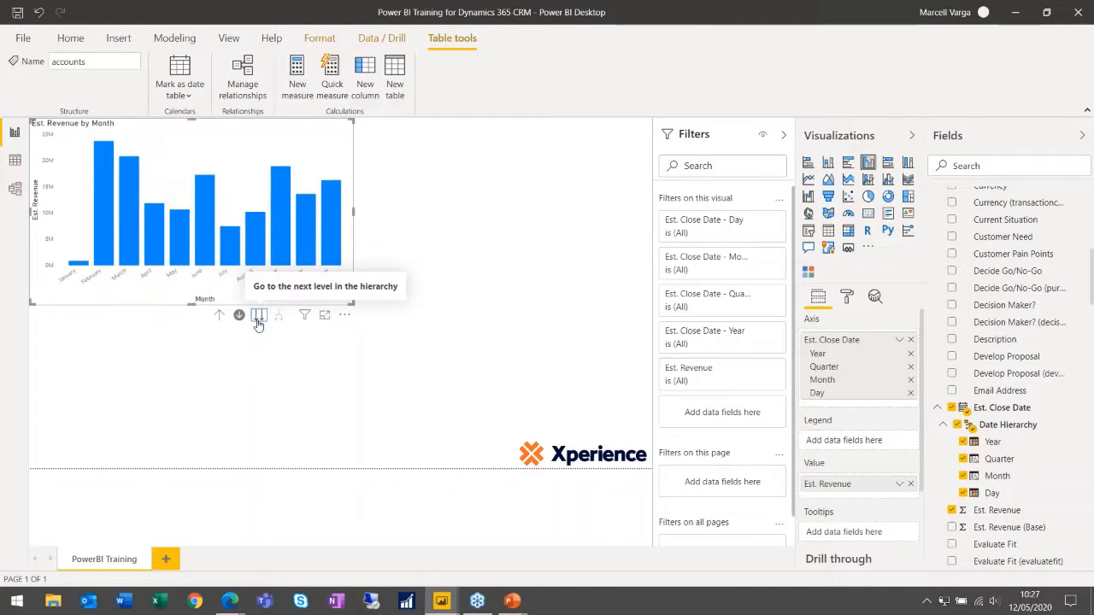
left_click(258, 321)
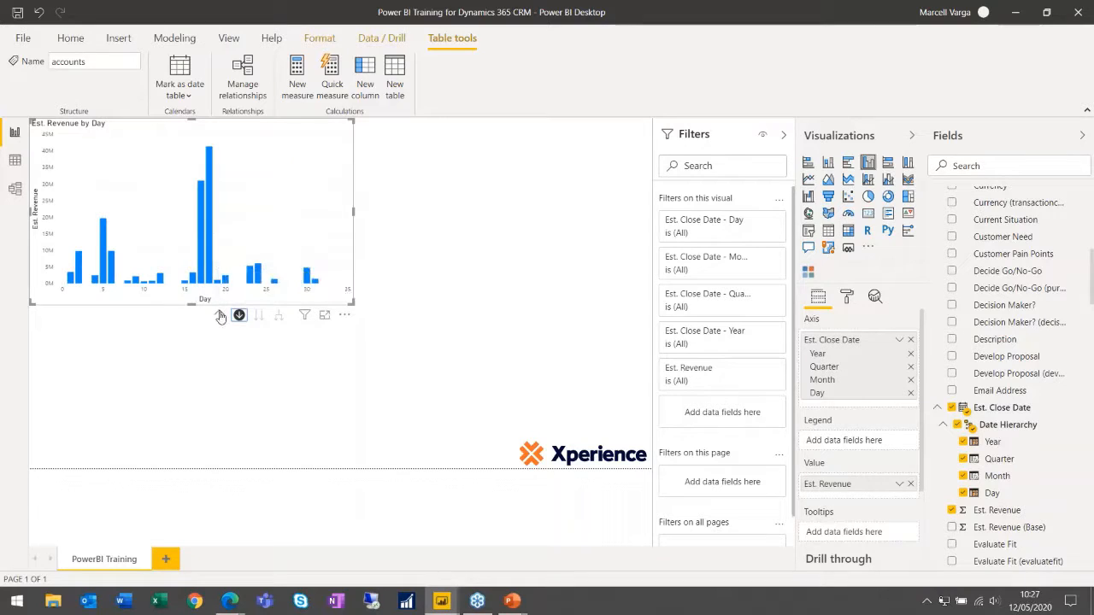
left_click(220, 317)
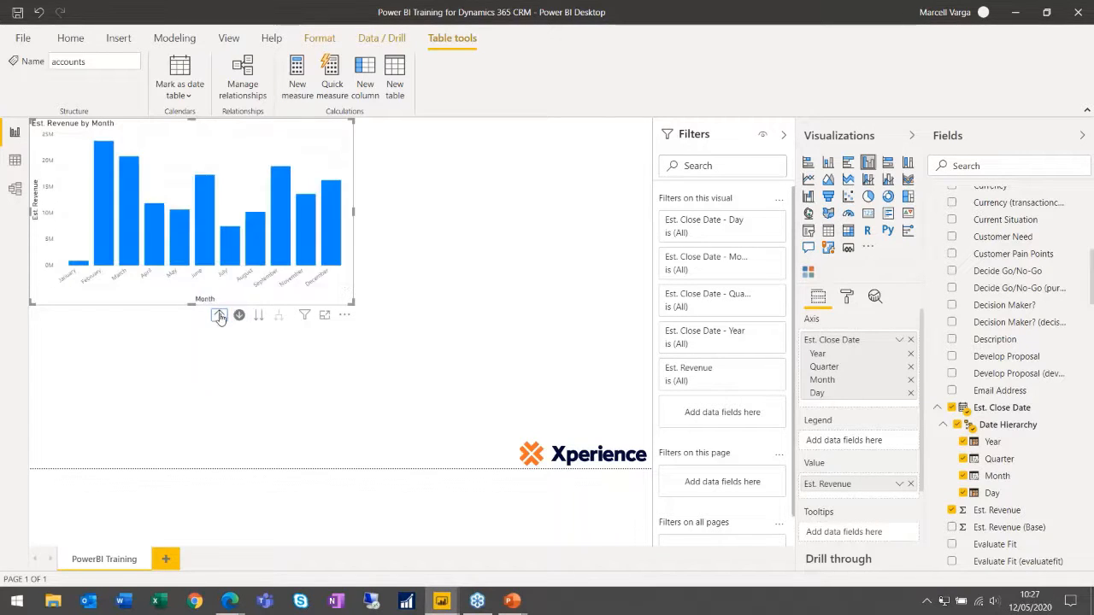
left_click(220, 316)
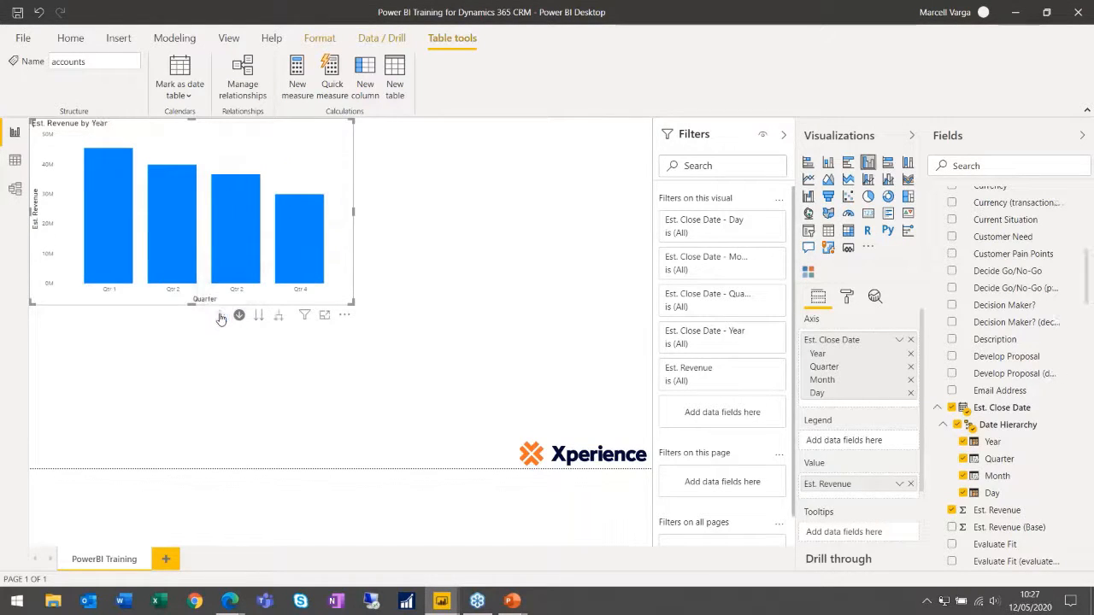
left_click(219, 316)
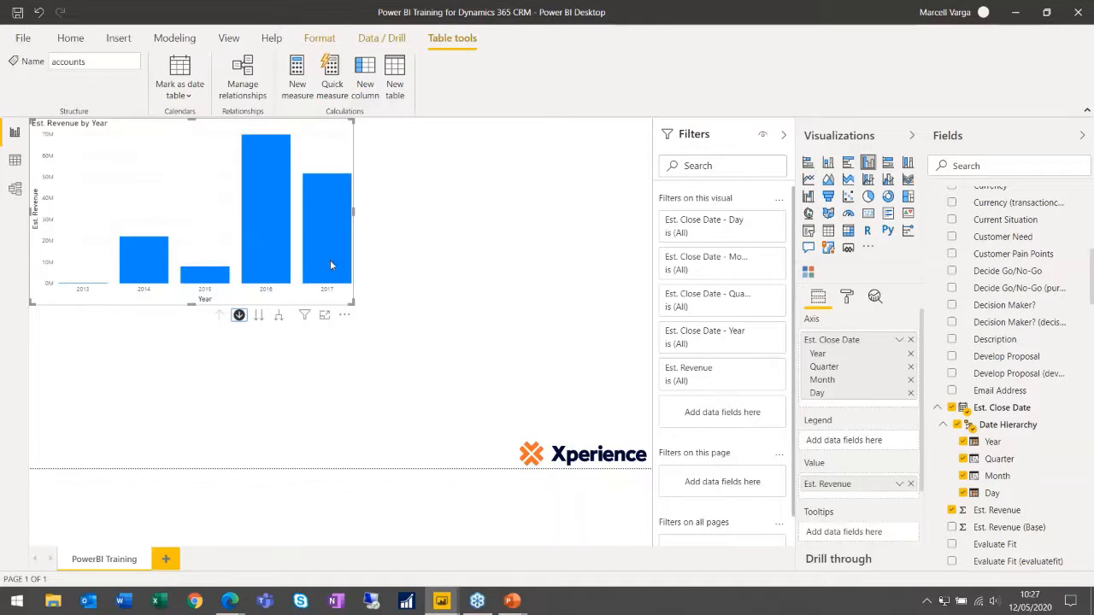
mouse_move(331, 265)
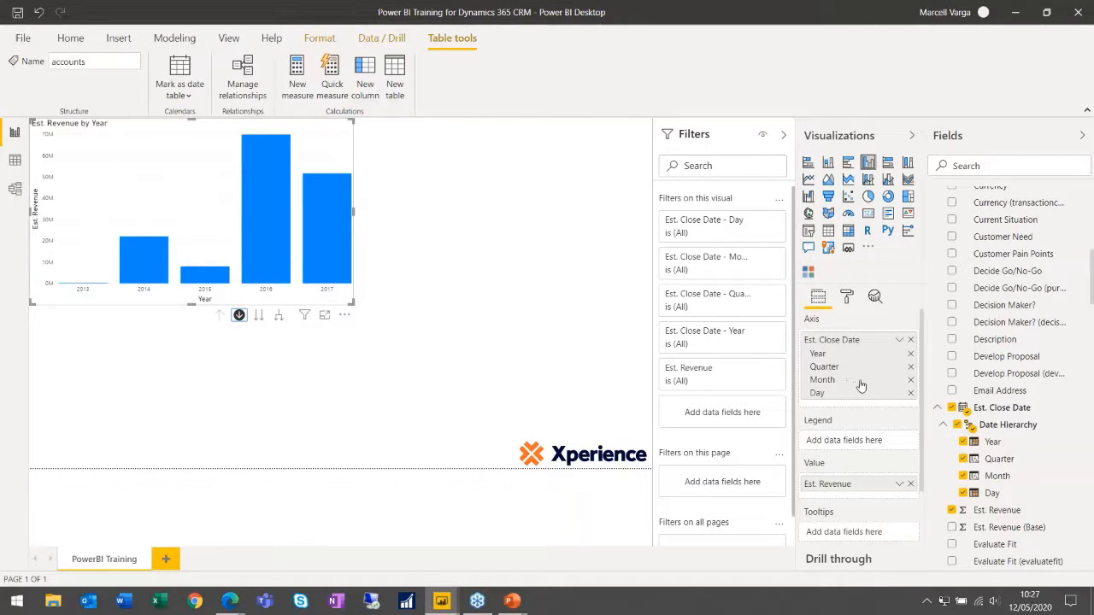
Remove the Quarter, Month and Day levels from the revenue chart's axis, keeping only Year
left_click(911, 367)
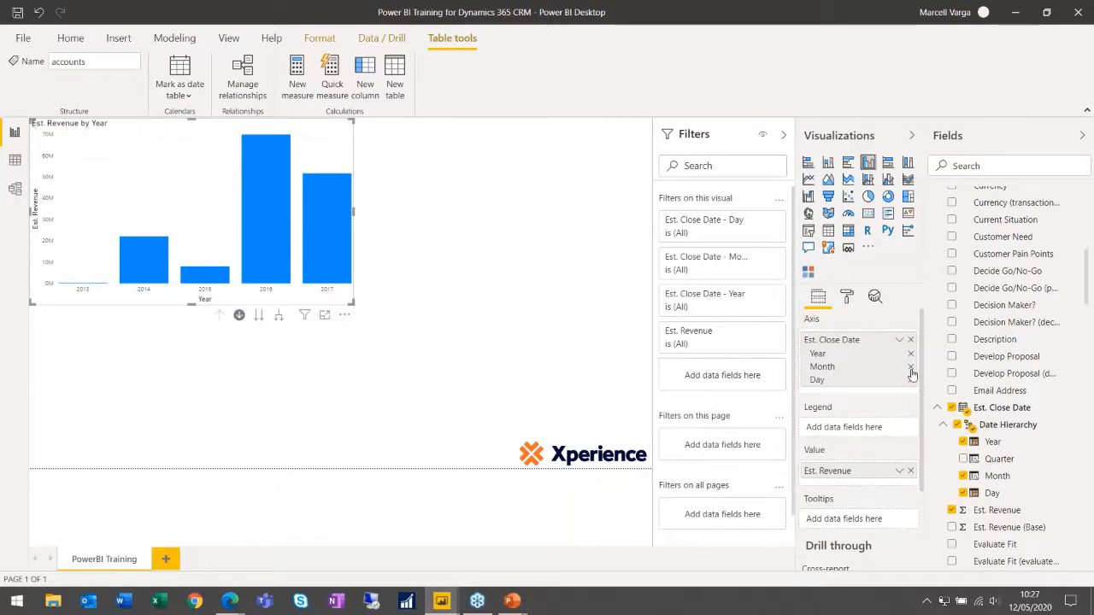
left_click(911, 367)
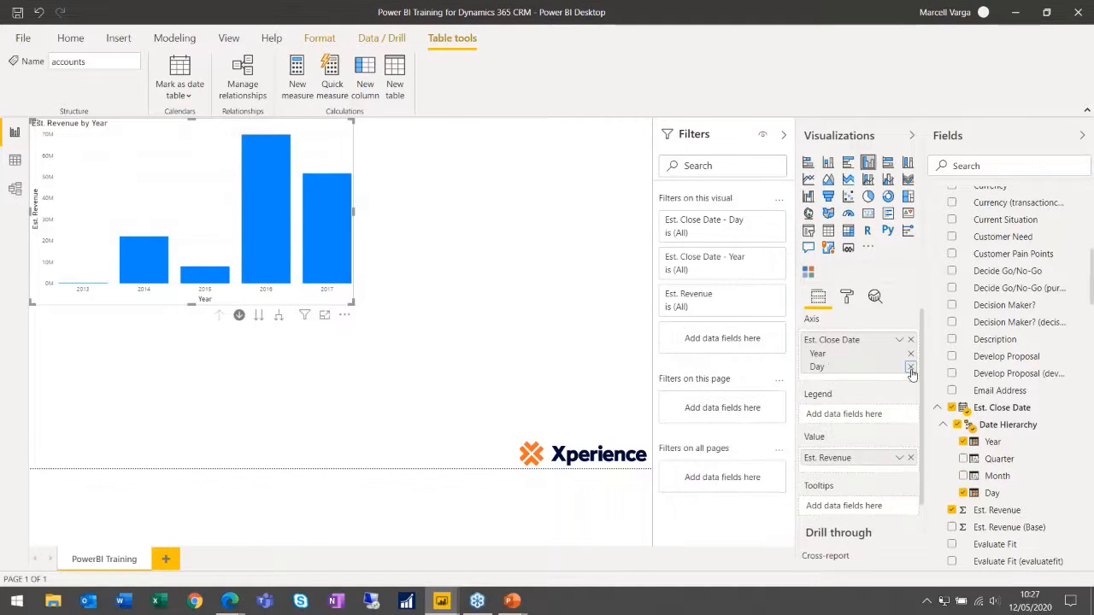
left_click(910, 367)
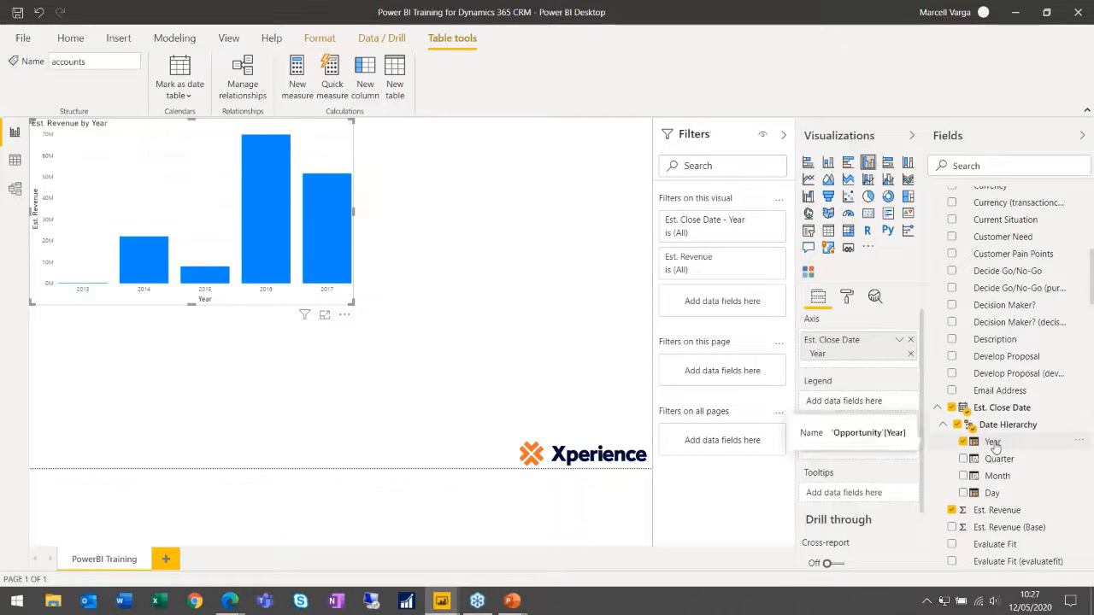
Place the Year field on the empty canvas as a separate visual and delete that visual
left_click_drag(994, 449, 367, 395)
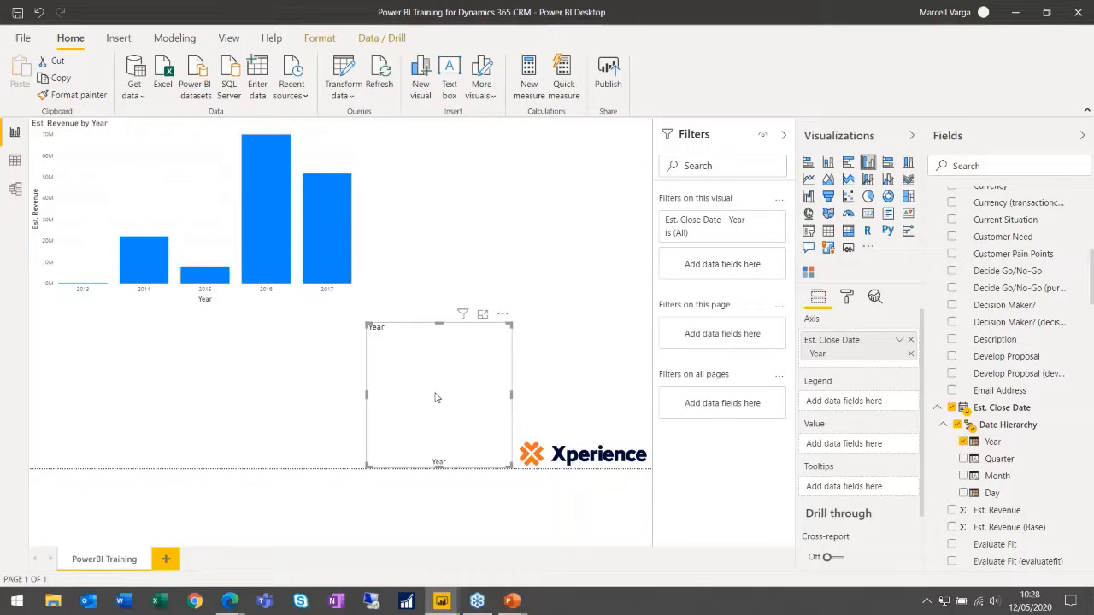
key("Delete")
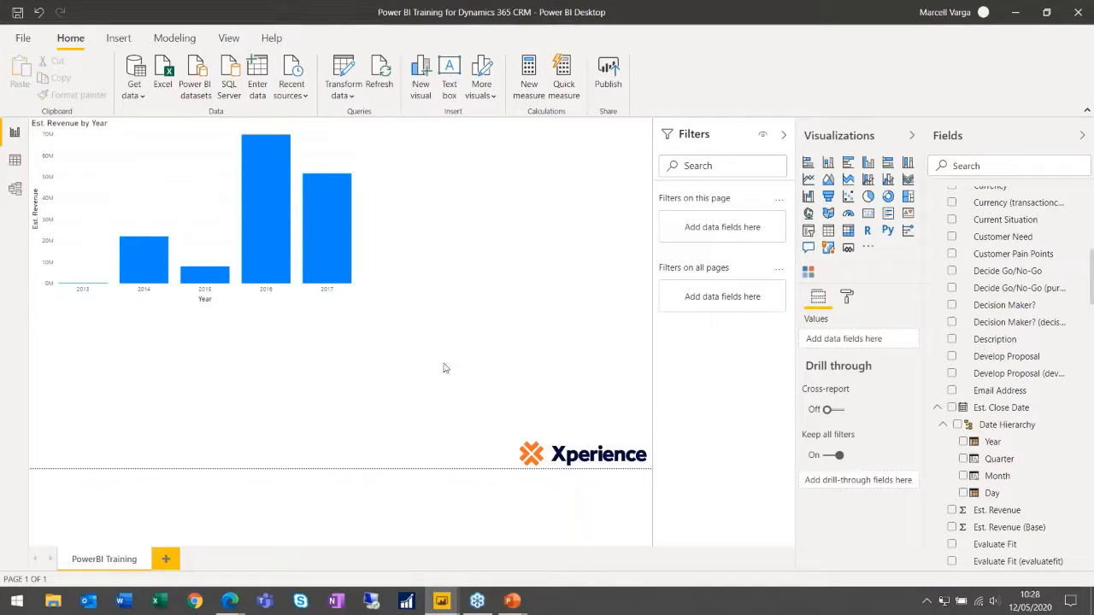
Select the Est. Revenue by Year chart, clear the 2017 column highlight, and enlarge the chart slightly
left_click(337, 276)
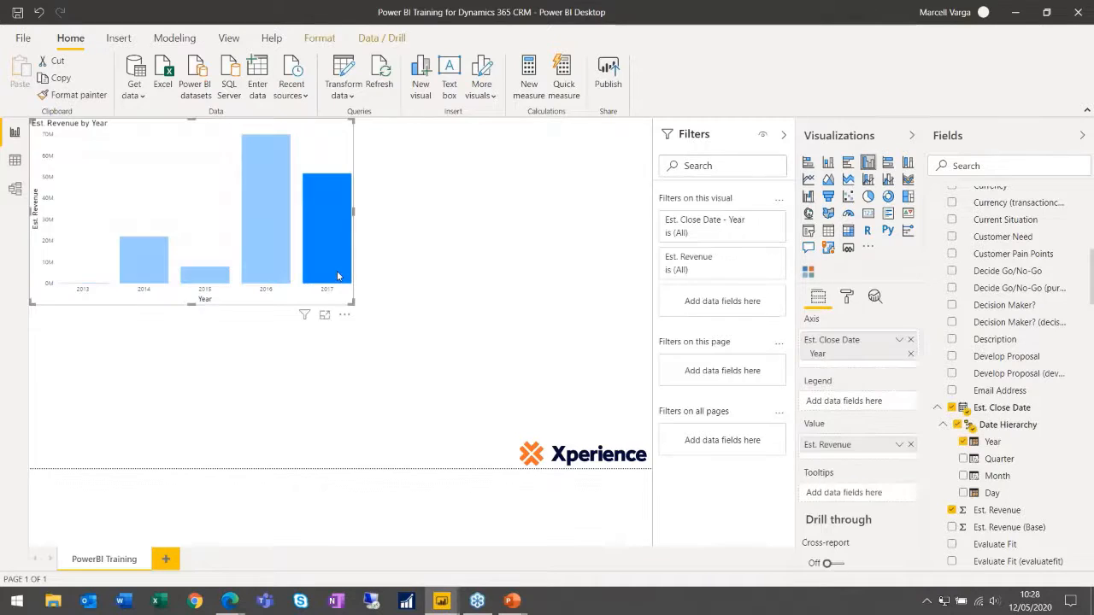
left_click(180, 188)
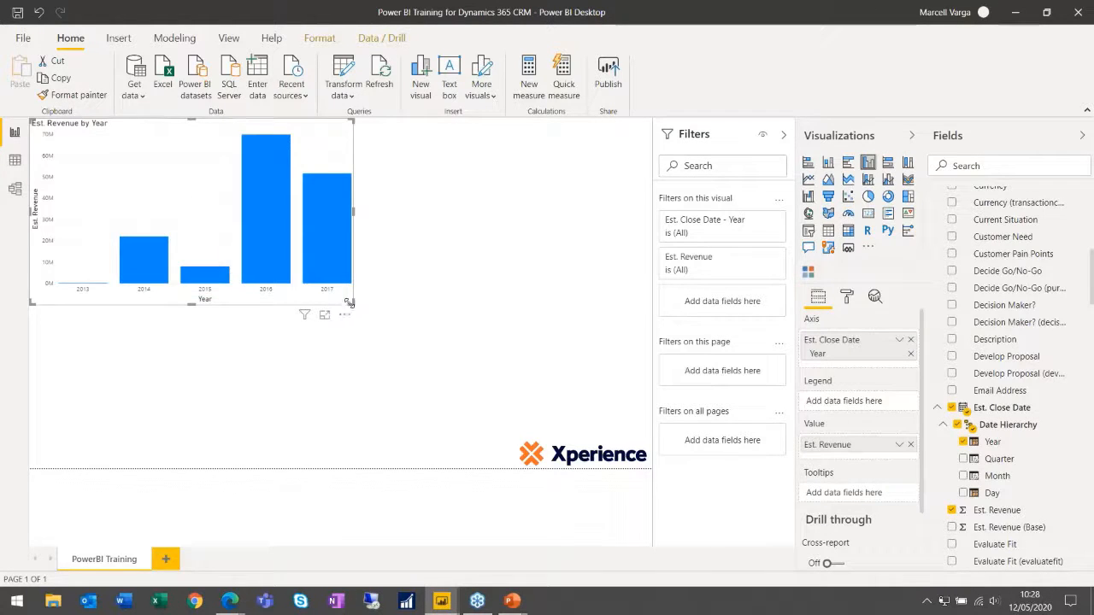
left_click_drag(354, 304, 377, 328)
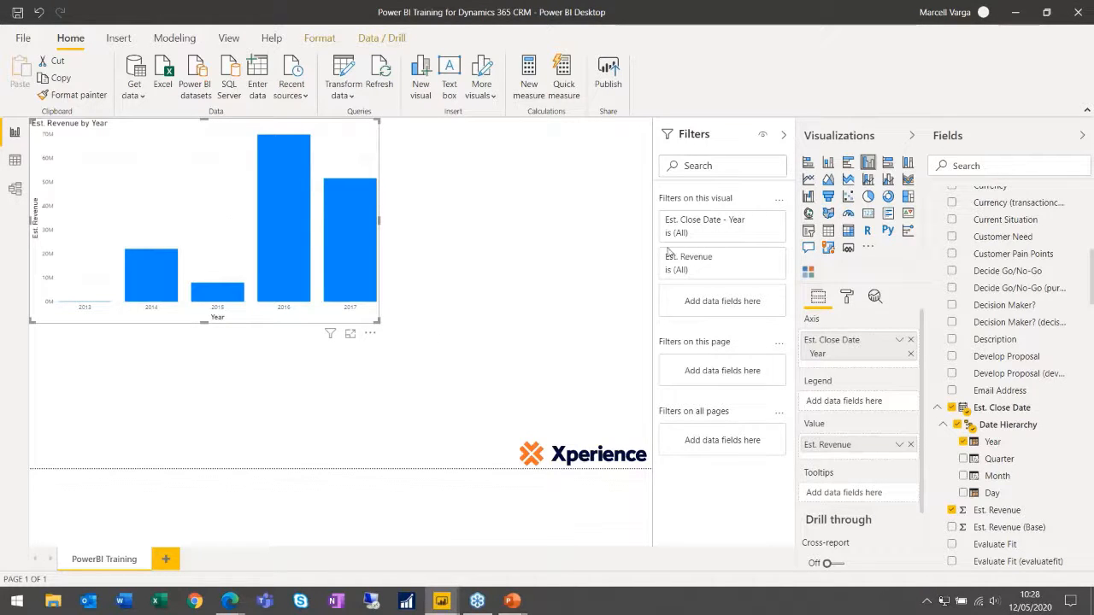
Examine the X axis formatting options of the revenue chart, such as type, scale type, start and end
left_click(847, 301)
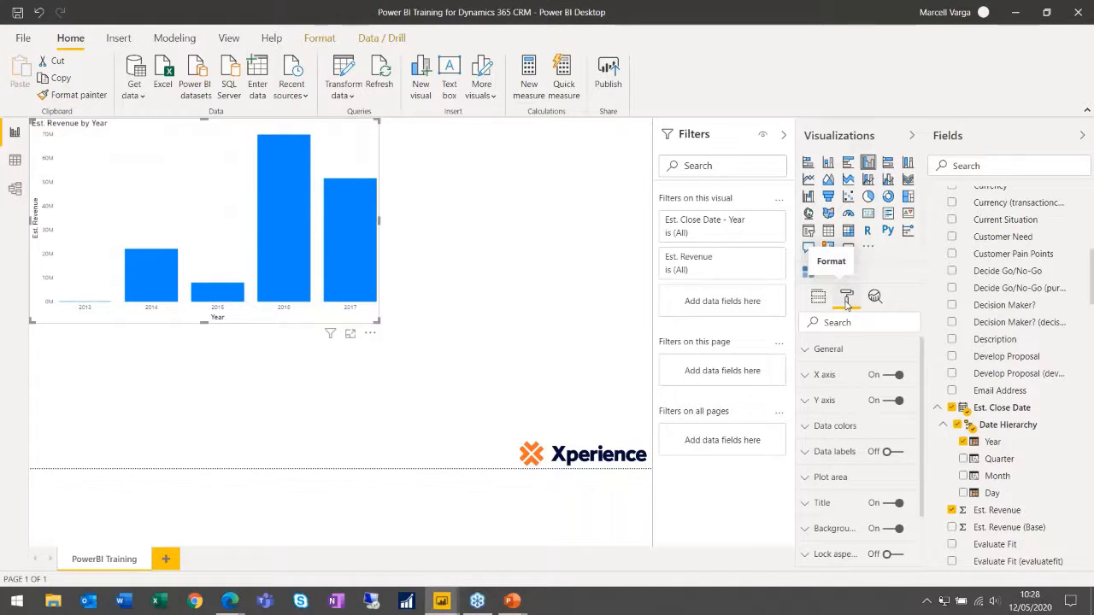
left_click(807, 377)
scroll(854, 428, "down", 2)
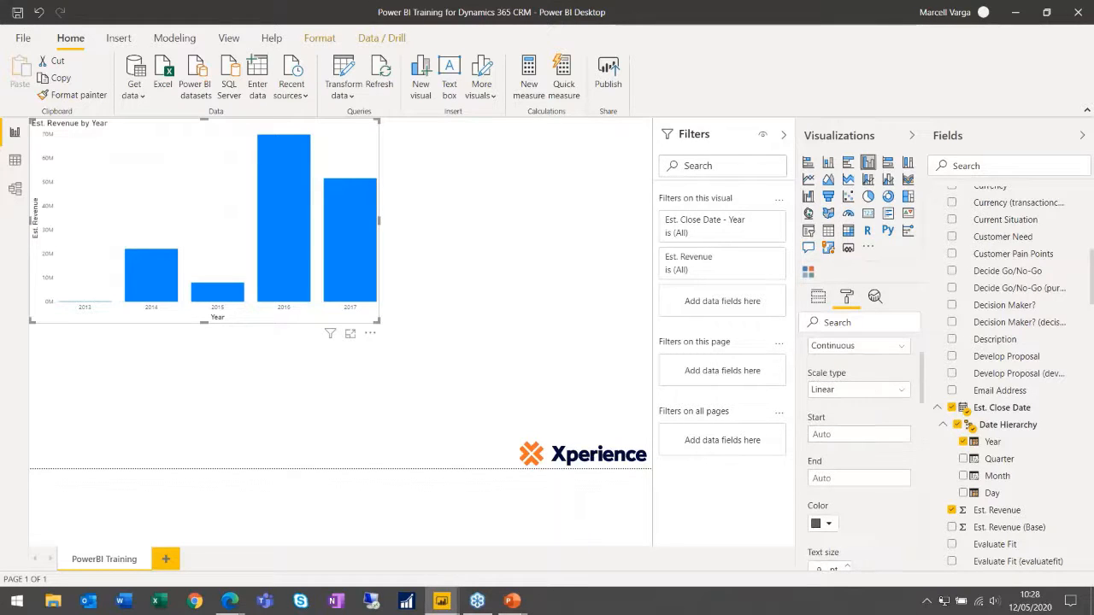
scroll(829, 437, "up", 2)
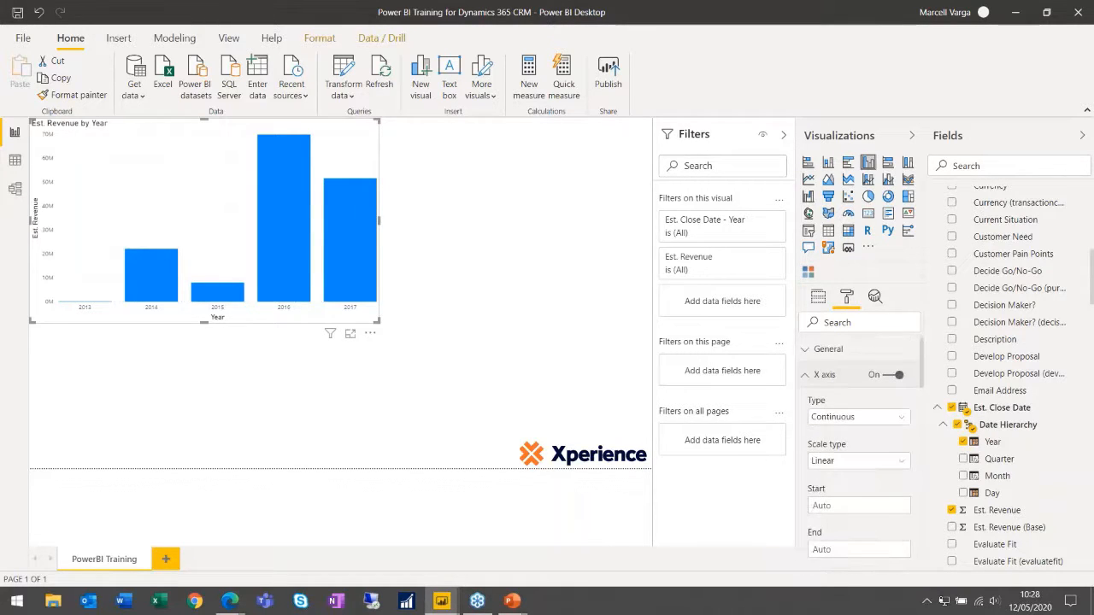
left_click(808, 376)
left_click(806, 380)
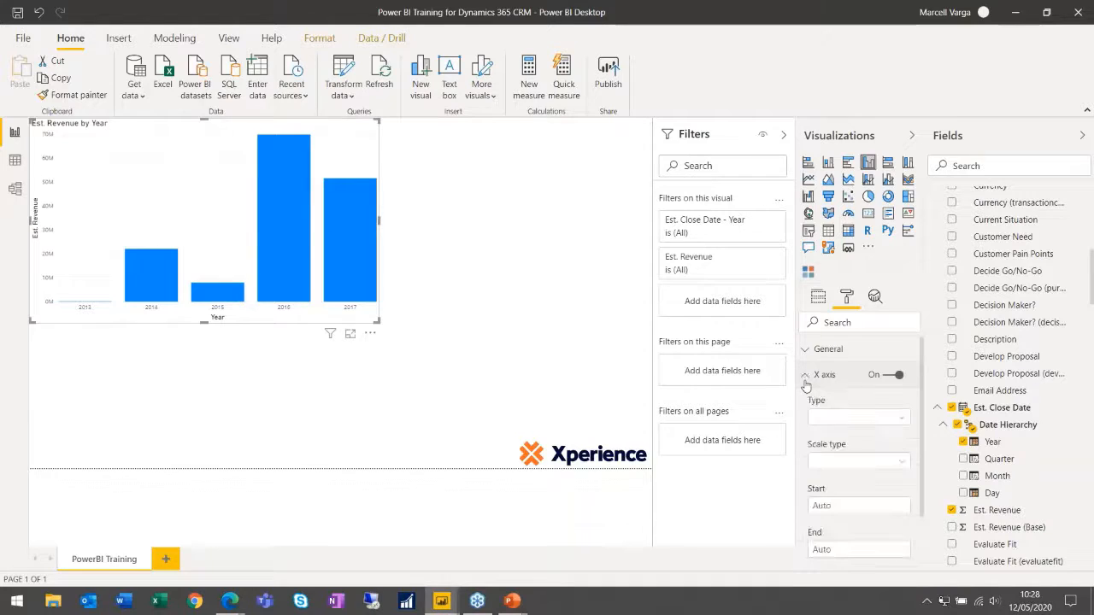
left_click(806, 382)
Change the default data color of the revenue chart's columns to the recently used orange
left_click(805, 425)
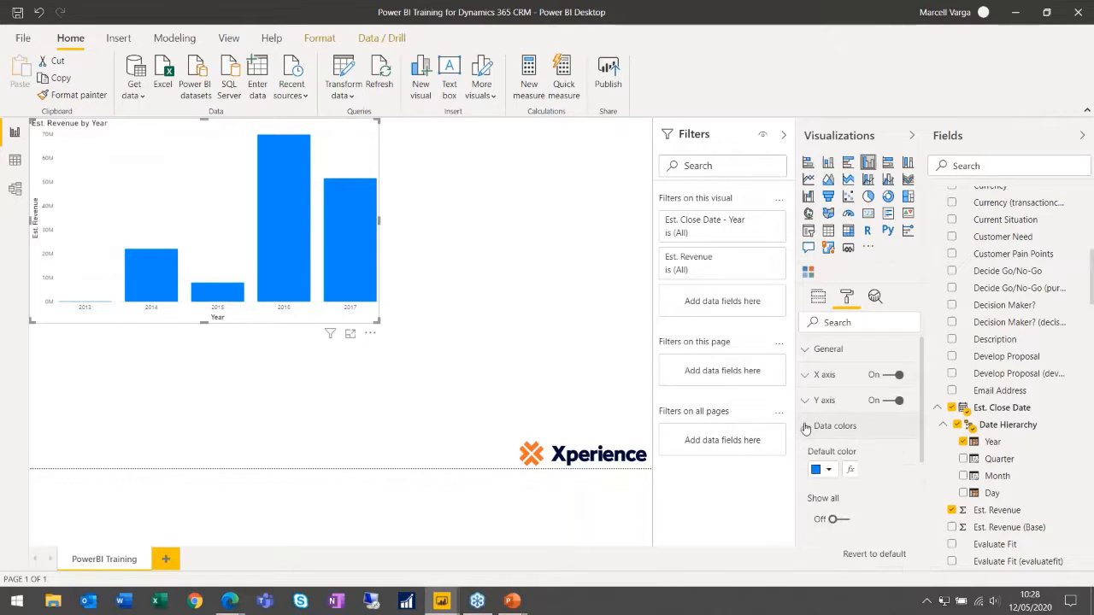
left_click(827, 469)
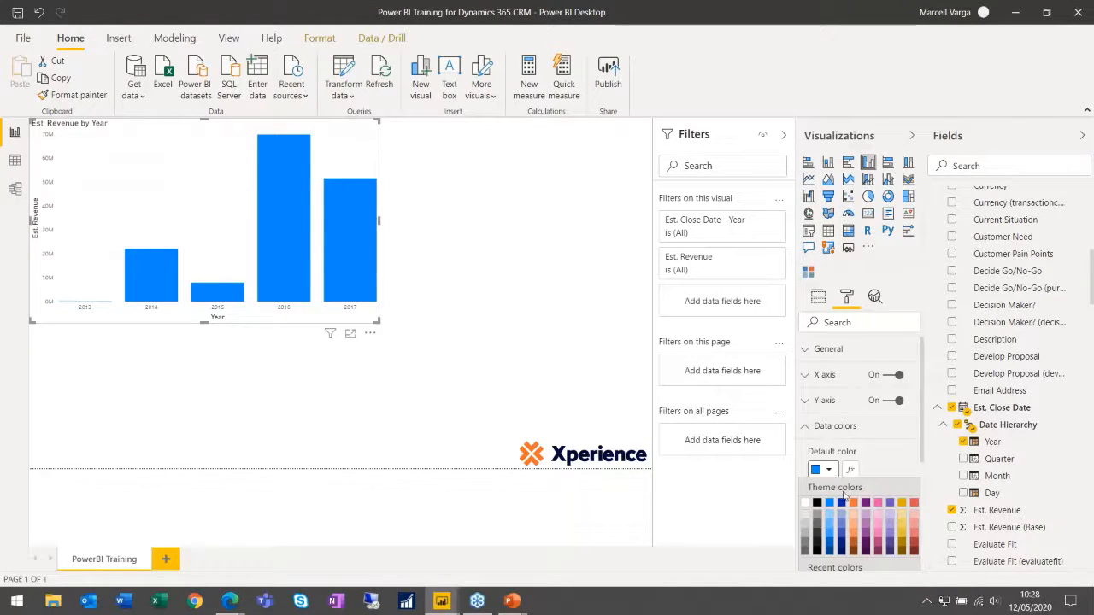
scroll(896, 440, "down", 2)
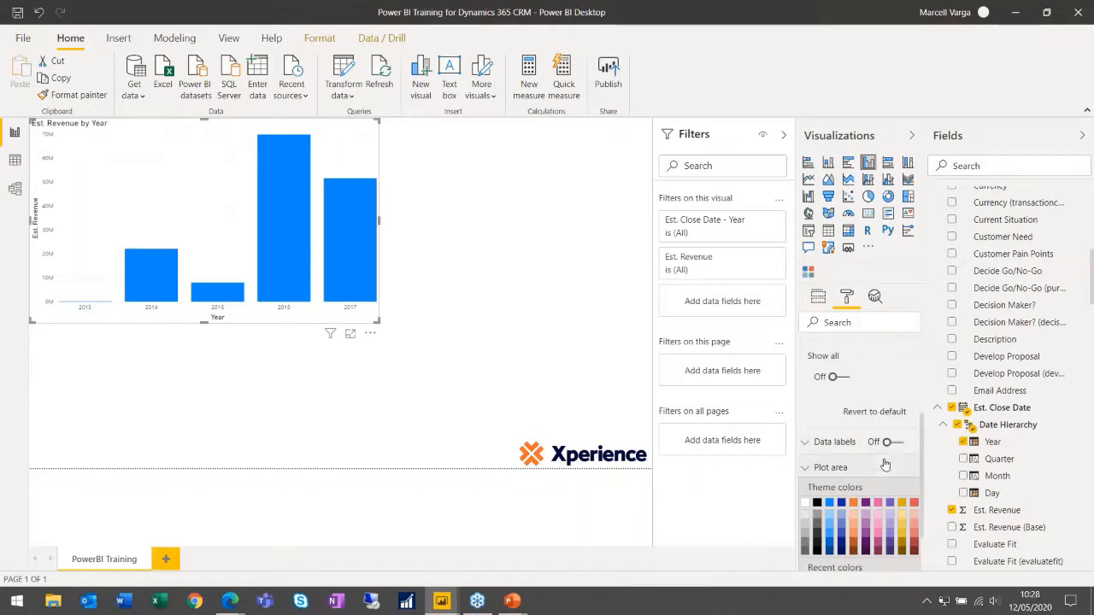
left_click(767, 498)
scroll(844, 391, "up", 2)
left_click(825, 398)
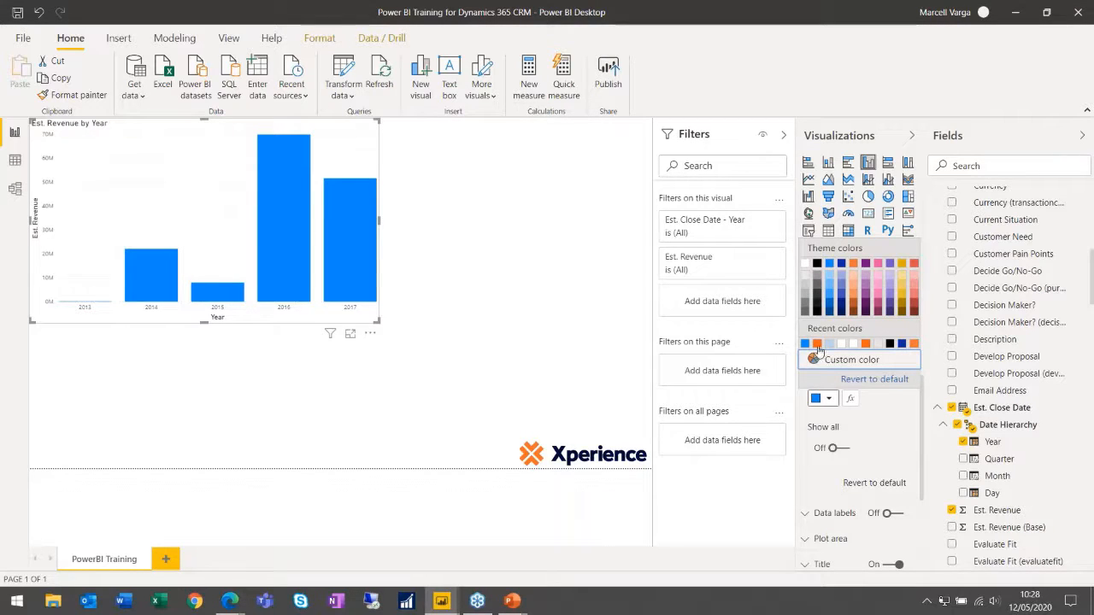
left_click(816, 343)
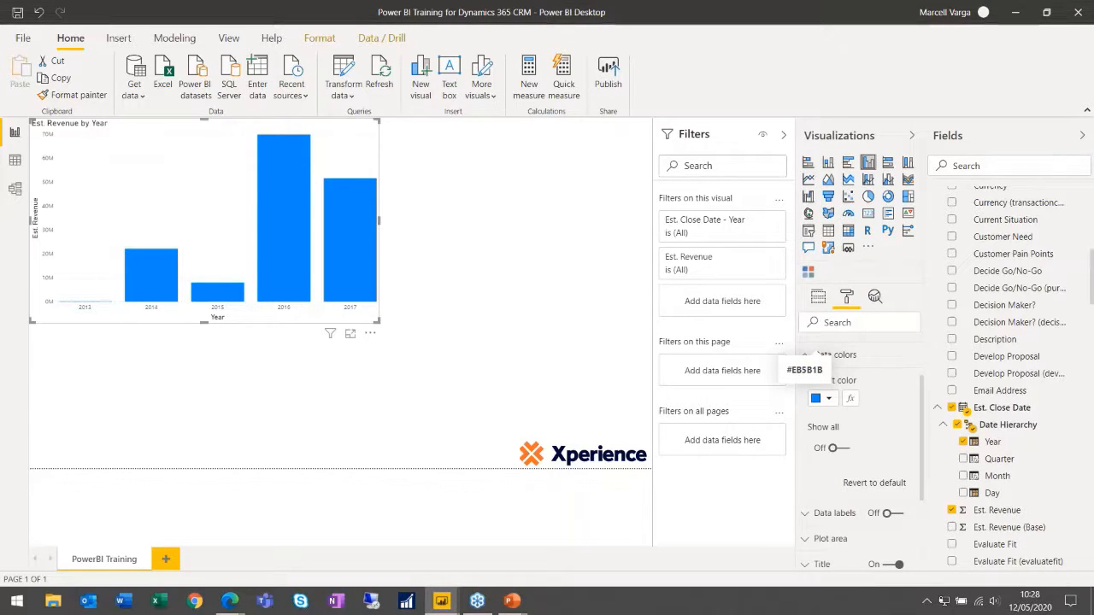
left_click(829, 399)
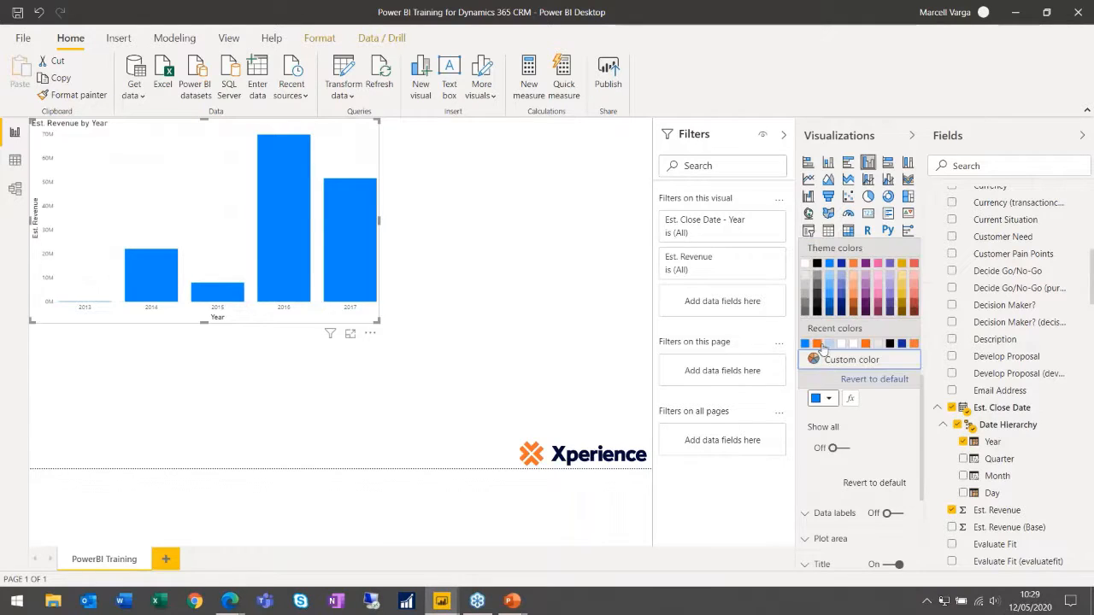
left_click(817, 345)
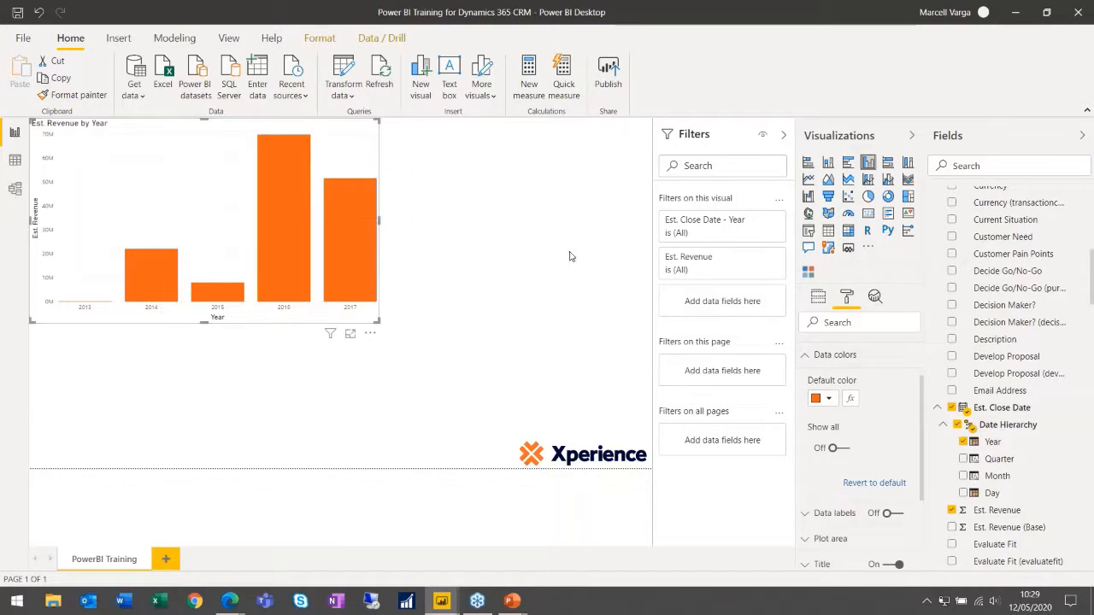
left_click(806, 356)
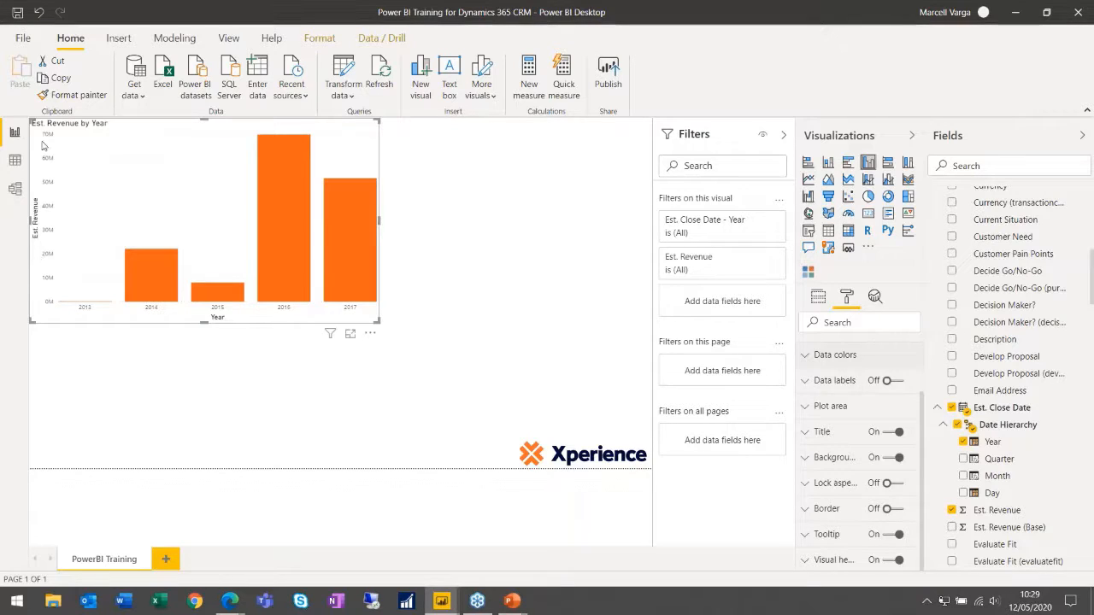
Turn on the revenue chart's data labels, try display units None, and set the display units to Thousands
left_click(893, 381)
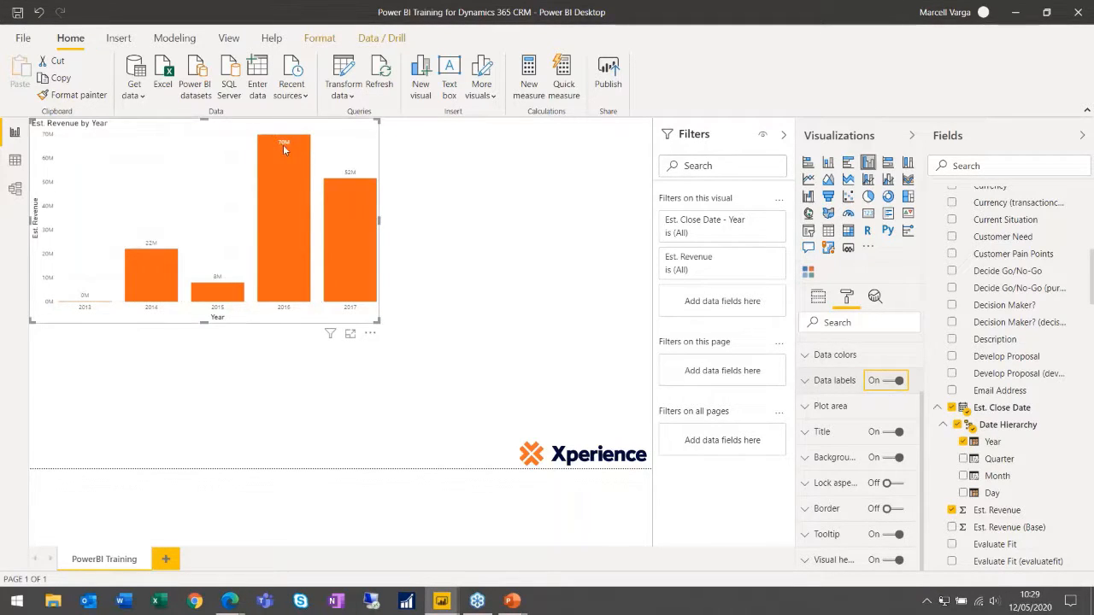
mouse_move(283, 149)
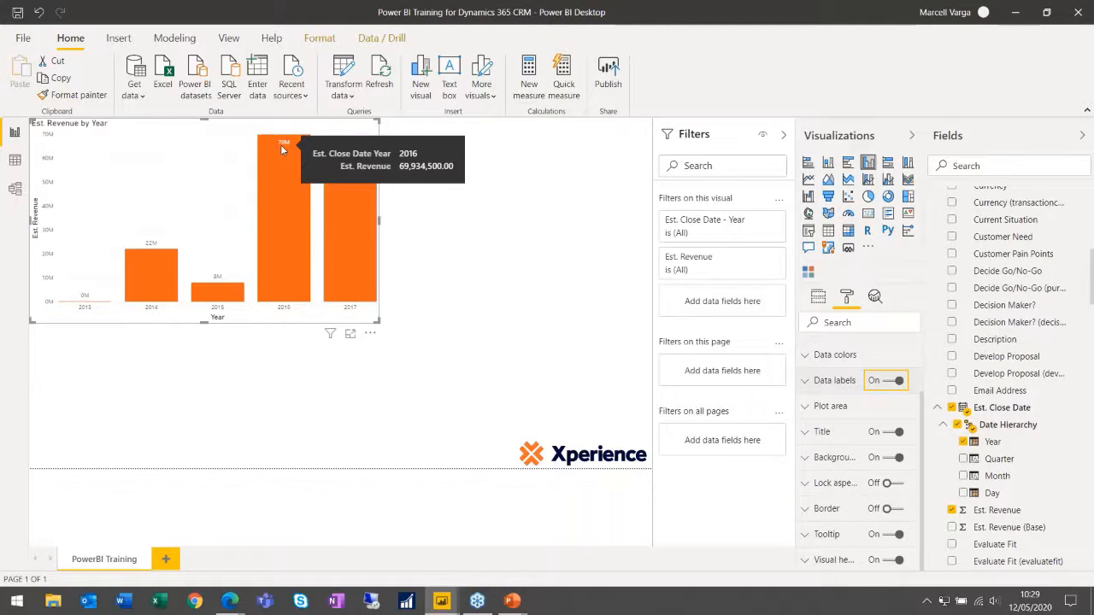
left_click(805, 382)
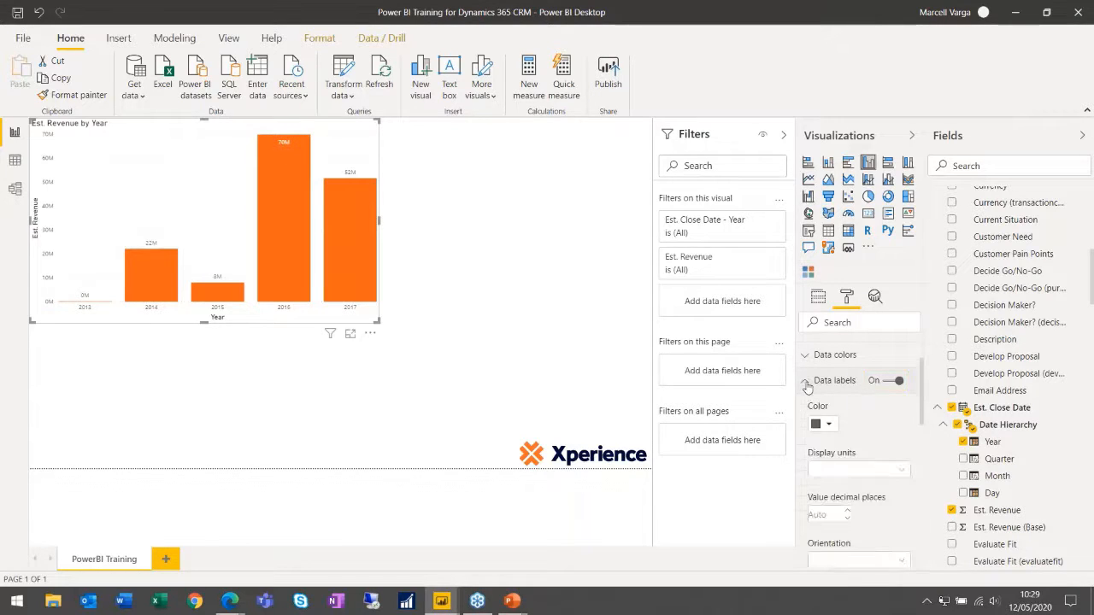
left_click(890, 475)
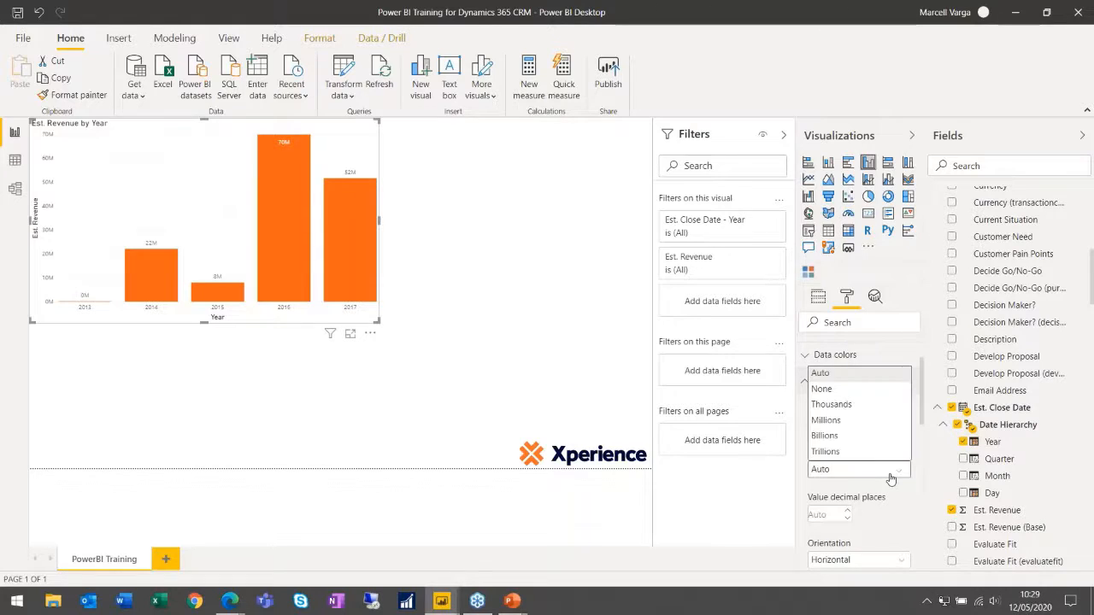
left_click(857, 390)
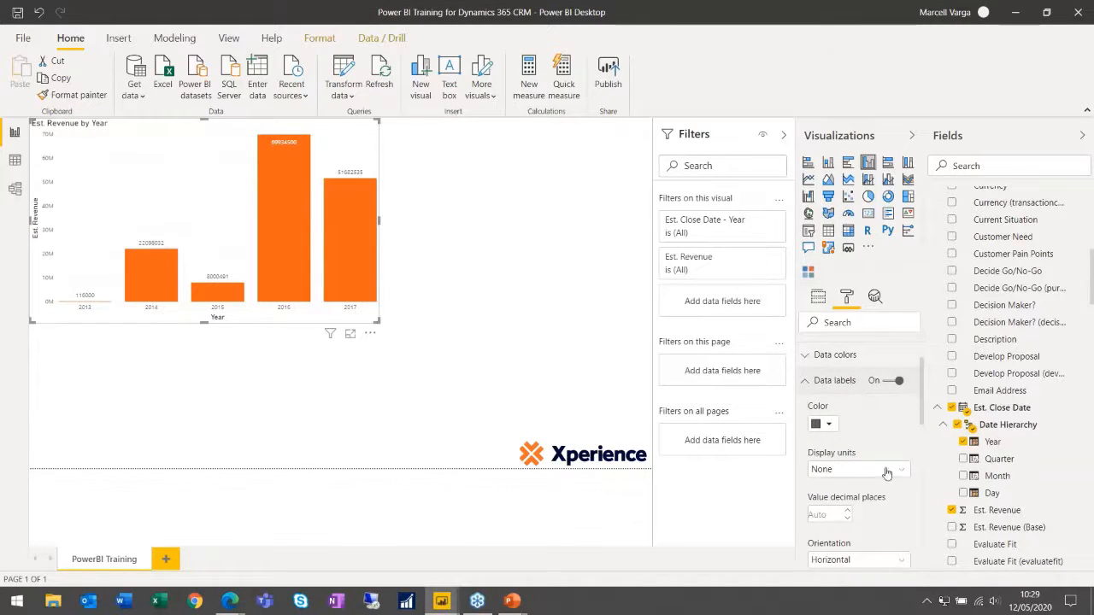
left_click(888, 475)
left_click(846, 405)
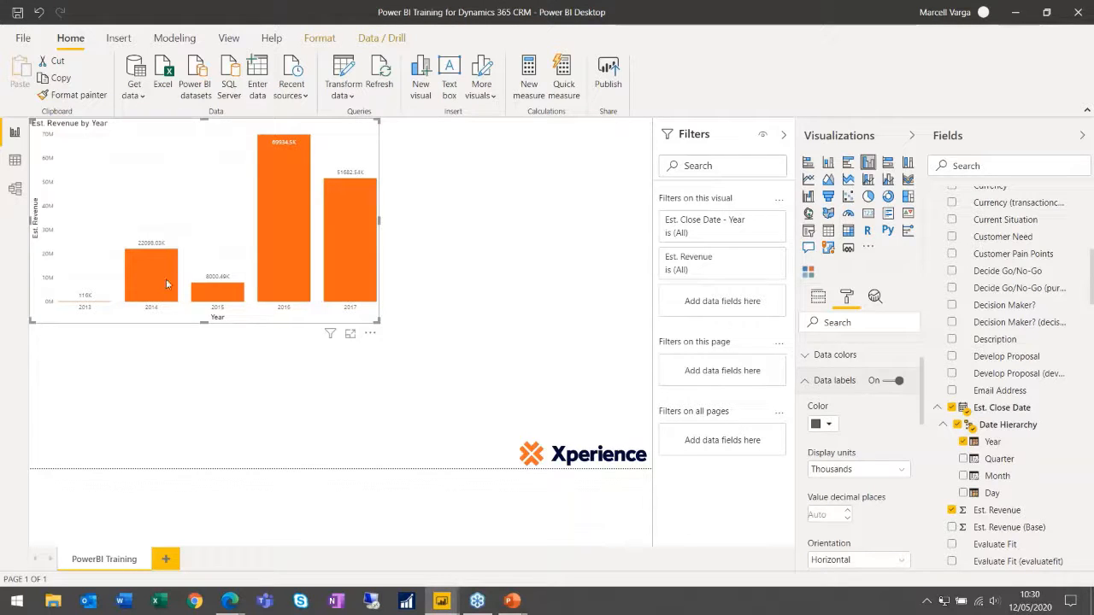
mouse_move(154, 271)
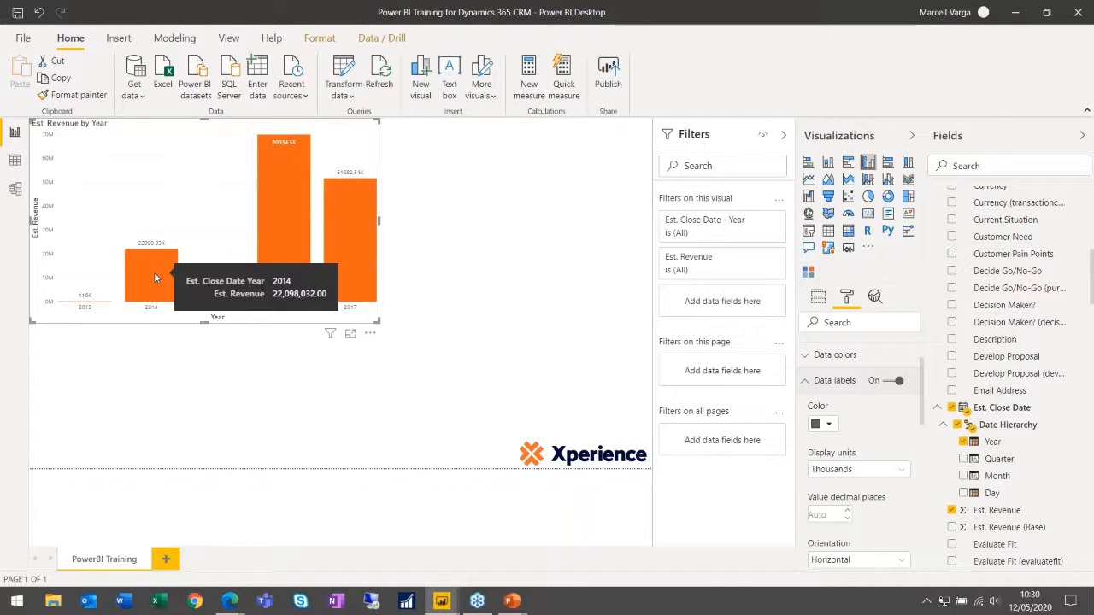
Format the Est. Revenue column as currency with the £ English (United Kingdom) symbol
left_click(998, 515)
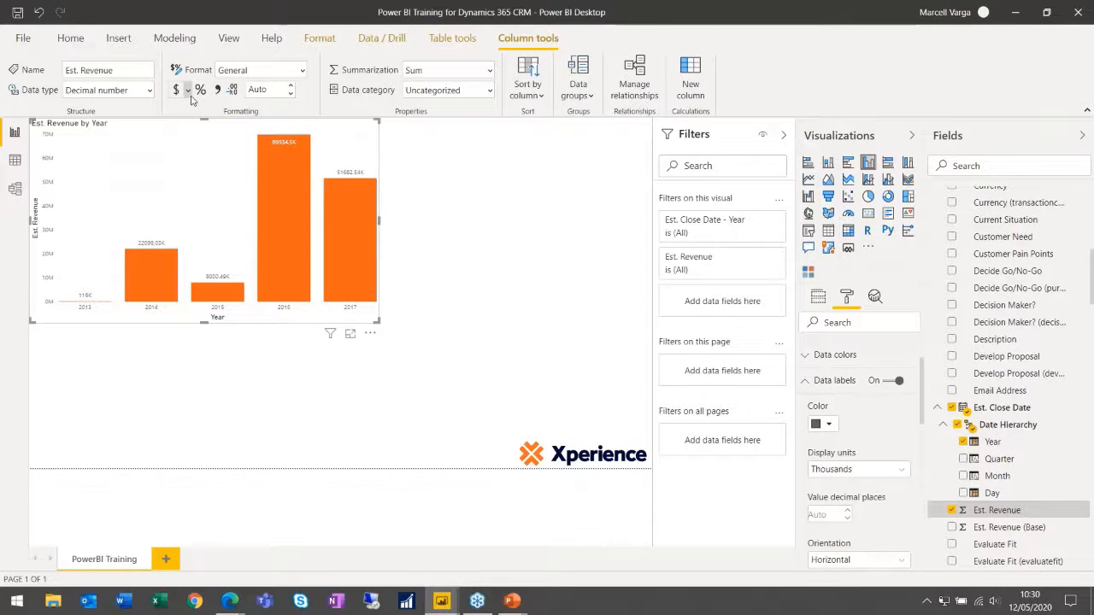
left_click(188, 91)
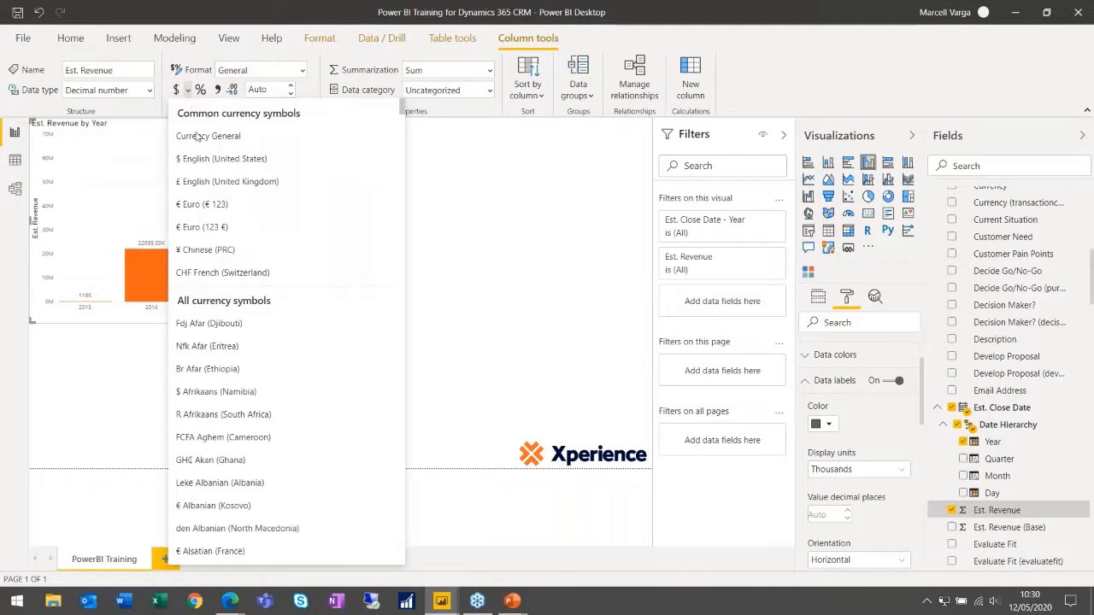
left_click(201, 190)
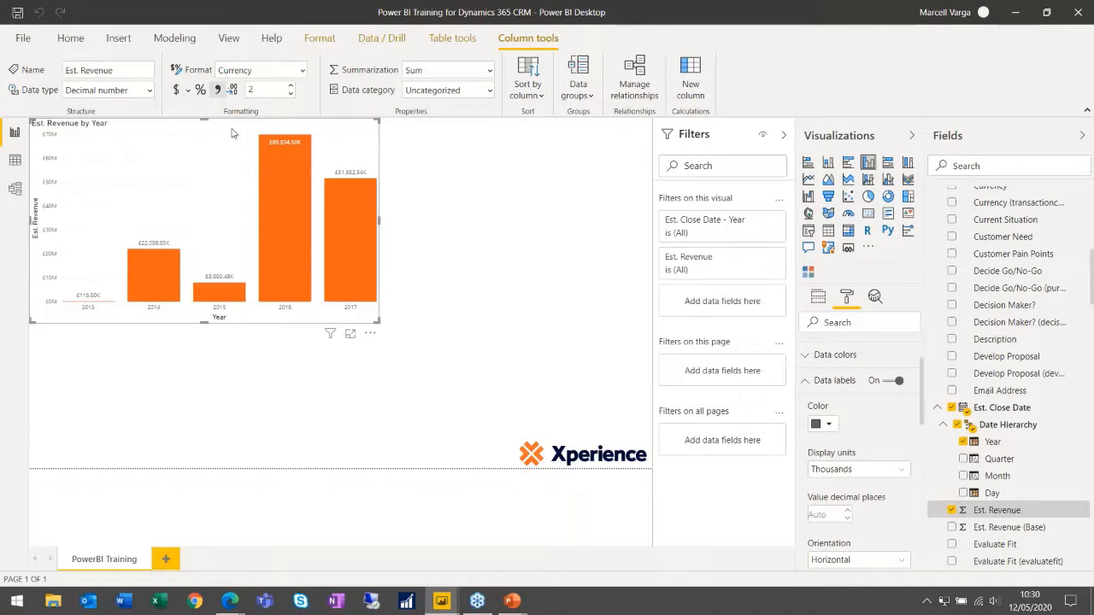
Move the revenue chart to the report page's lower-left corner, enlarge it, and leave it selected
left_click_drag(230, 130, 425, 247)
left_click(459, 224)
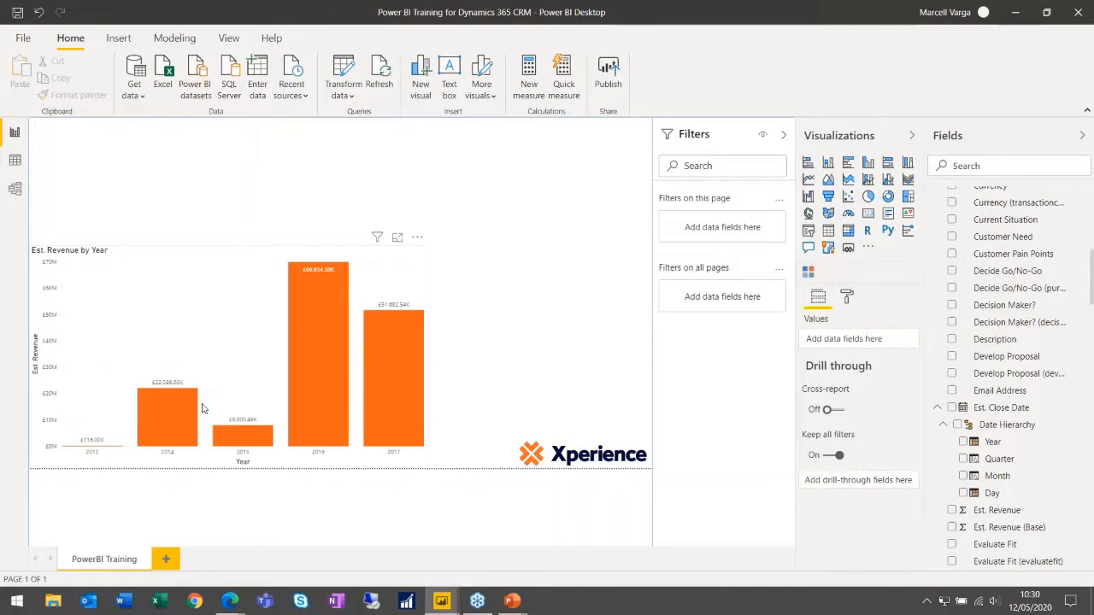
left_click(263, 251)
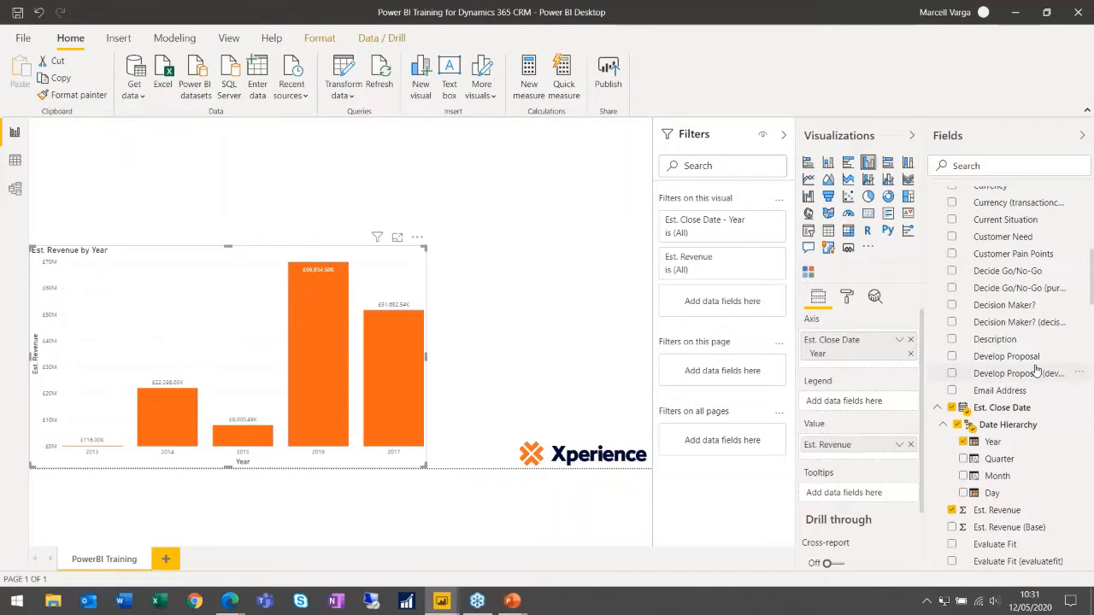
Browse the Opportunity table's fields, and switch to the Video Hardware Upgrade opportunity in Dynamics 365 in the browser
scroll(1017, 367, "up", 10)
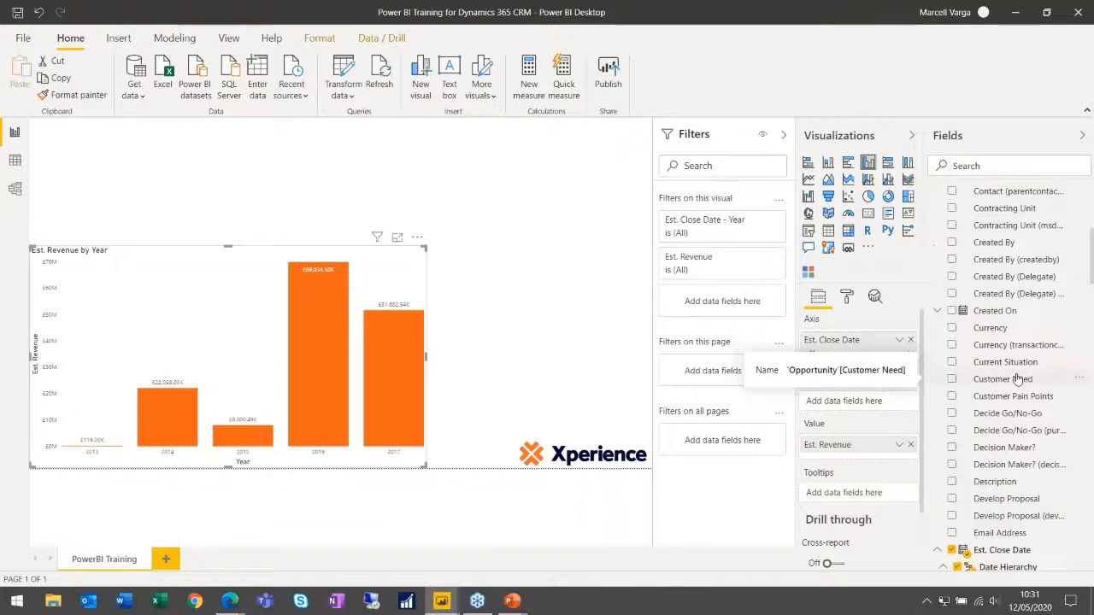
scroll(974, 340, "down", 1)
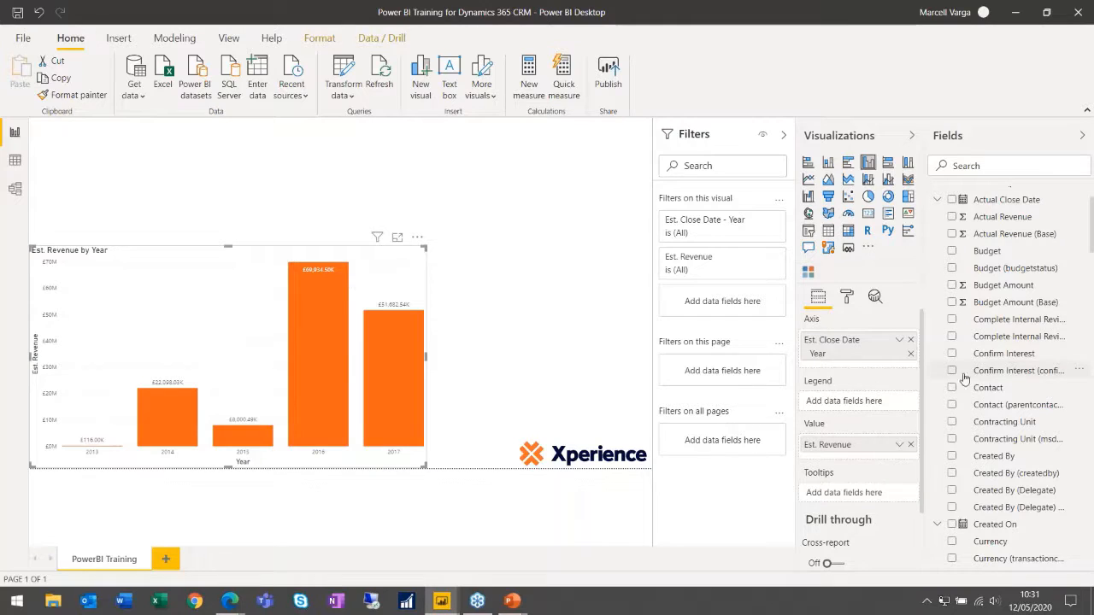
mouse_move(230, 601)
left_click(288, 533)
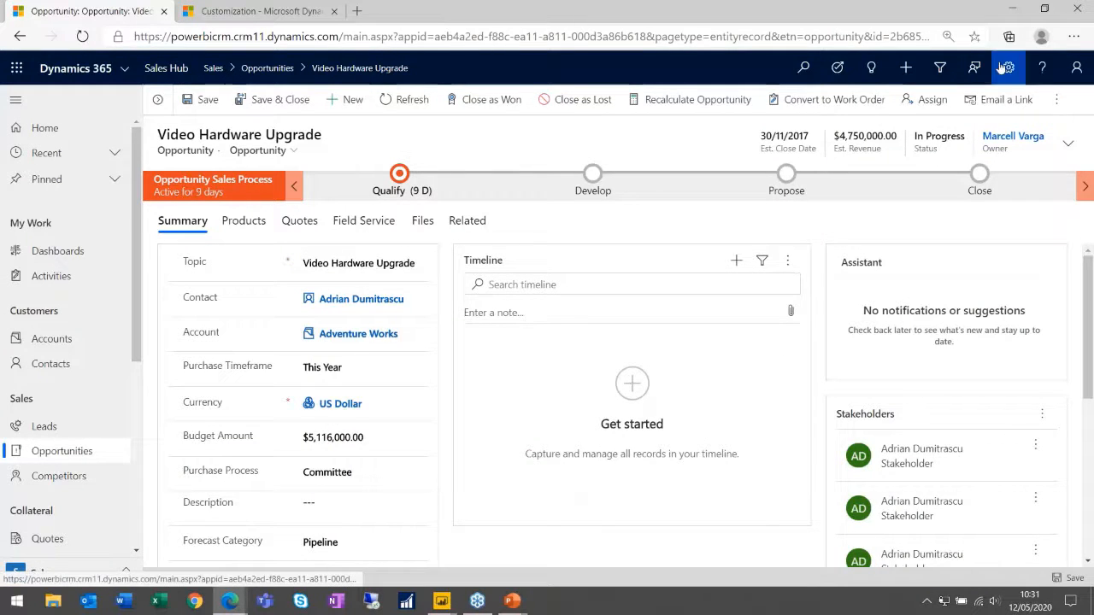
Switch back to Power BI Desktop and split the revenue chart by using the Opportunity table's Owner field as its legend
left_click(1010, 12)
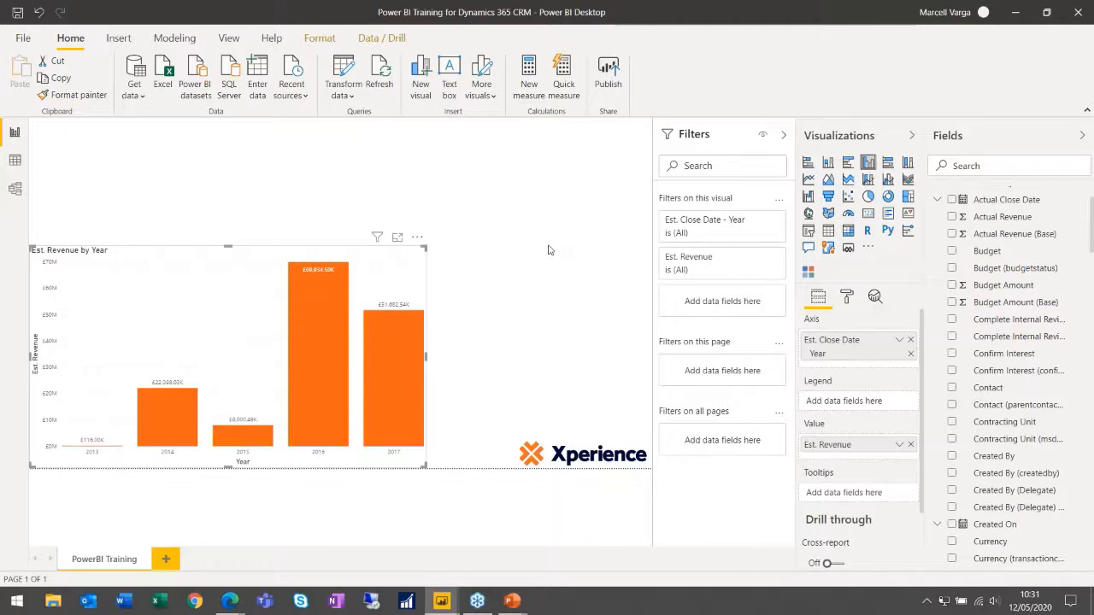
scroll(1017, 333, "down", 10)
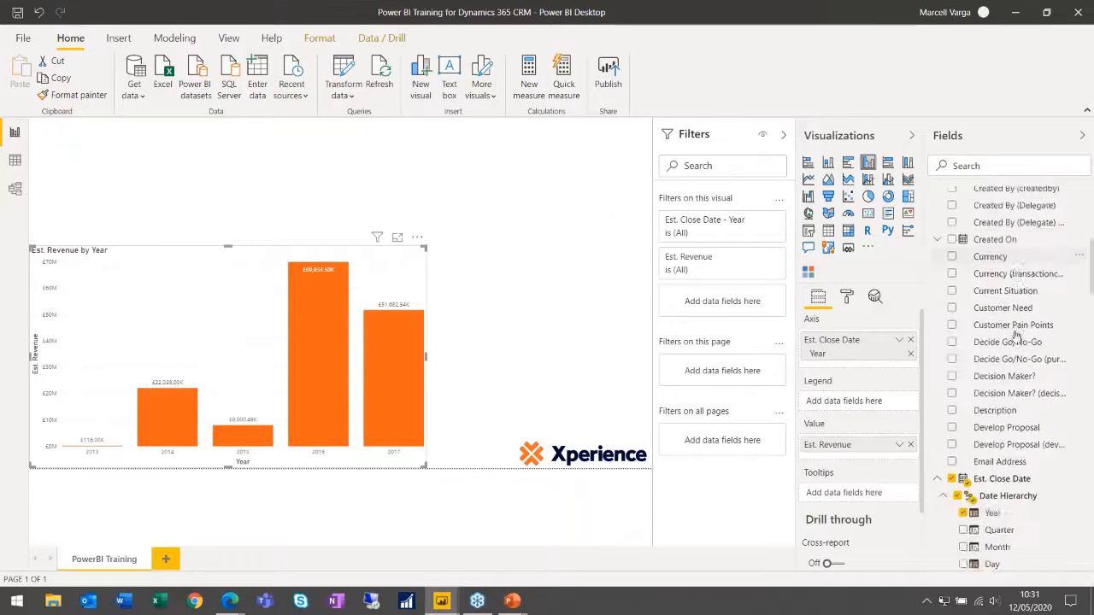
scroll(1014, 335, "down", 10)
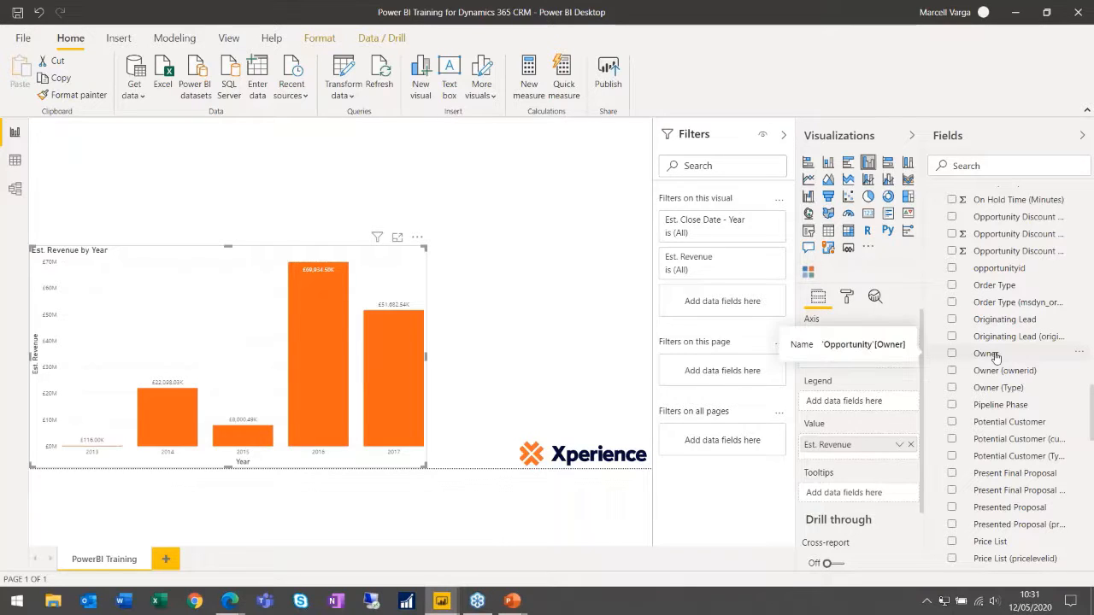
left_click_drag(995, 355, 846, 409)
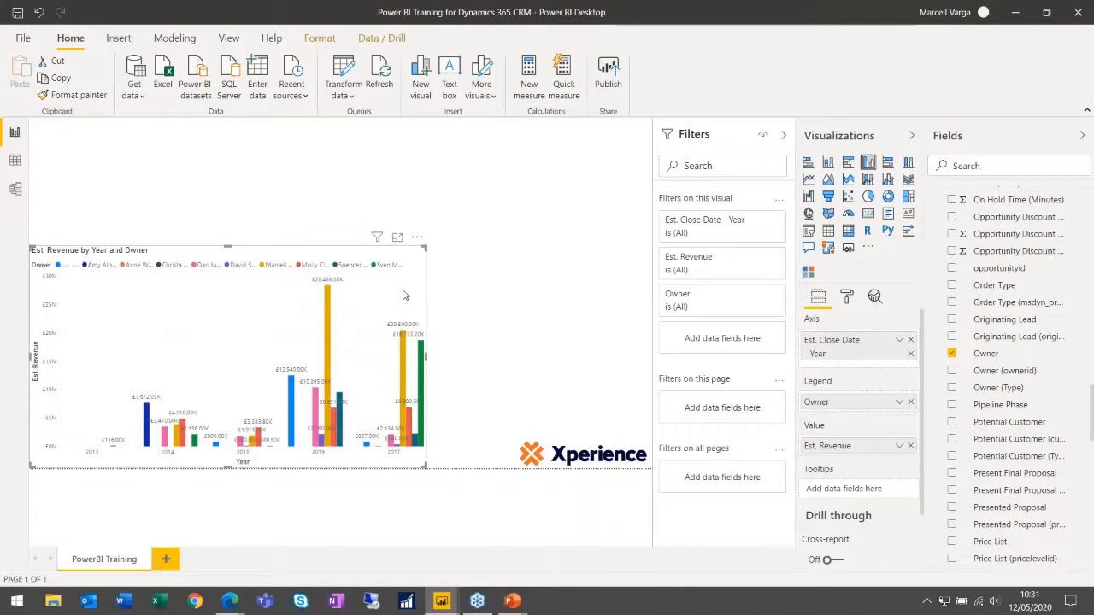
Enlarge the revenue chart upward and to the right, and remove Owner from its legend
left_click_drag(424, 246, 504, 194)
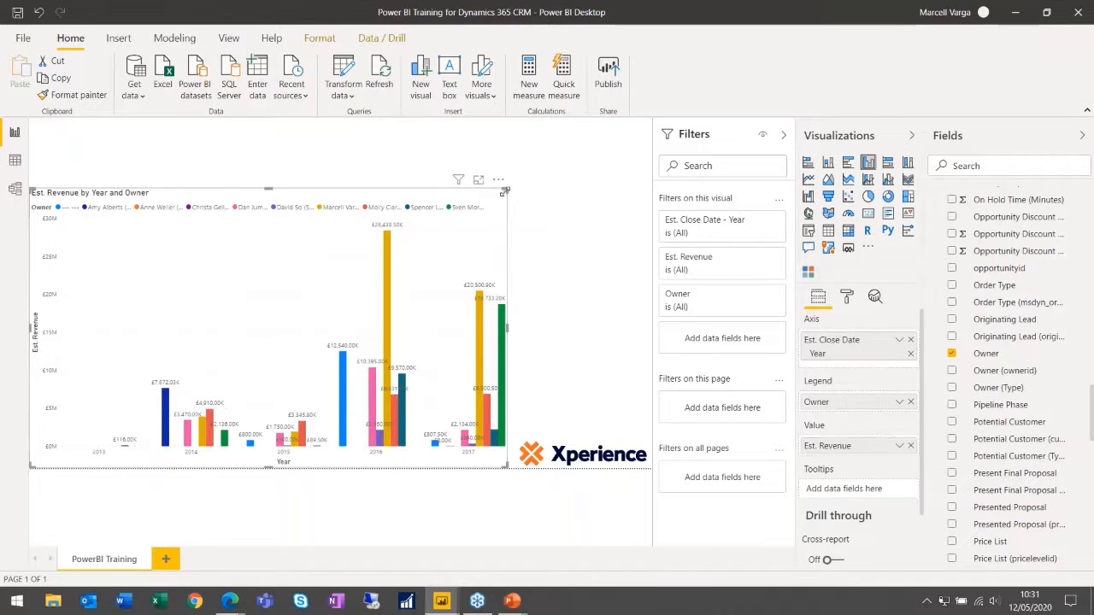
left_click_drag(503, 193, 482, 209)
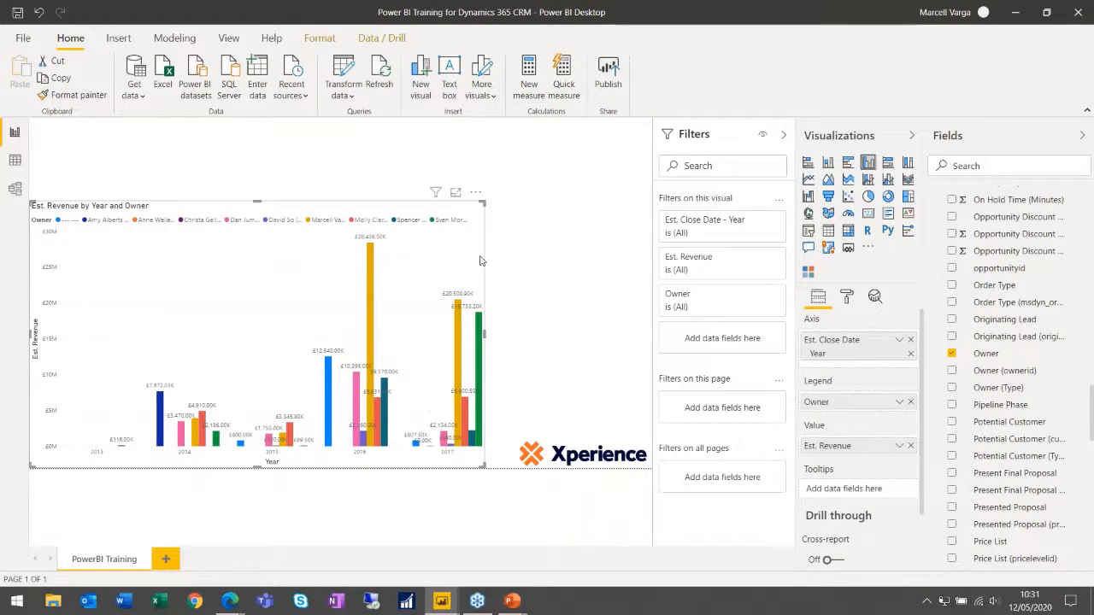
left_click(910, 402)
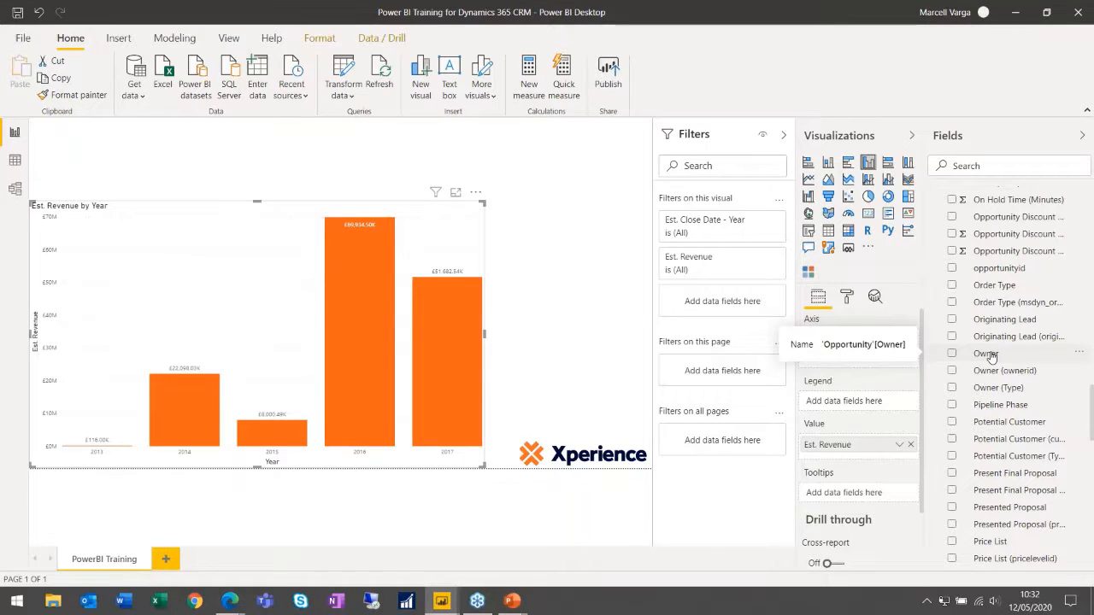
Add an Owner slicer in the report page's upper-right corner and lengthen it downward
left_click_drag(991, 357, 598, 179)
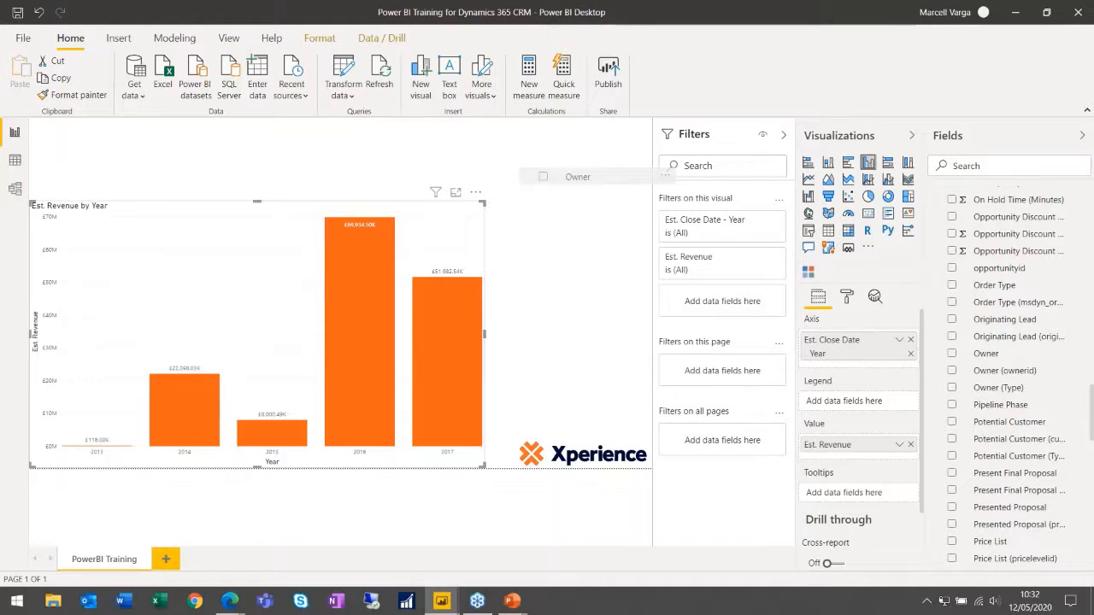
left_click_drag(598, 180, 649, 256)
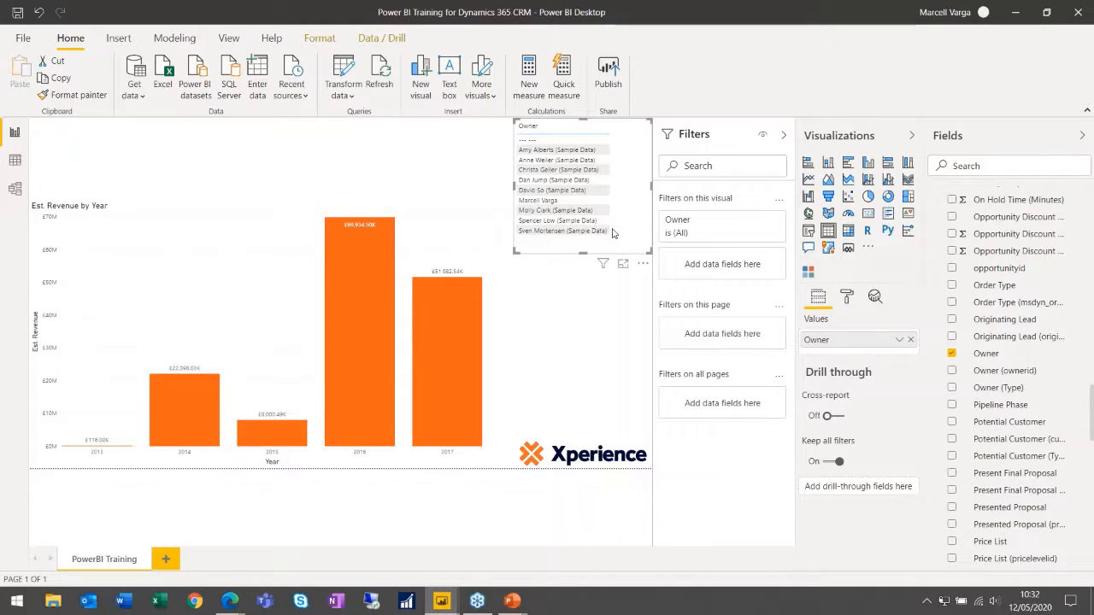
left_click(807, 231)
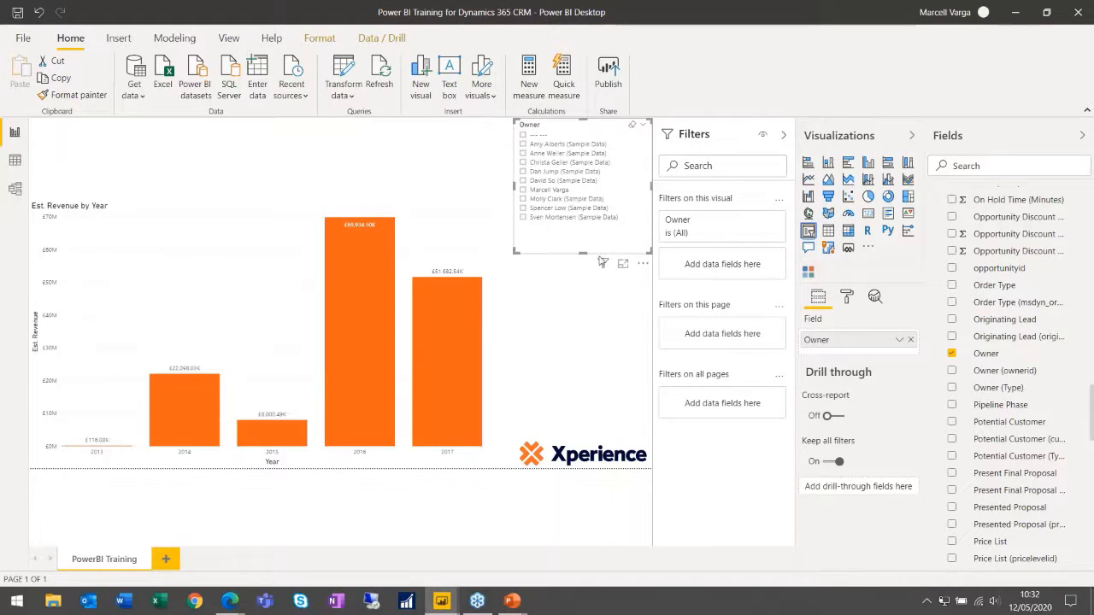
left_click_drag(582, 253, 586, 308)
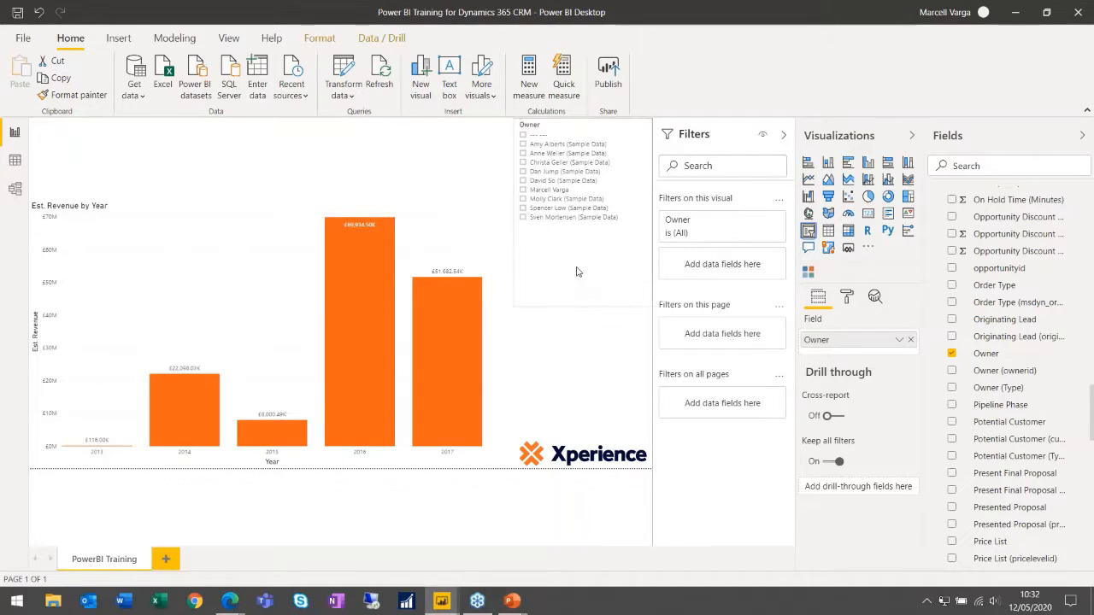
Test the Owner slicer by selecting and clearing individual owners, and check the table relationships in the data model
left_click(523, 190)
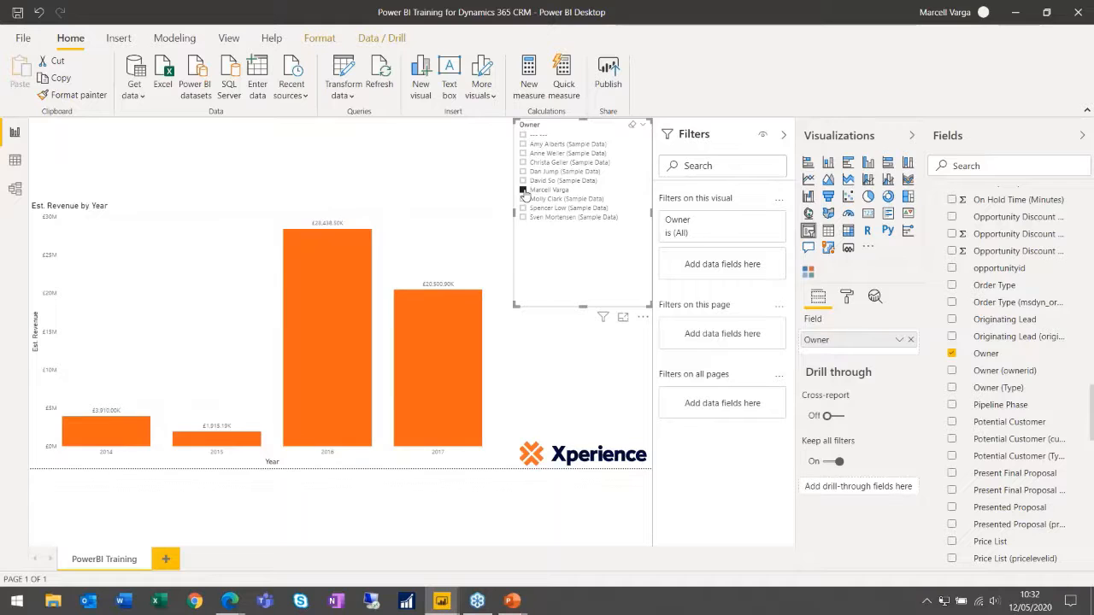
left_click(523, 190)
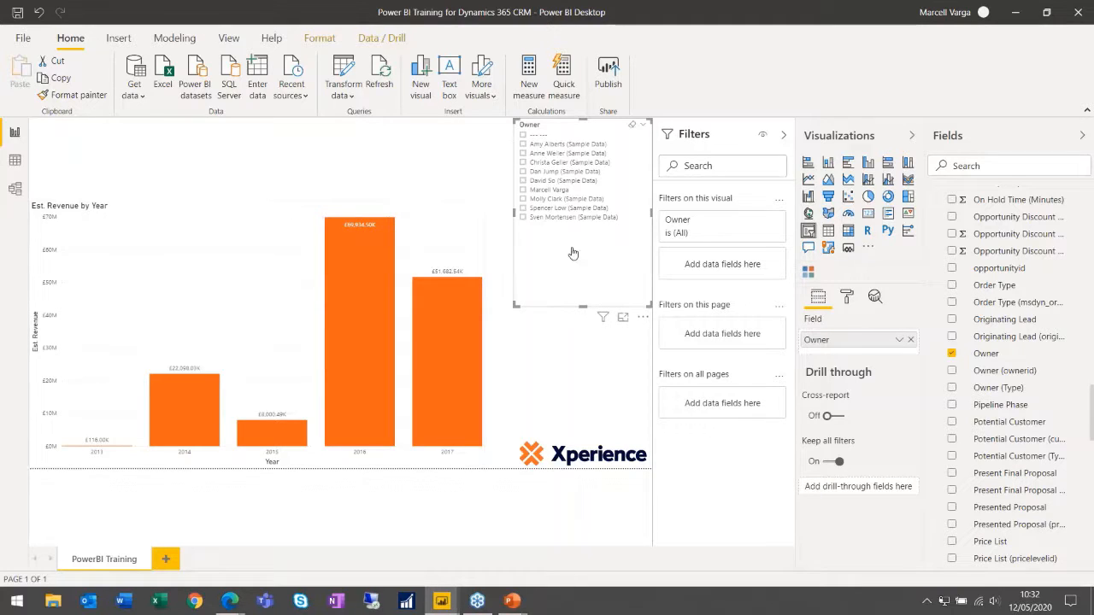
left_click(15, 189)
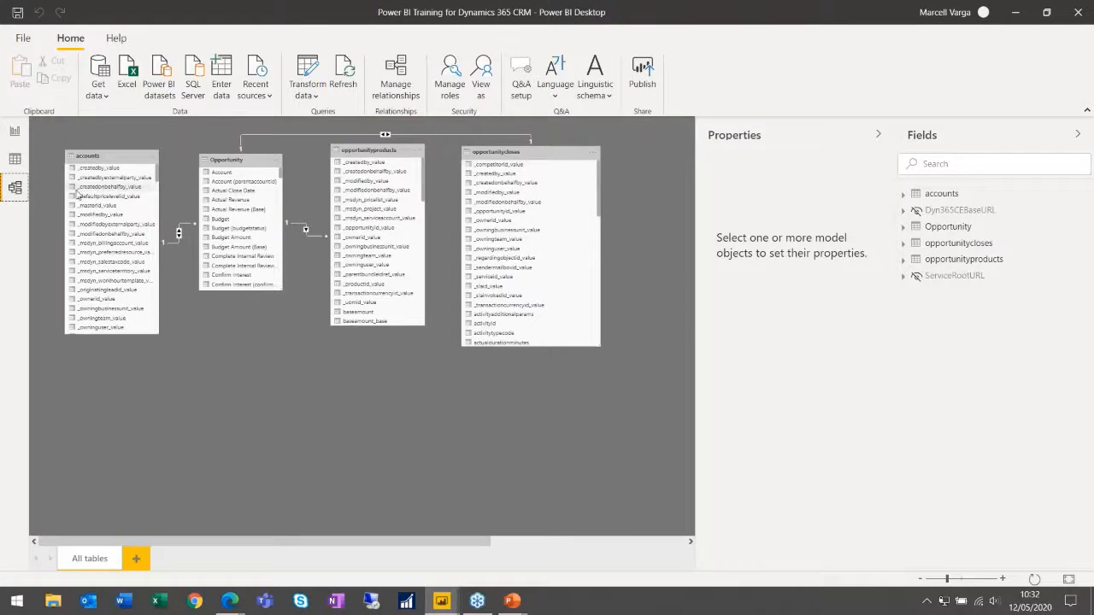
left_click(14, 132)
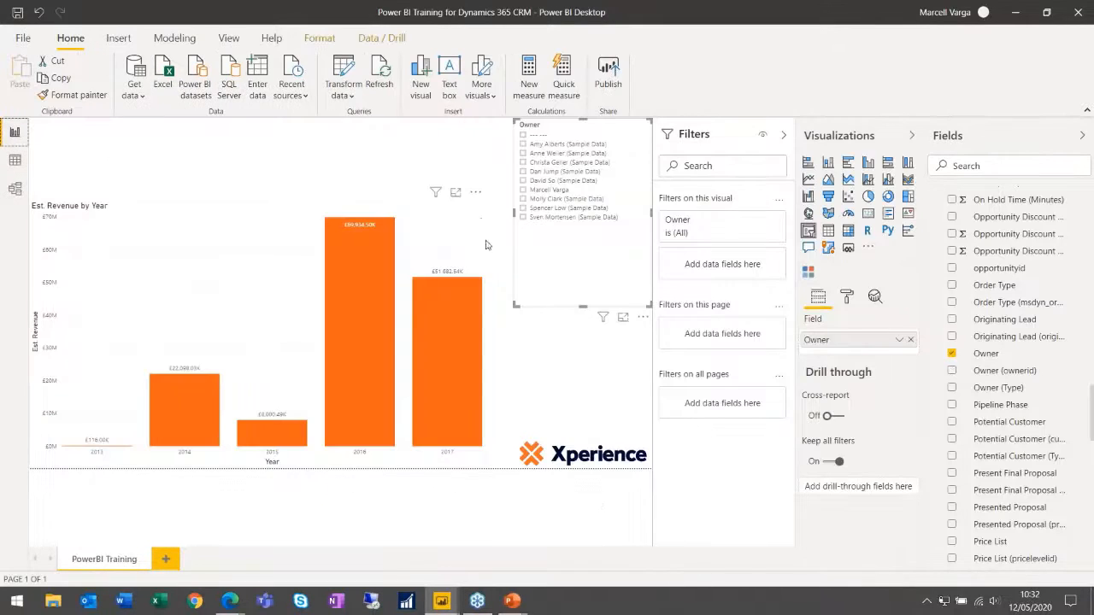
left_click(523, 183)
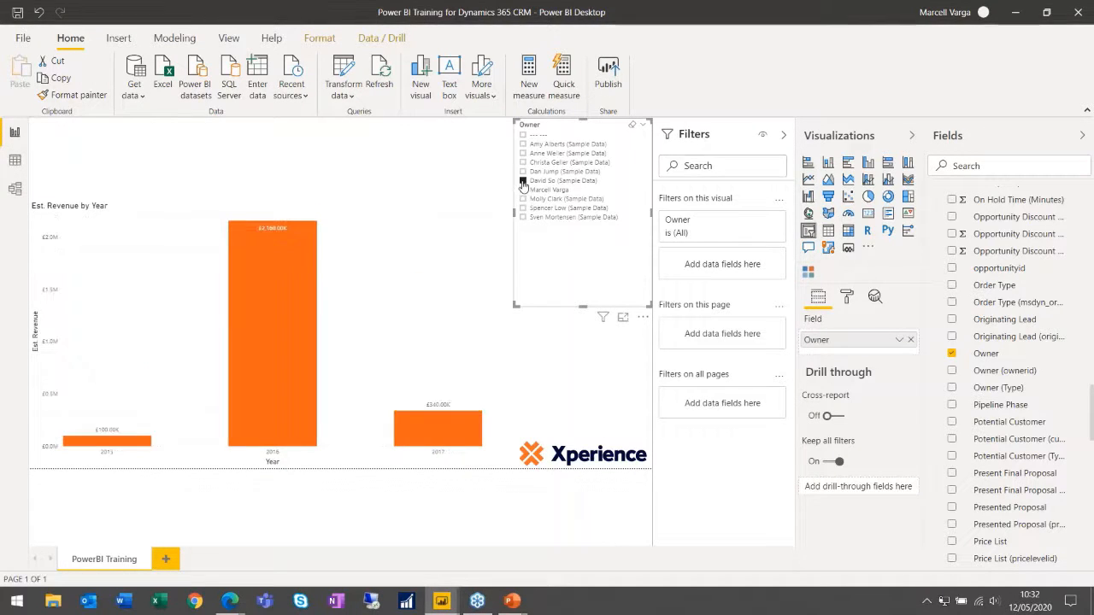
left_click(523, 183)
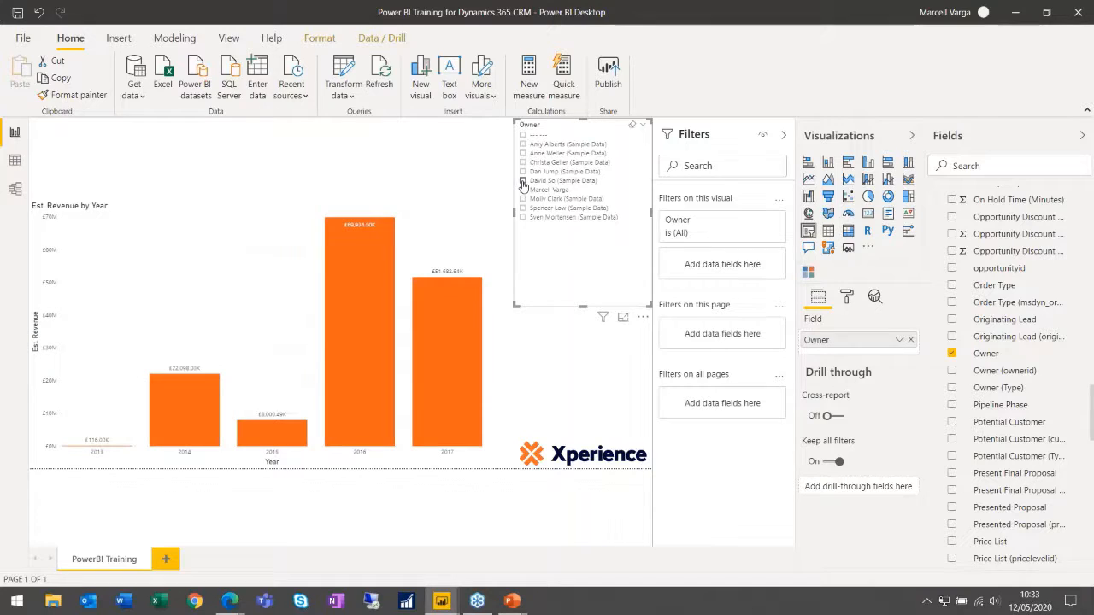
left_click(523, 183)
left_click(523, 182)
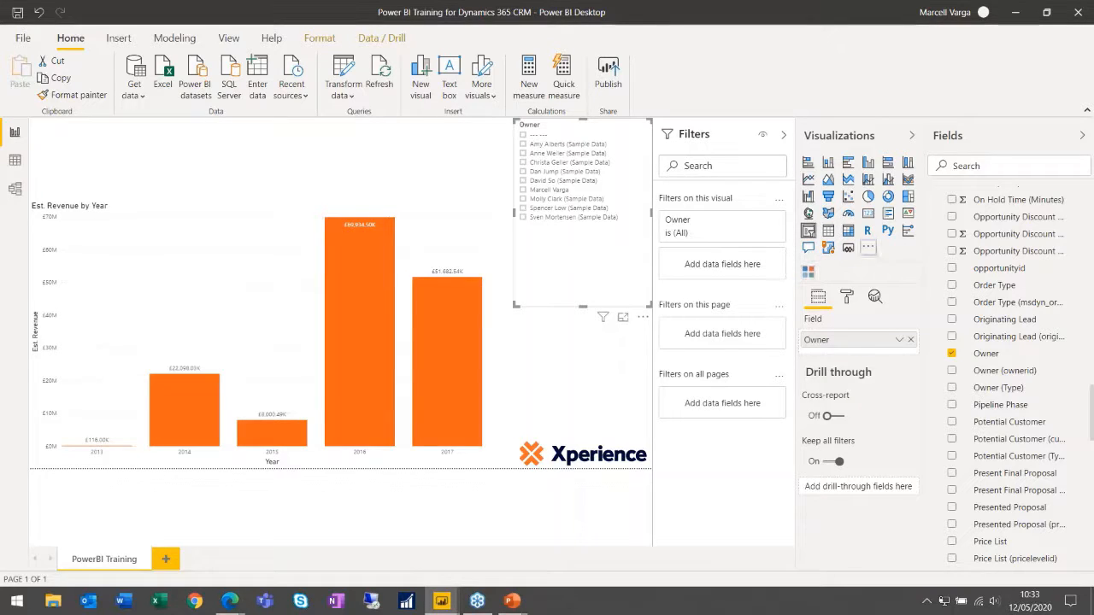
Search the AppSource visuals for "slicer", view the Chiclet Slicer's details, and close the gallery without adding anything
left_click(870, 249)
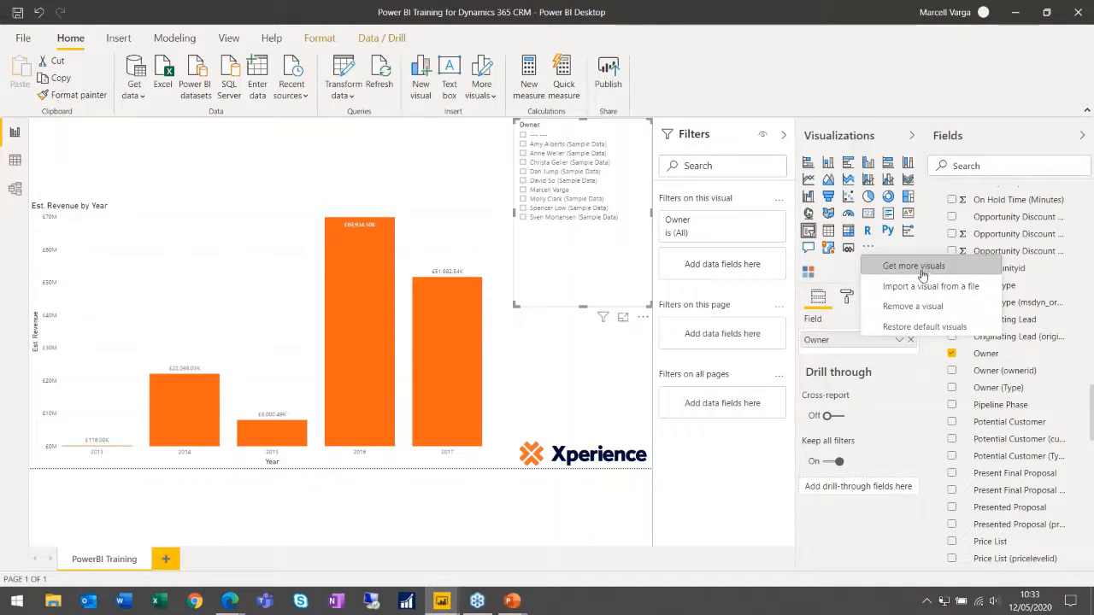
left_click(688, 284)
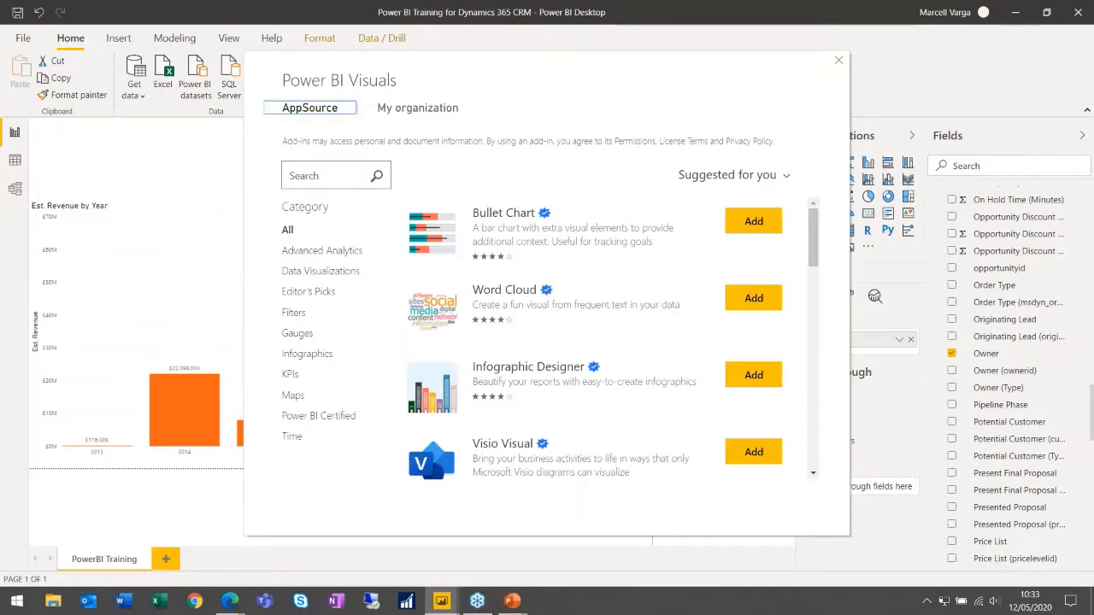
left_click(347, 183)
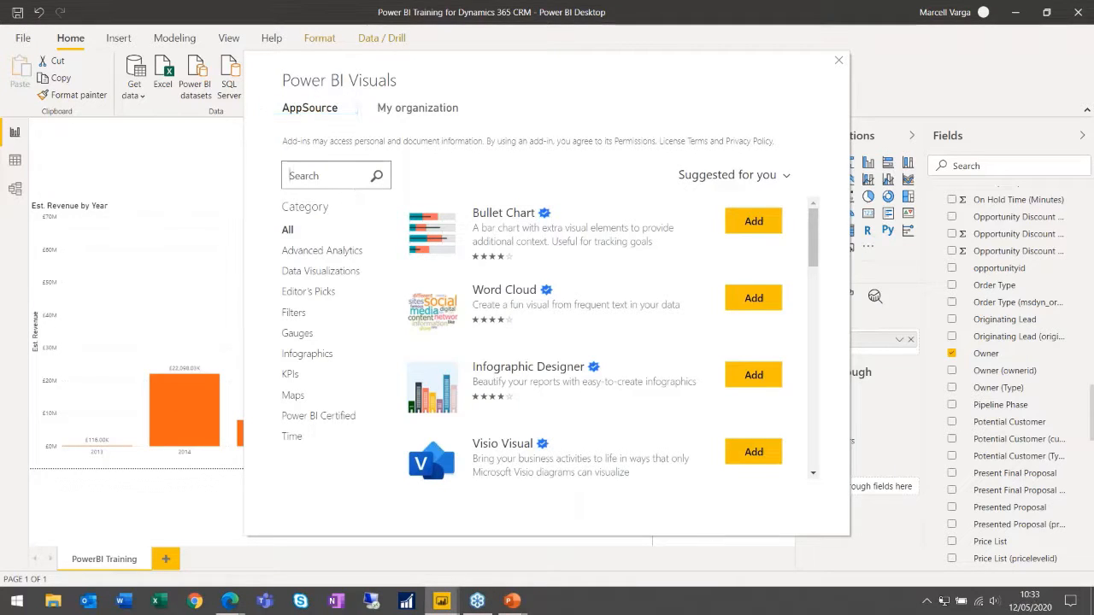
type("slicer")
key("Return")
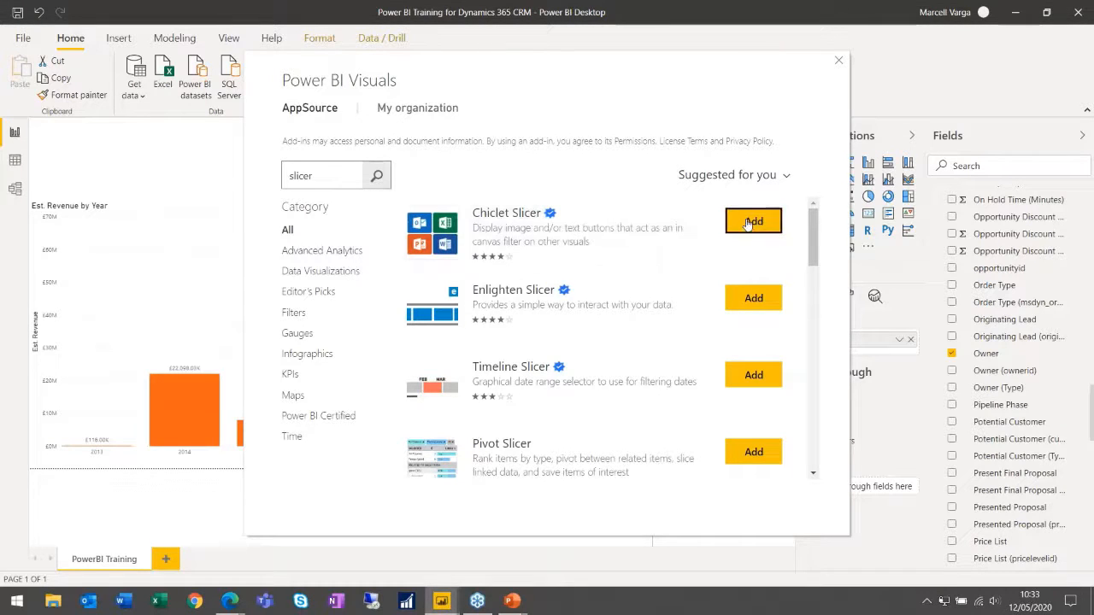
left_click(539, 221)
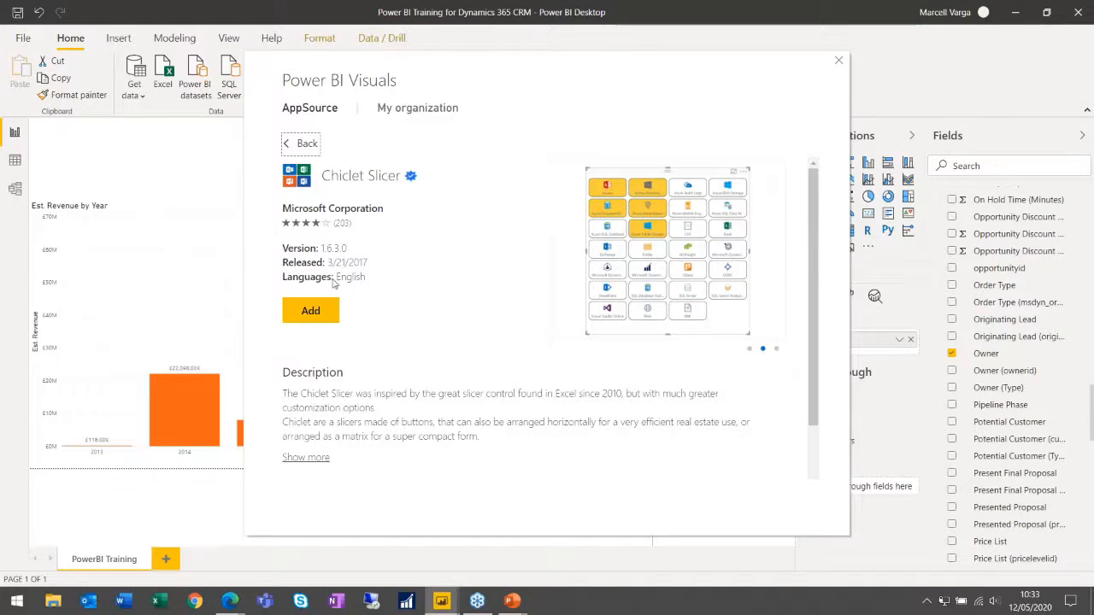
left_click(312, 145)
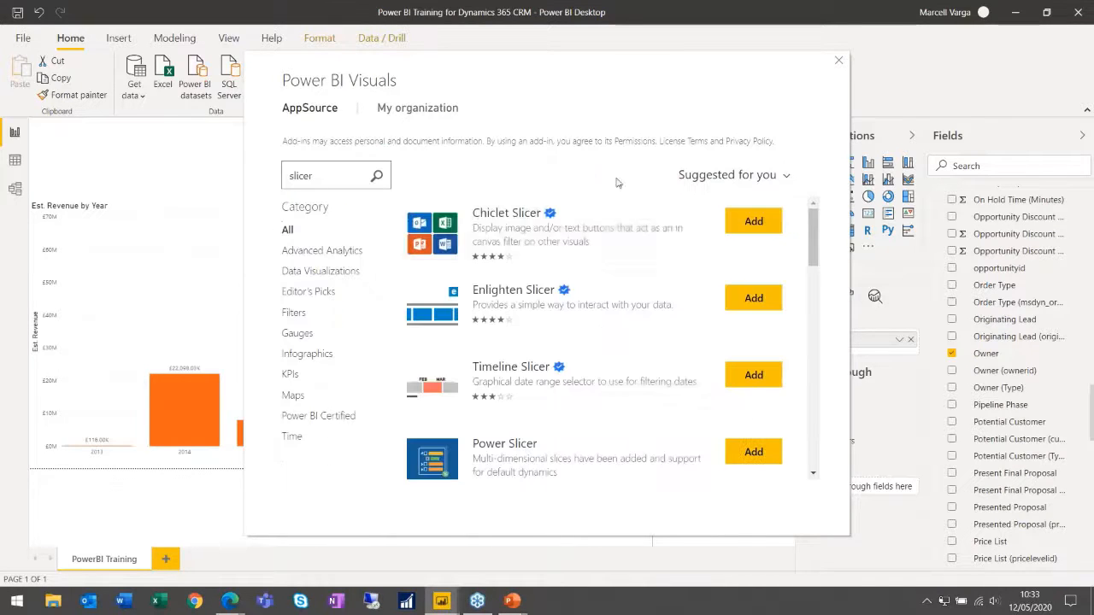
left_click(546, 241)
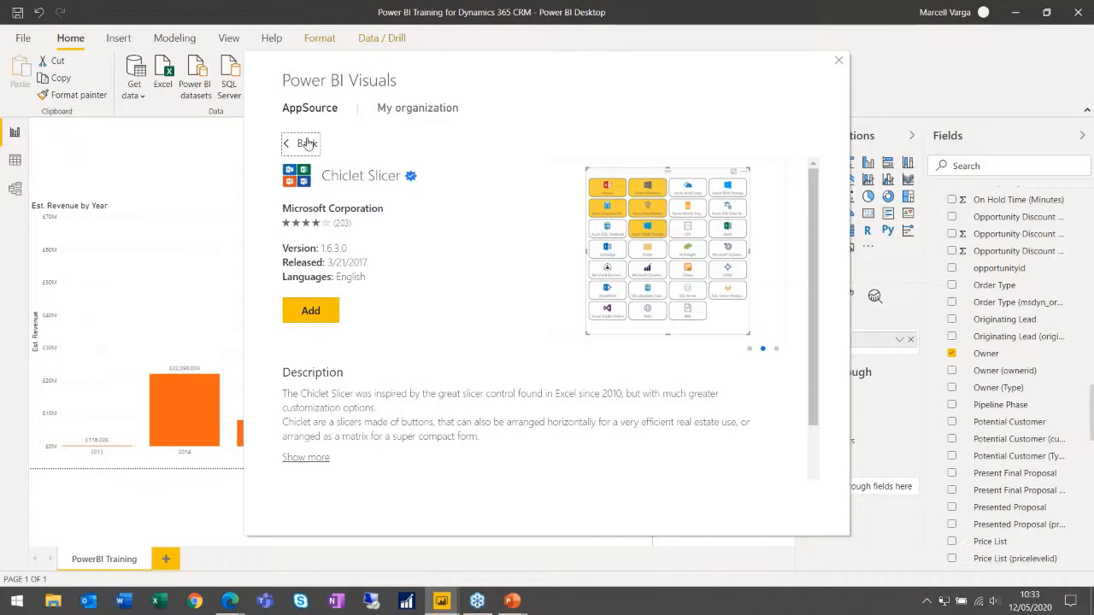
left_click(838, 60)
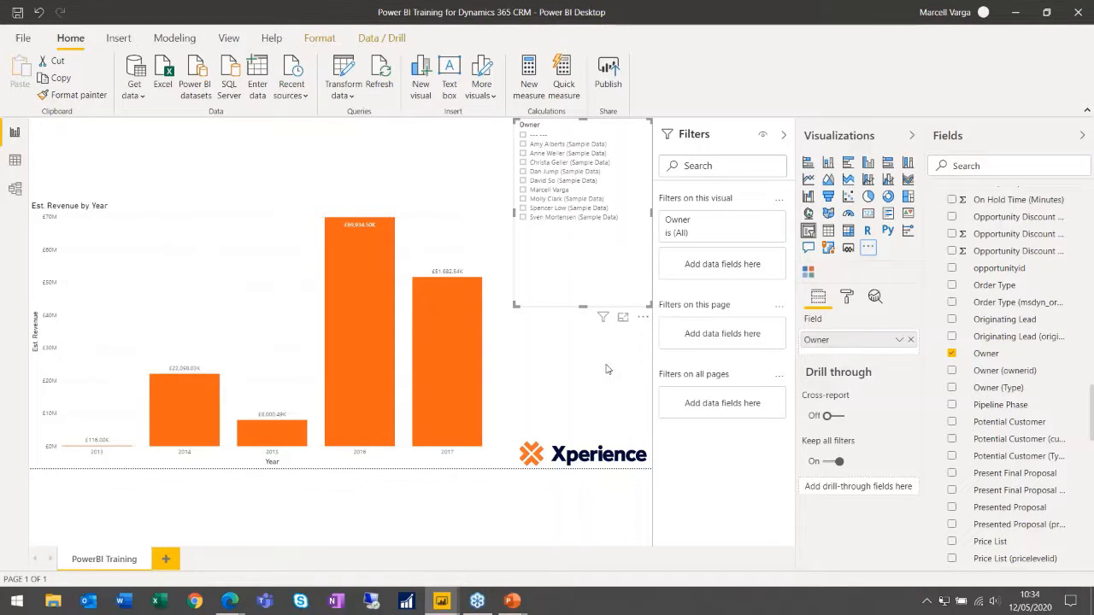
left_click(25, 39)
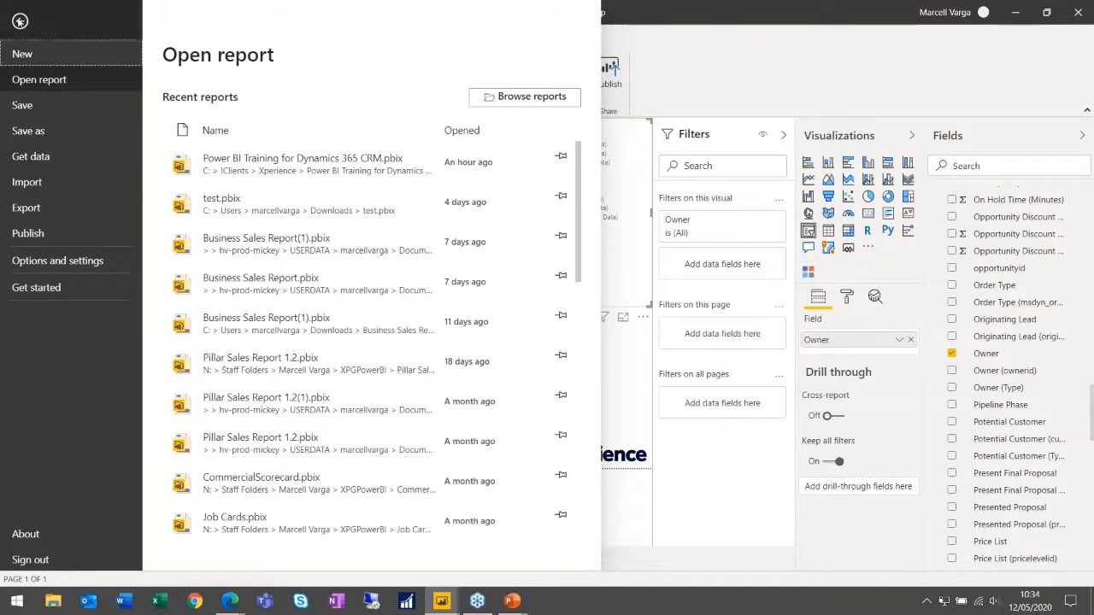
left_click(19, 21)
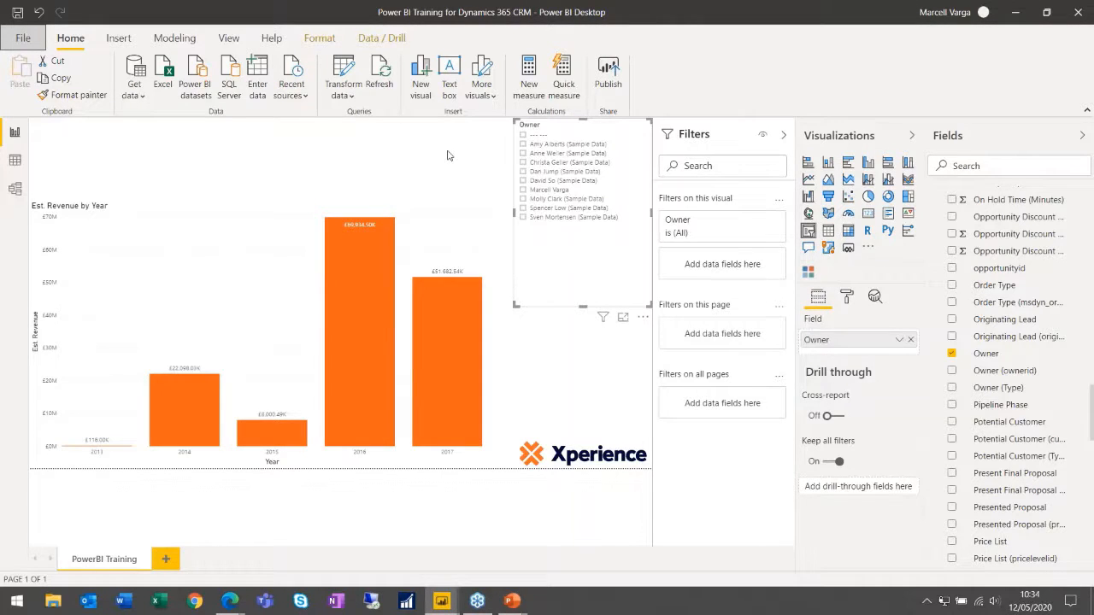
Convert the Owner slicer to the Chiclet Slicer visual and test it by selecting and clearing one owner
left_click(475, 154)
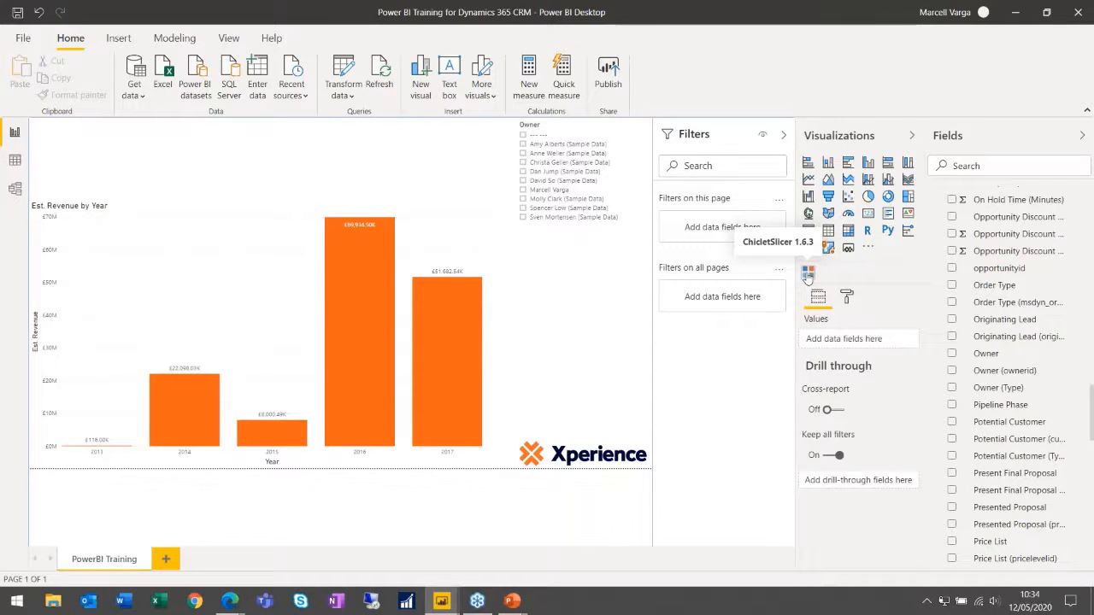
left_click(544, 248)
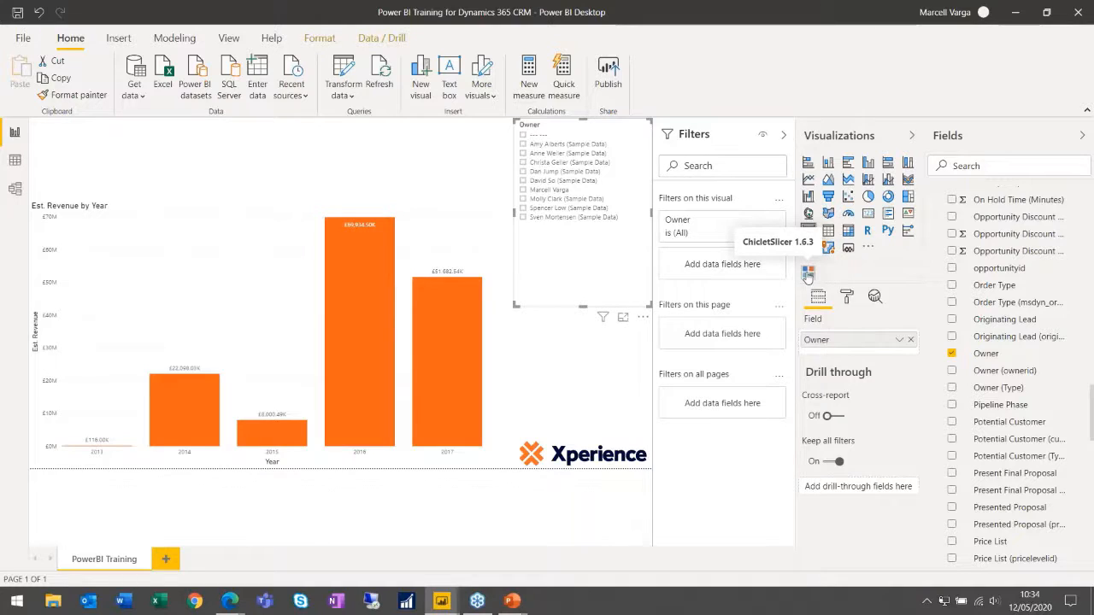
left_click(807, 273)
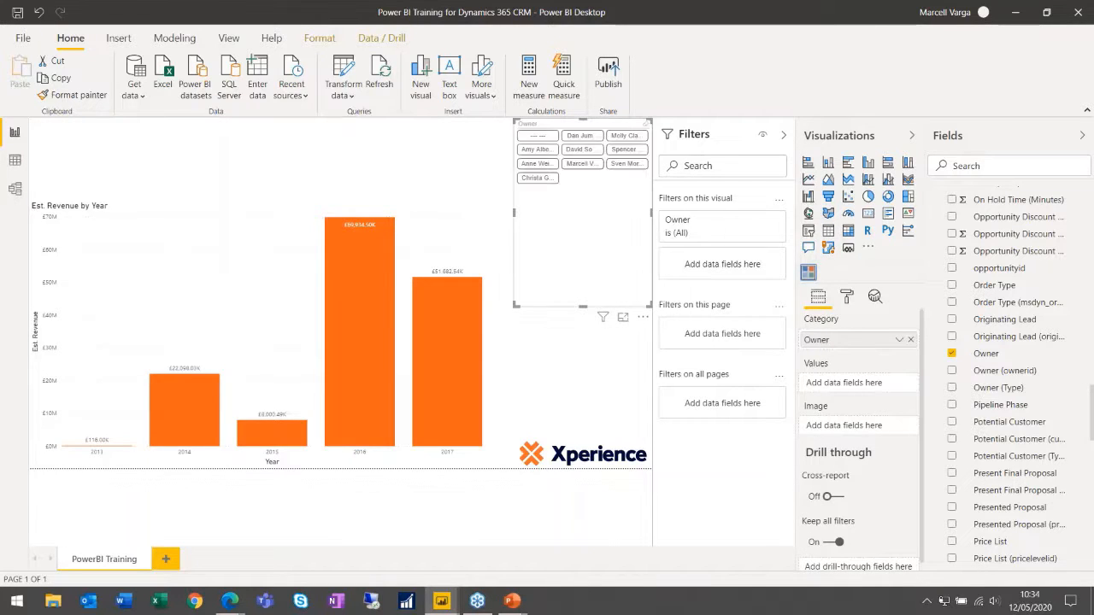
left_click(595, 150)
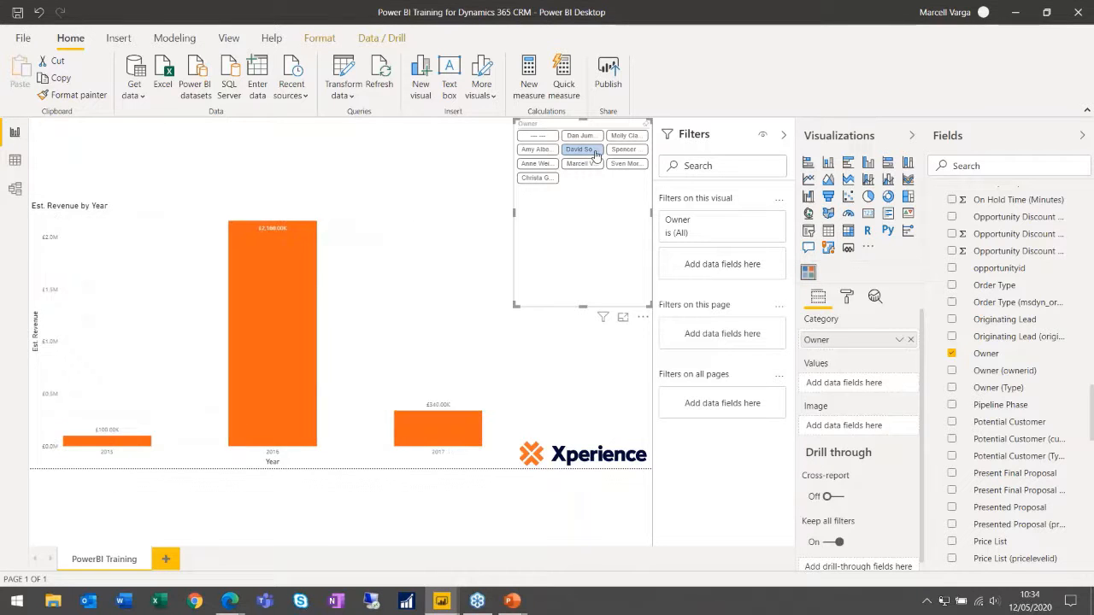
left_click(595, 152)
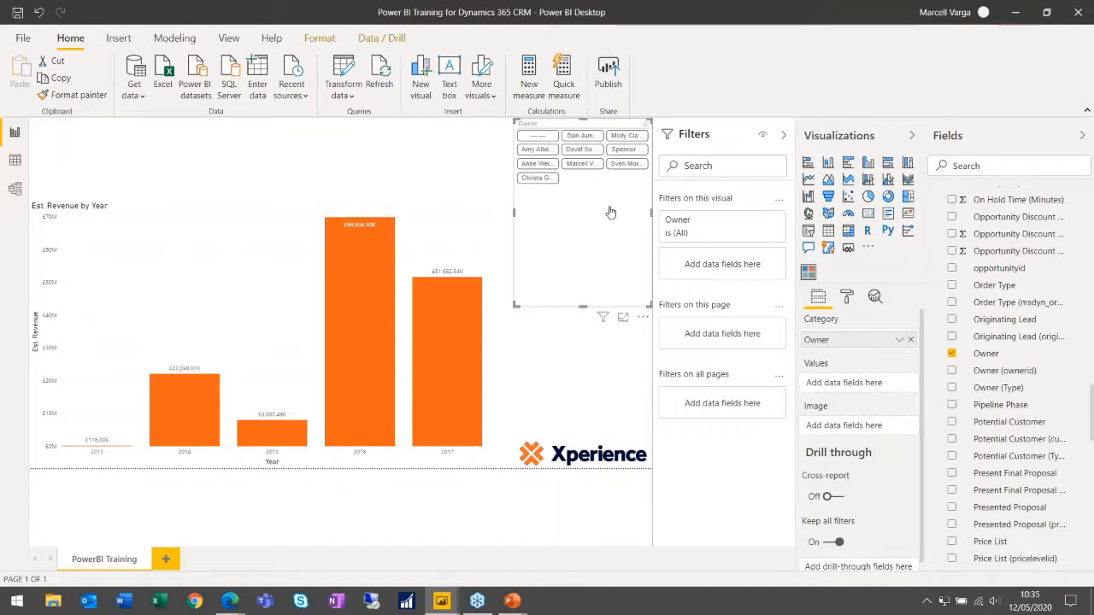
Shorten the Owner chiclet slicer and arrange its chiclets in 2 columns
left_click_drag(582, 305, 582, 292)
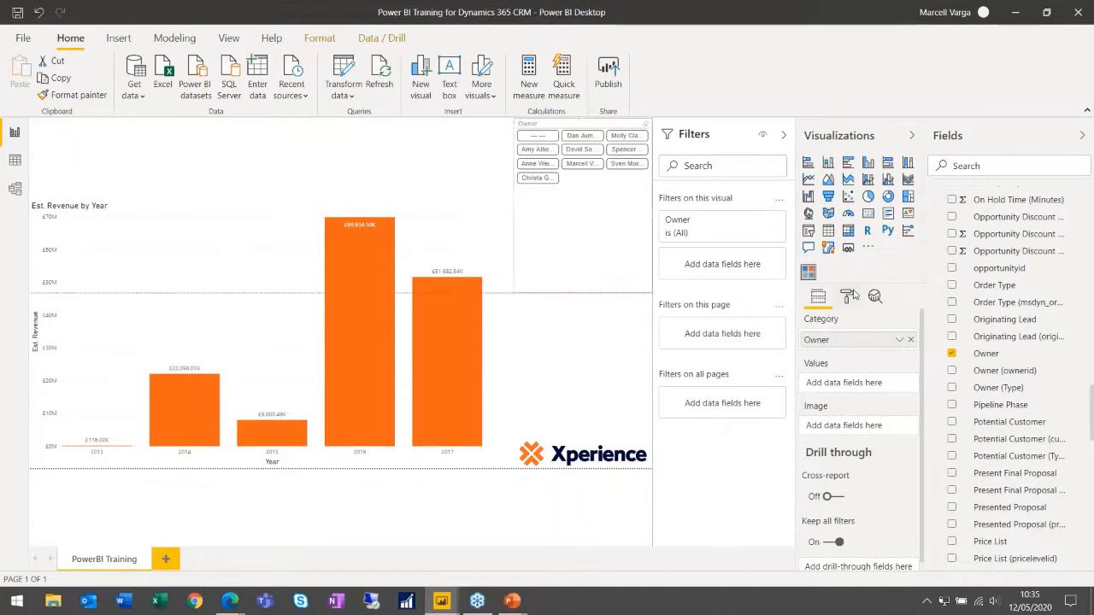
left_click(845, 298)
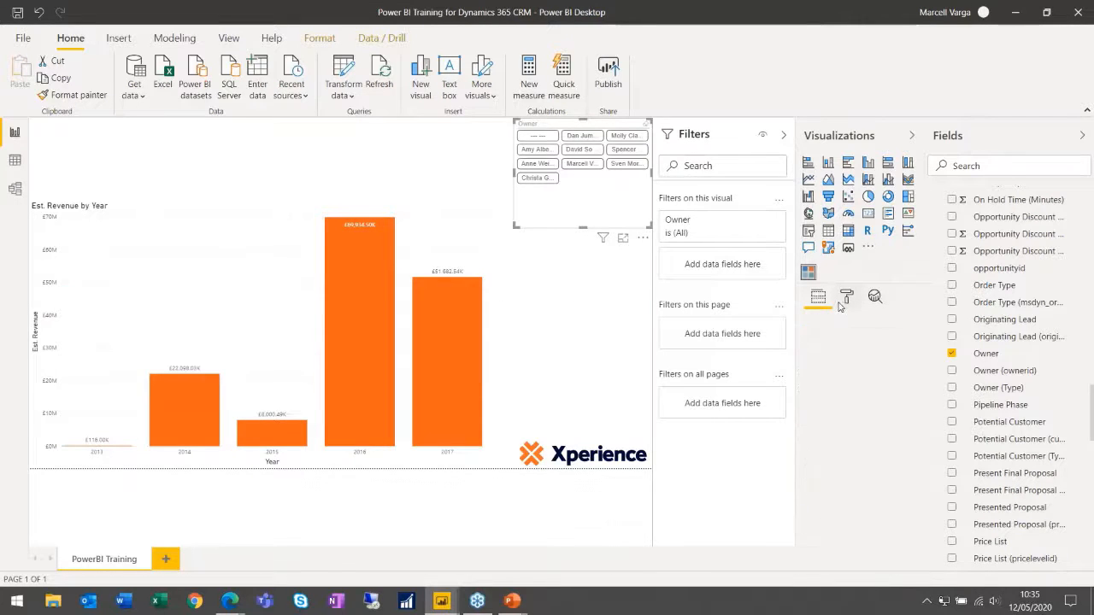
left_click(810, 351)
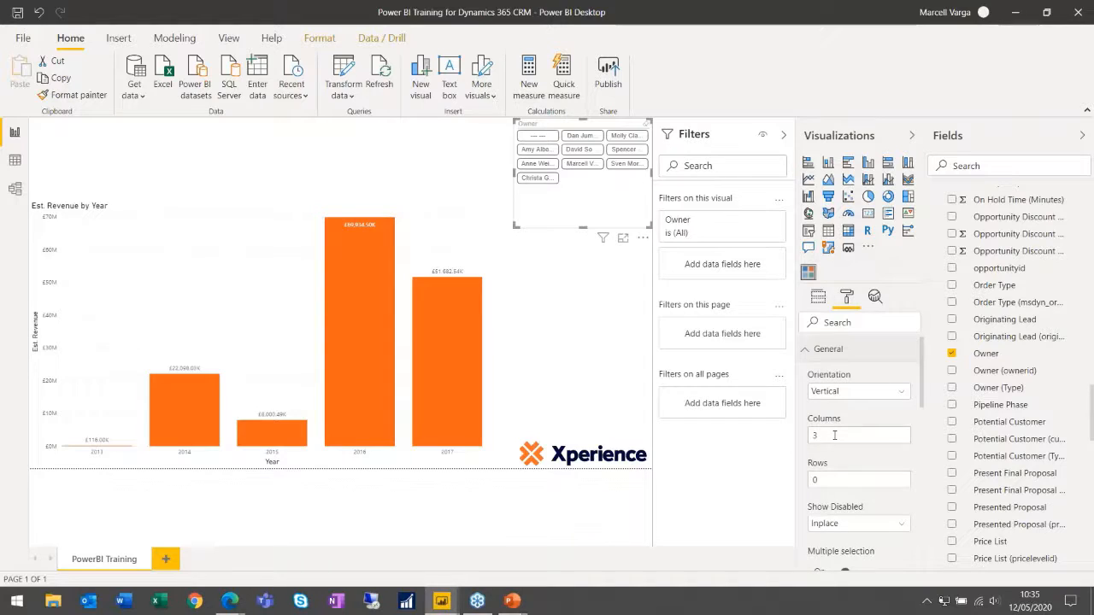
left_click(834, 435)
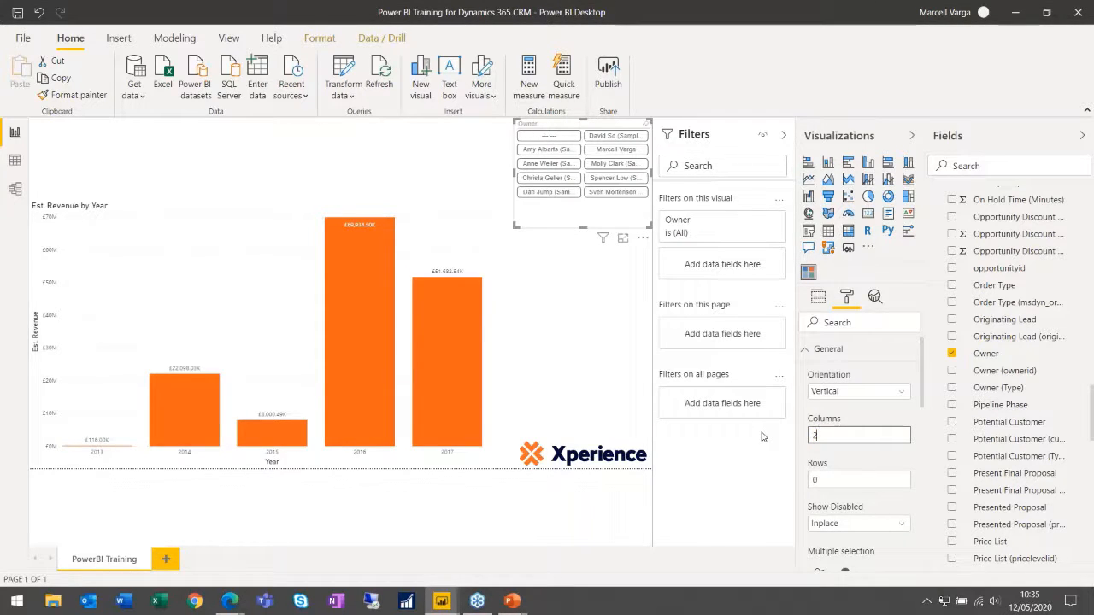
left_click(807, 349)
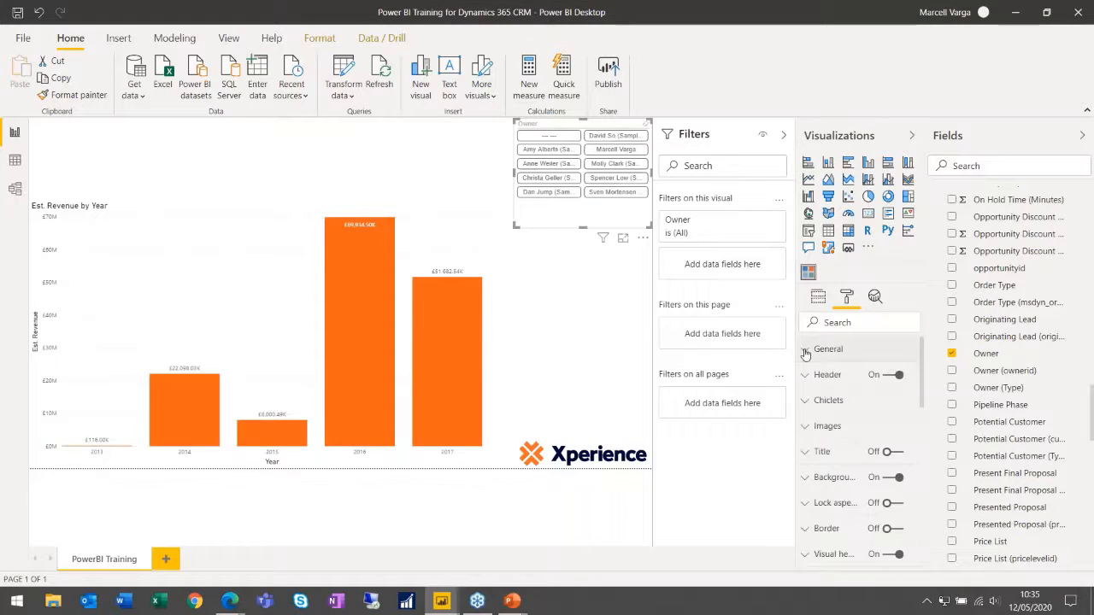
Test the Owner slicer by selecting and clearing one owner, and review its Chiclets and Title formatting options
left_click(601, 150)
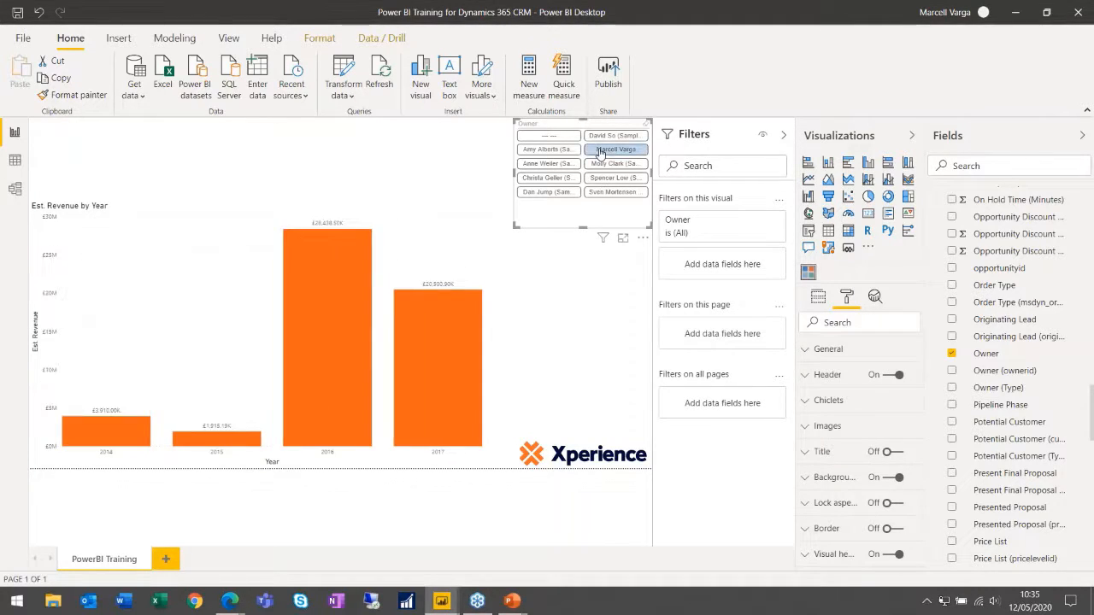
left_click(601, 151)
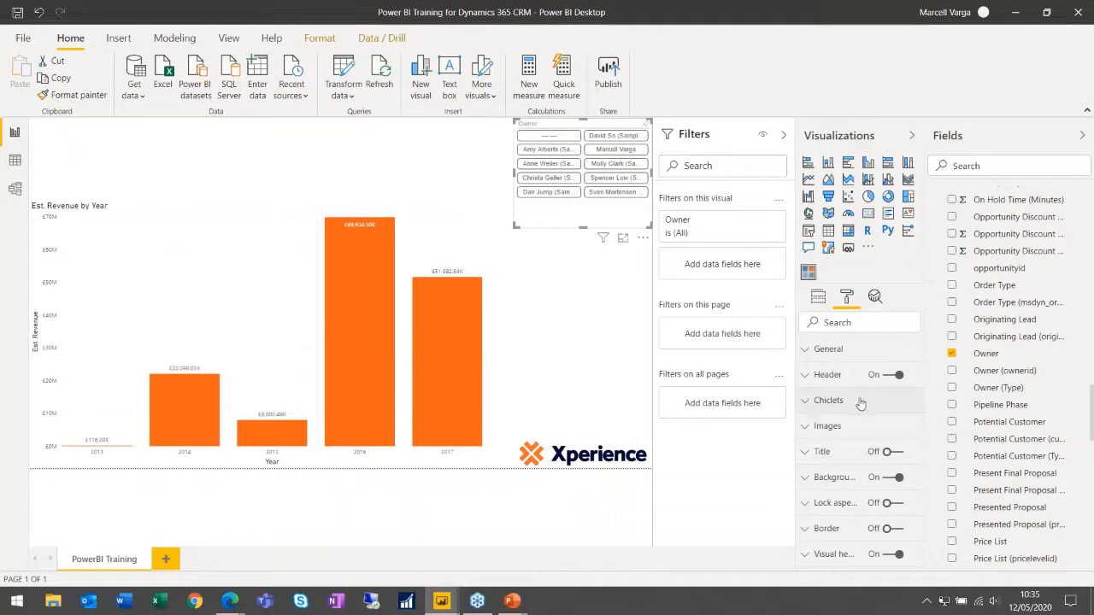
left_click(861, 402)
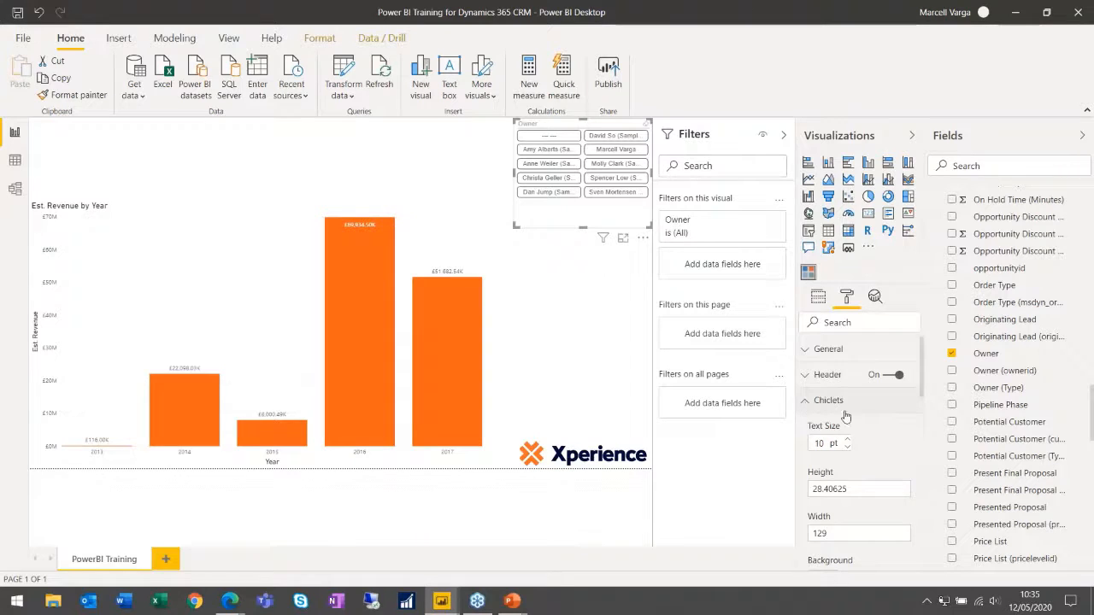
scroll(845, 420, "down", 2)
scroll(845, 420, "up", 2)
scroll(812, 392, "down", 1)
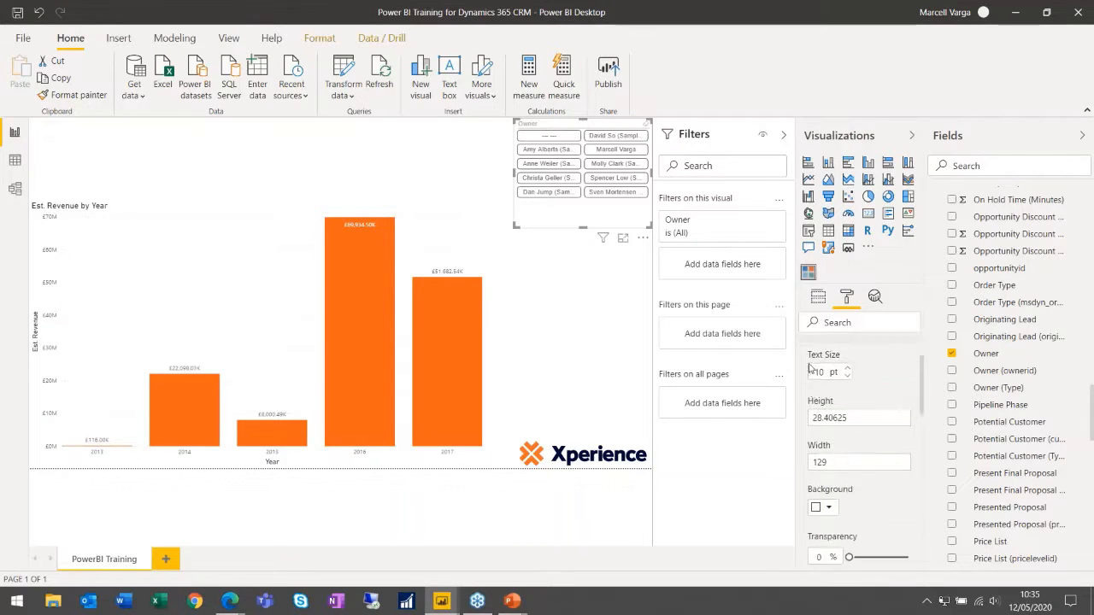
scroll(809, 369, "up", 1)
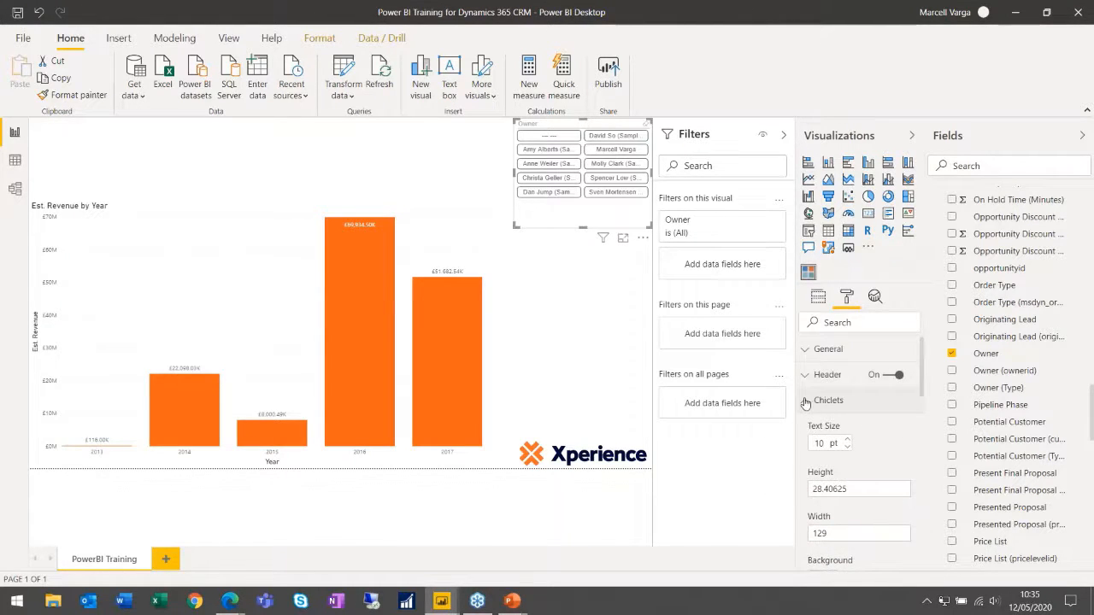
left_click(804, 400)
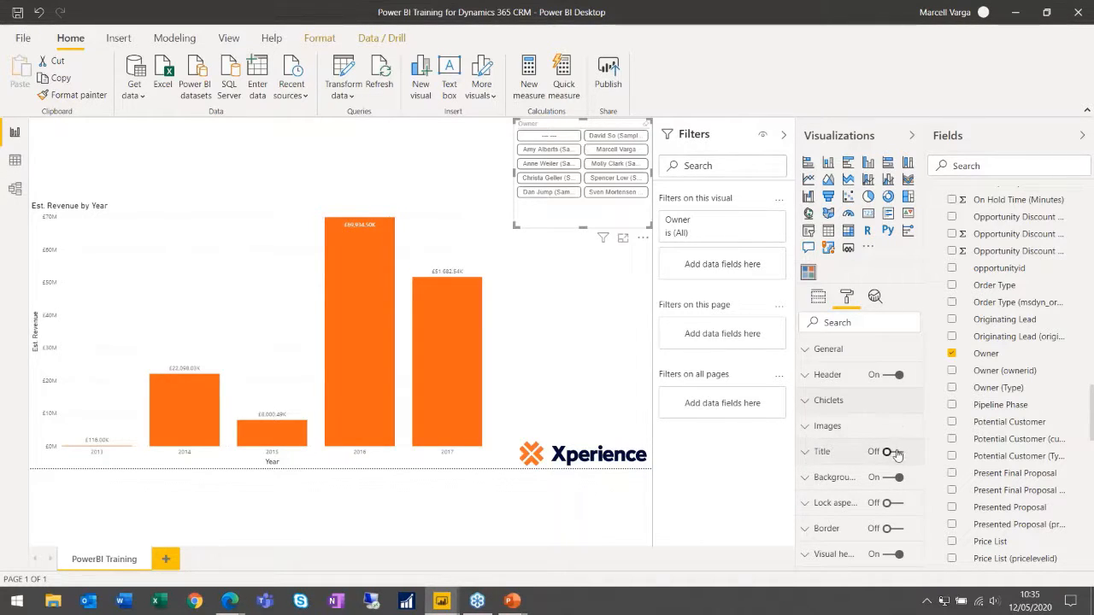
left_click(810, 451)
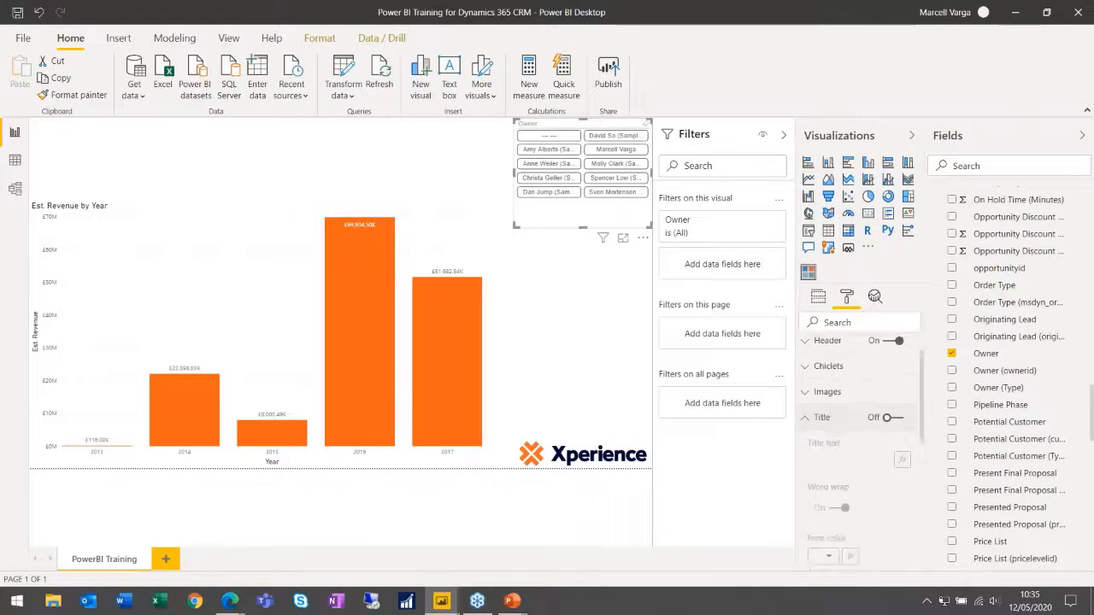
left_click(803, 457)
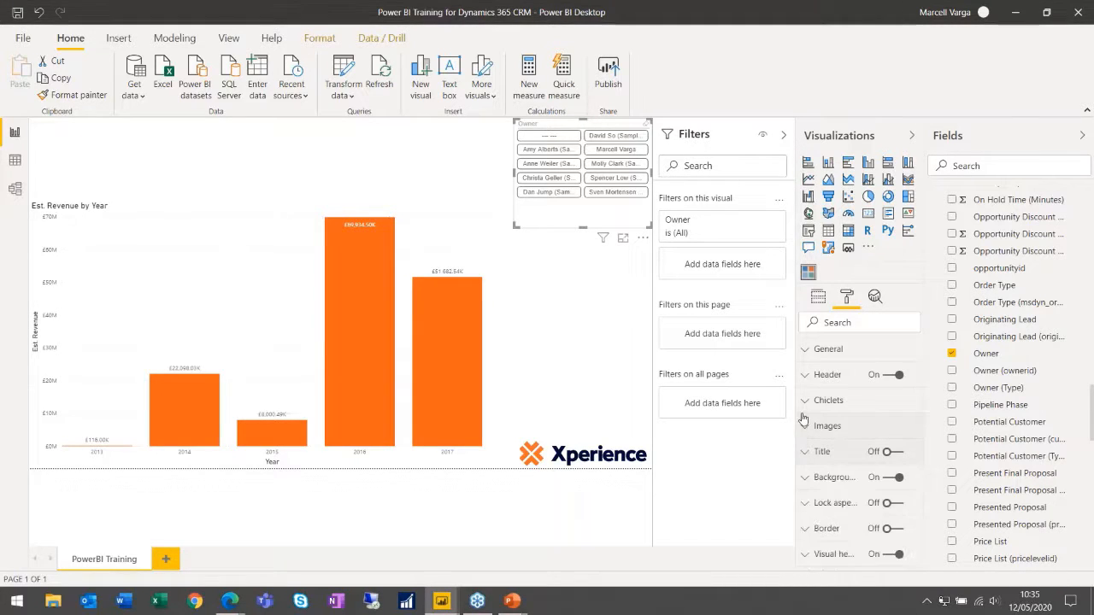
Set the Owner chiclets' selected color to orange and test it by selecting and clearing one owner
left_click(805, 399)
scroll(864, 469, "down", 5)
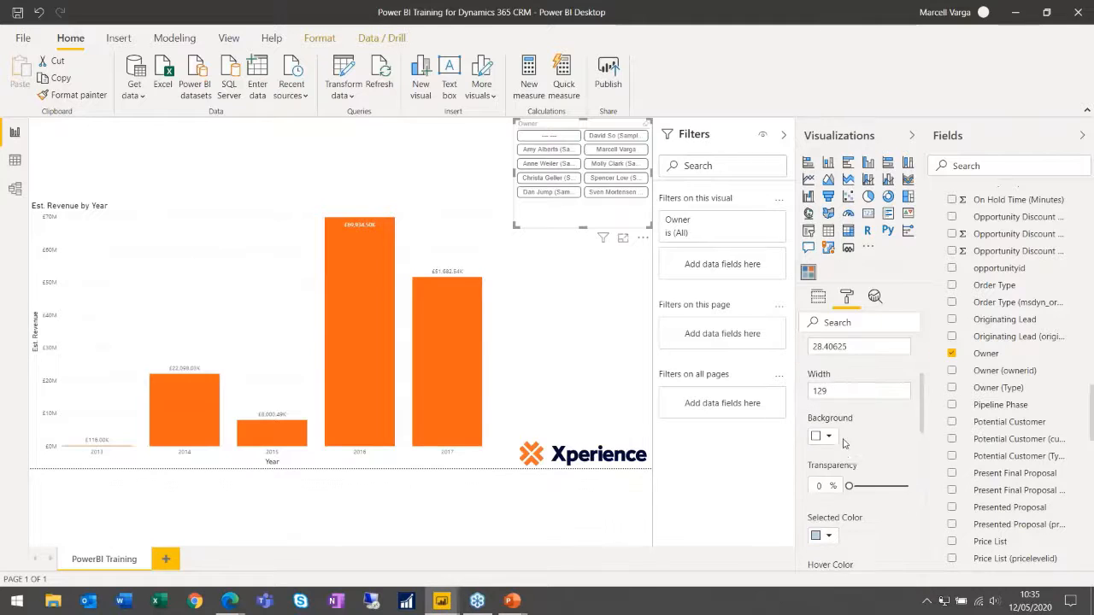
left_click(828, 466)
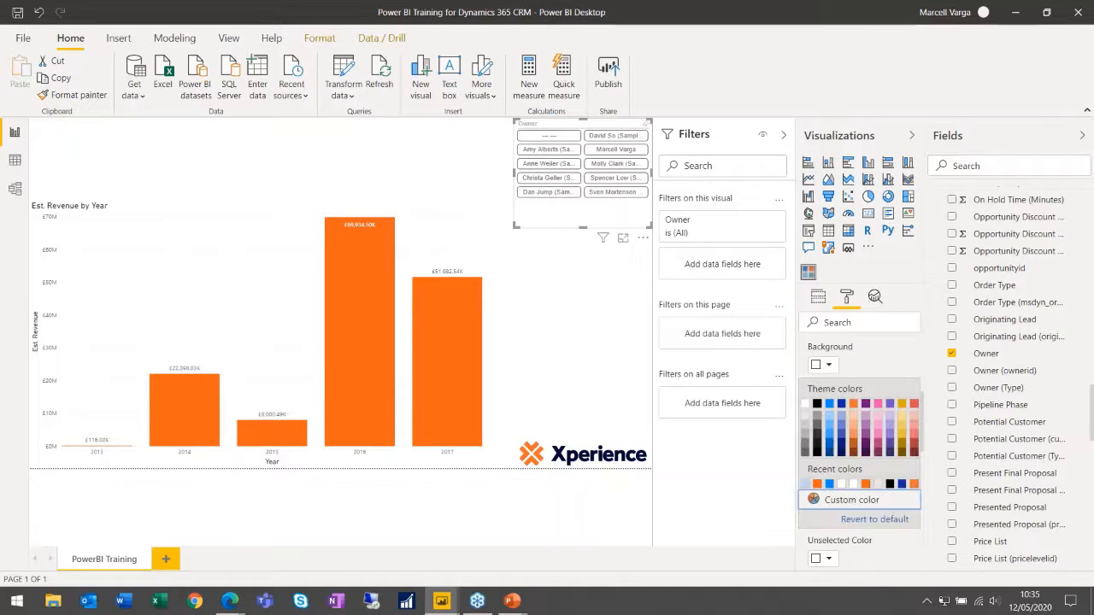
left_click(816, 485)
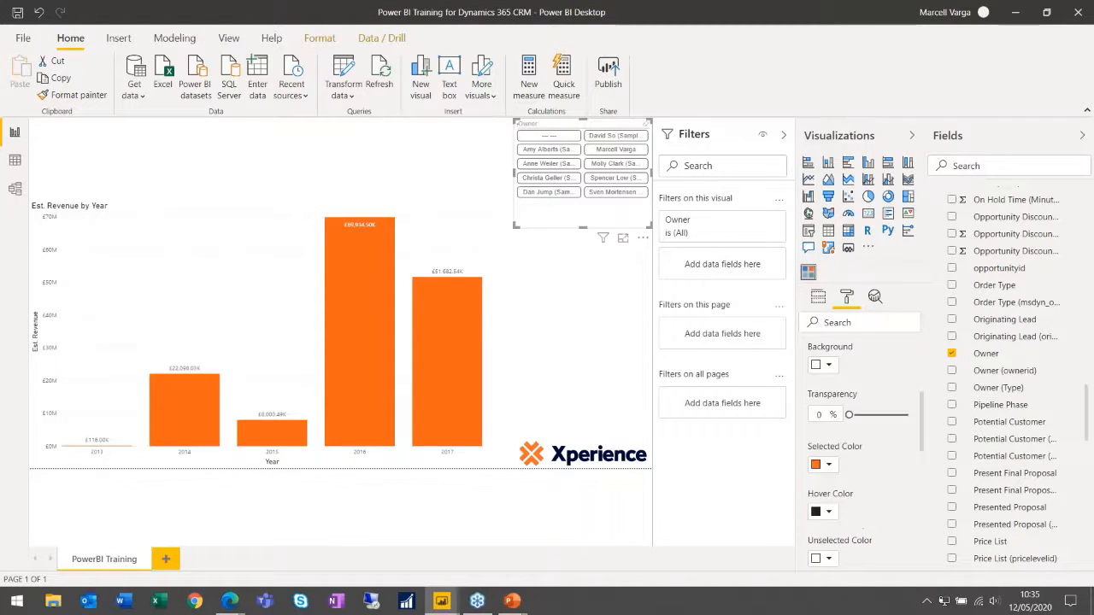
left_click(612, 150)
left_click(612, 150)
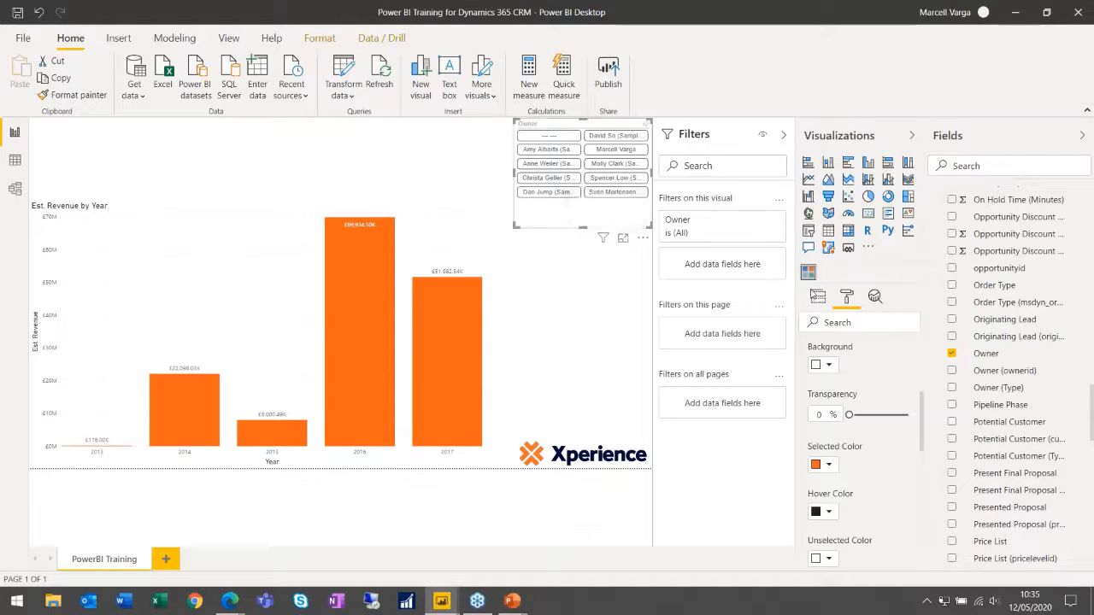
Add a Chiclet Slicer for the Year level of Est. Close Date below the Owner slicer
left_click(819, 298)
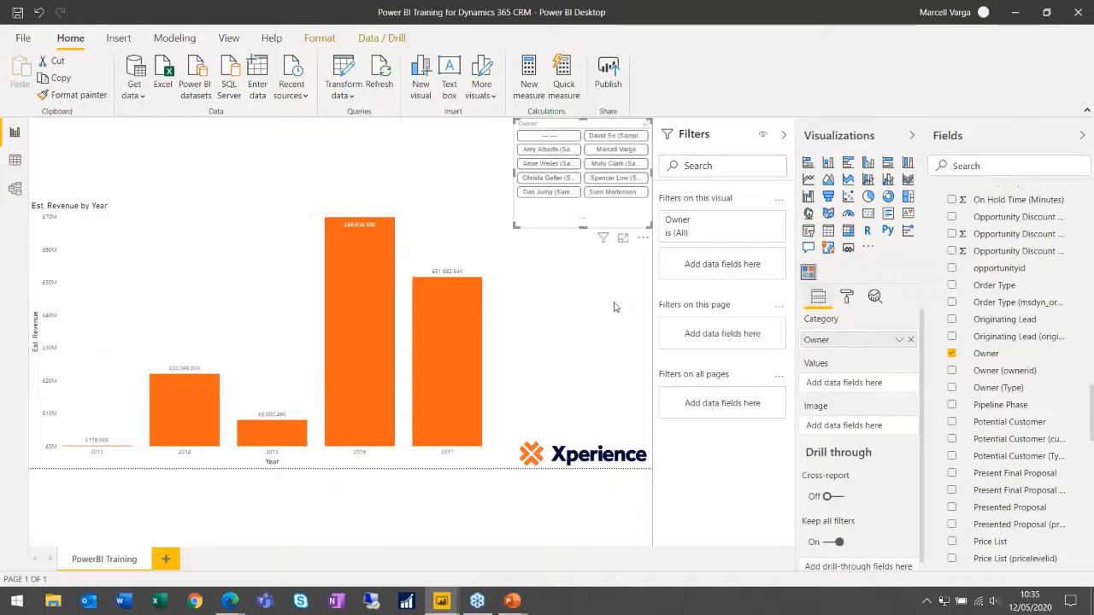
scroll(1011, 370, "up", 8)
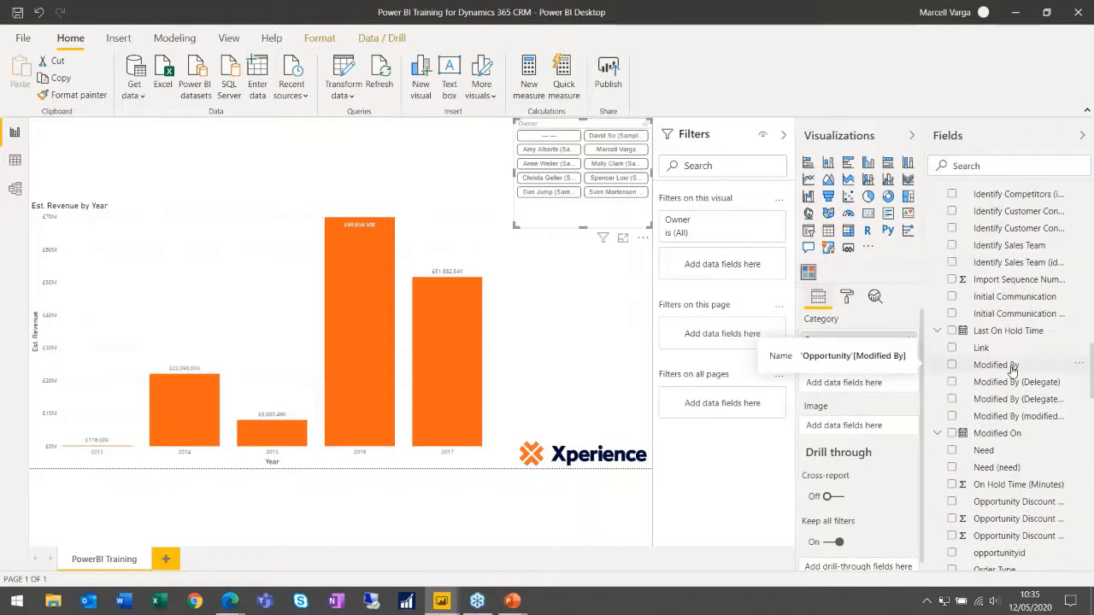
scroll(1011, 370, "up", 5)
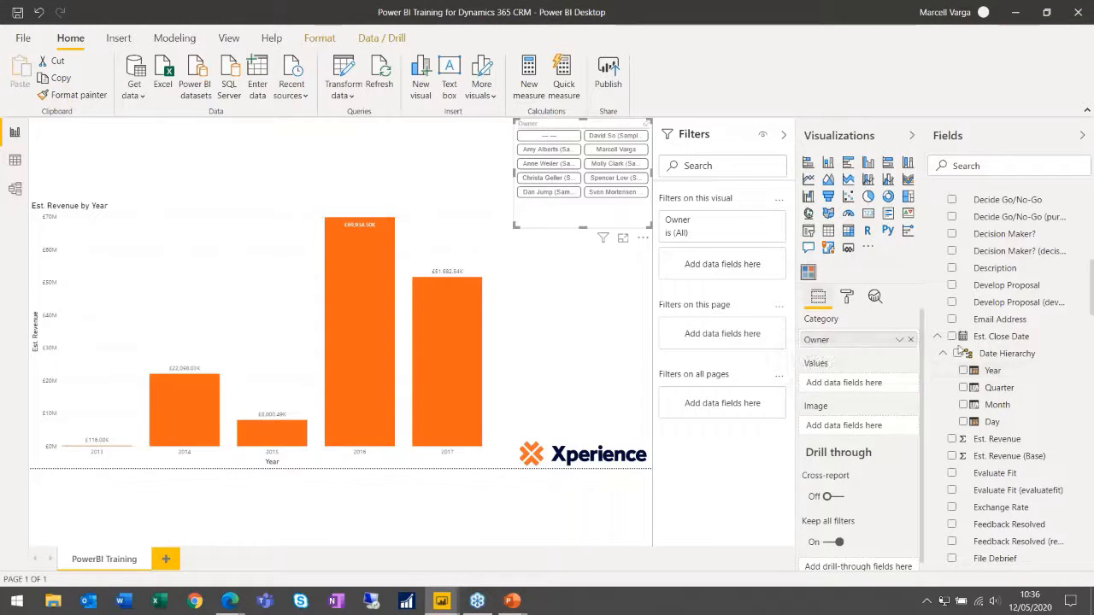
left_click(991, 372)
left_click_drag(618, 305, 588, 299)
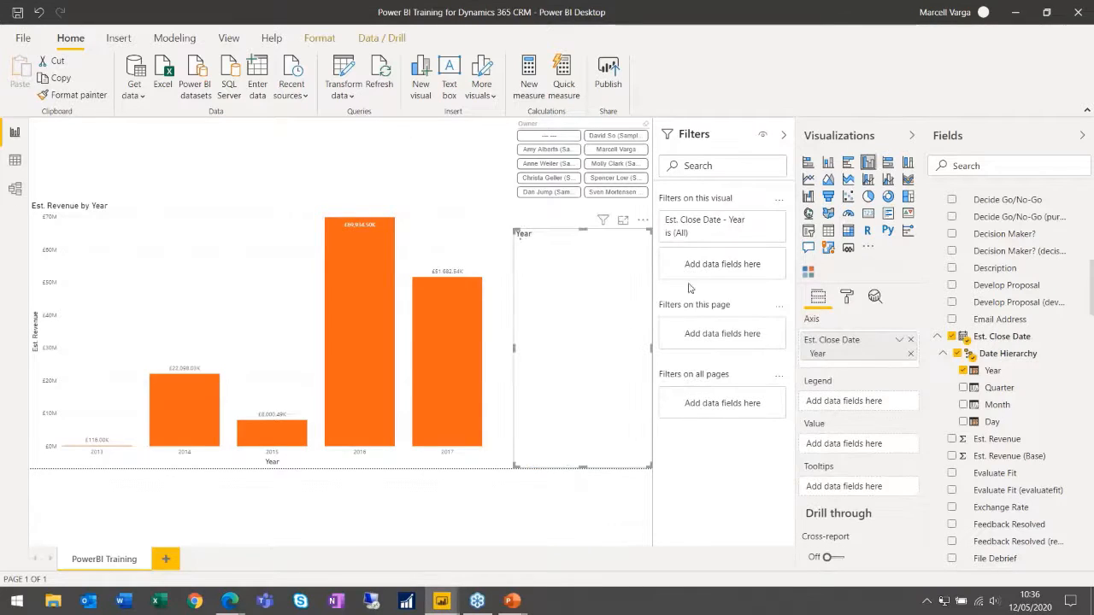
left_click(807, 271)
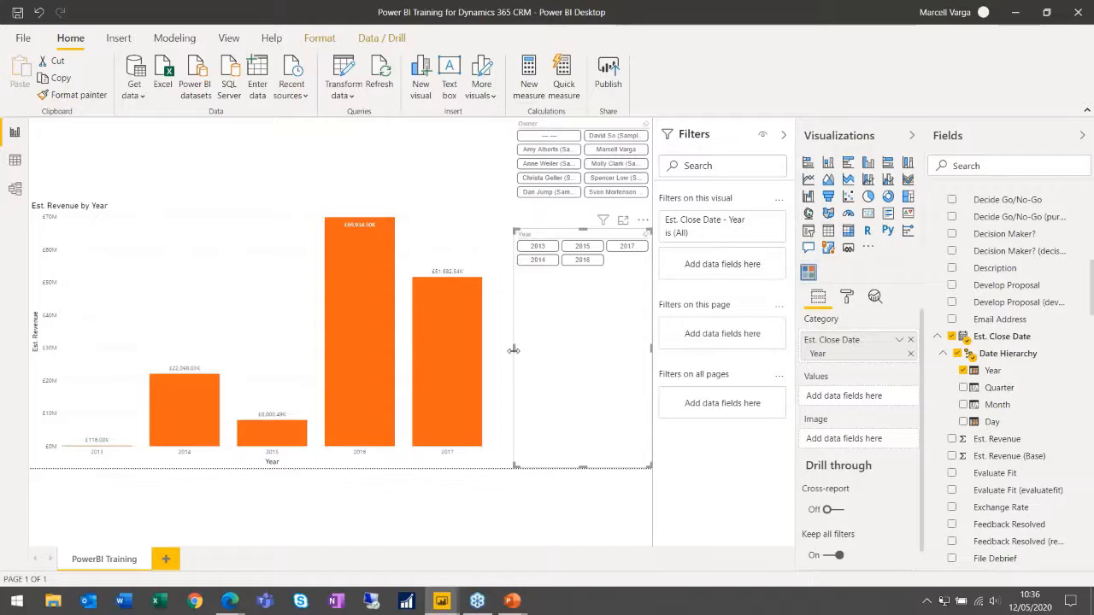
Narrow the Year slicer from its left edge and shorten it so it clears the Xperience logo
left_click_drag(514, 348, 532, 322)
left_click(532, 322)
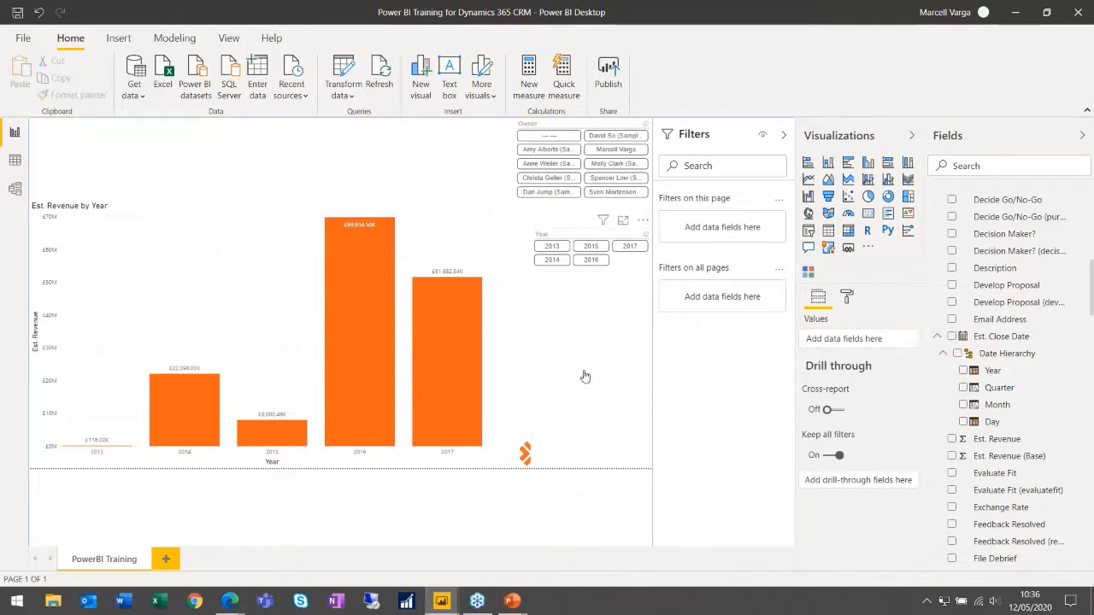
left_click(564, 308)
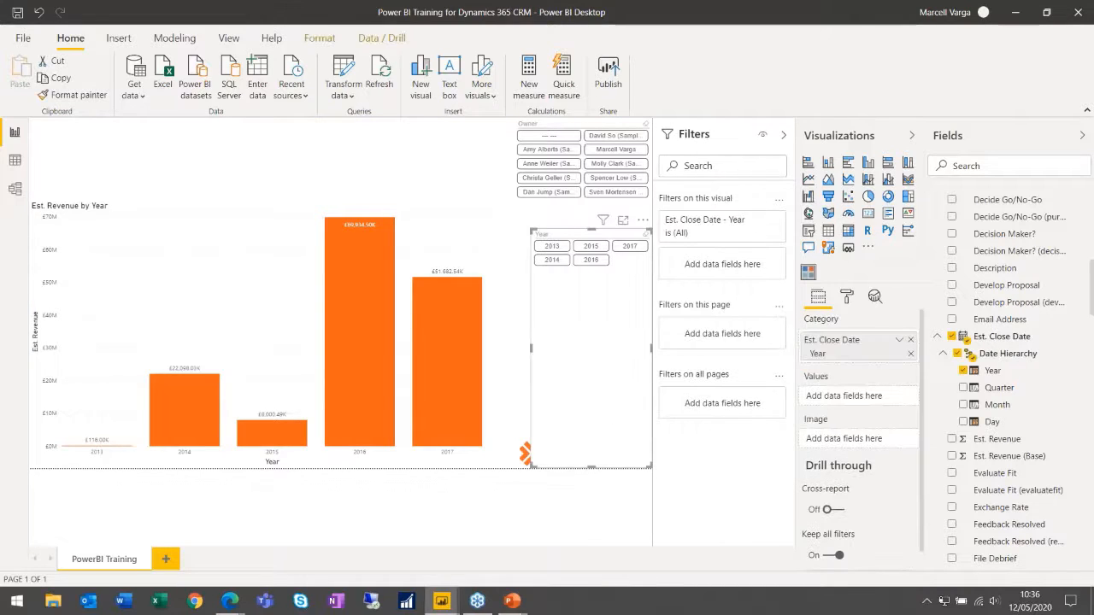
left_click_drag(590, 465, 587, 333)
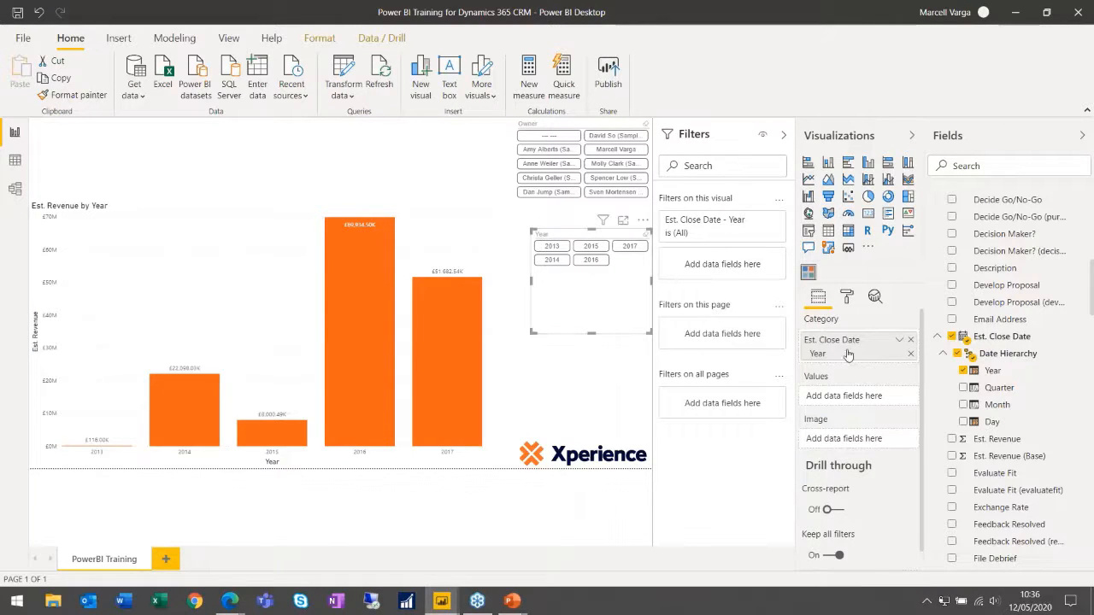
Arrange the Year slicer's chiclets in 1 column and deselect the slicer
left_click(847, 297)
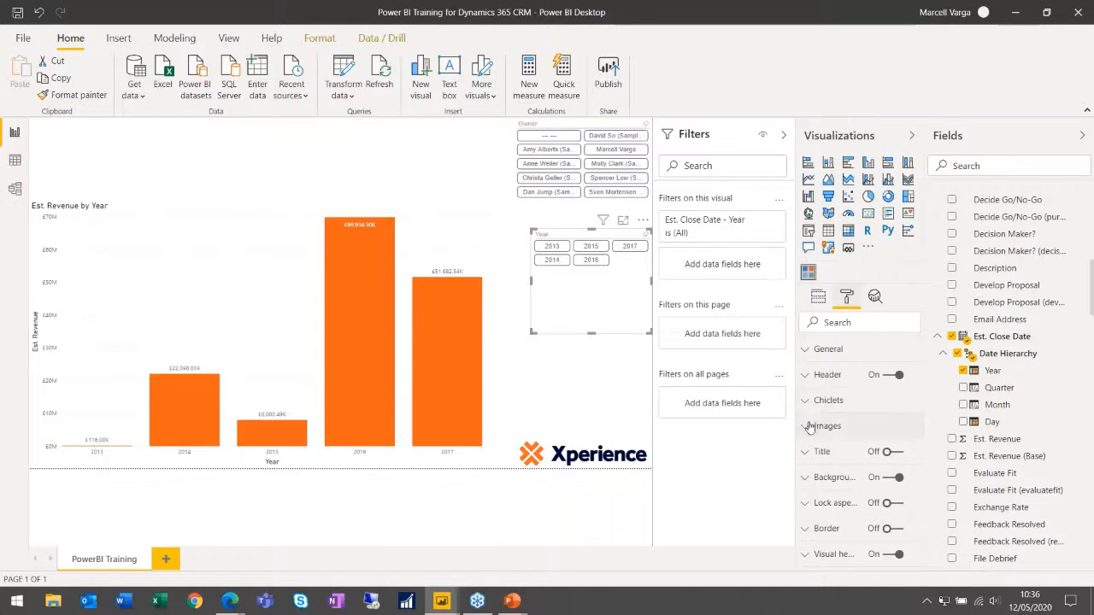
left_click(807, 349)
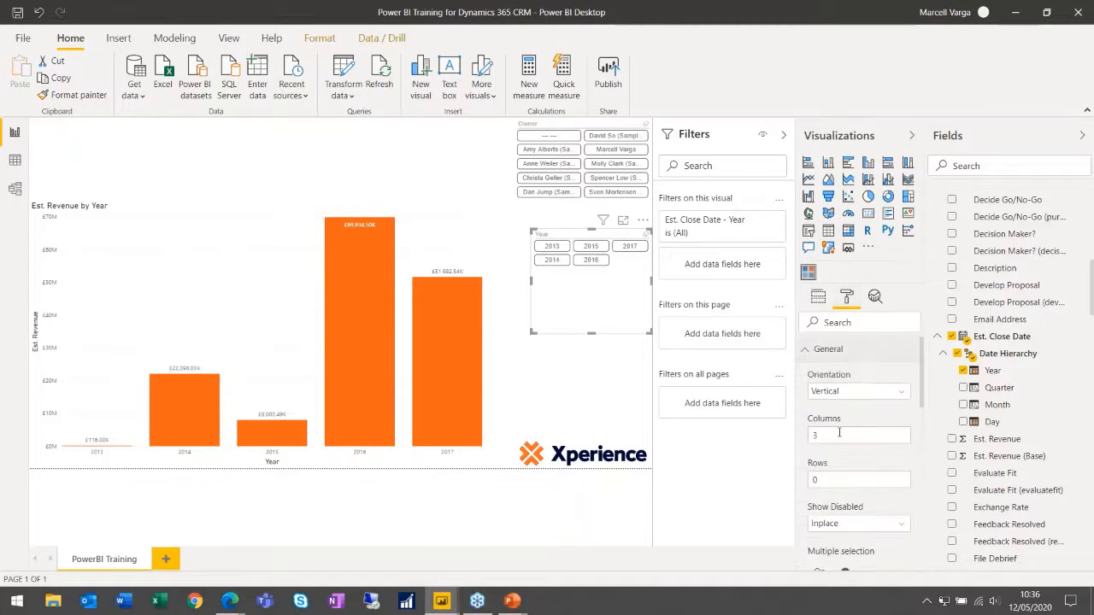
left_click(840, 435)
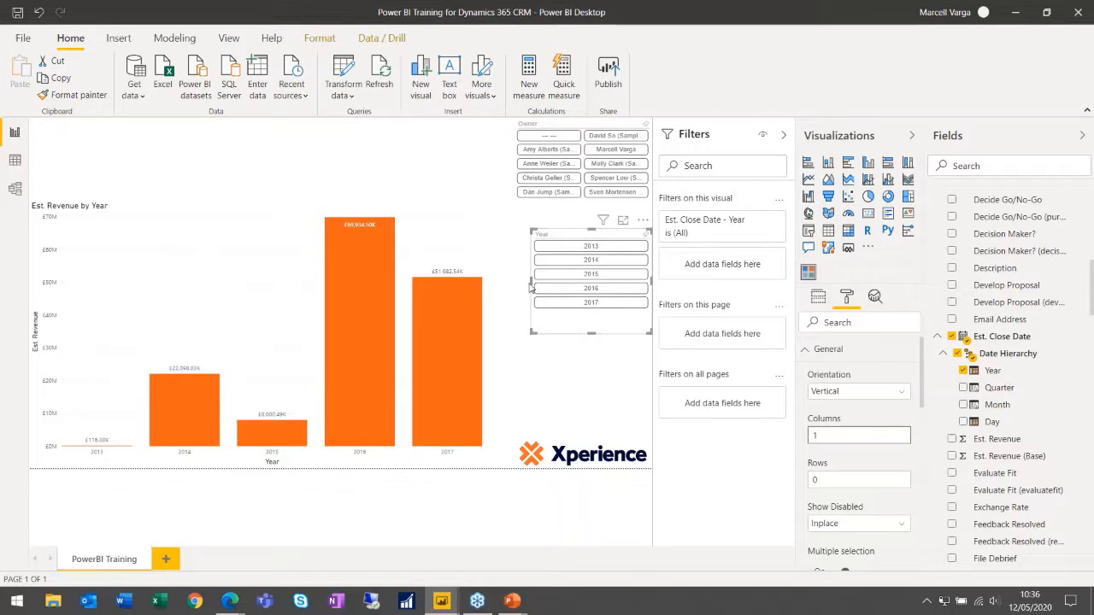
left_click(582, 365)
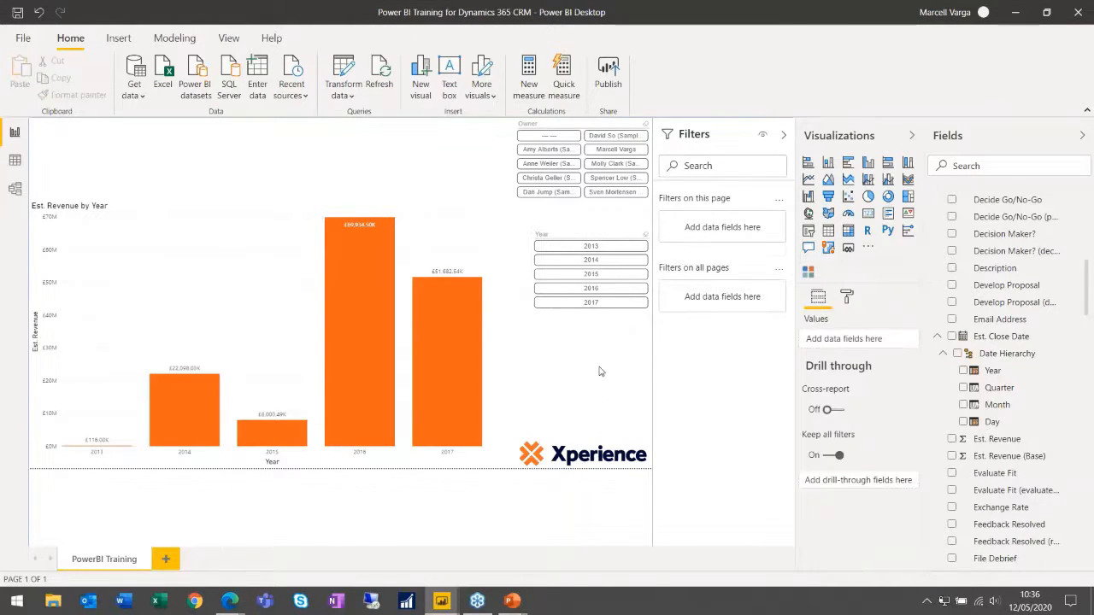
Test both slicers together by selecting and clearing 2017 and two individual owners, leaving no filter applied
left_click(592, 307)
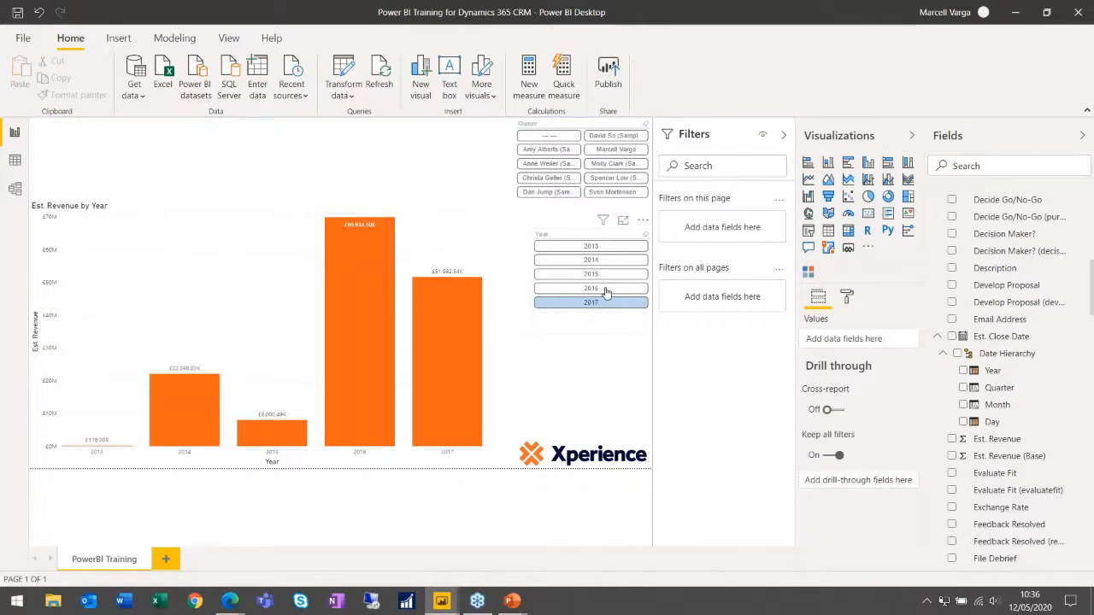
left_click(610, 151)
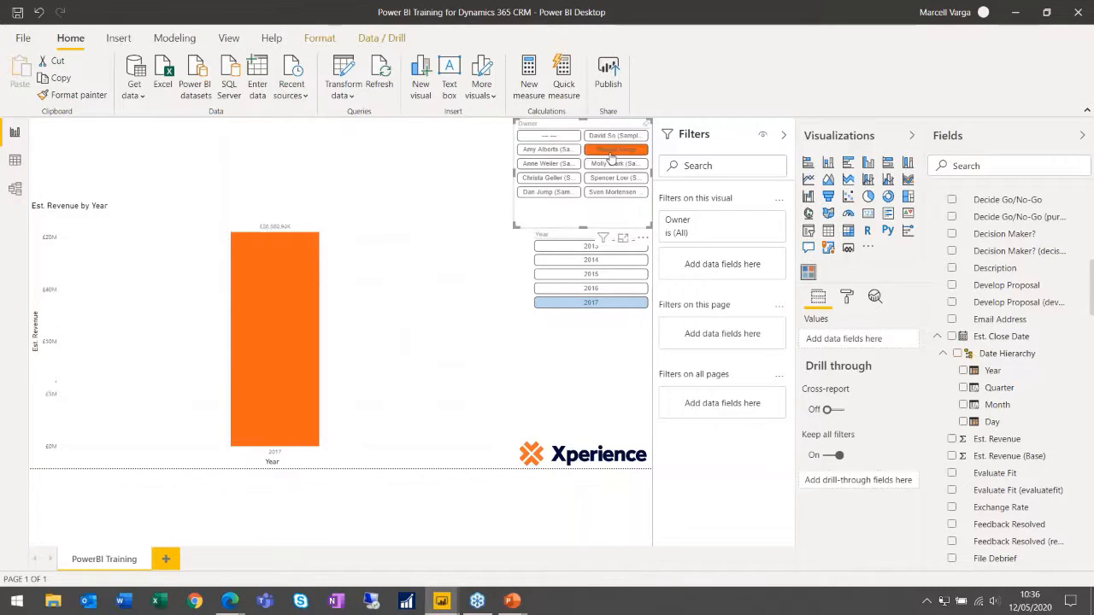
left_click(610, 151)
left_click(617, 304)
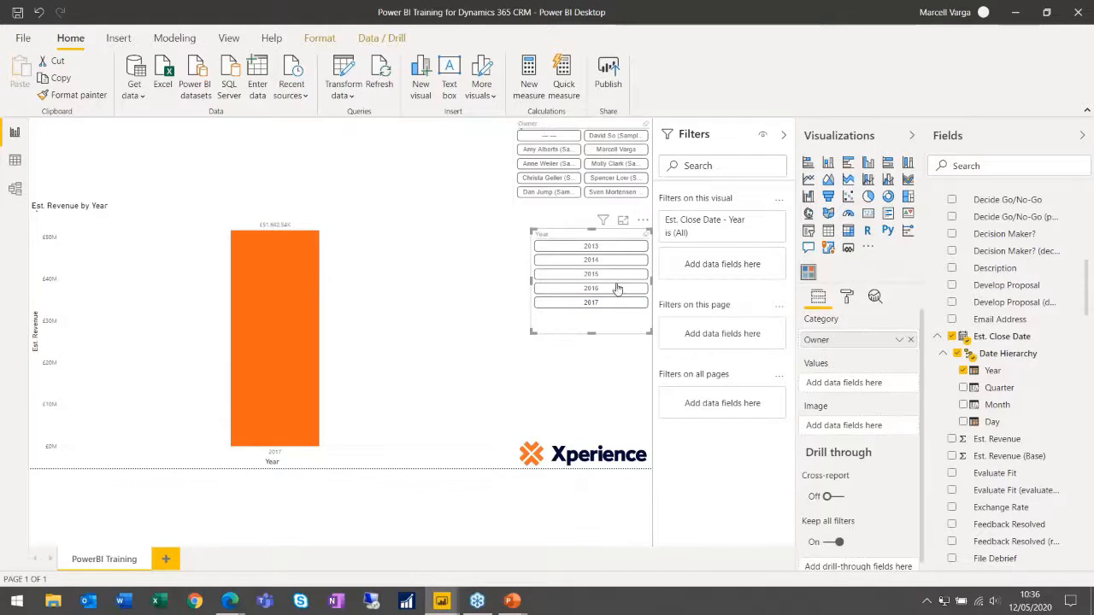
left_click(545, 163)
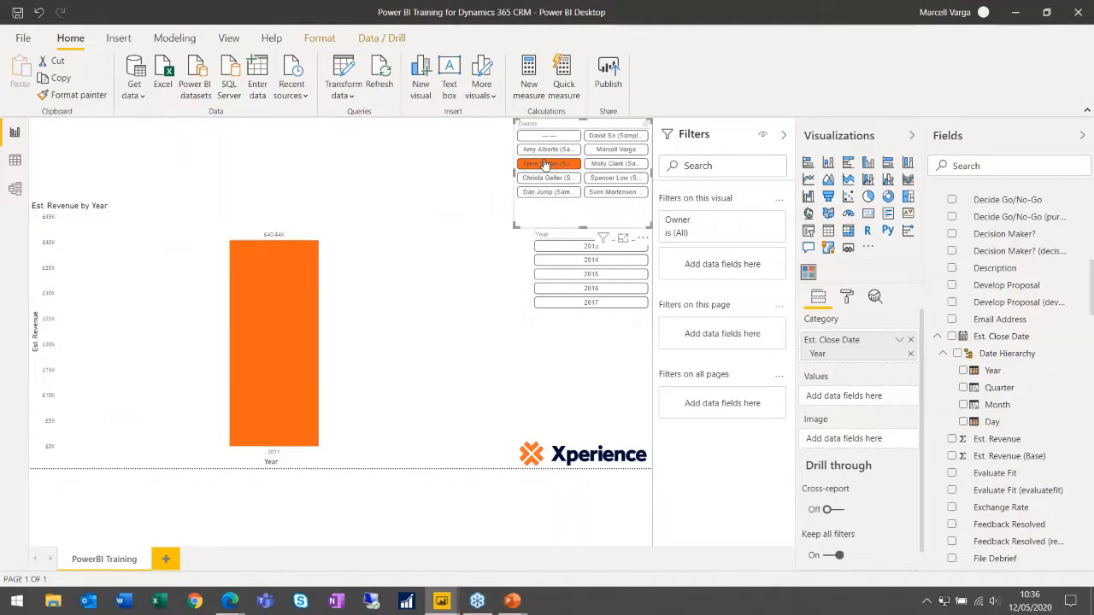
left_click(545, 164)
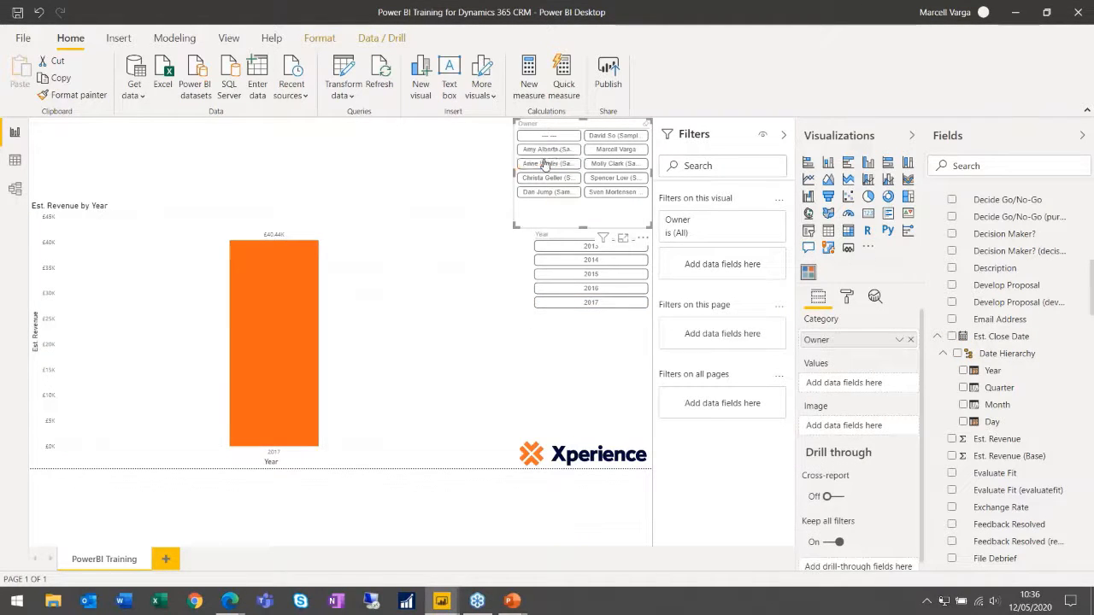
left_click(474, 164)
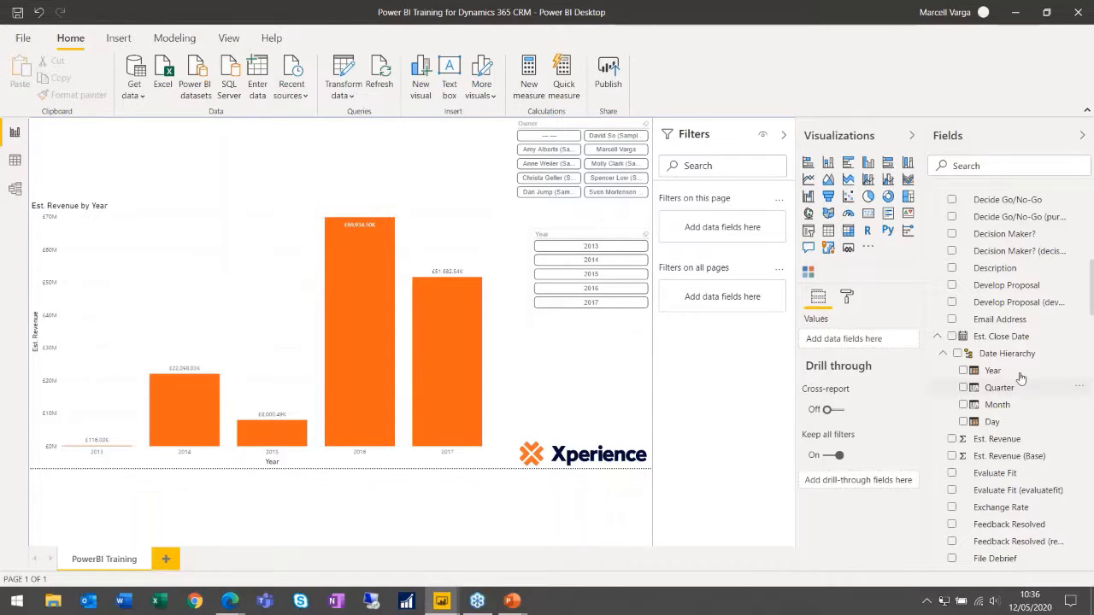
Add an Est. Close Date slicer above the revenue chart and switch its field from Date Hierarchy to plain Est. Close Date values
left_click_drag(1007, 338, 376, 166)
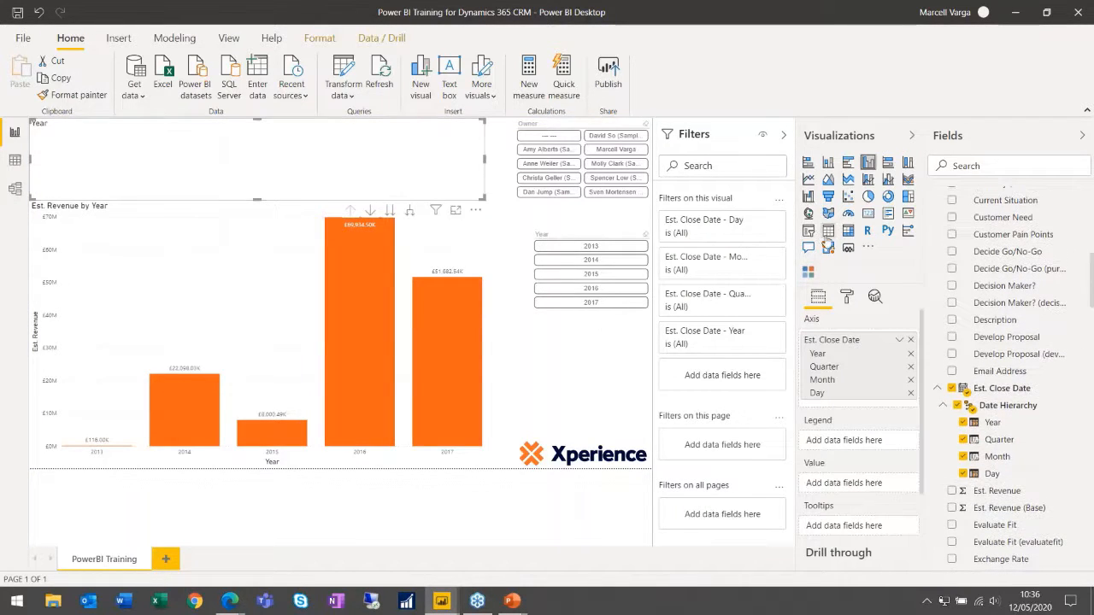
left_click(808, 230)
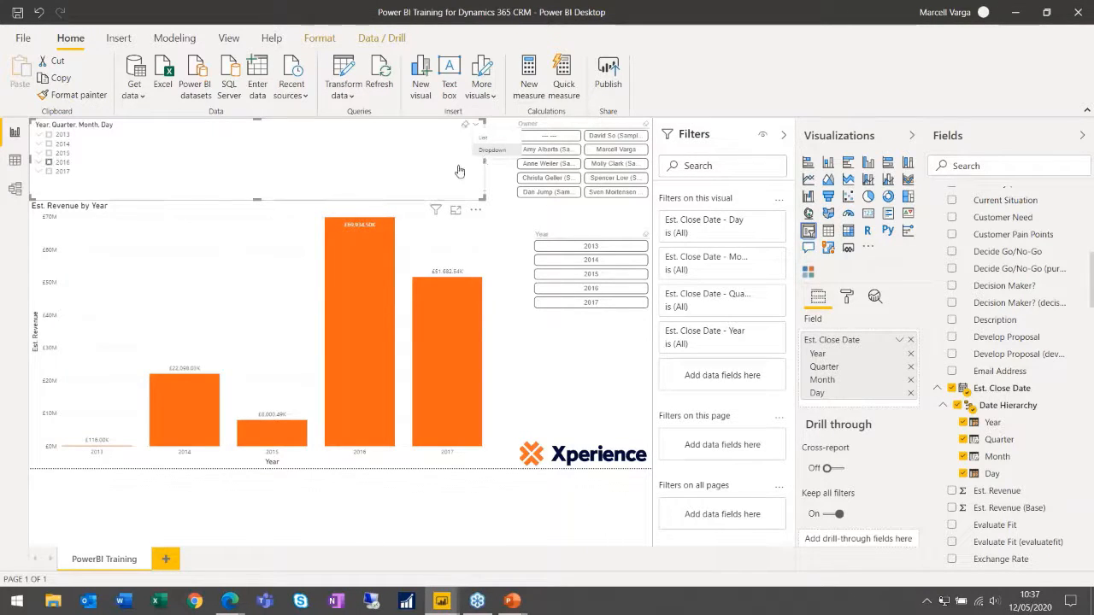
left_click(898, 339)
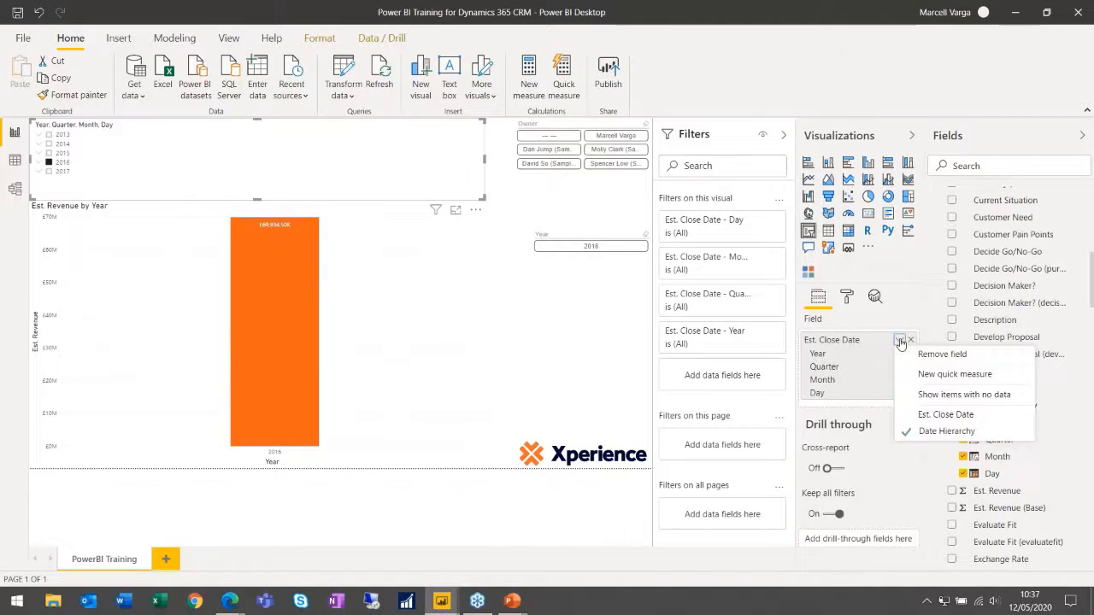
left_click(938, 428)
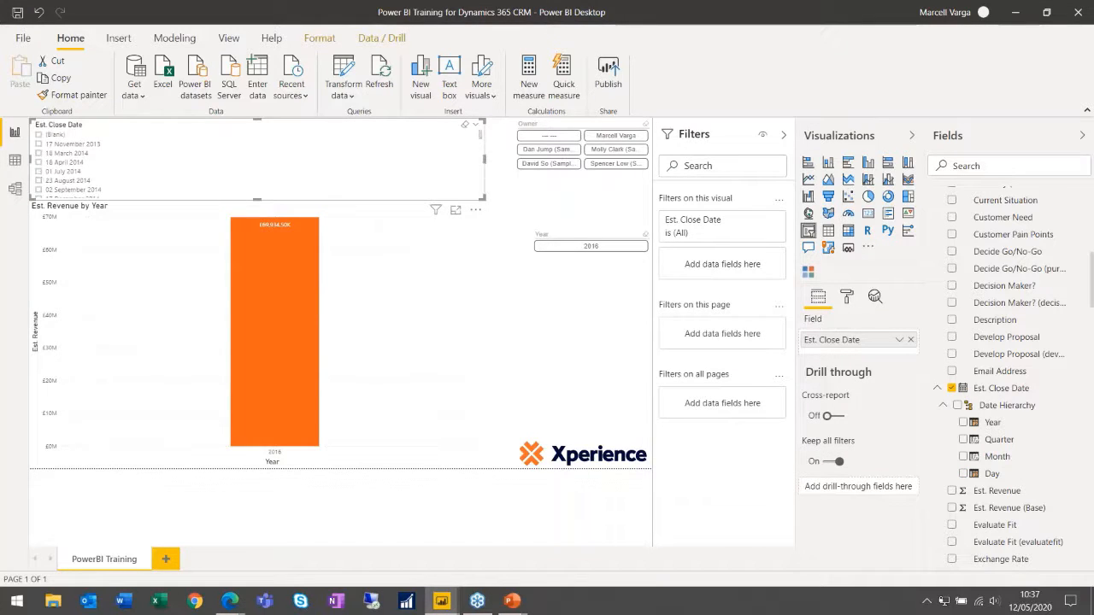
Set the Est. Close Date slicer to Between and try out its start-date calendar and range handles without changing the range
left_click(474, 127)
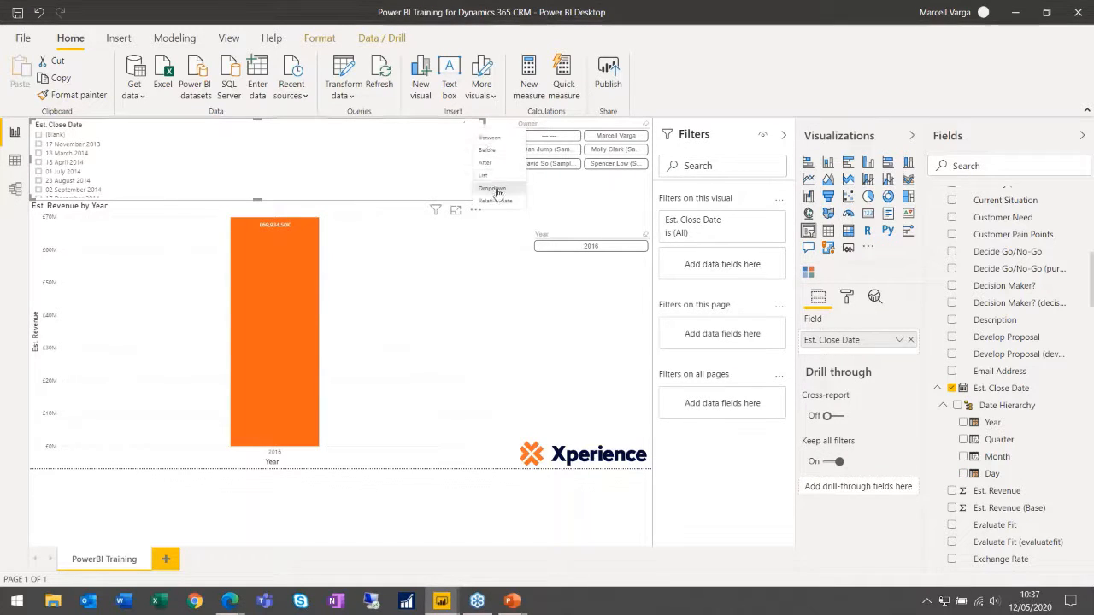
left_click(491, 138)
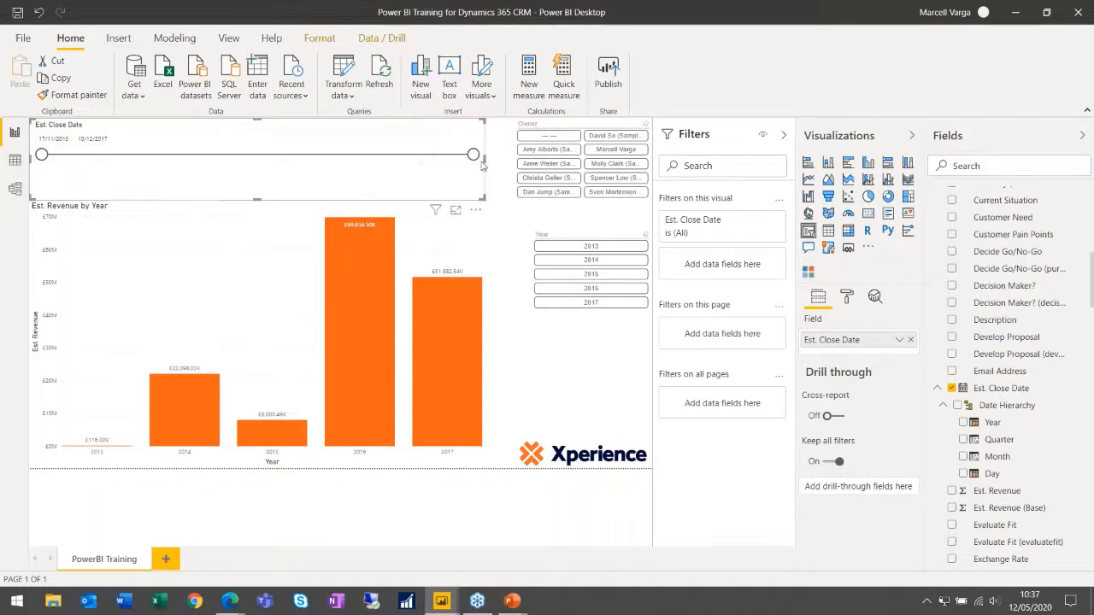
mouse_move(42, 155)
left_mouse_down()
mouse_move(297, 155)
mouse_move(42, 155)
left_mouse_up()
left_click(51, 138)
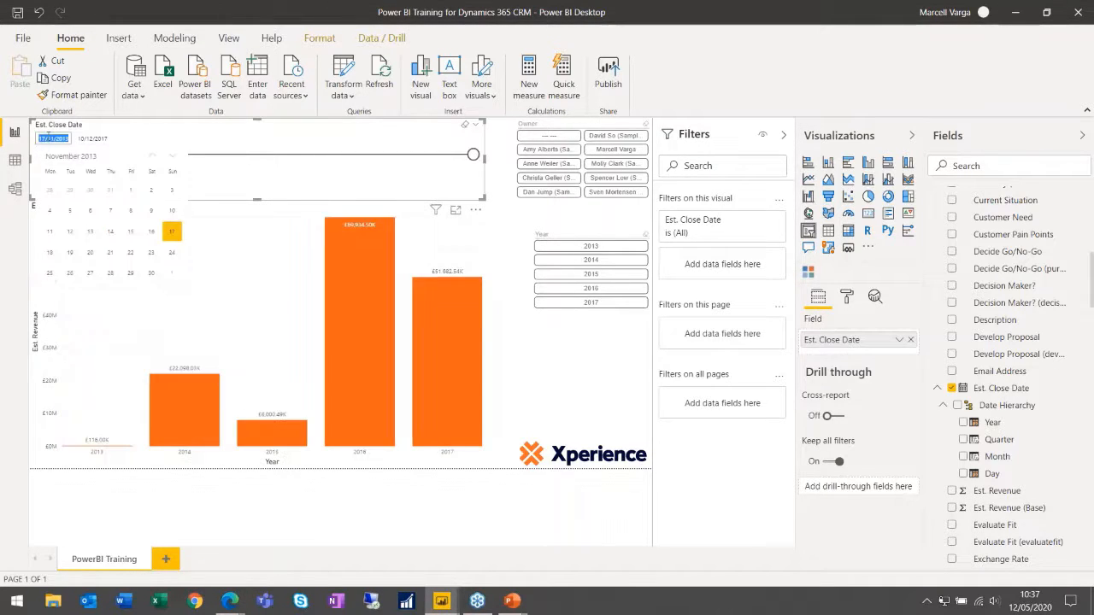
left_click(49, 137)
left_click(391, 160)
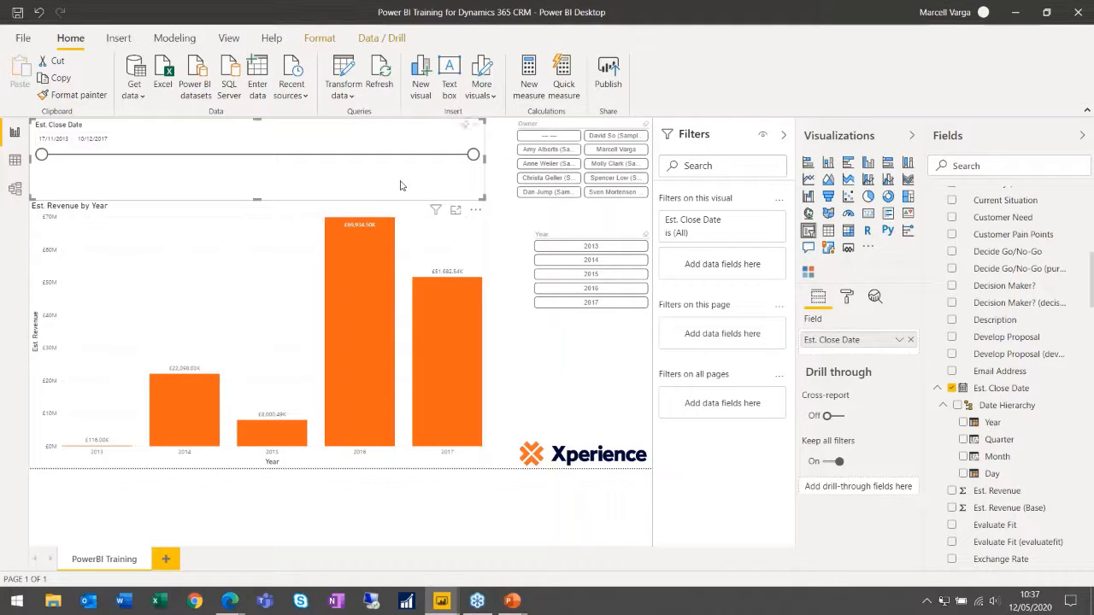
mouse_move(468, 160)
left_mouse_down()
mouse_move(359, 157)
mouse_move(474, 160)
left_mouse_up()
mouse_move(41, 154)
left_mouse_down()
mouse_move(178, 159)
mouse_move(41, 155)
left_mouse_up()
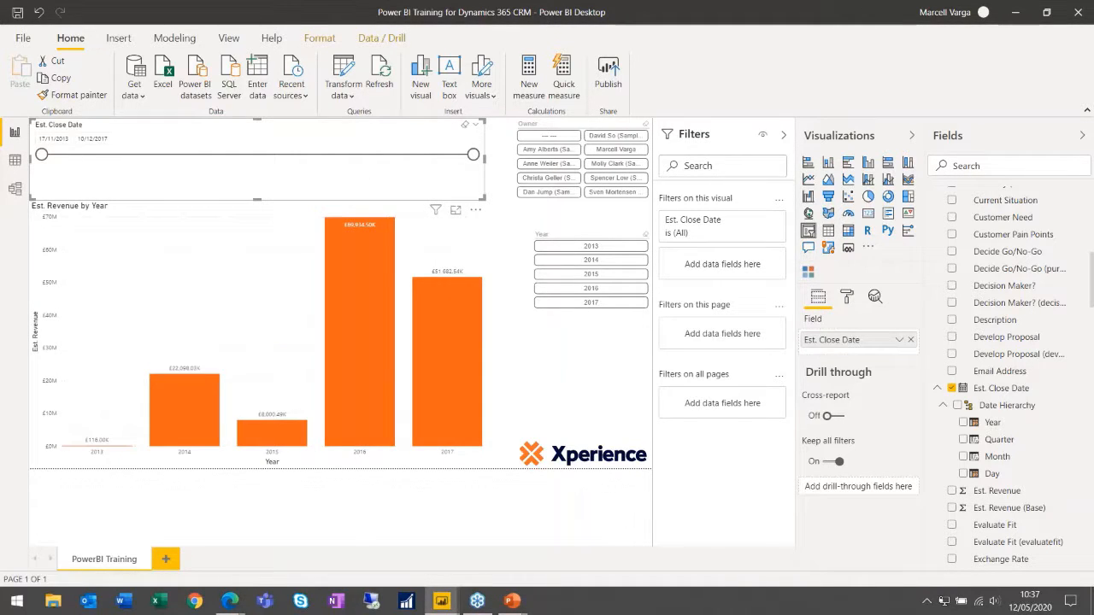
Switch the Est. Close Date slicer to Relative Date and filter it to the last 2 months
left_click(476, 124)
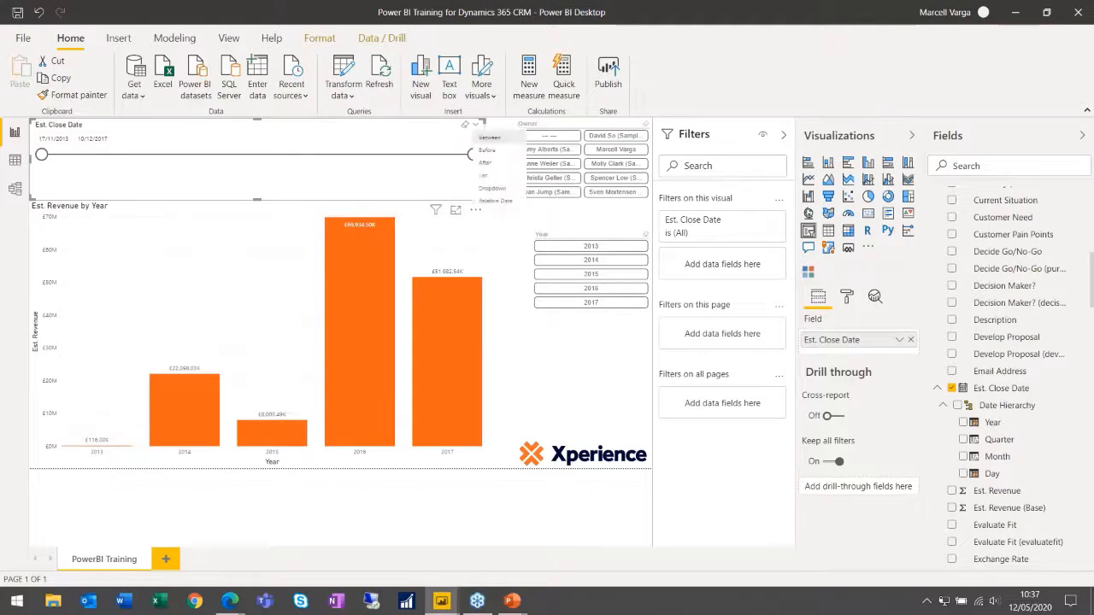
left_click(495, 201)
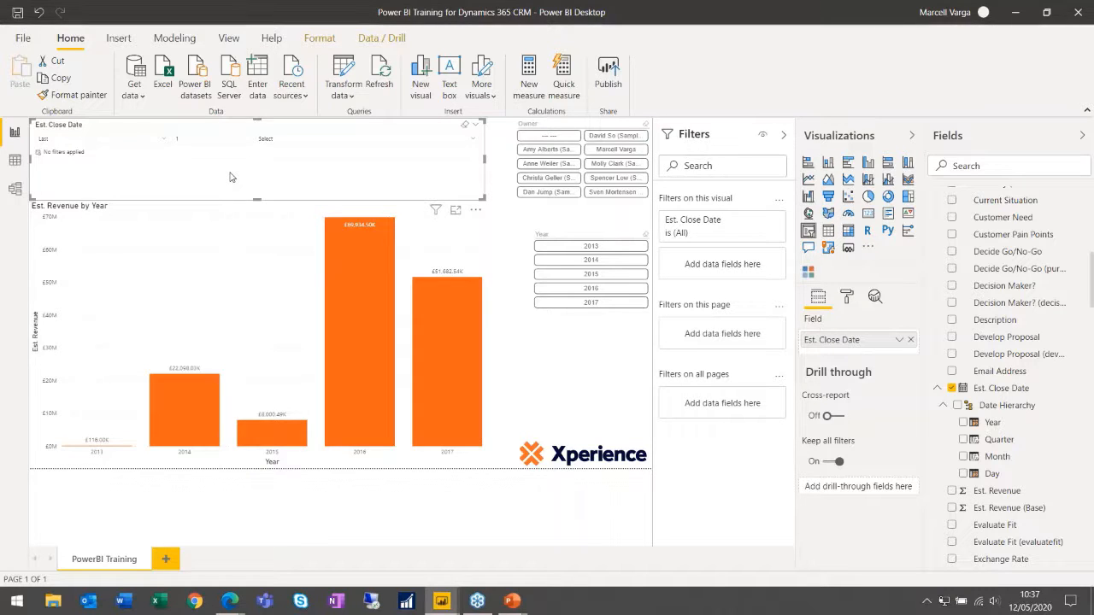
left_click(162, 144)
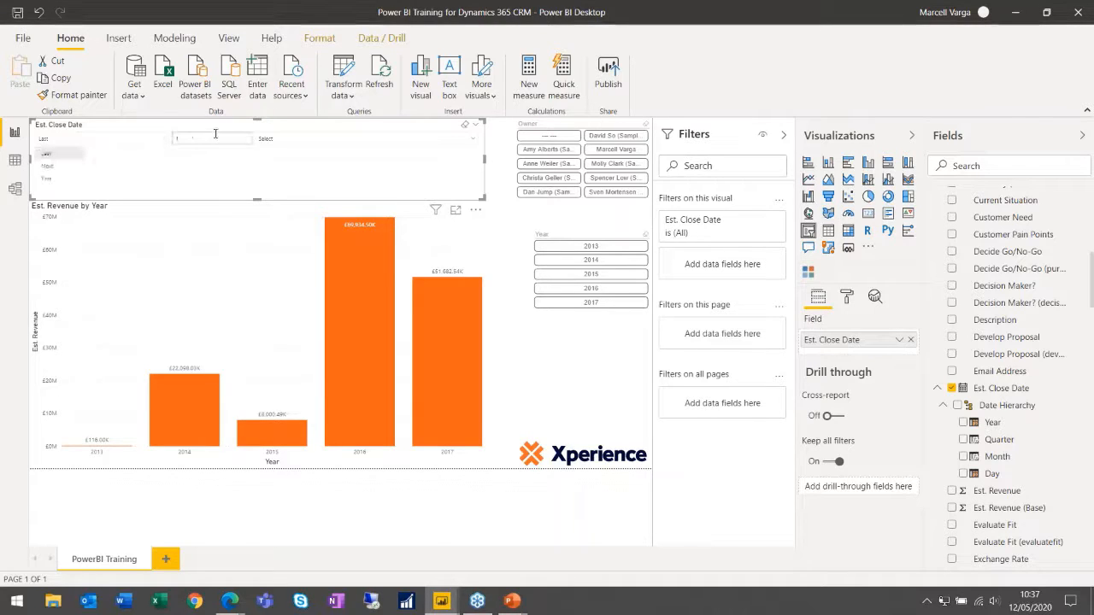
left_click(280, 140)
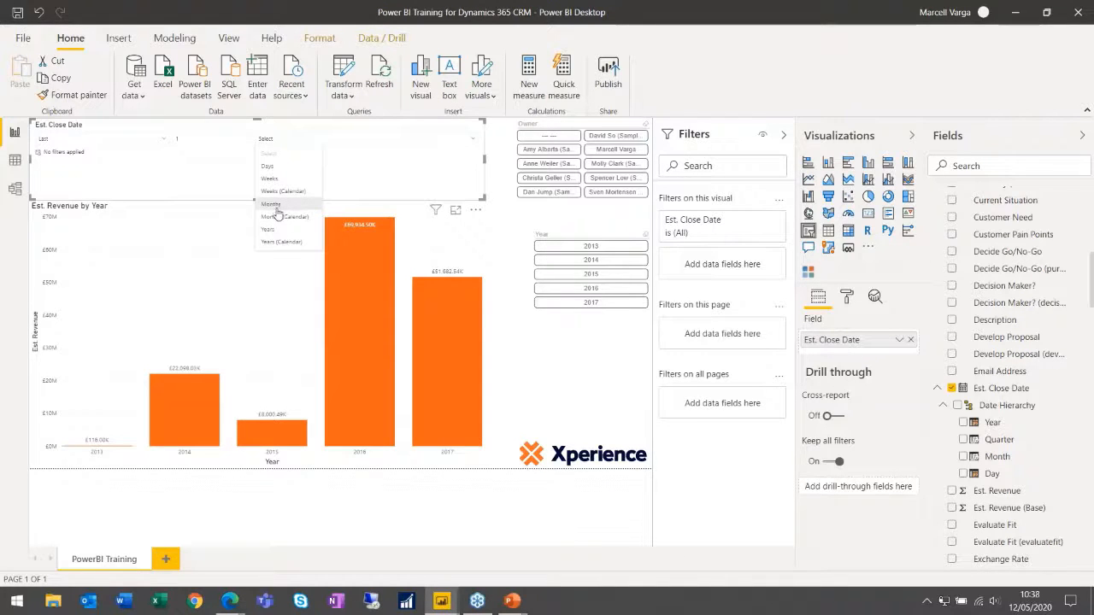
left_click(274, 205)
left_click(202, 139)
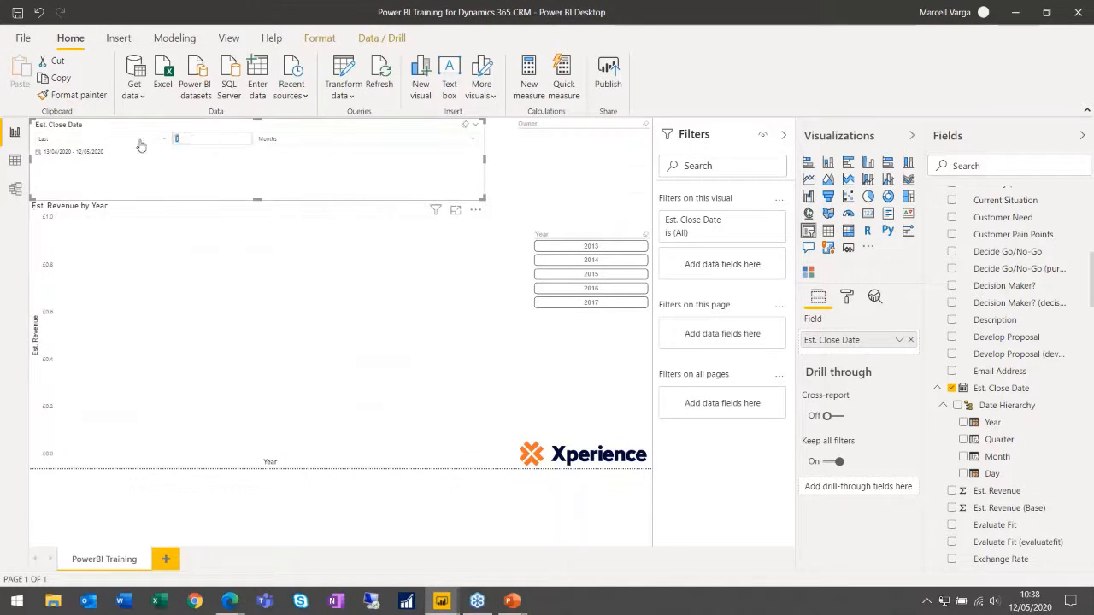
type("2")
left_click(196, 168)
Change the slicer's relative period to Next 2 Months, then delete the Est. Close Date slicer
left_click(168, 140)
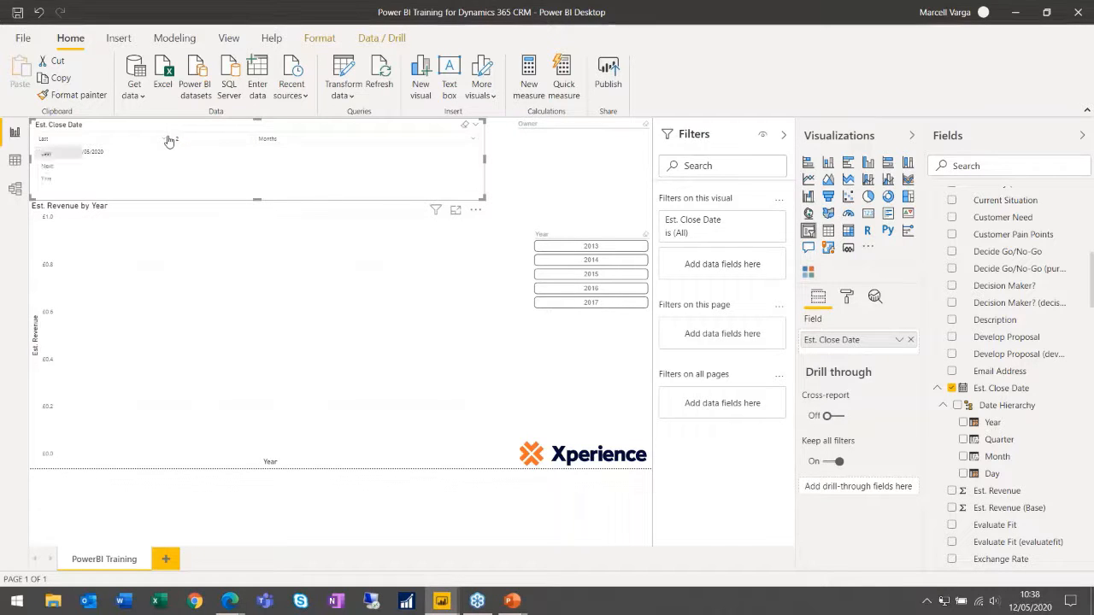
left_click(61, 170)
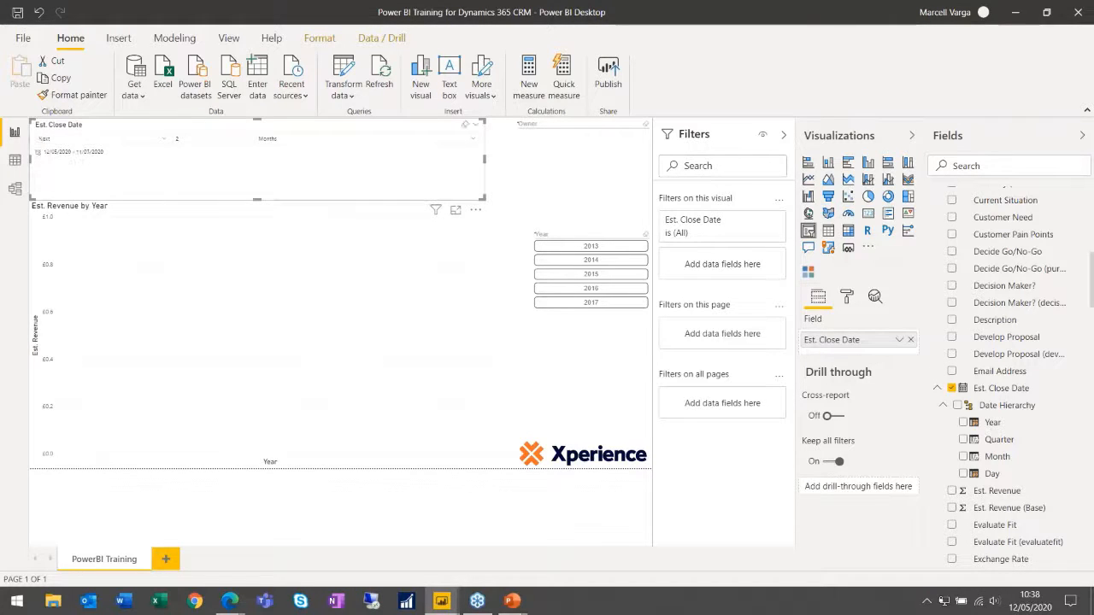
left_click(165, 143)
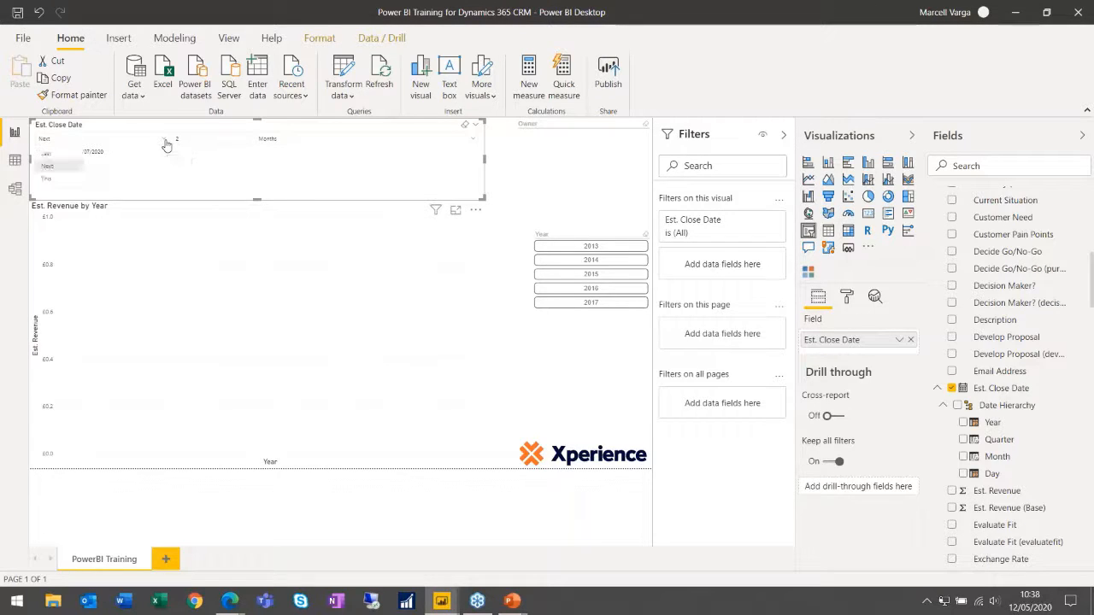
left_click(285, 169)
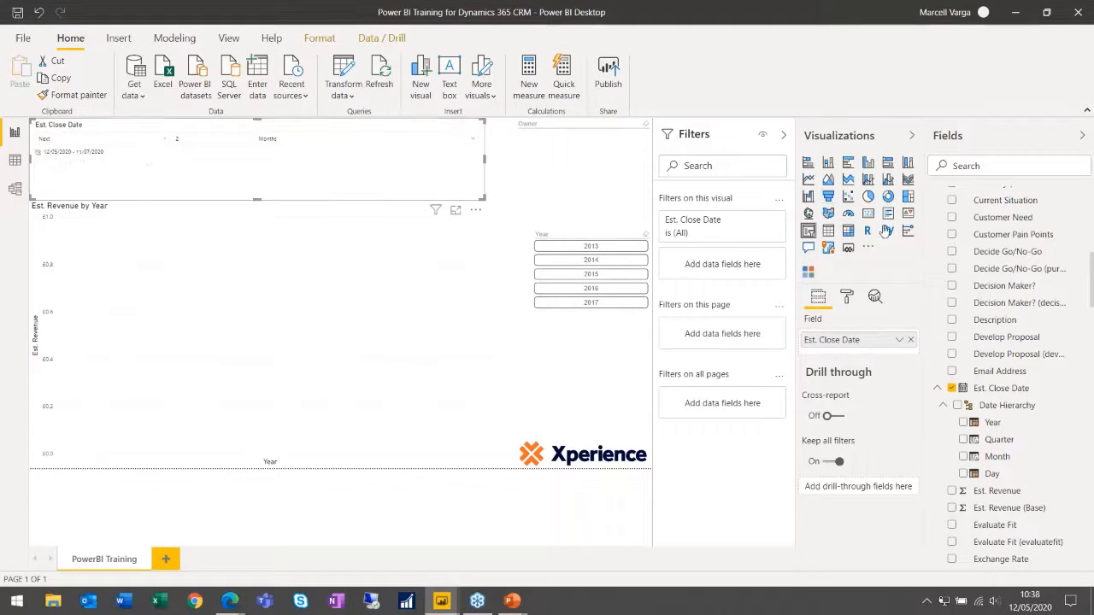
scroll(1013, 310, "up", 10)
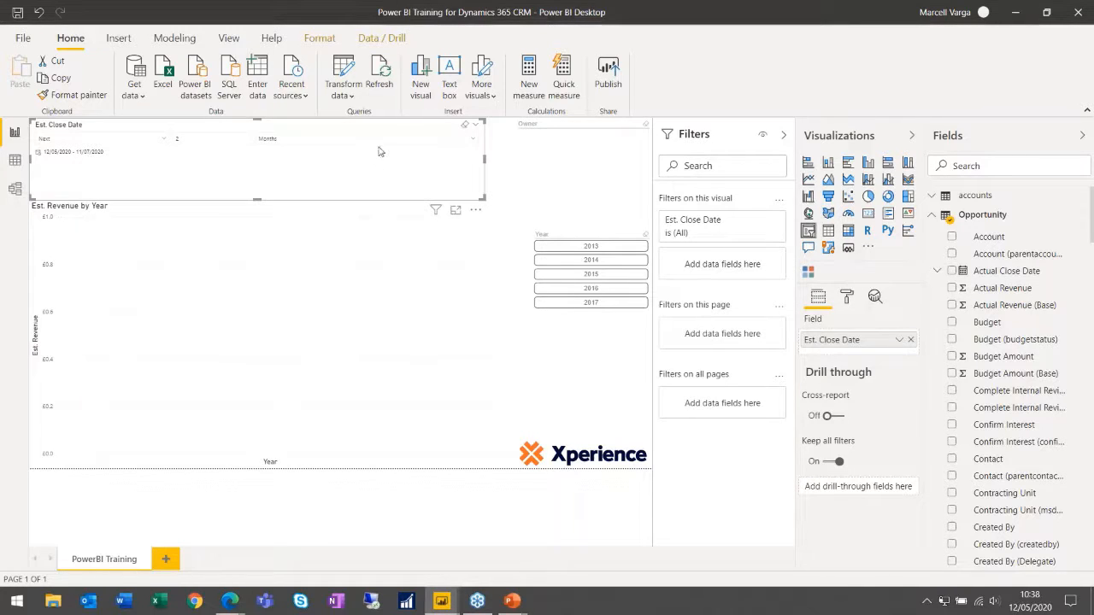
key("Delete")
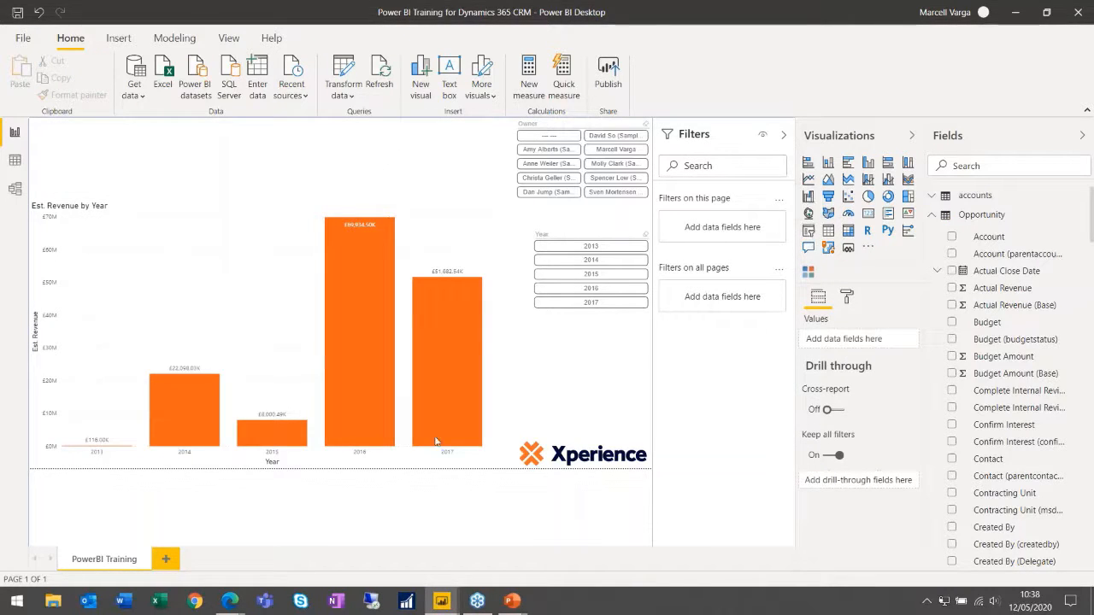
Shrink the Est. Revenue by Year chart to less than half its width and move it to the page's upper-left corner
left_click(481, 211)
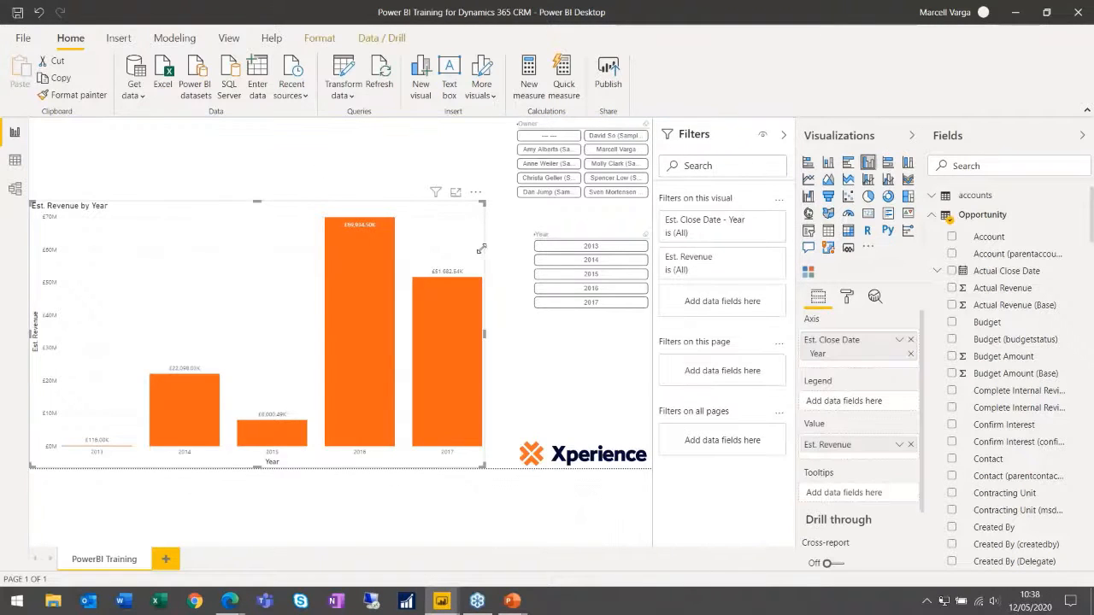
left_click_drag(484, 466, 224, 415)
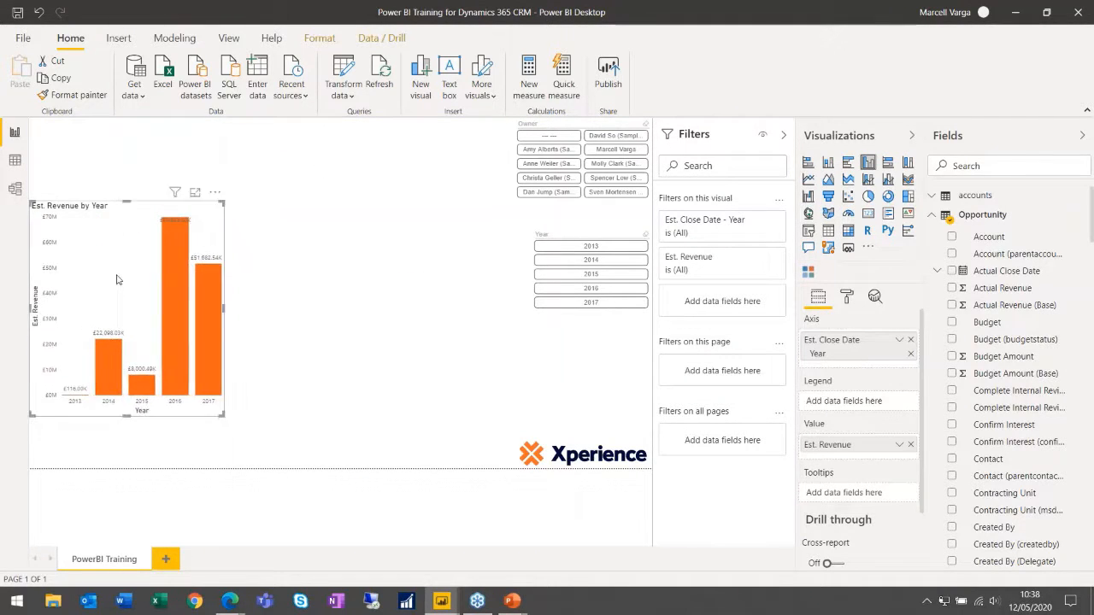
left_click(415, 214)
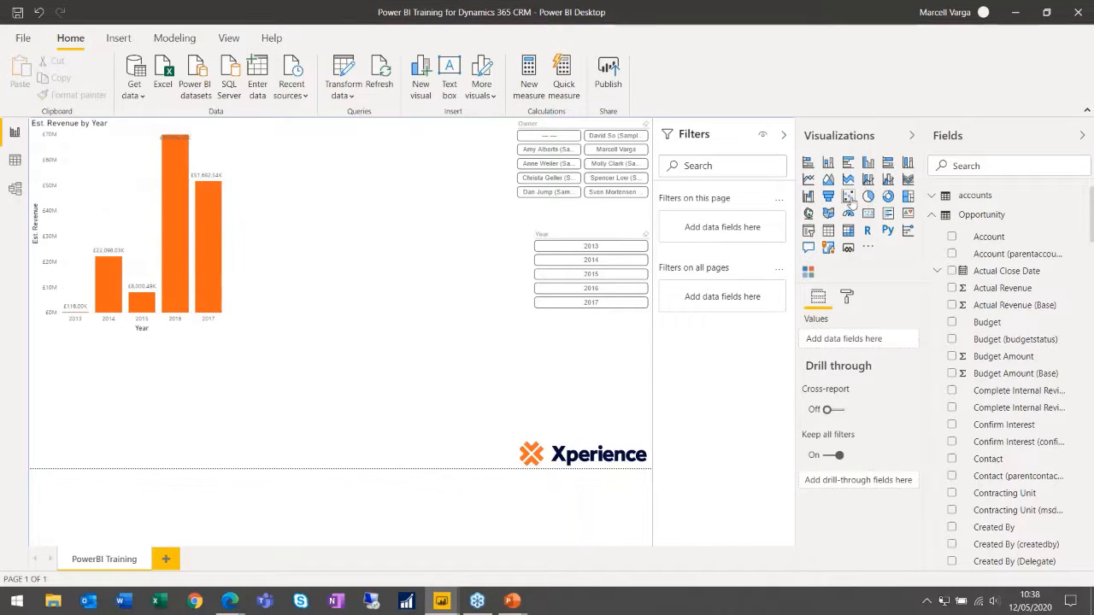
Add a pie chart with Actual Revenue as its values and Actual Close Date as its legend
left_click(868, 195)
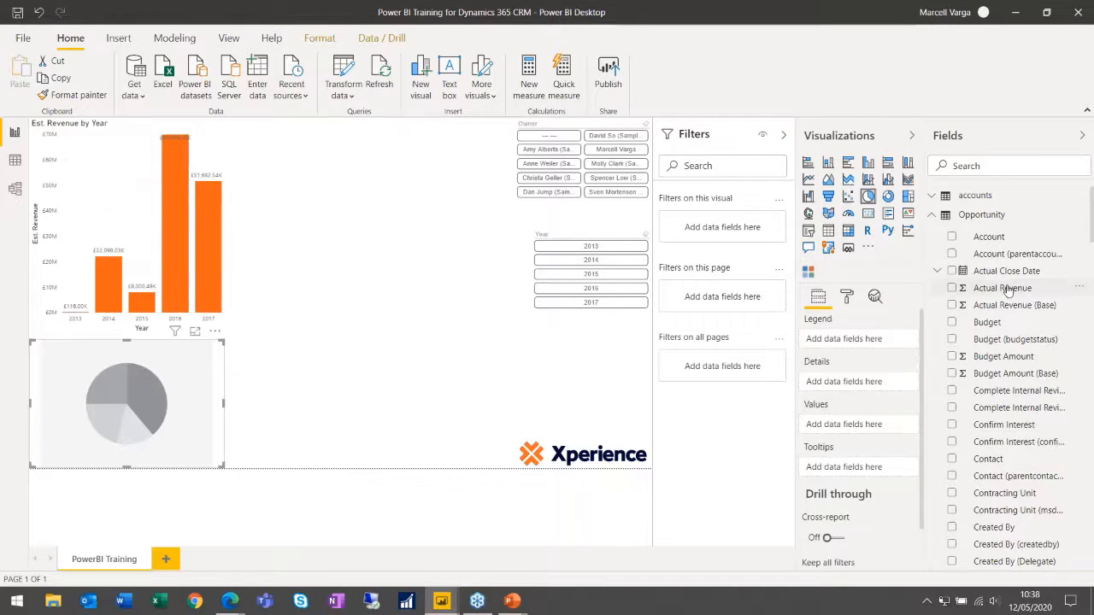
left_click_drag(294, 375, 877, 427)
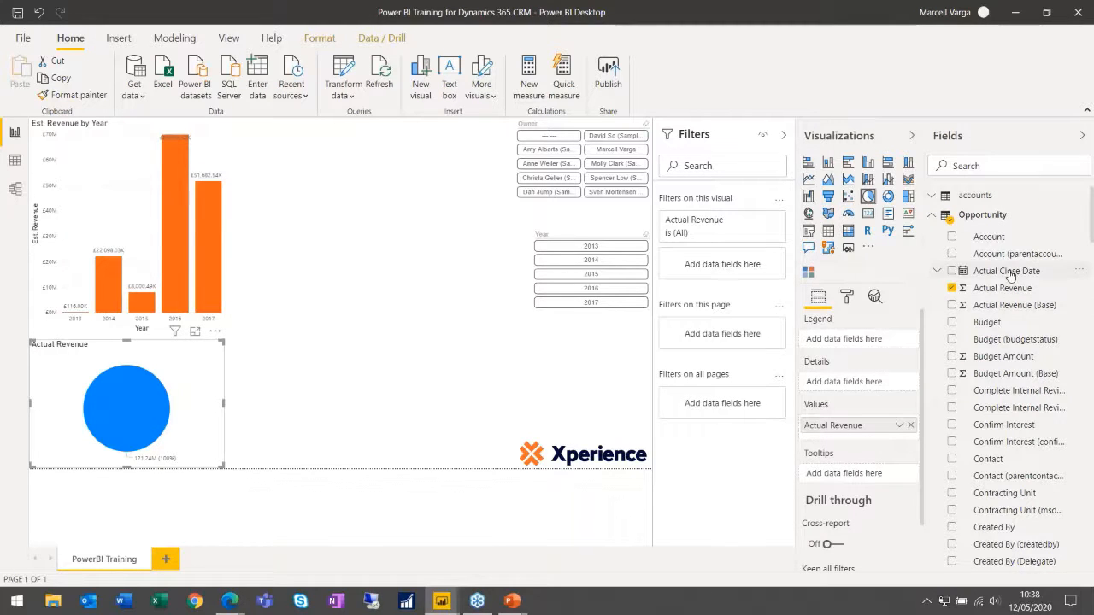
left_click_drag(1002, 272, 858, 342)
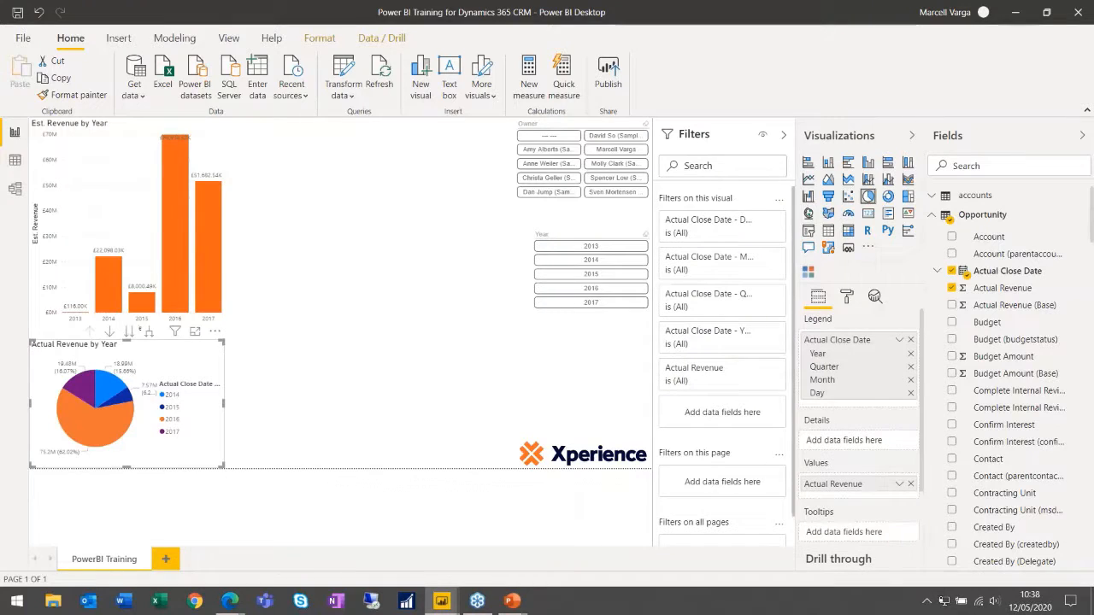
Move the pie chart beside the Owner slicer and widen the Est. Revenue chart to nearly meet it
left_click_drag(200, 366, 482, 134)
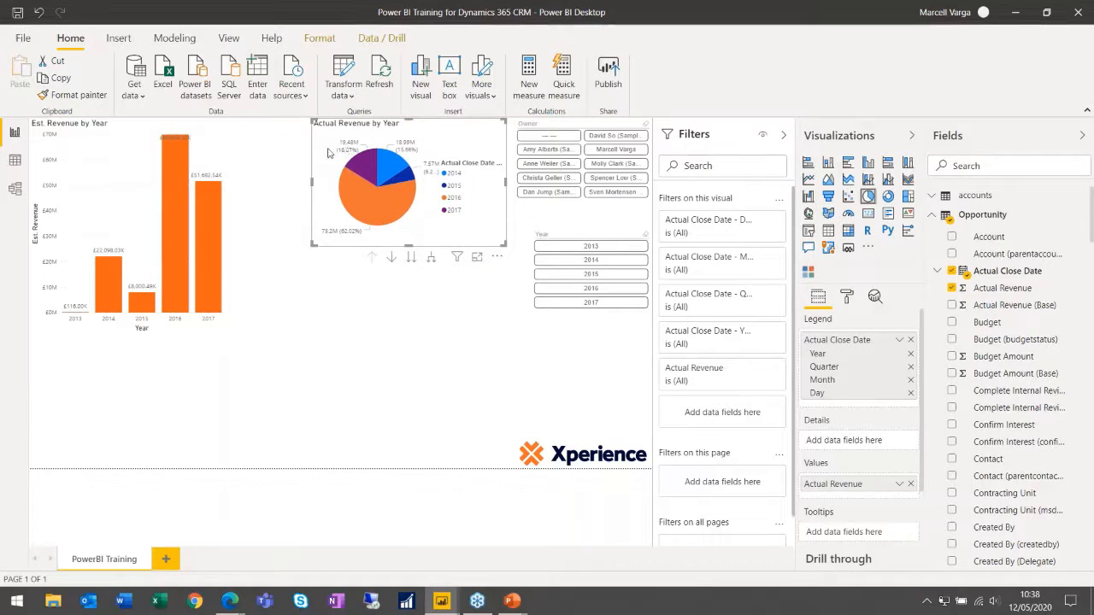
left_click(229, 181)
left_click(224, 226)
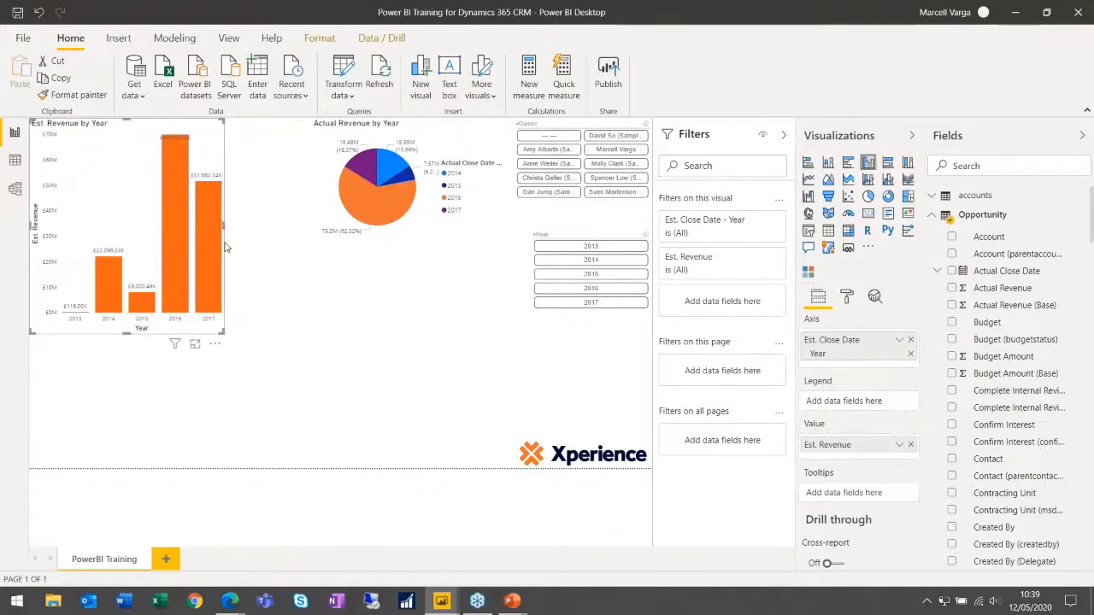
left_click_drag(224, 226, 298, 226)
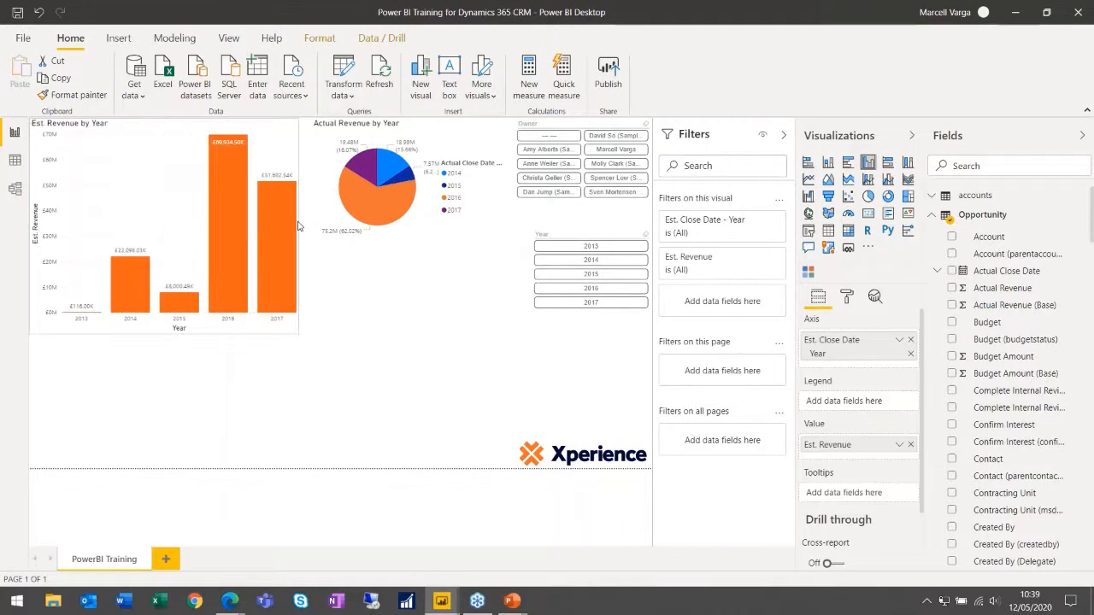
Test the Owner slicer on both charts by selecting one owner and clearing the selection
left_click(608, 151)
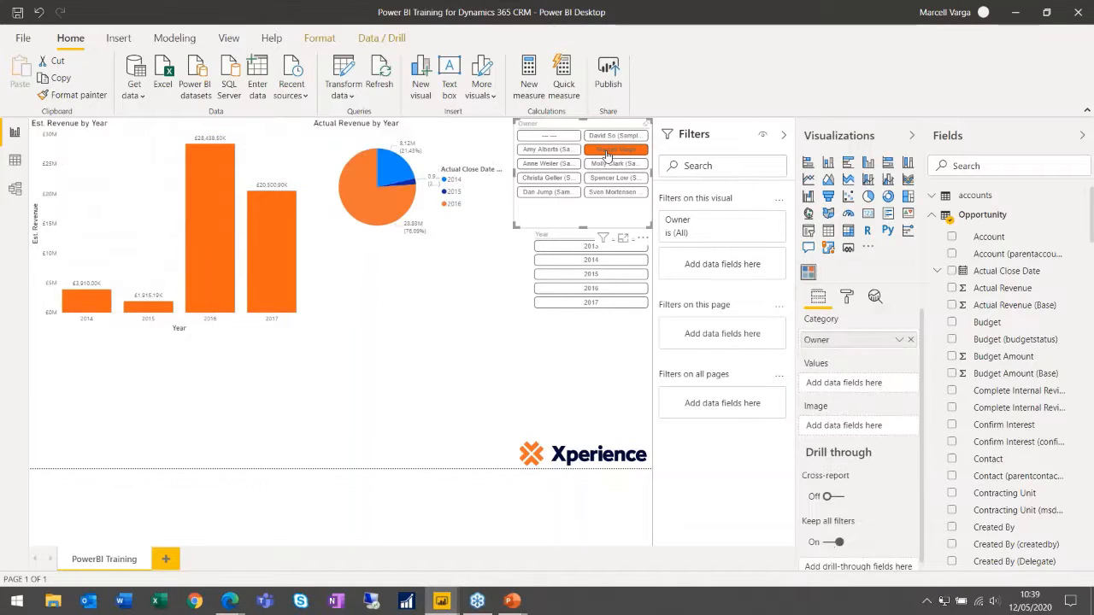
left_click(608, 152)
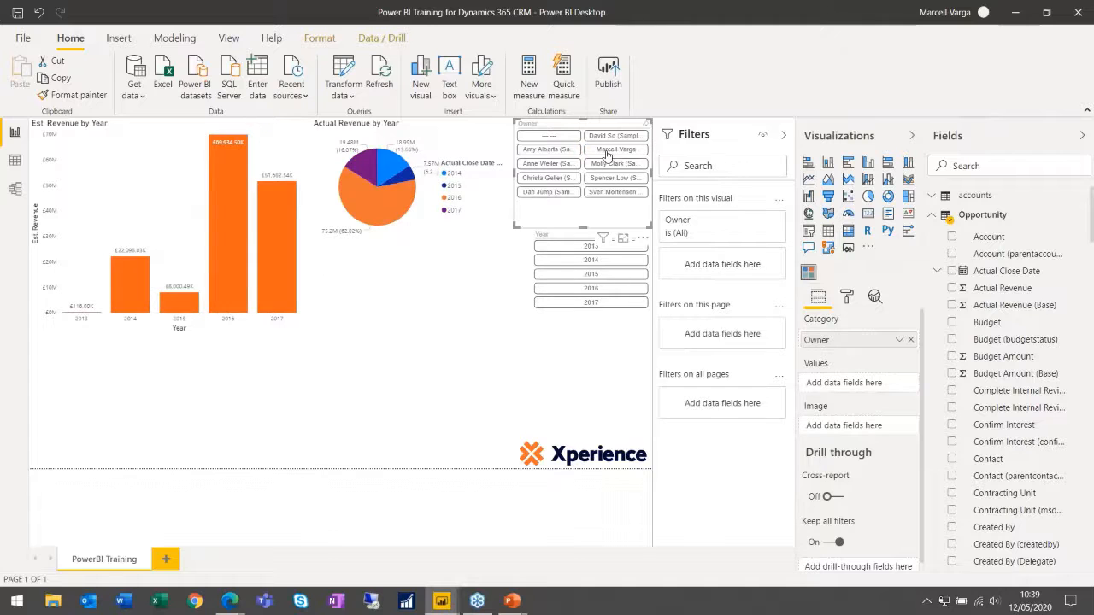
Set the label style of the Actual Revenue pie chart's detail labels to Percent of total
left_click(445, 242)
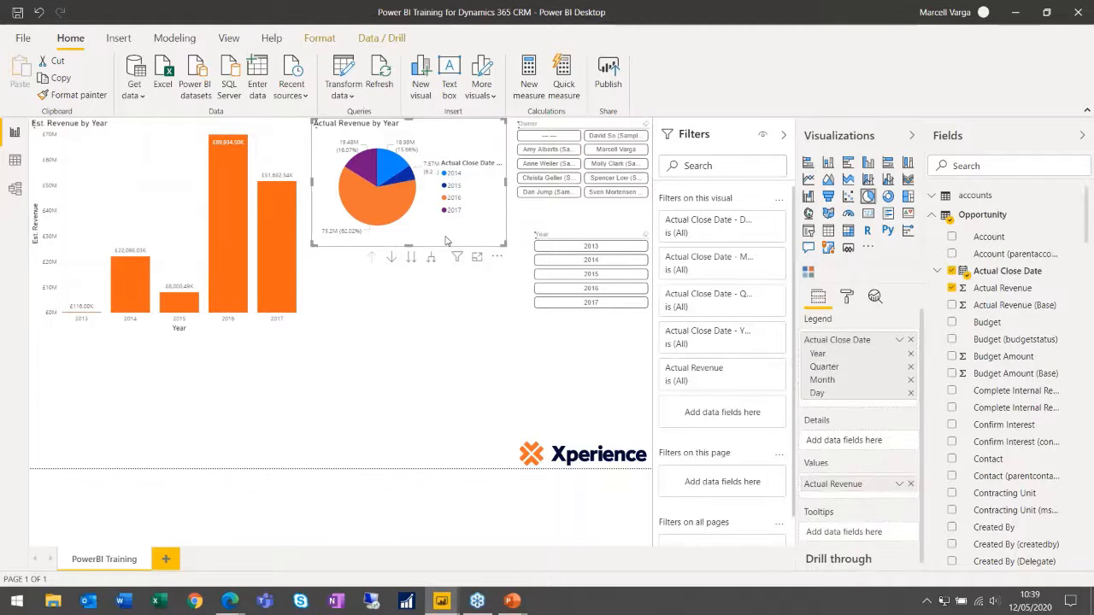
left_click(846, 297)
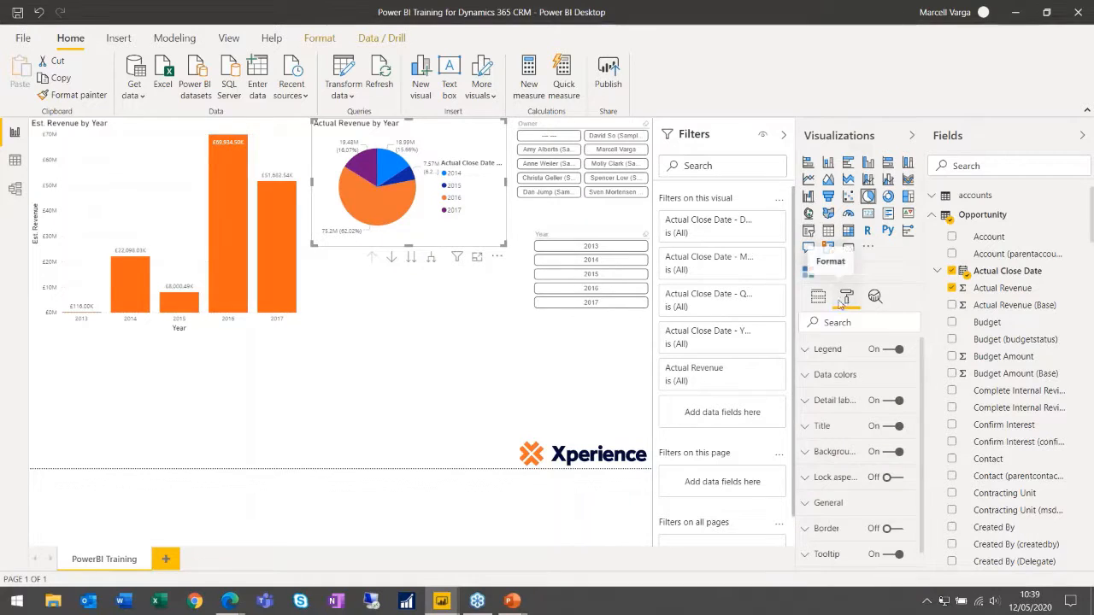
left_click(806, 401)
scroll(863, 428, "down", 2)
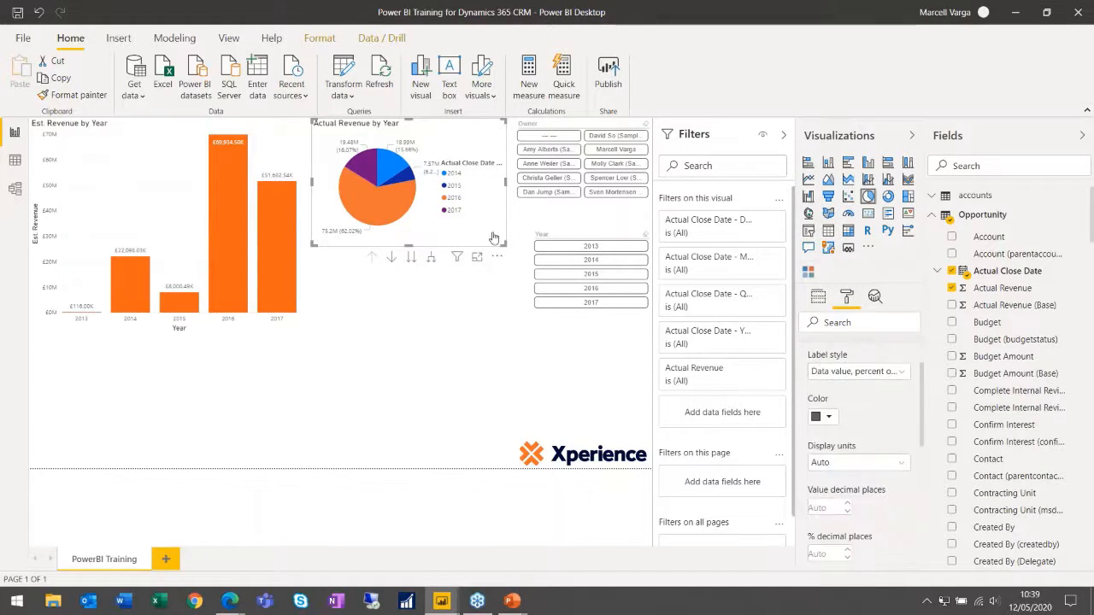
mouse_move(352, 149)
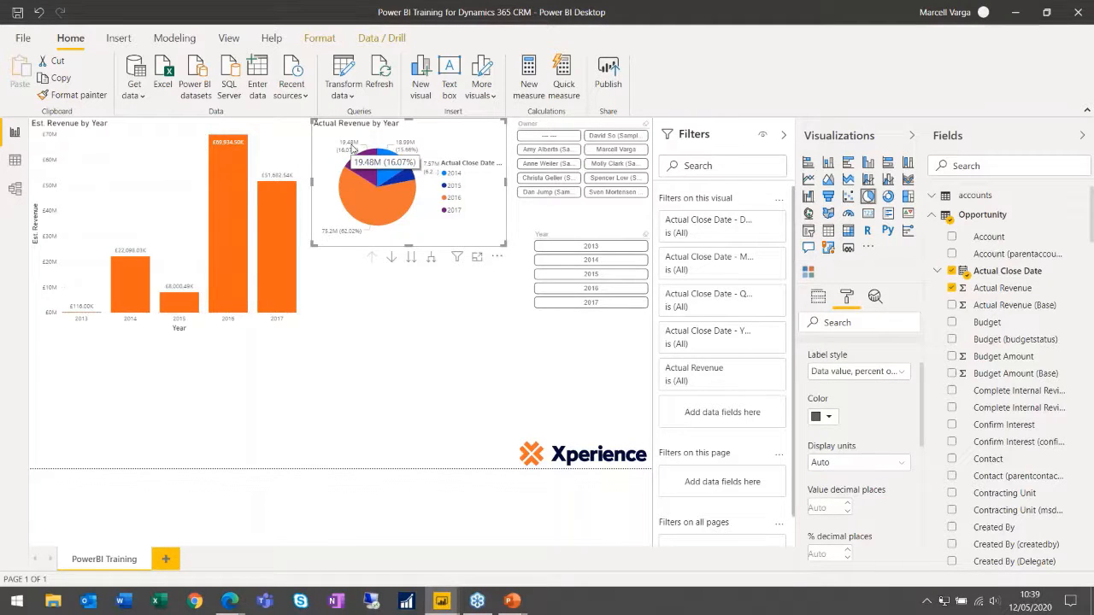
left_click(900, 374)
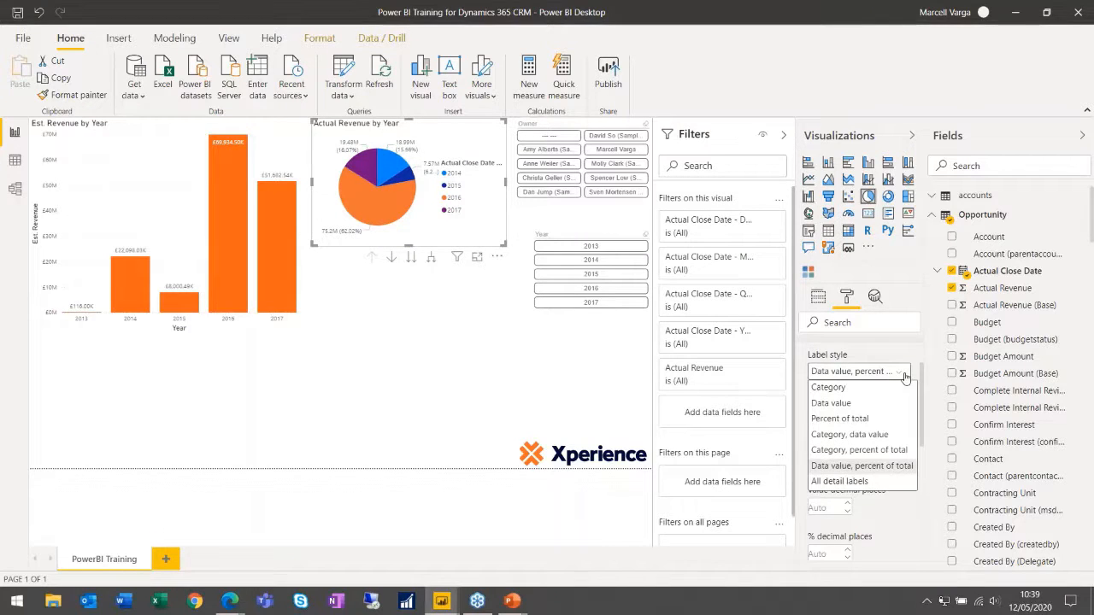
left_click(876, 419)
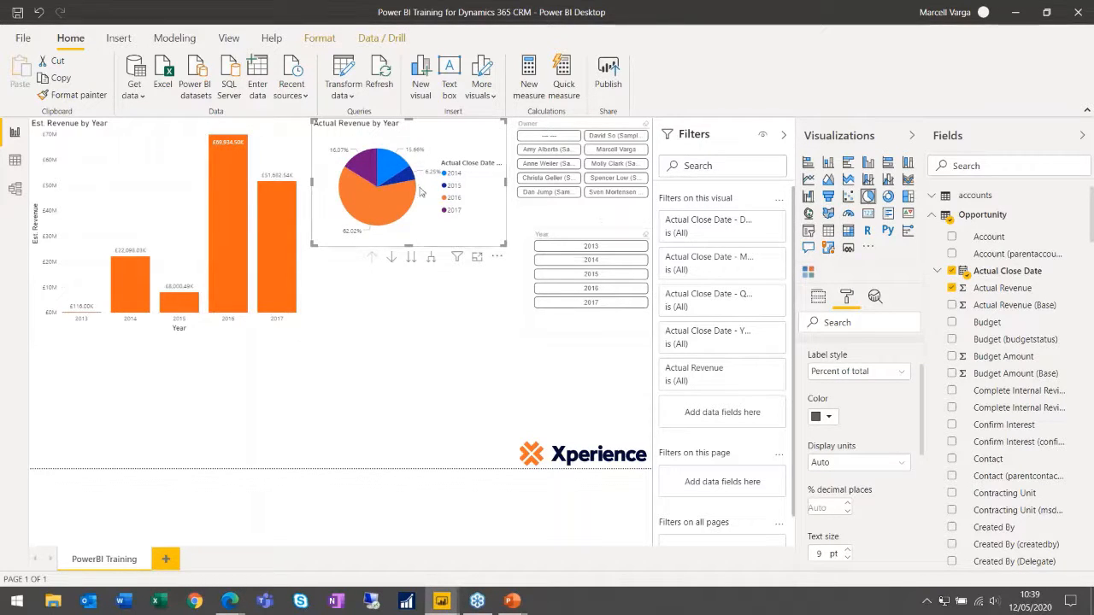
Test cross-highlighting by selecting the pie chart's 2017 slice and clearing it, and return to the chart's field settings
left_click(363, 170)
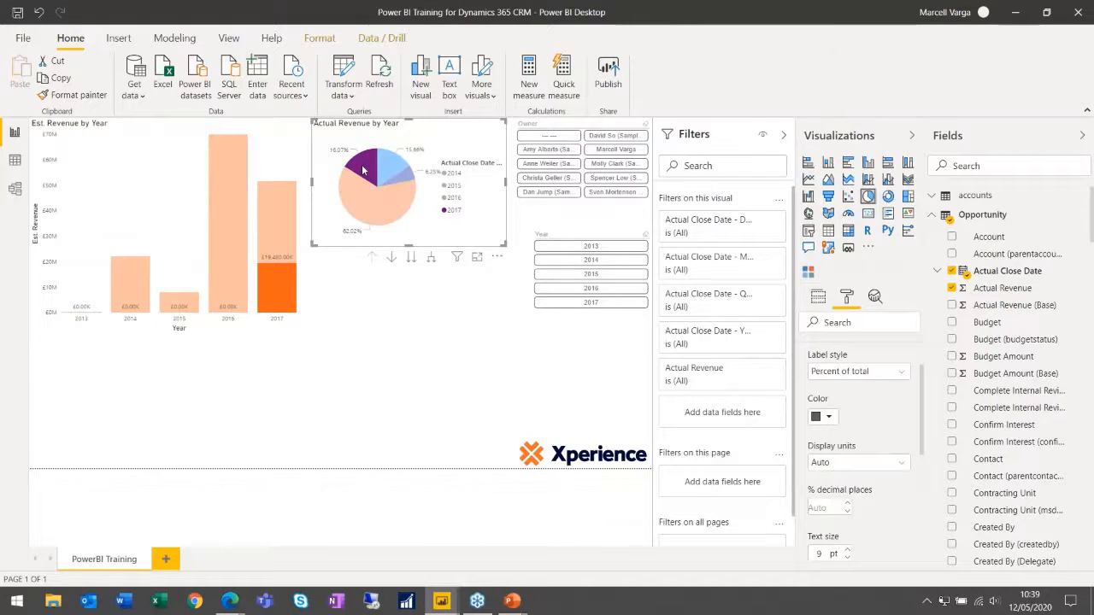
left_click(363, 170)
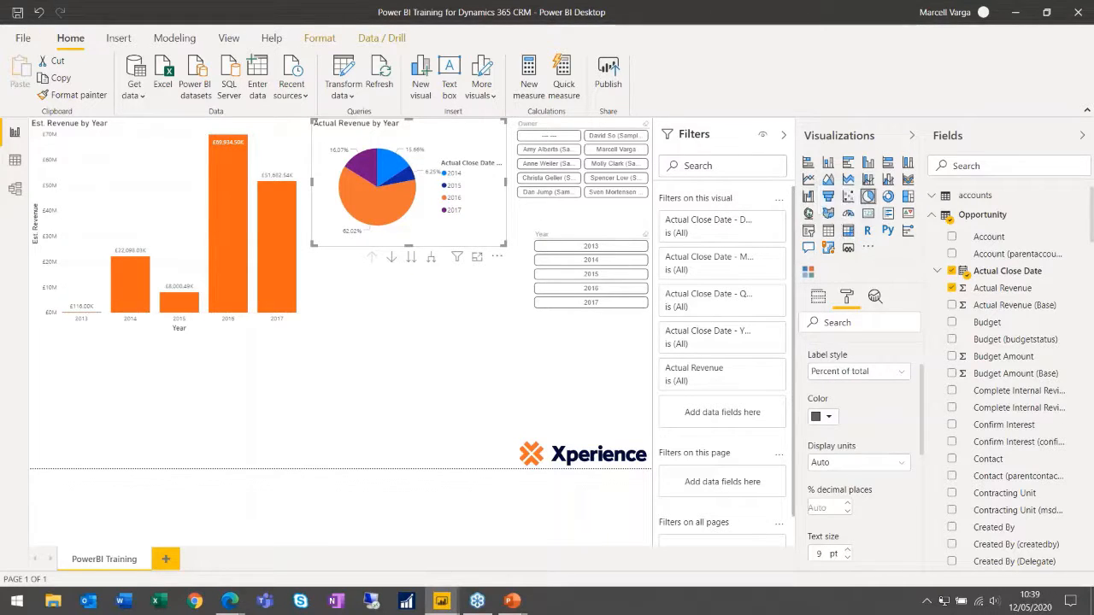
left_click(817, 297)
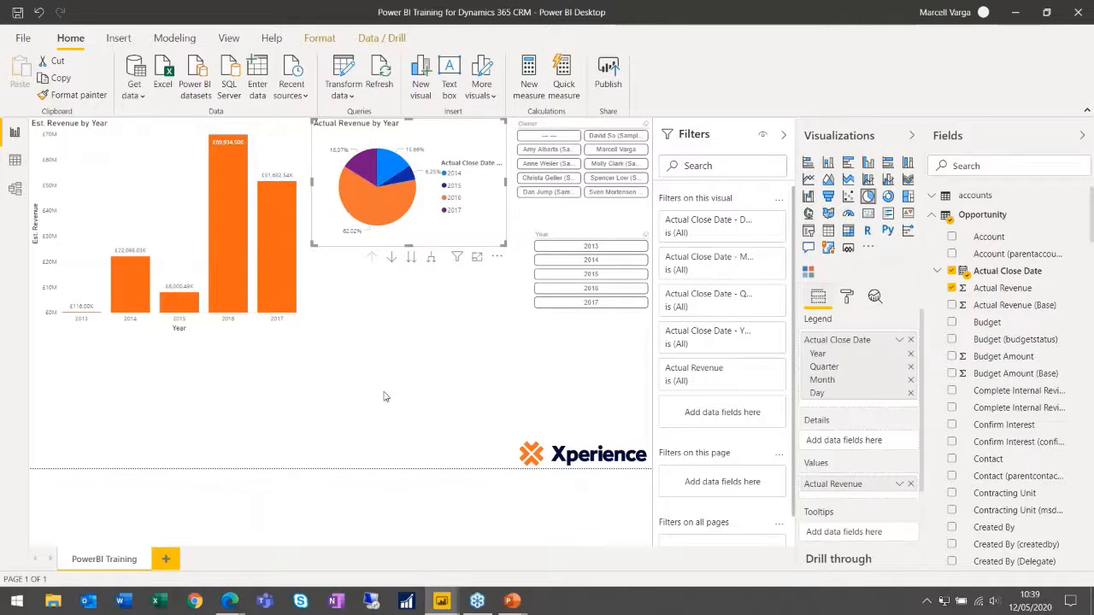
Switch to the PowerPoint slide show and advance to the slide on publishing and sharing reports
mouse_move(512, 600)
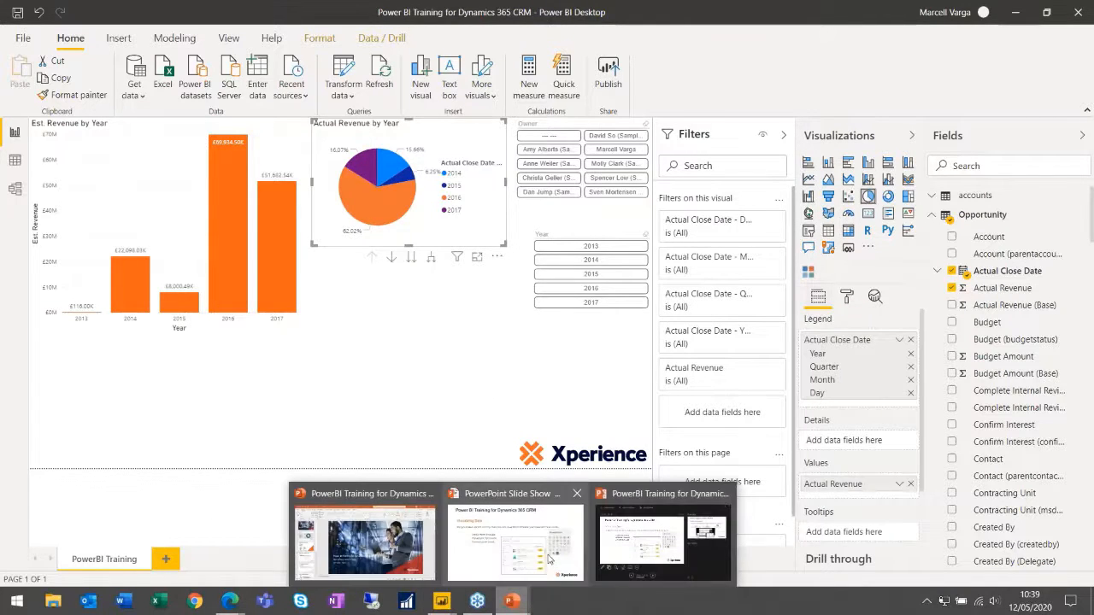
left_click(551, 560)
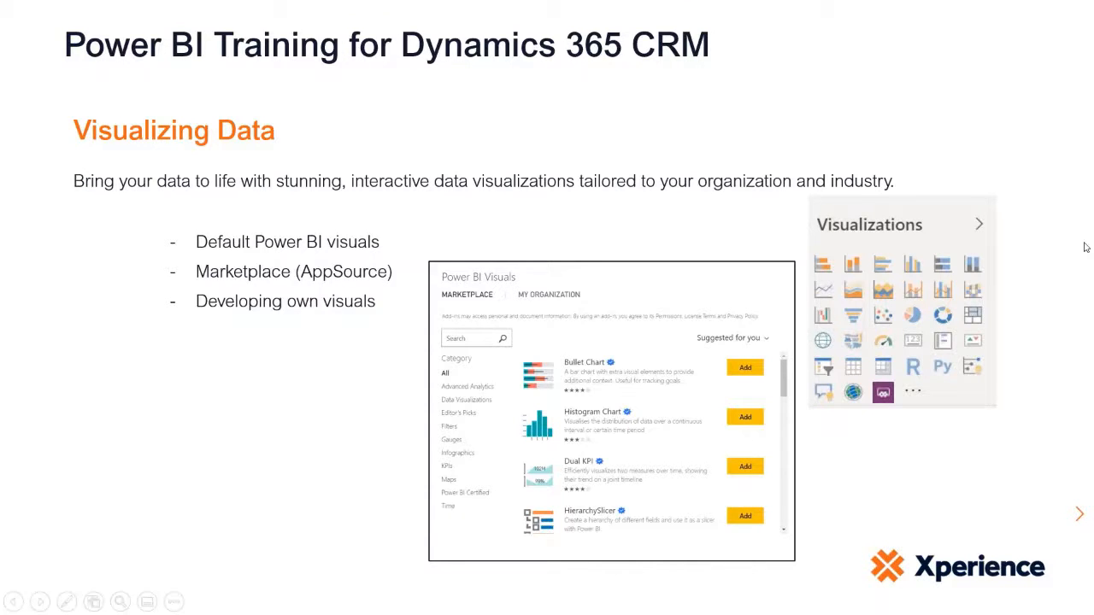
key("Right")
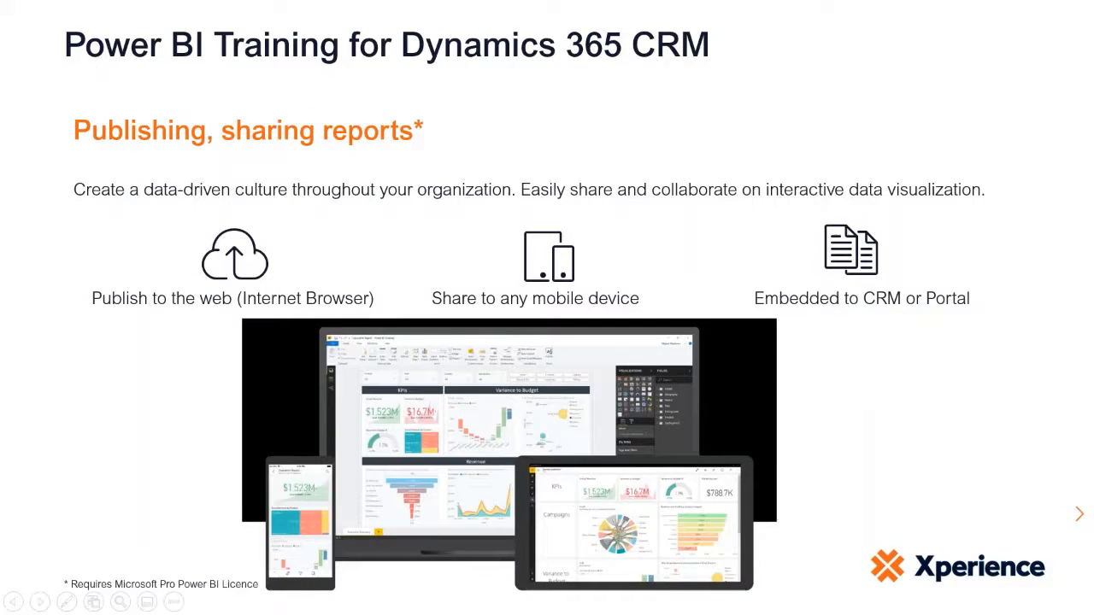
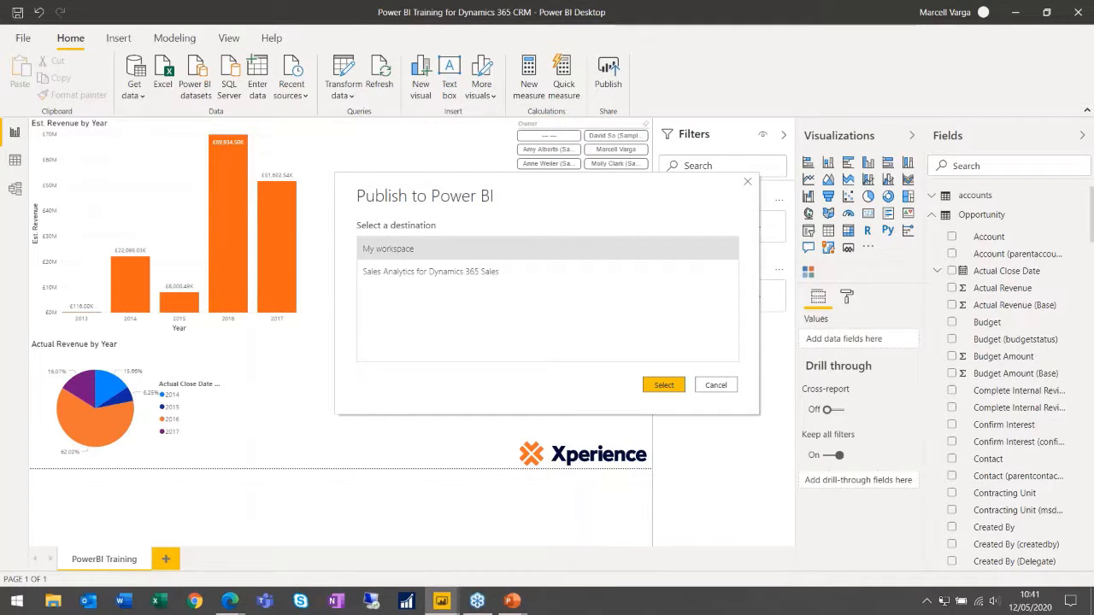
Publish the report to My workspace in Power BI, replacing the existing dataset
left_click(664, 386)
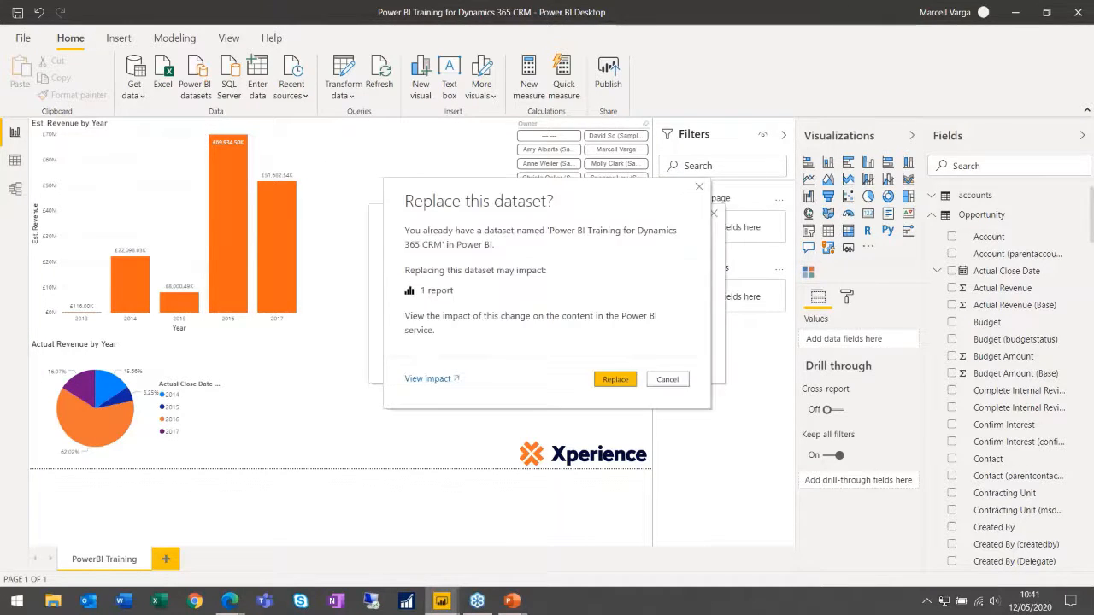
left_click(614, 381)
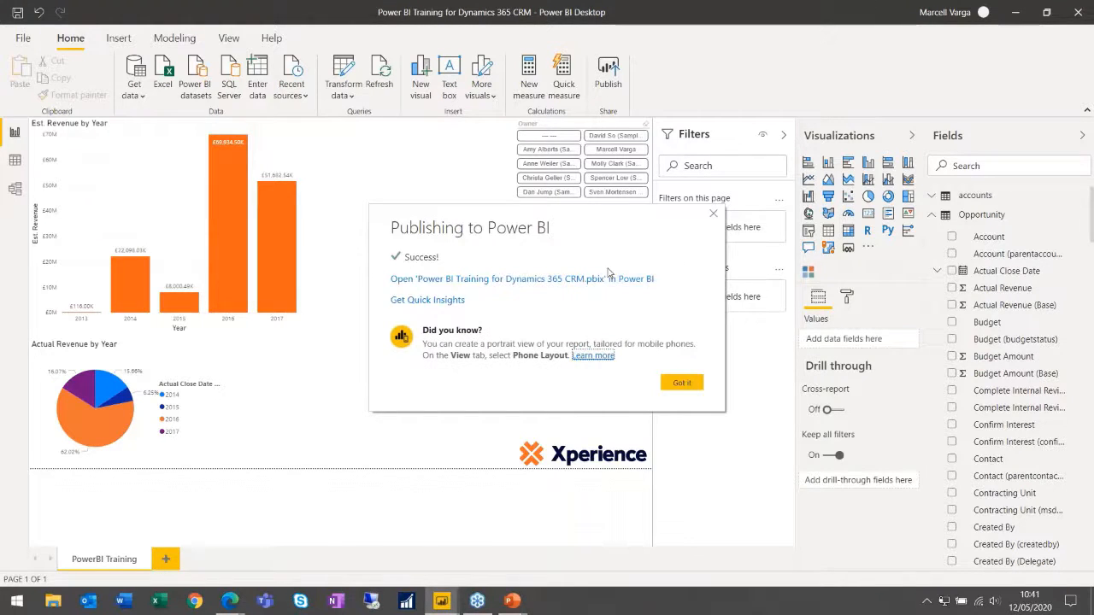
View the published Power BI Training for Dynamics 365 CRM report in Edge and reload it to show the new version
left_click(484, 281)
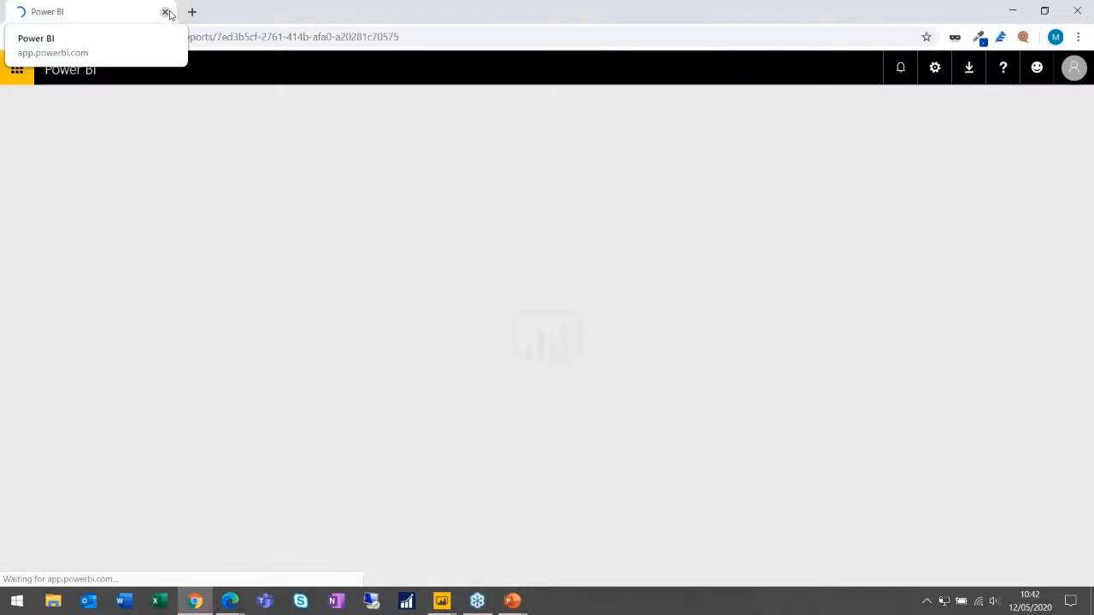
left_click(166, 12)
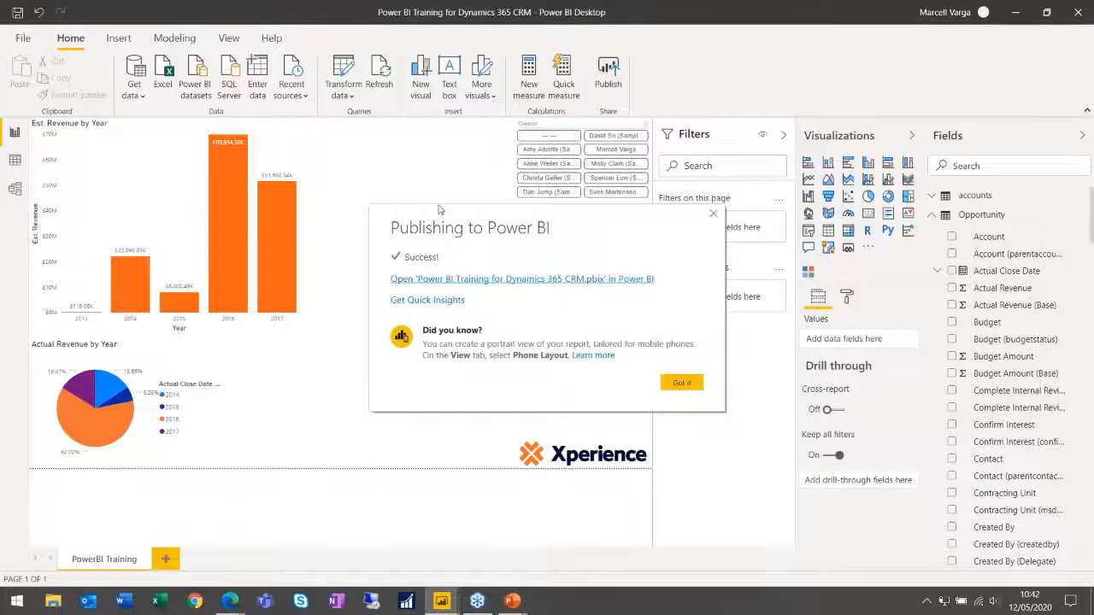
left_click_drag(0, 109, 410, 121)
double_click(410, 122)
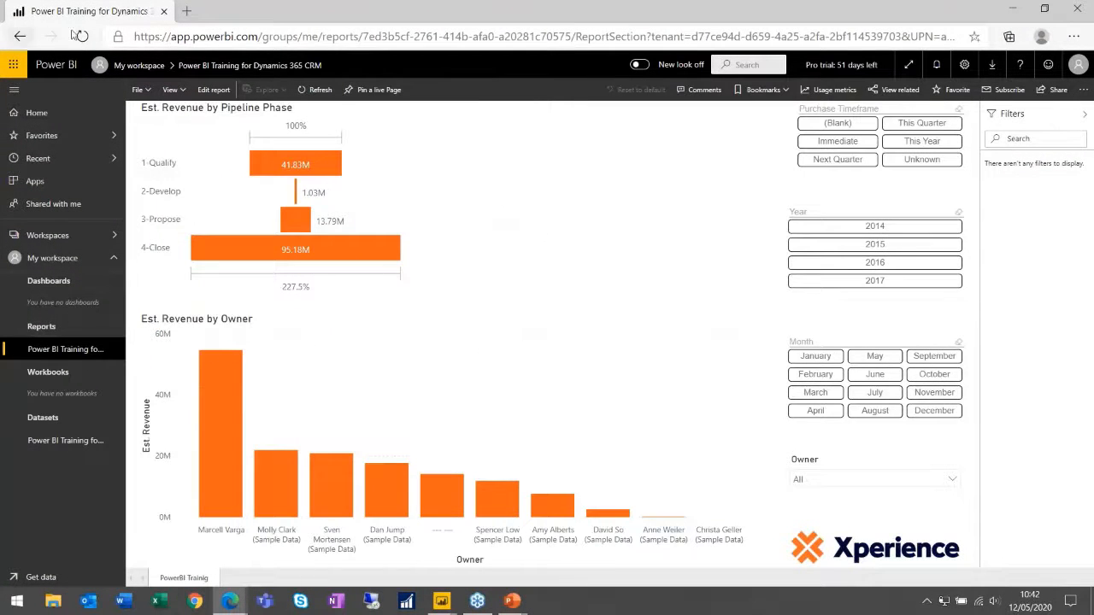
left_click(82, 36)
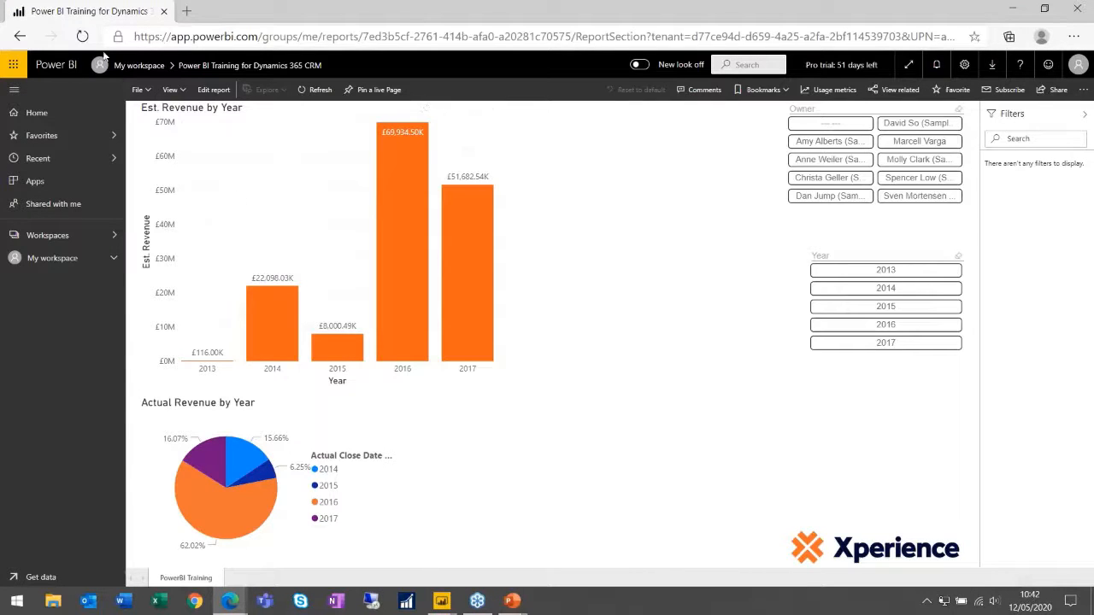
Search the web for powerbi in a new browser tab
left_click(186, 12)
type("power")
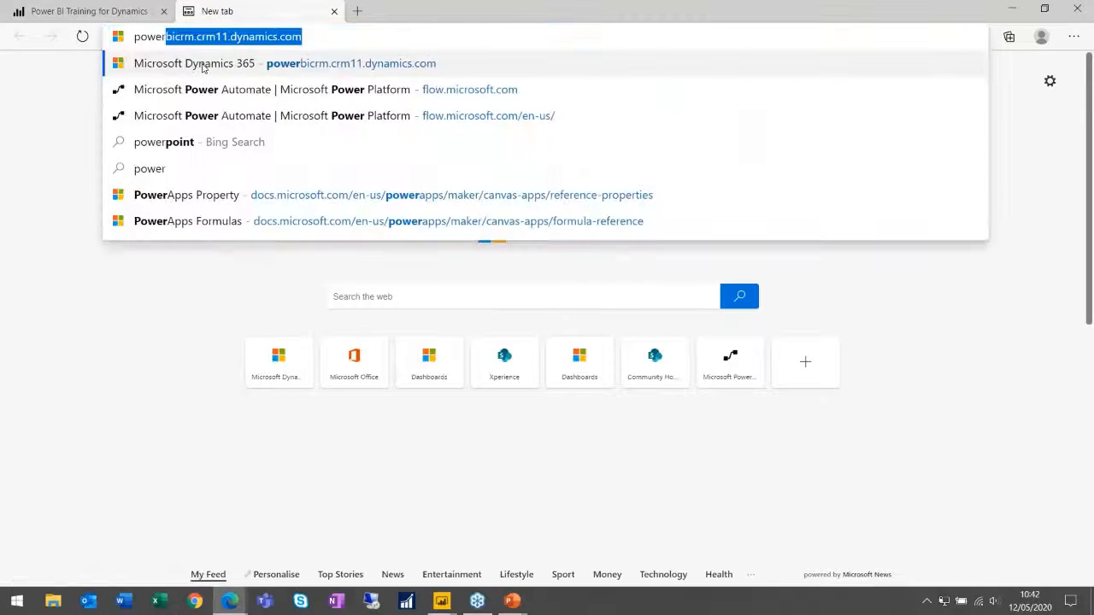
type("bicrm")
key("BackSpace")
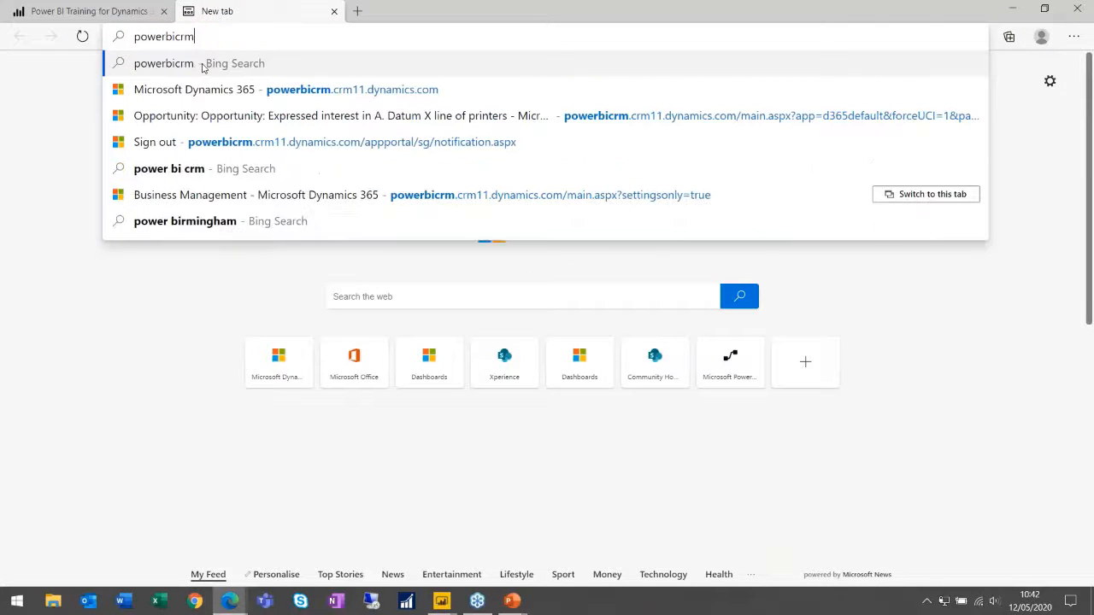
key("BackSpace")
key("BackSpace")
key("BackSpace")
left_click(203, 65)
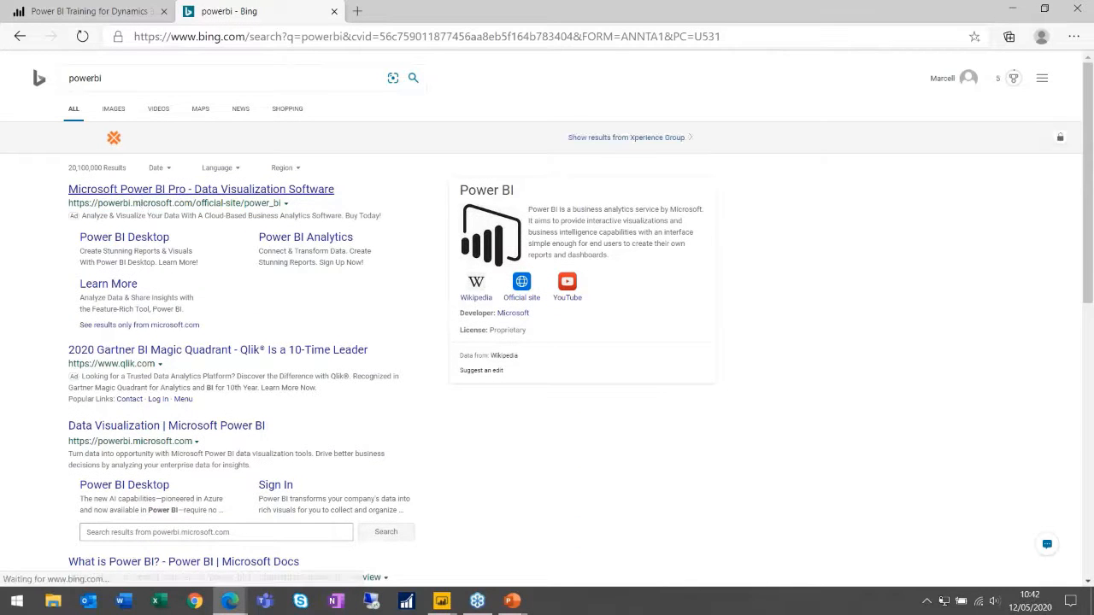
Open the Microsoft Power BI site from the search results and sign in to the Power BI service
left_click(147, 190)
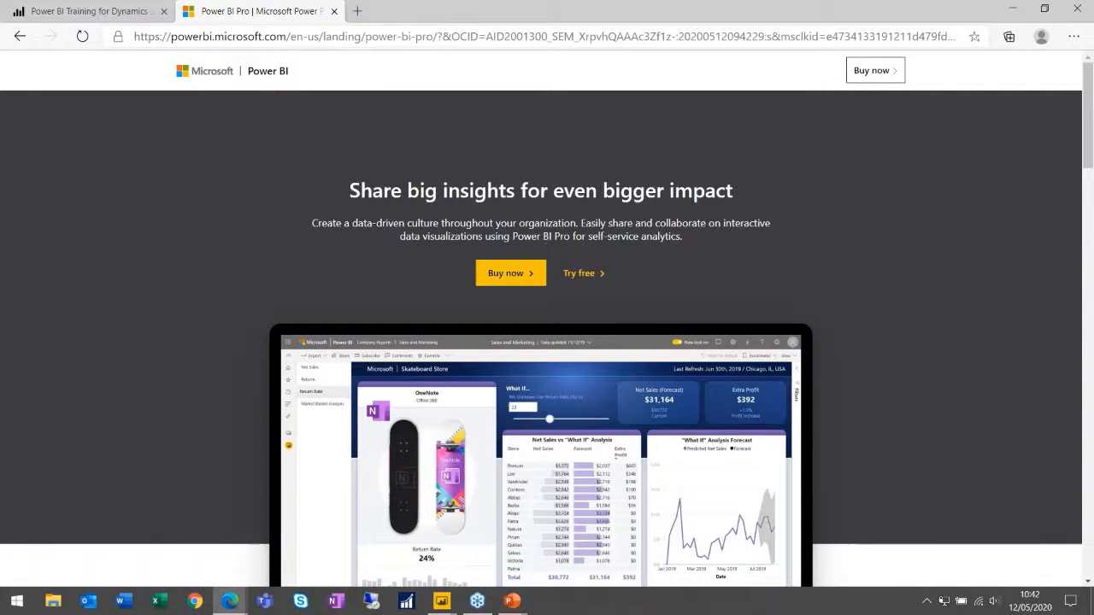
left_click(263, 77)
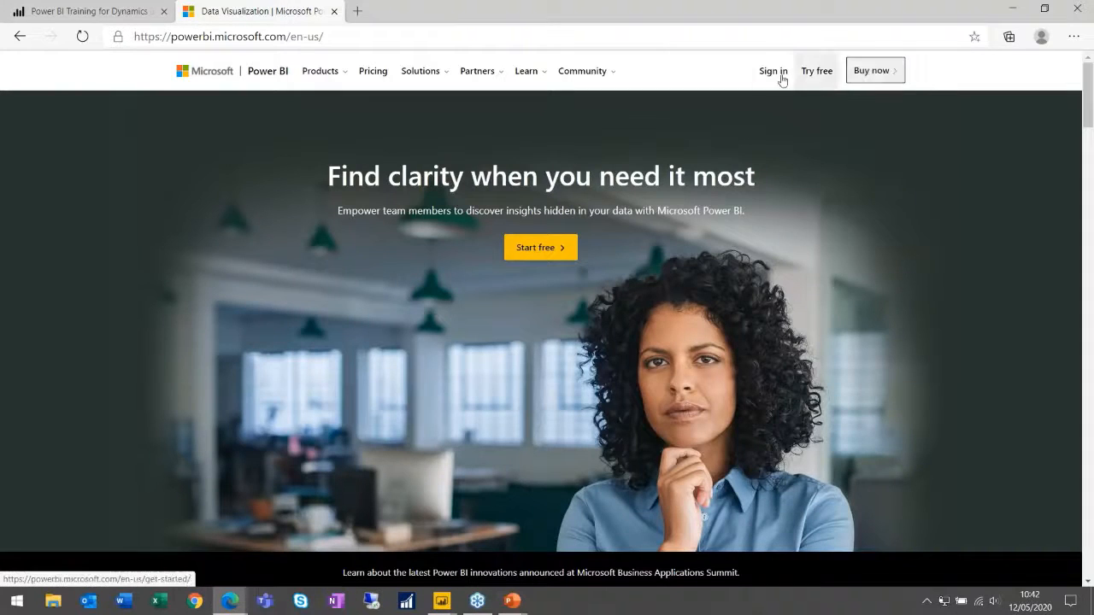
left_click(779, 74)
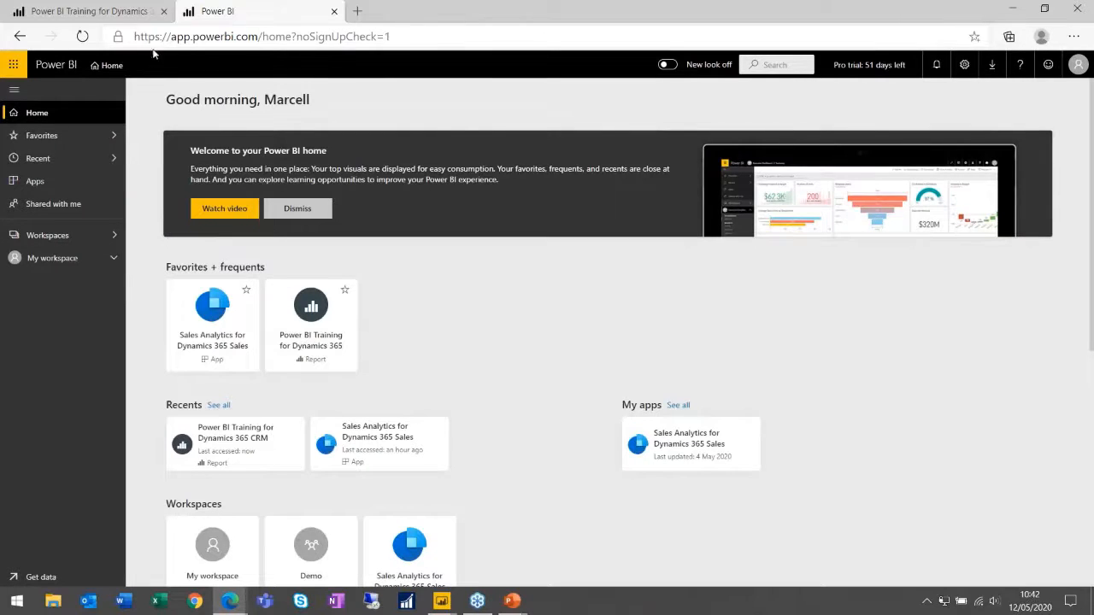
Close the older report tab and open the Power BI Training for Dynamics 365 CRM report from My workspace
left_click(165, 11)
left_click(113, 257)
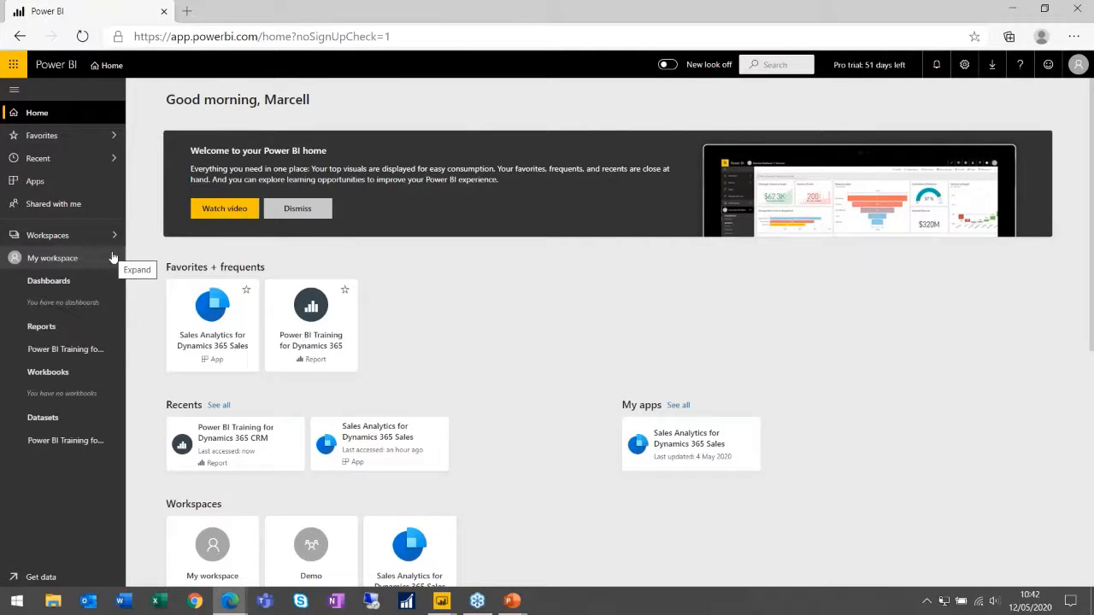
left_click(74, 353)
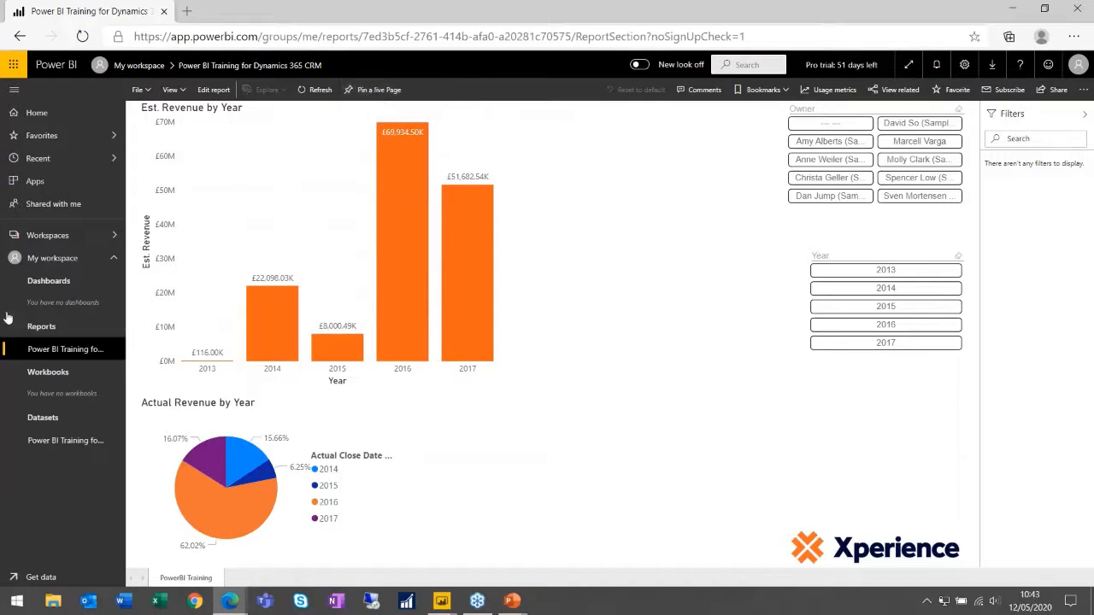
Pin the report page live to a new dashboard named Power BI Training and open that dashboard
left_click(378, 90)
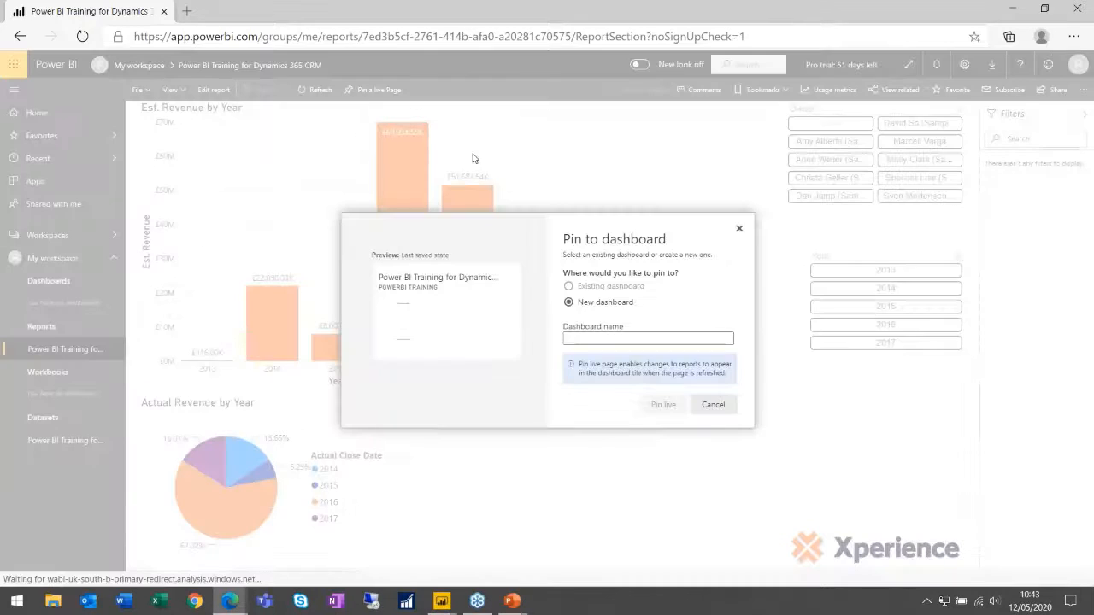
left_click(623, 338)
type("Pow")
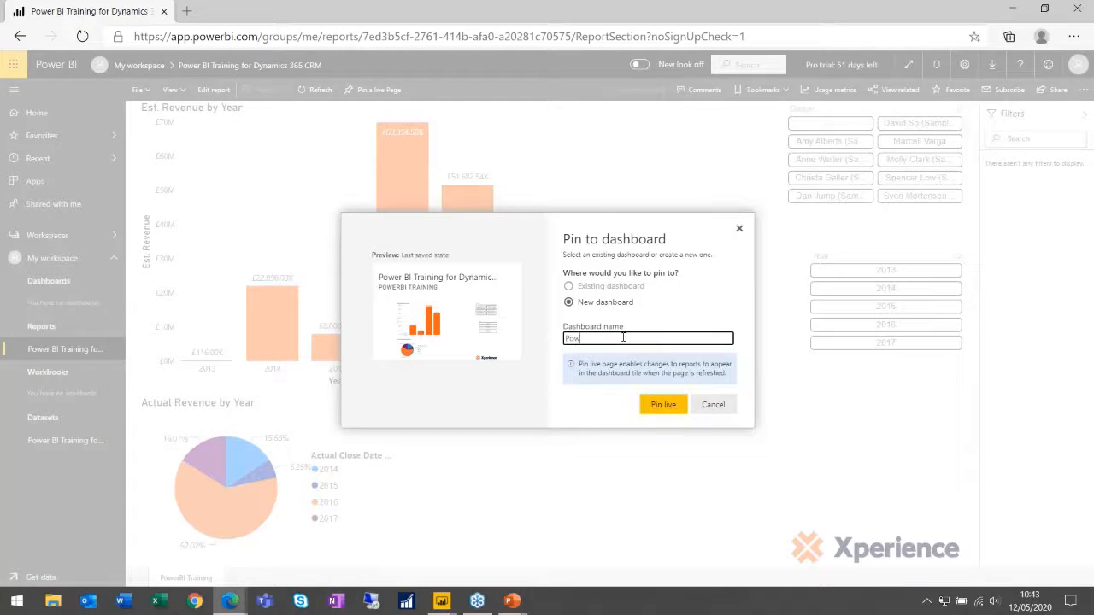
type("er BI Training")
left_click(662, 404)
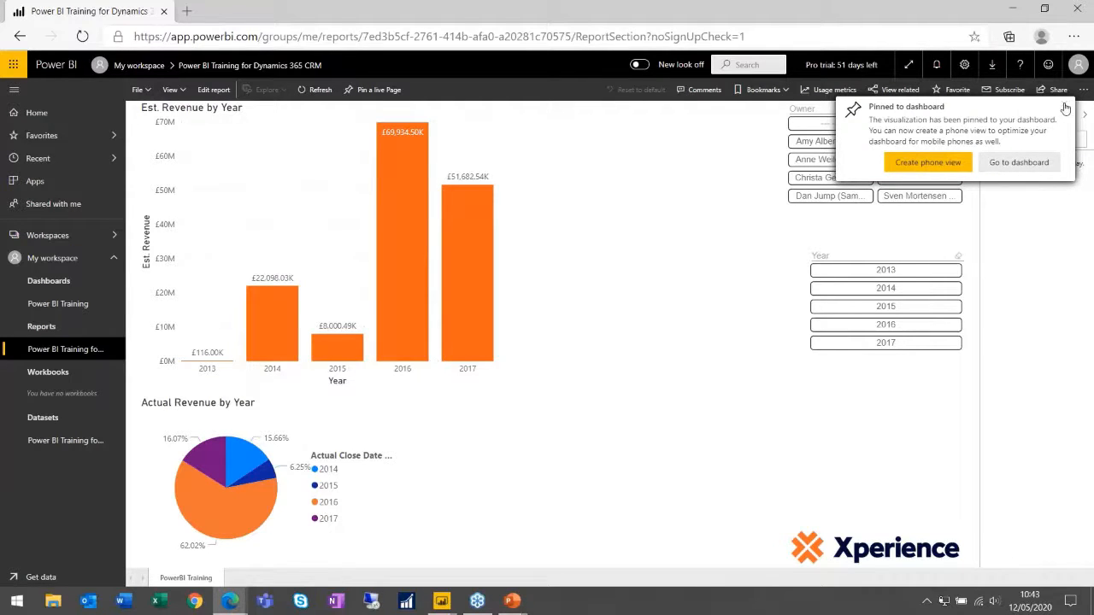
left_click(1063, 104)
left_click(72, 309)
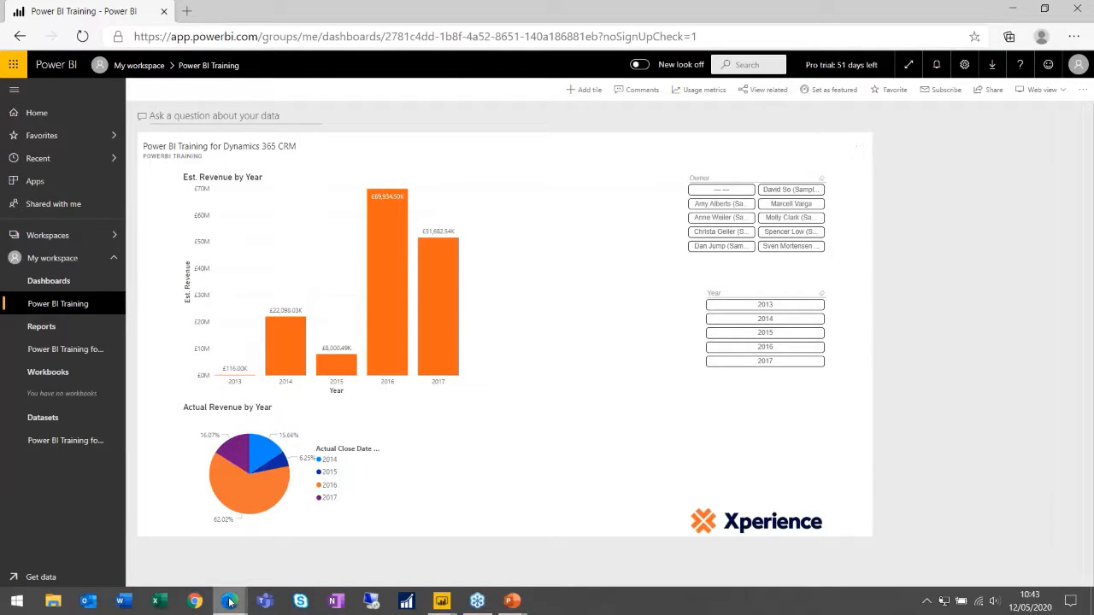
Switch to the Dynamics 365 Sales Hub window, open its dashboards and reload the page
mouse_move(229, 602)
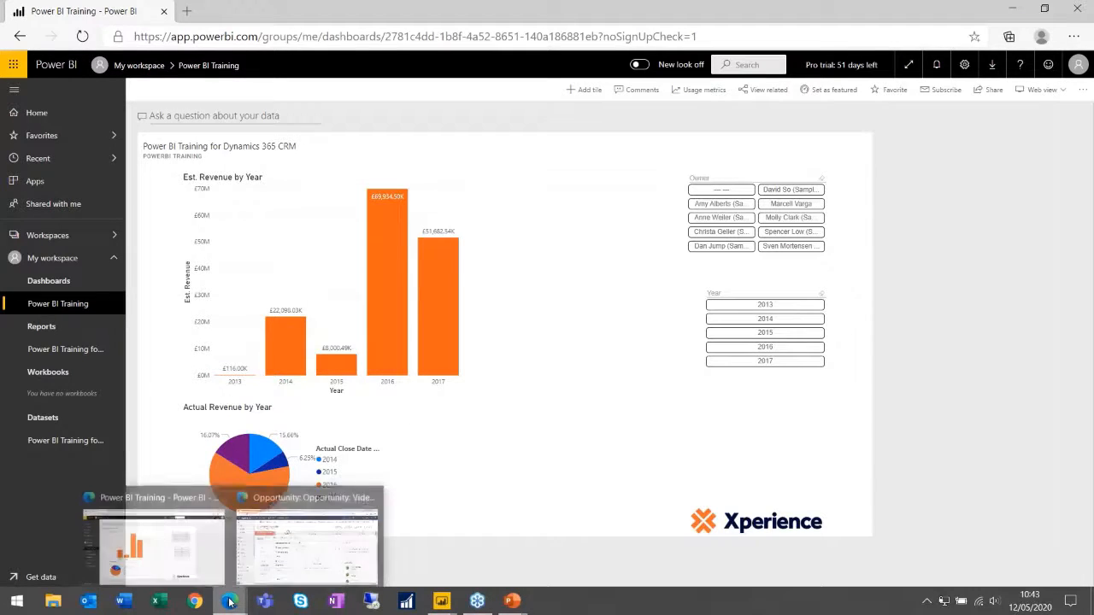
left_click(303, 540)
left_click(57, 252)
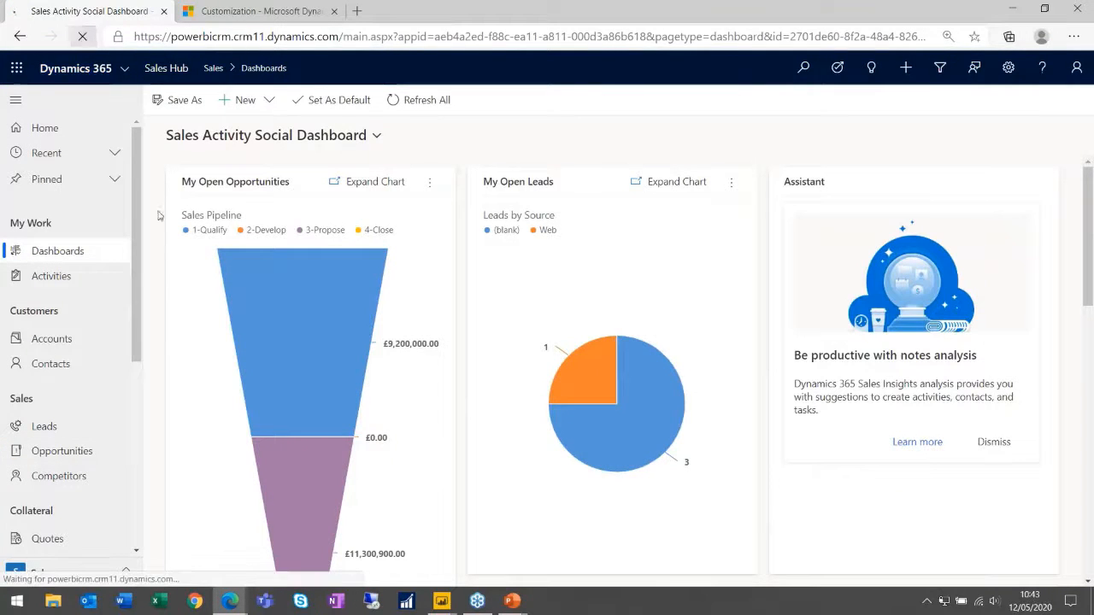
left_click(82, 37)
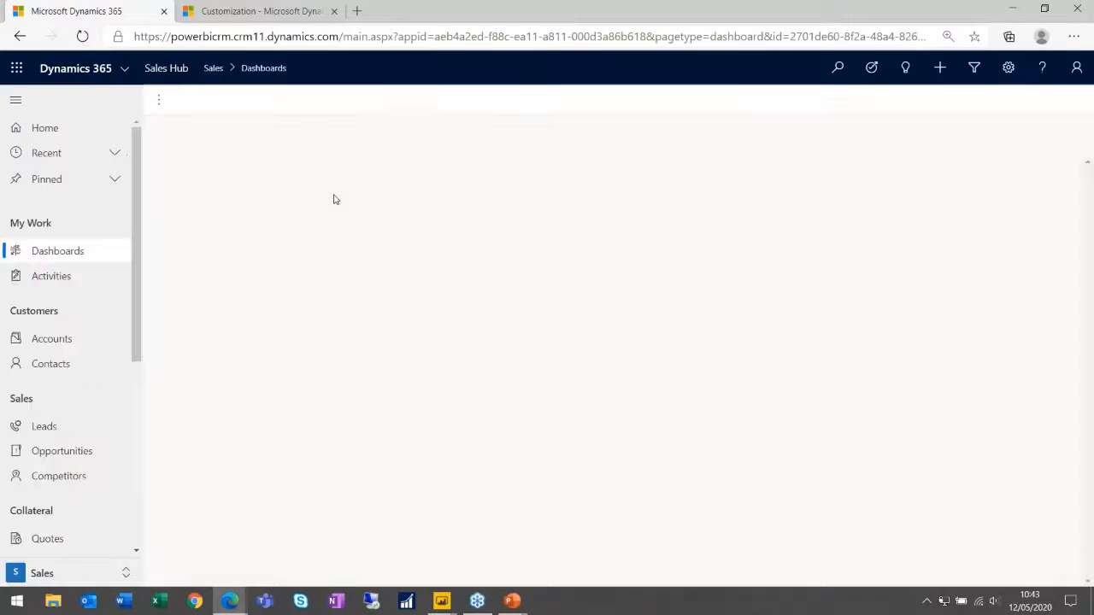
Try to add a new Power BI dashboard, signing in to Power BI and enabling it for the Unified Client
left_click(278, 100)
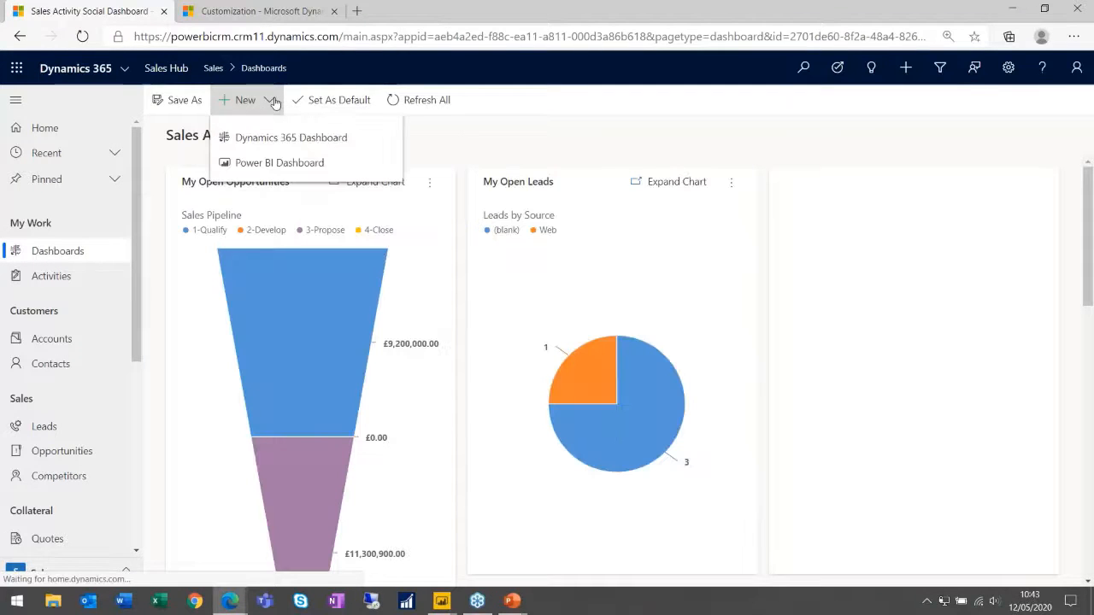
left_click(282, 161)
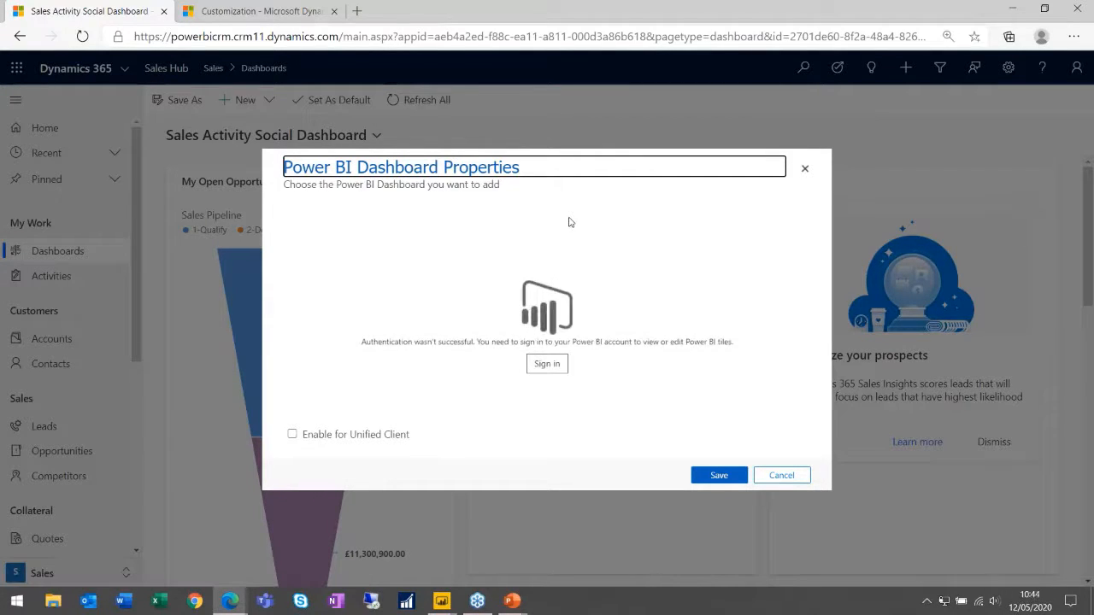
left_click(553, 364)
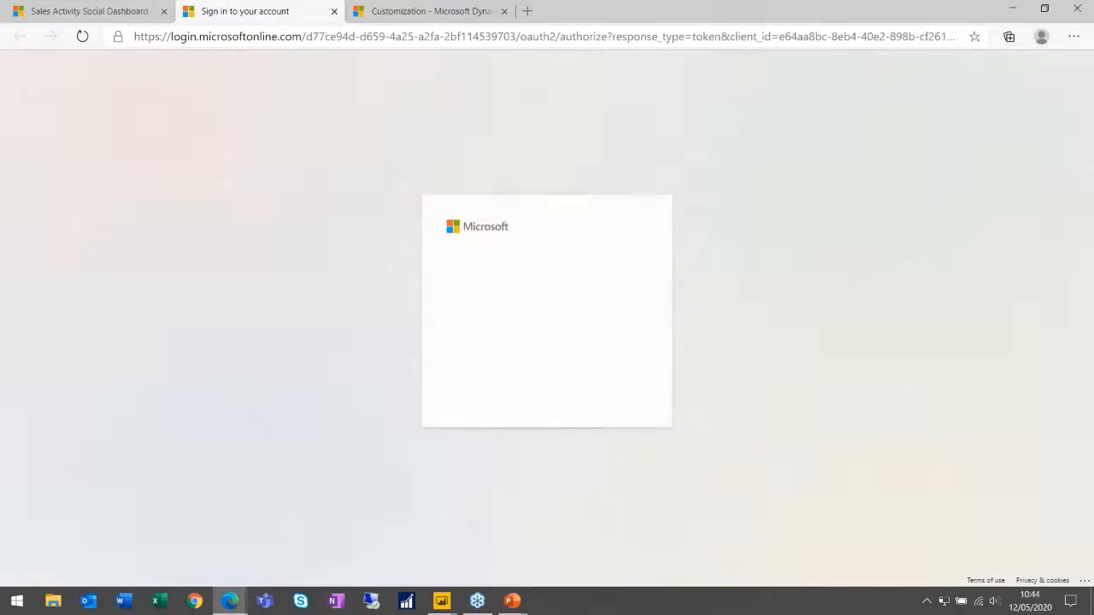
left_click(519, 325)
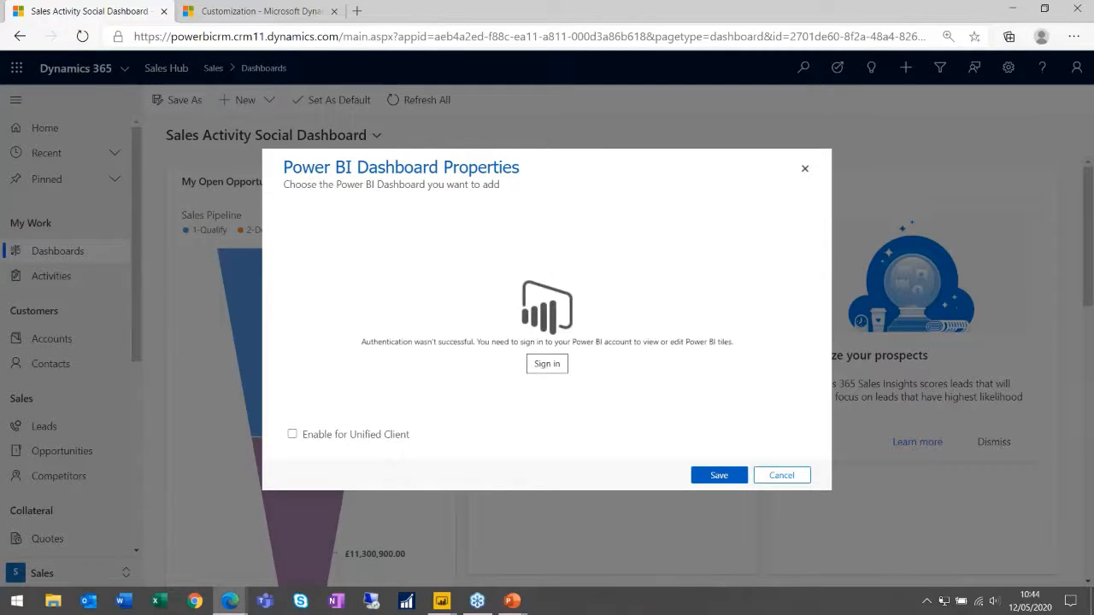
left_click(545, 364)
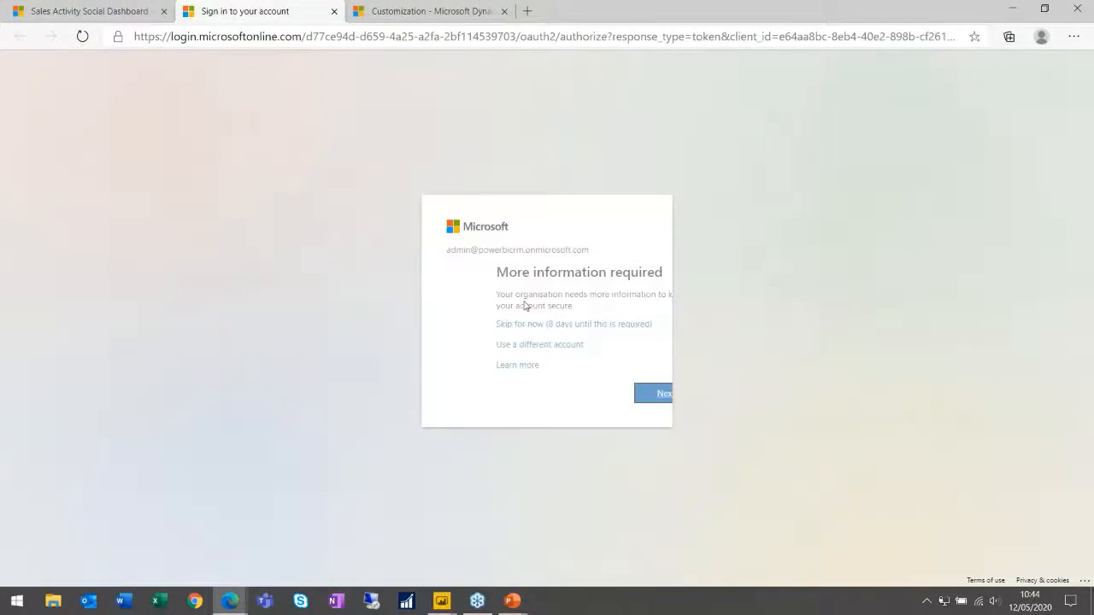
key("Return")
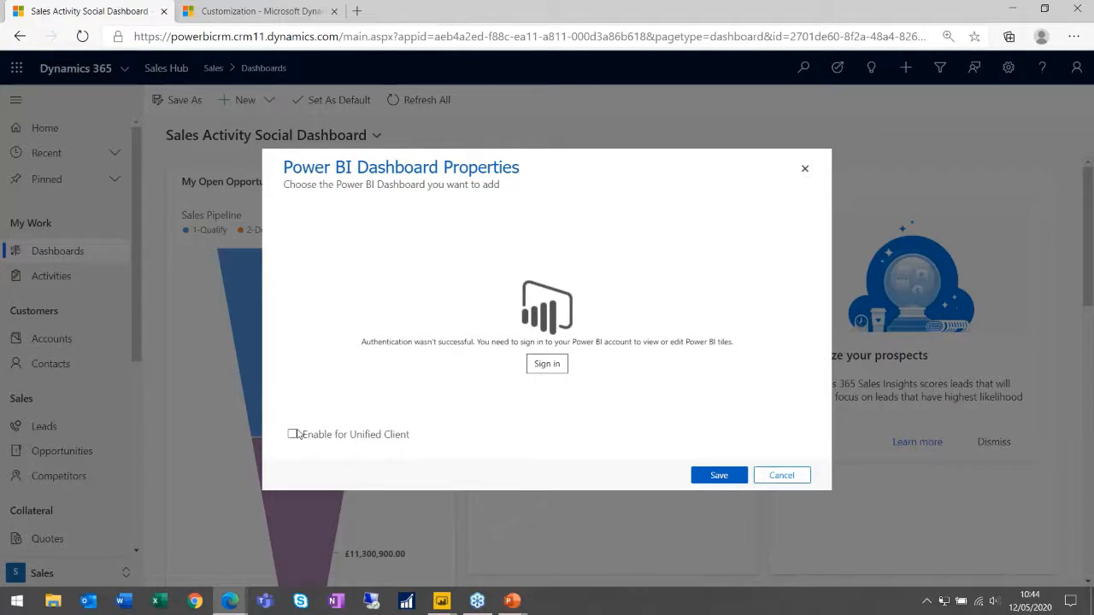
left_click(293, 434)
left_click(540, 366)
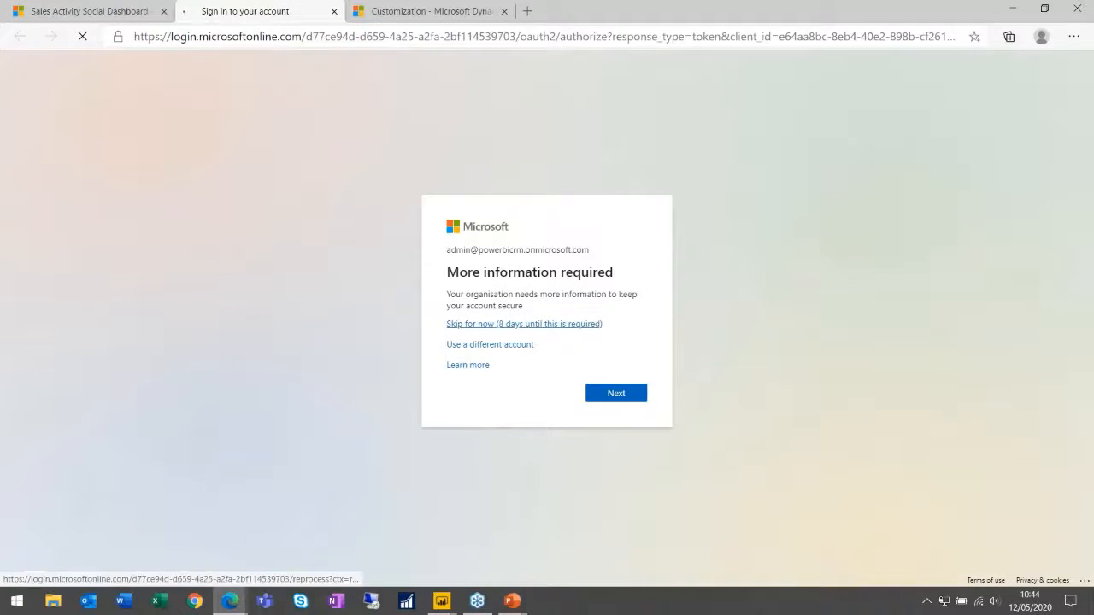
left_click(524, 324)
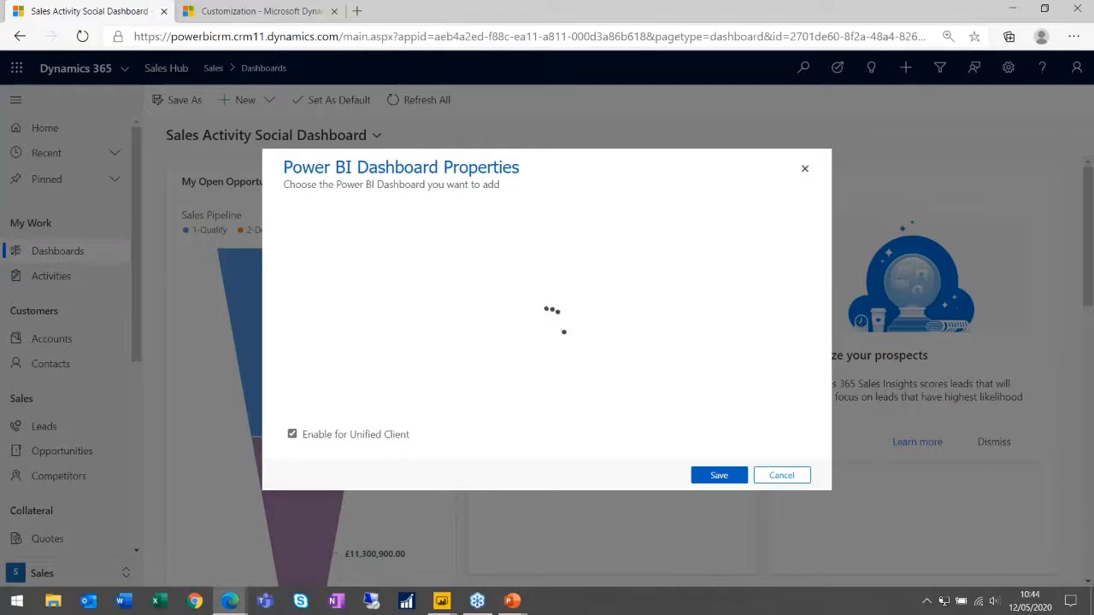
left_click(790, 476)
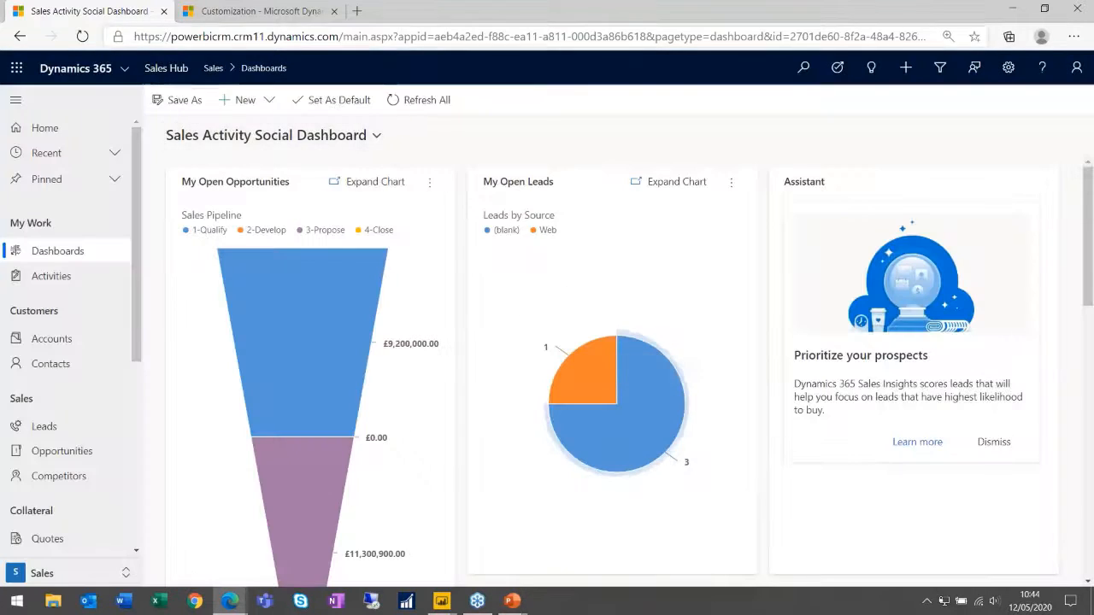
left_click(82, 36)
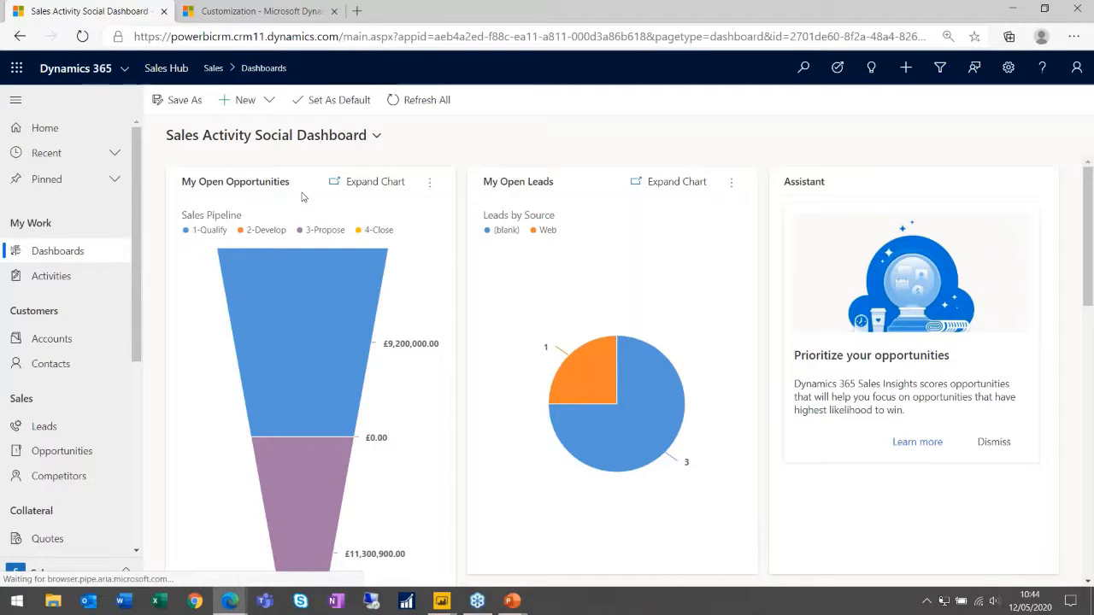
left_click(265, 101)
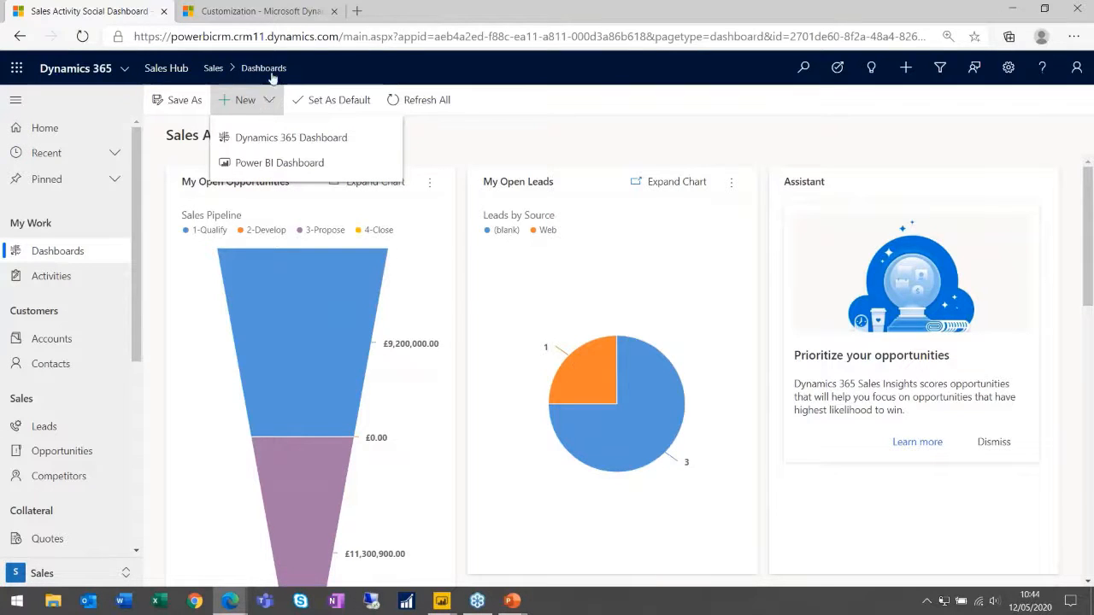
Check in the Reporting system settings under Administration whether Power BI visualization embedding is allowed, and accept the settings
left_click(253, 19)
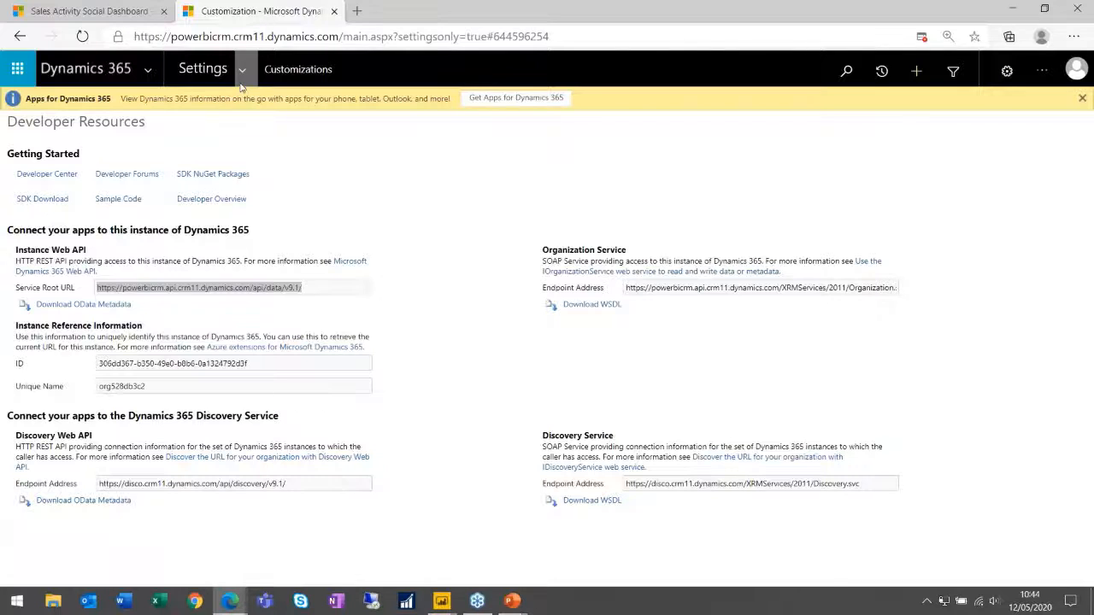
left_click(242, 69)
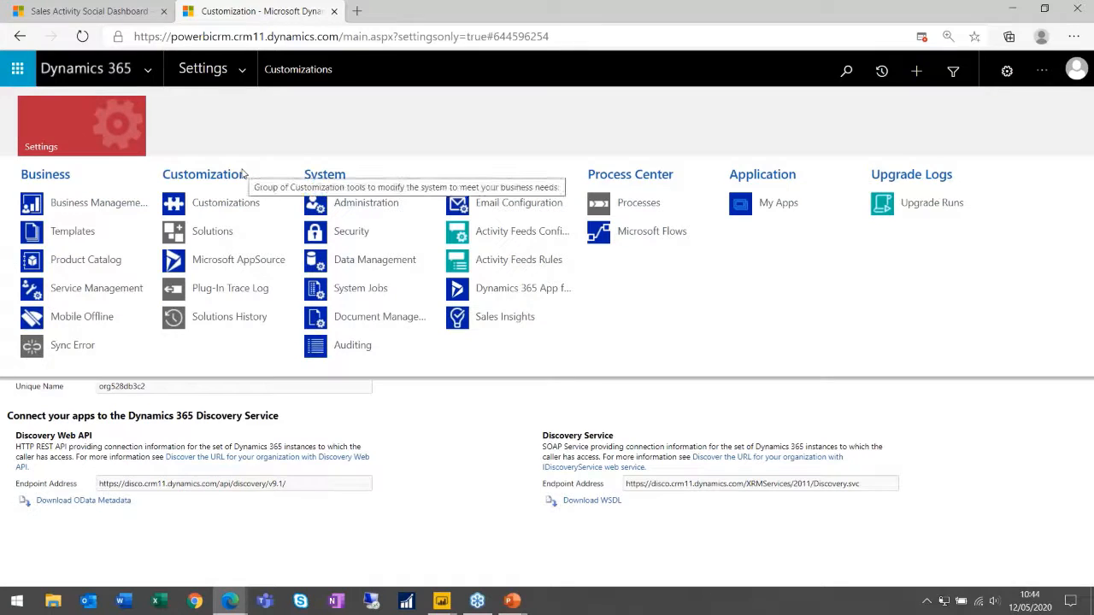
left_click(346, 213)
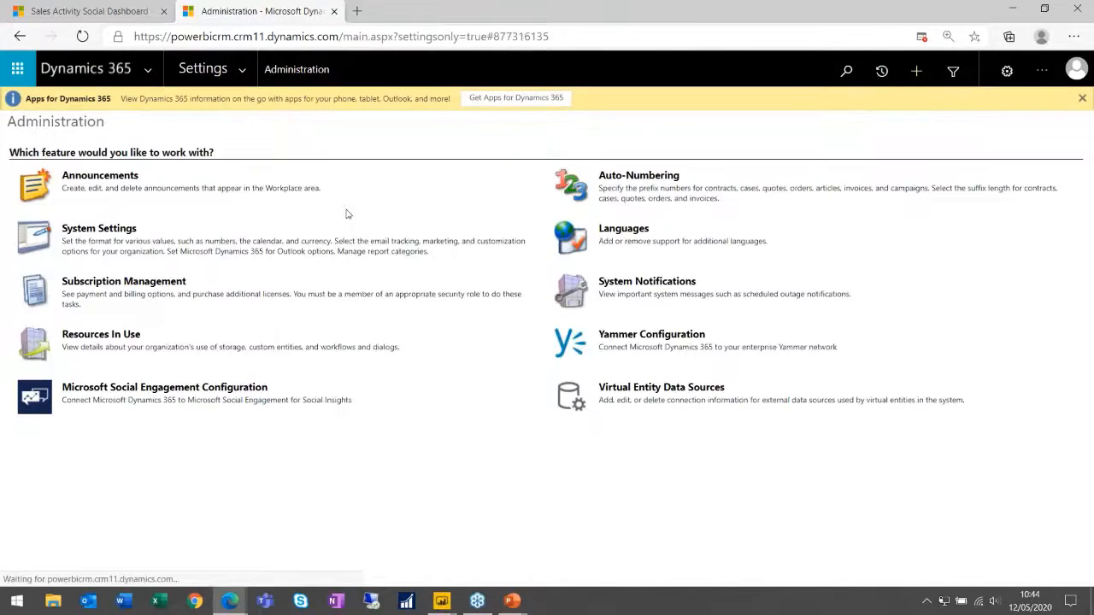
left_click(98, 228)
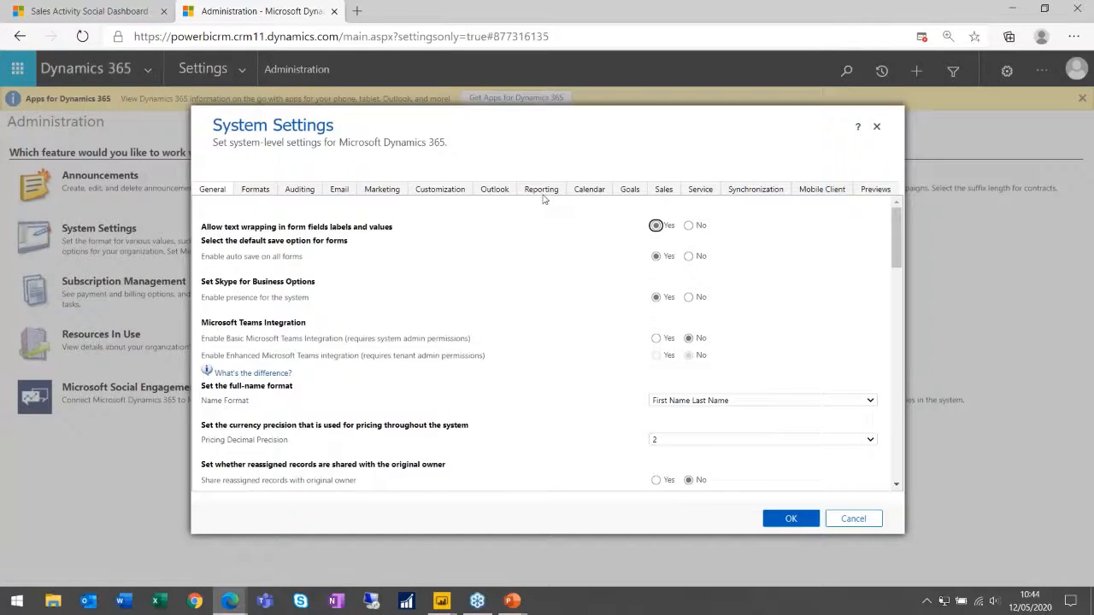
left_click(543, 189)
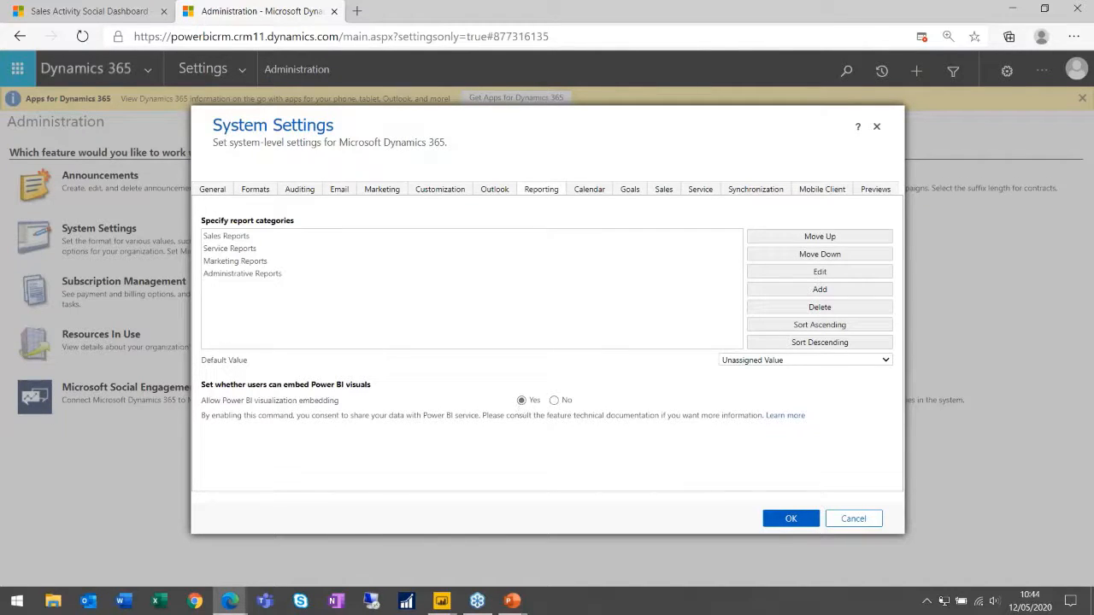
left_click(773, 522)
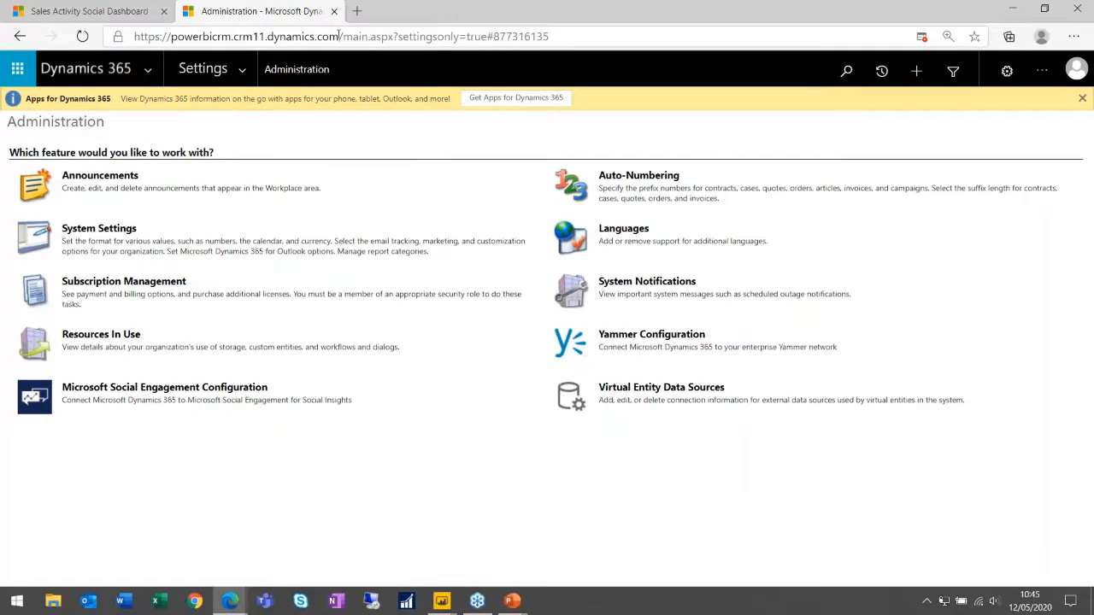
Reopen Dynamics 365 from its base URL in a new browser tab and close the two older tabs
left_click_drag(340, 36, 238, 18)
key("ctrl+c")
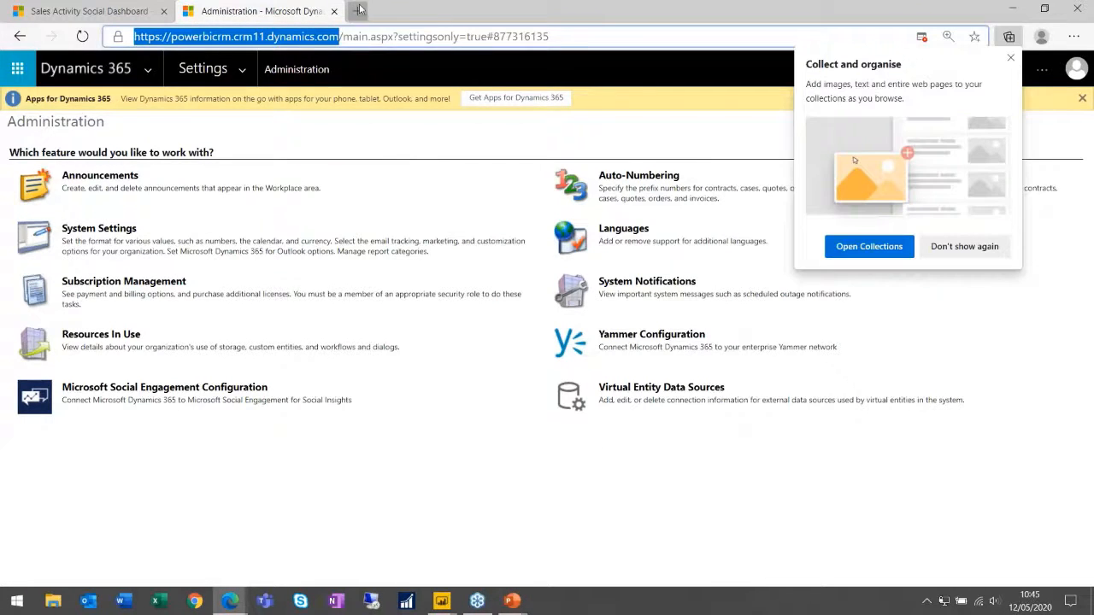
left_click(356, 11)
key("ctrl+v")
key("Return")
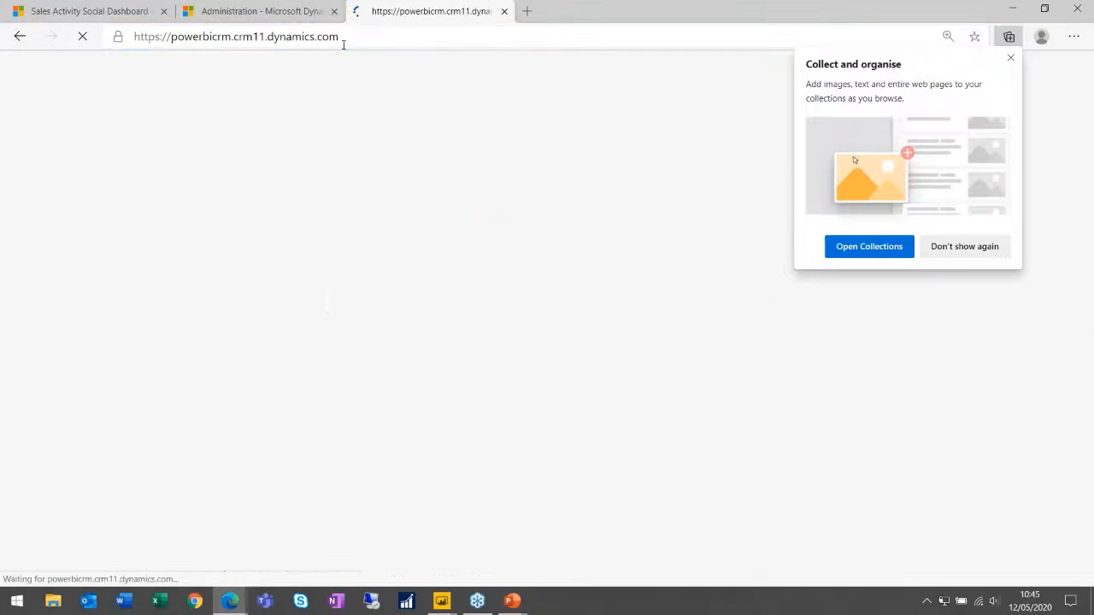
left_click(334, 12)
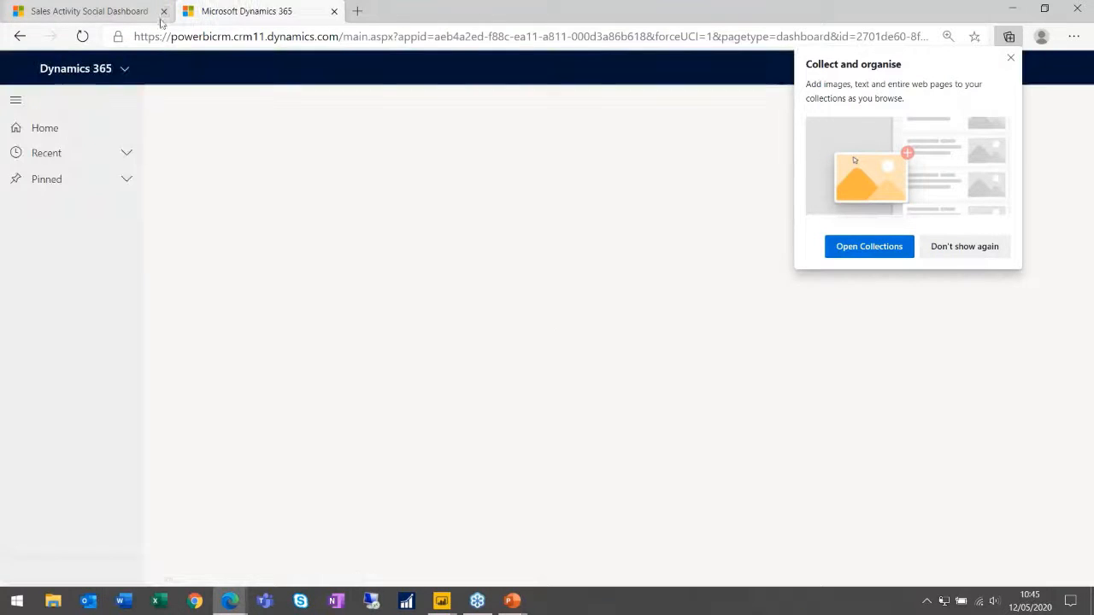
left_click(163, 11)
left_click(1010, 59)
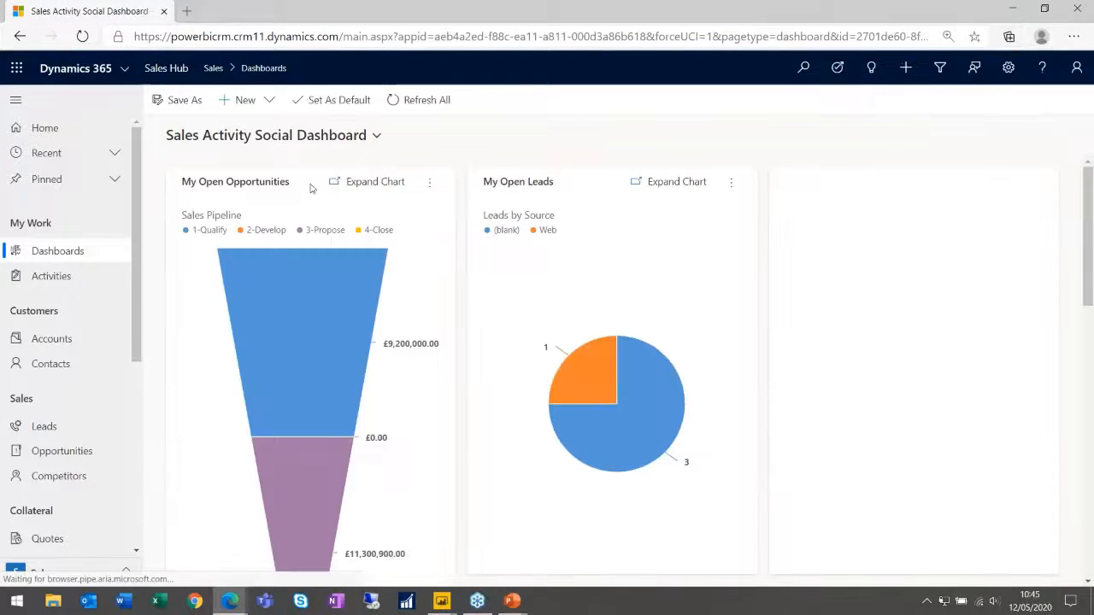
Add a new Power BI dashboard to Sales Hub using the Power BI Training dashboard from My workspace, and save it
left_click(239, 100)
left_click(247, 162)
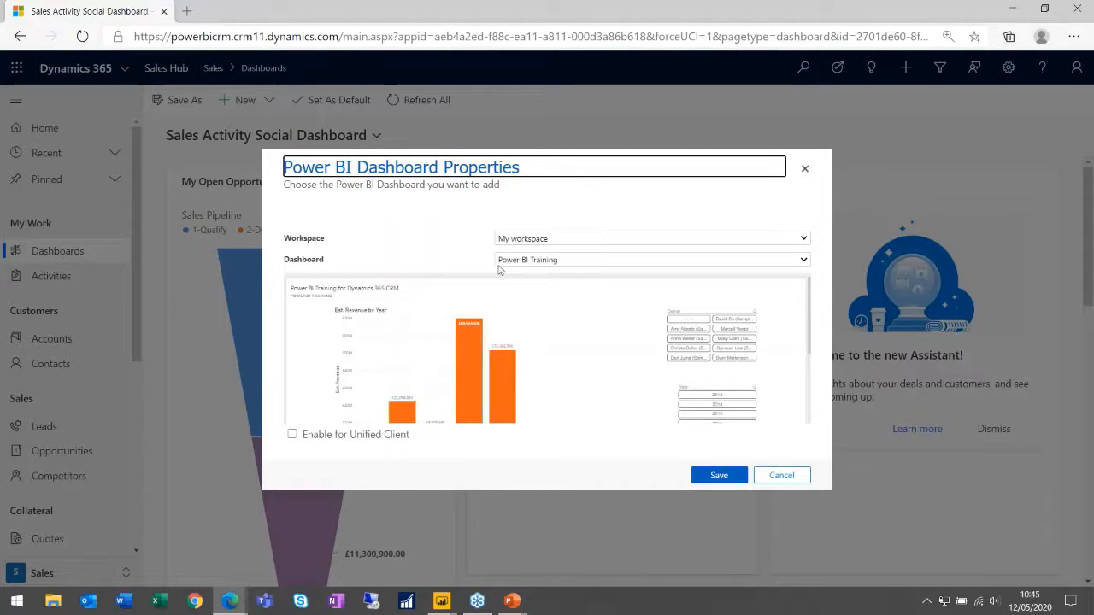
left_click(515, 264)
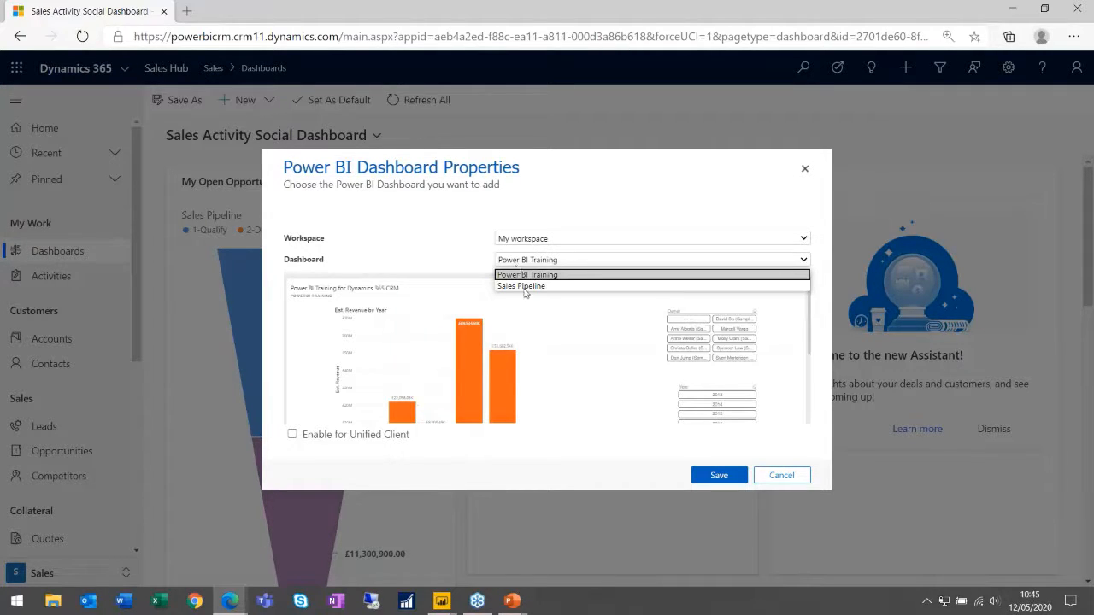
left_click(528, 274)
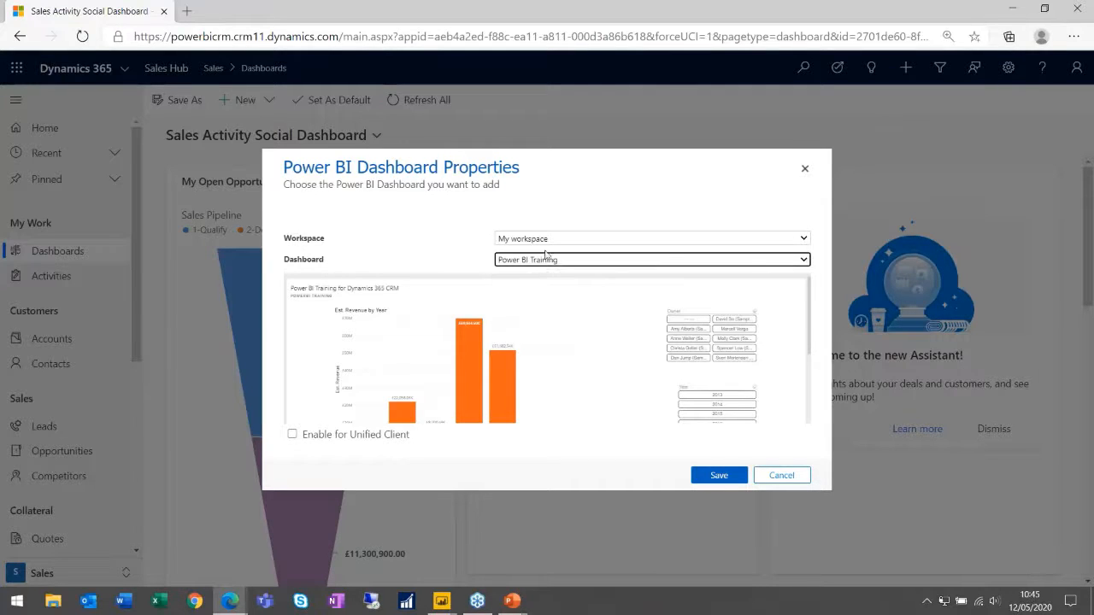
left_click(549, 241)
left_click(549, 252)
left_click(708, 474)
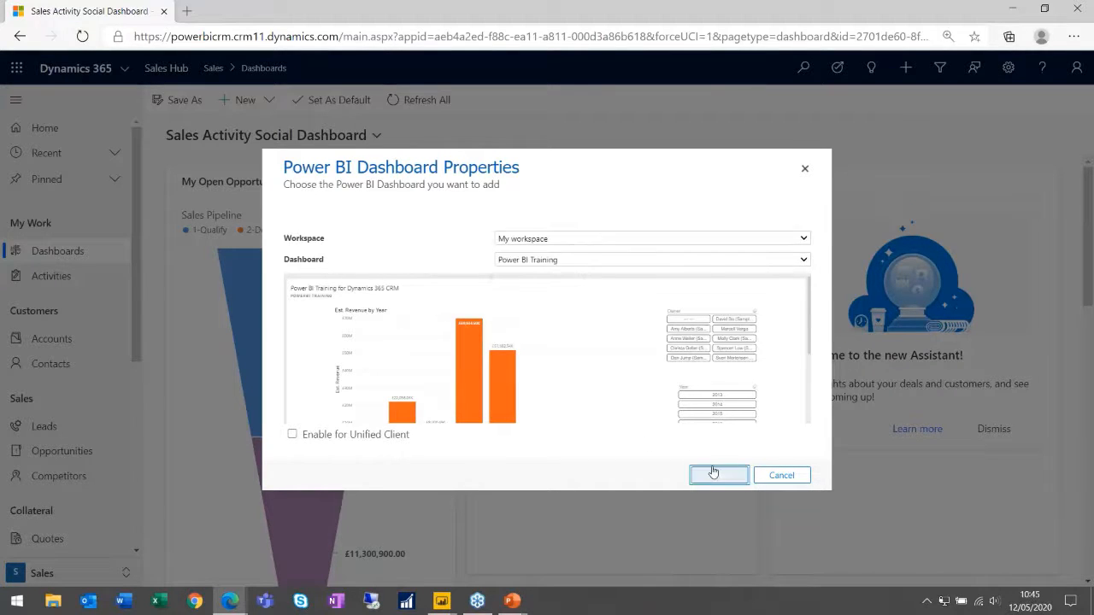
left_click(590, 393)
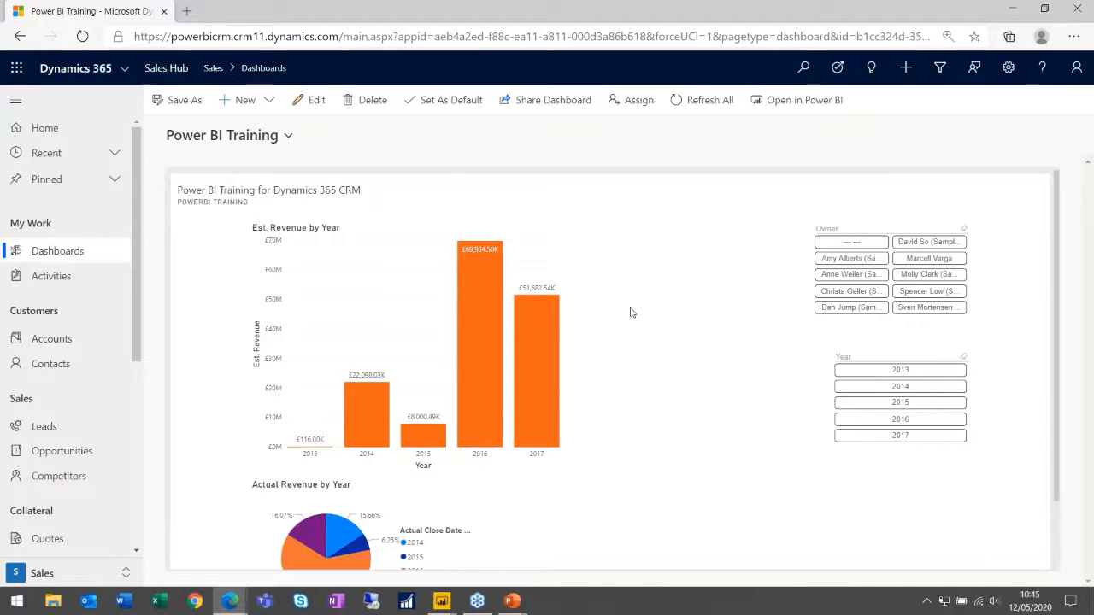
Try sharing the dashboard with the Microsoft Forms Pro, Power Apps Checker Application and Power Platform Dataflows users
left_click(550, 101)
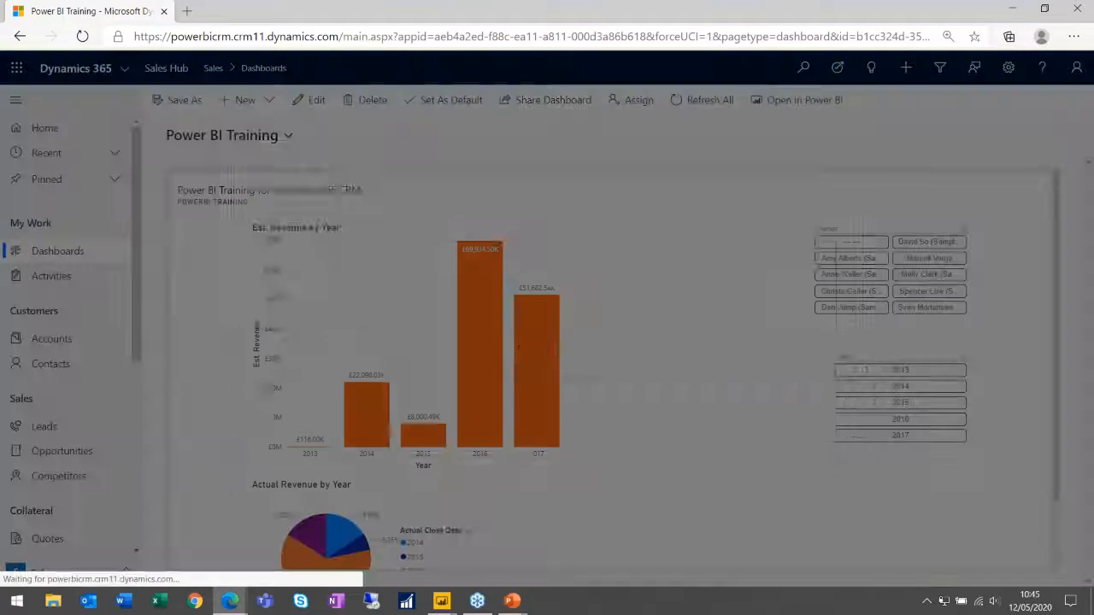
left_click(320, 248)
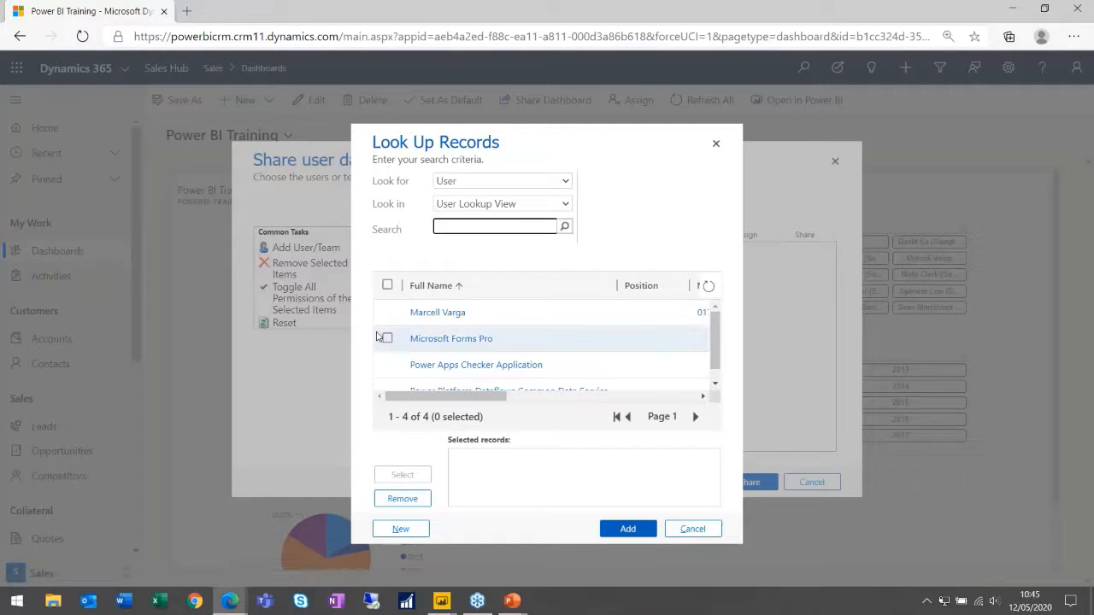
scroll(380, 336, "down", 1)
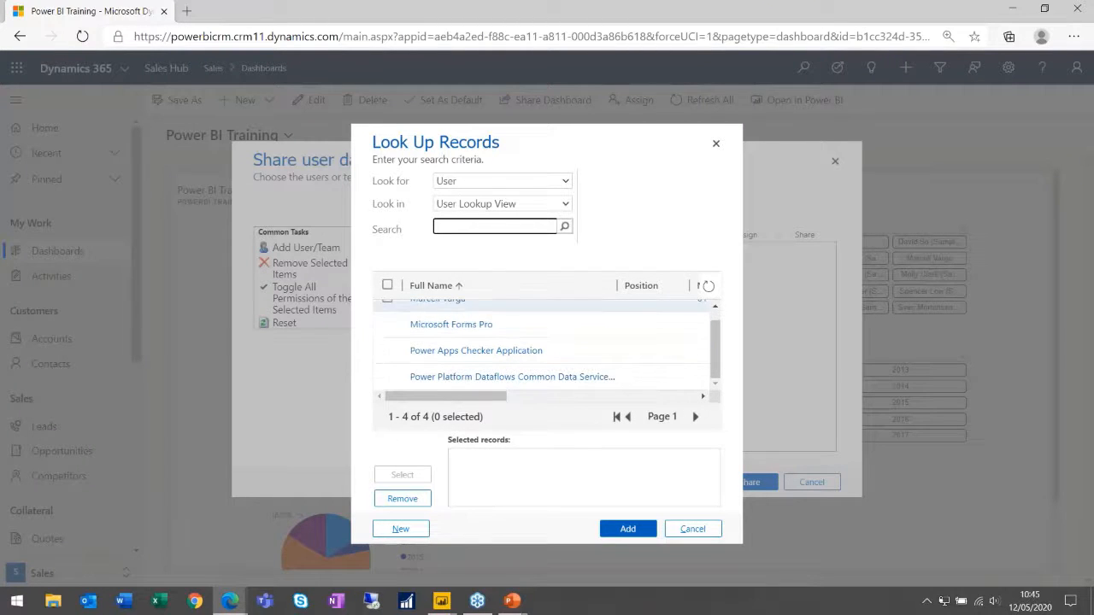
left_click(387, 324)
left_click(387, 350)
left_click(387, 376)
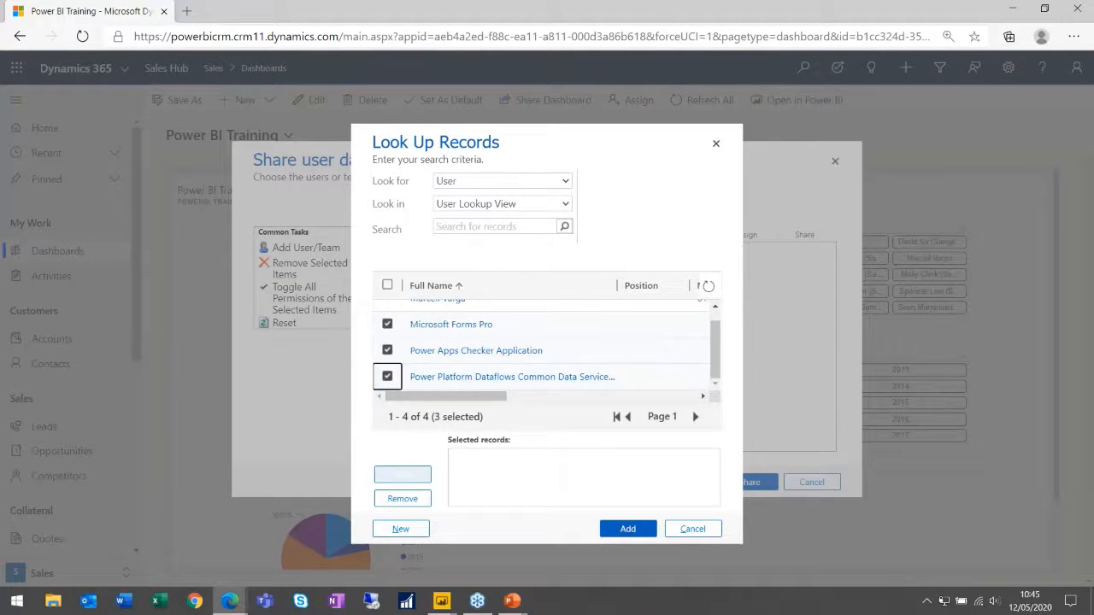
left_click(403, 474)
left_click(628, 529)
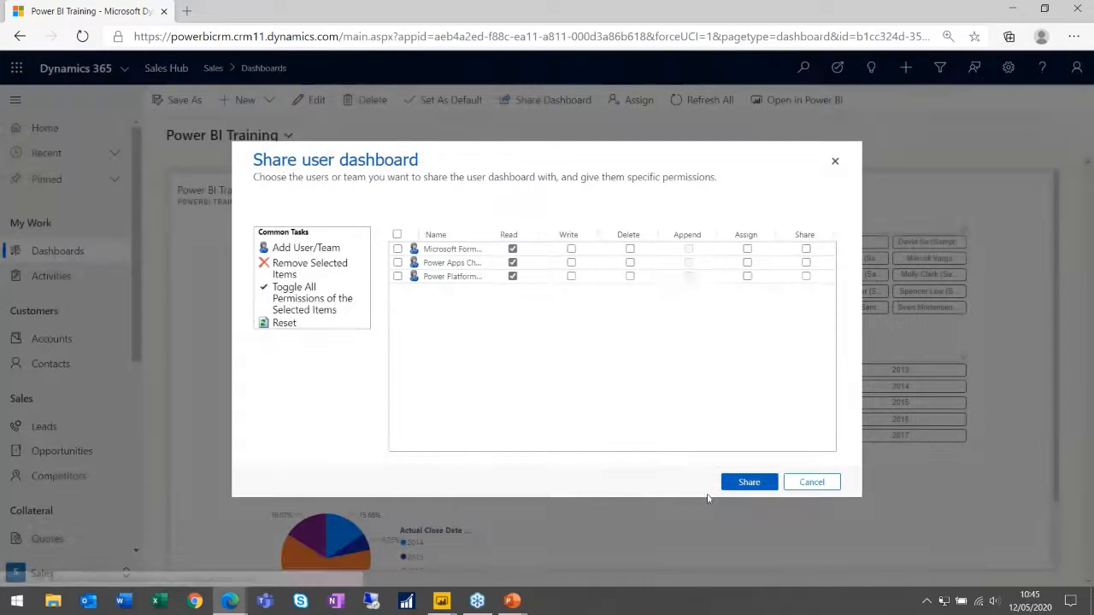
left_click(807, 484)
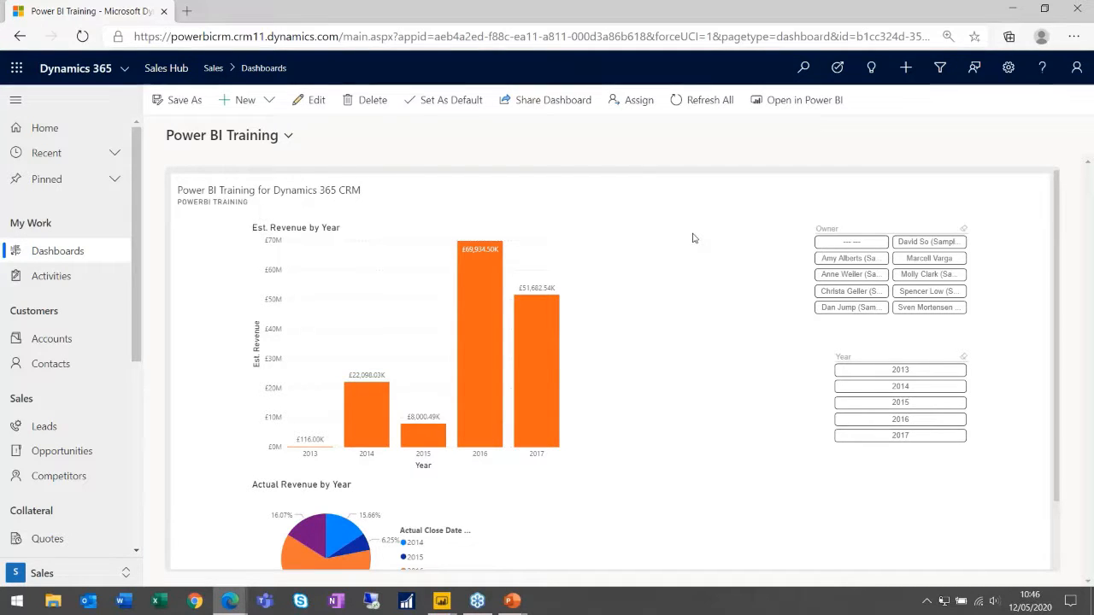
Review the embedded Power BI Training dashboard and test its Year filter with 2017 and 2014 and its Owner filter with one owner, clearing each selection
scroll(694, 238, "down", 2)
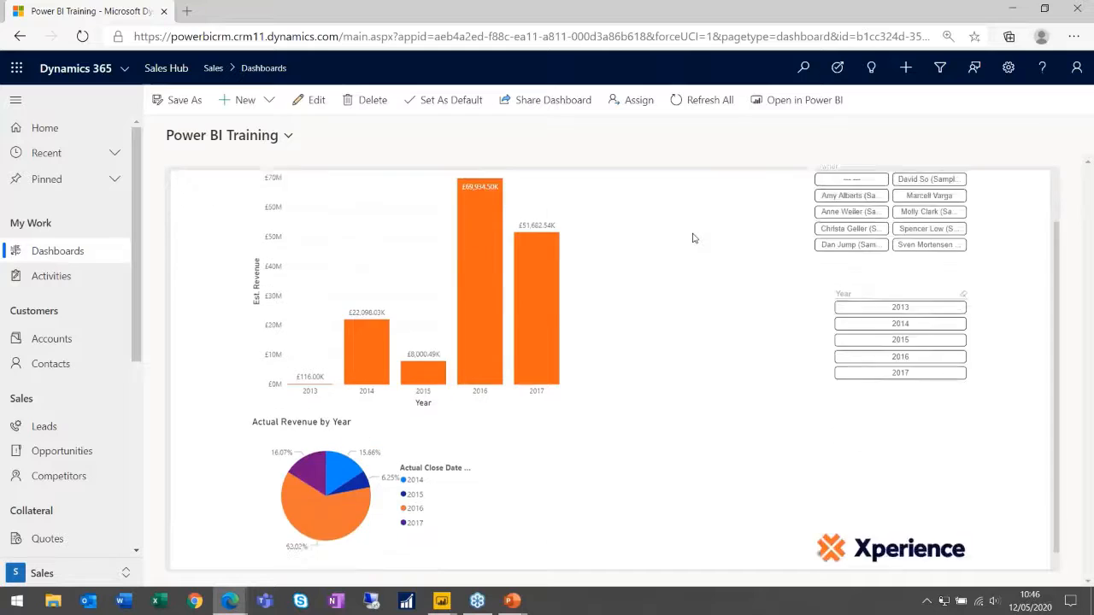
scroll(694, 238, "up", 2)
scroll(694, 238, "down", 2)
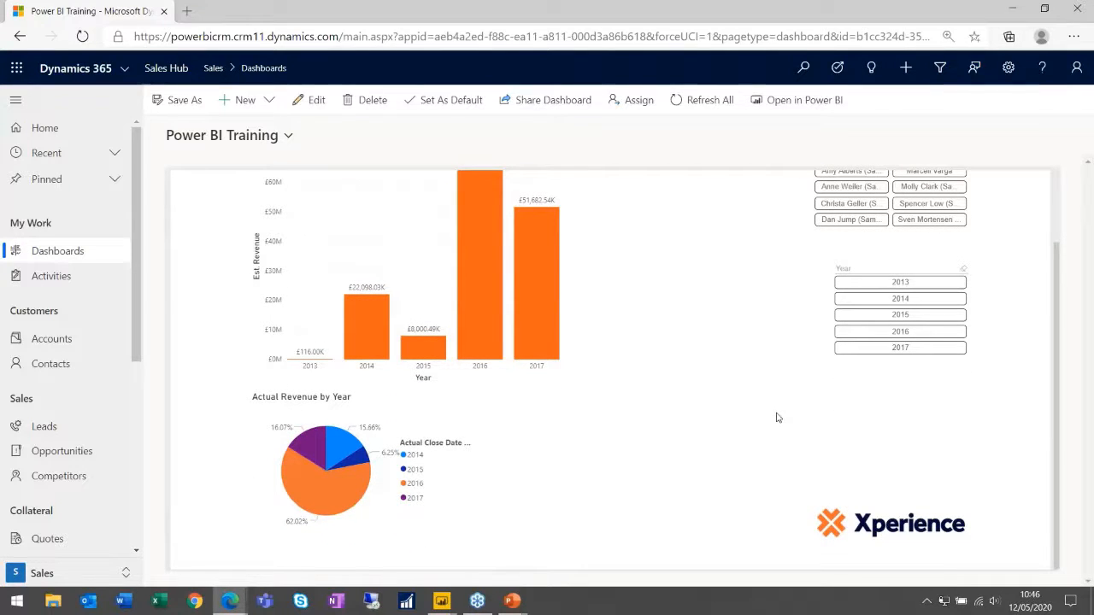
scroll(778, 417, "up", 2)
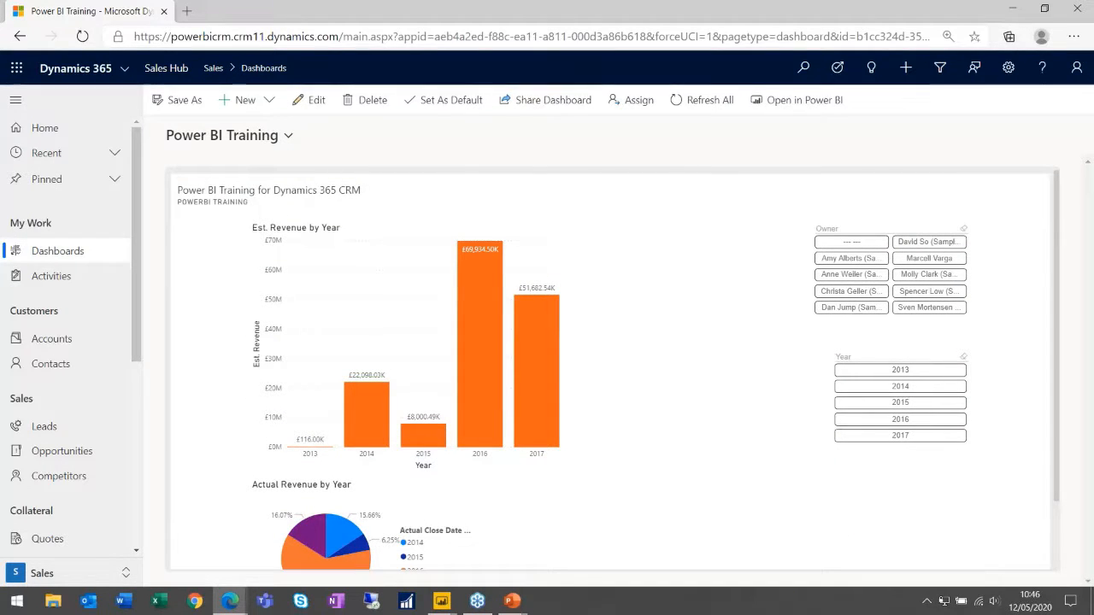
left_click(901, 435)
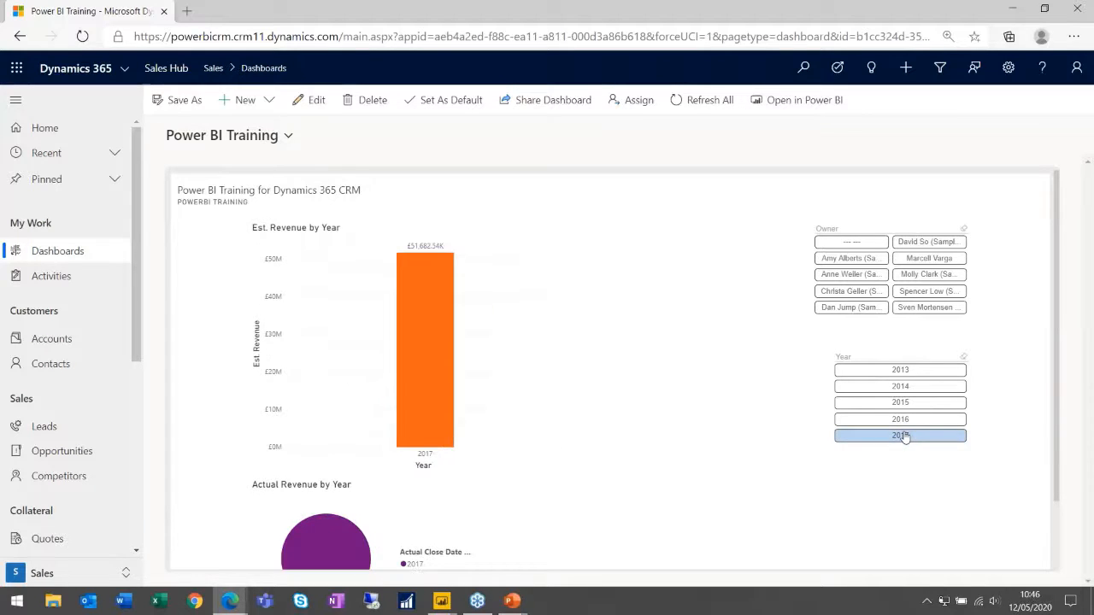
left_click(901, 435)
left_click(902, 389)
left_click(901, 389)
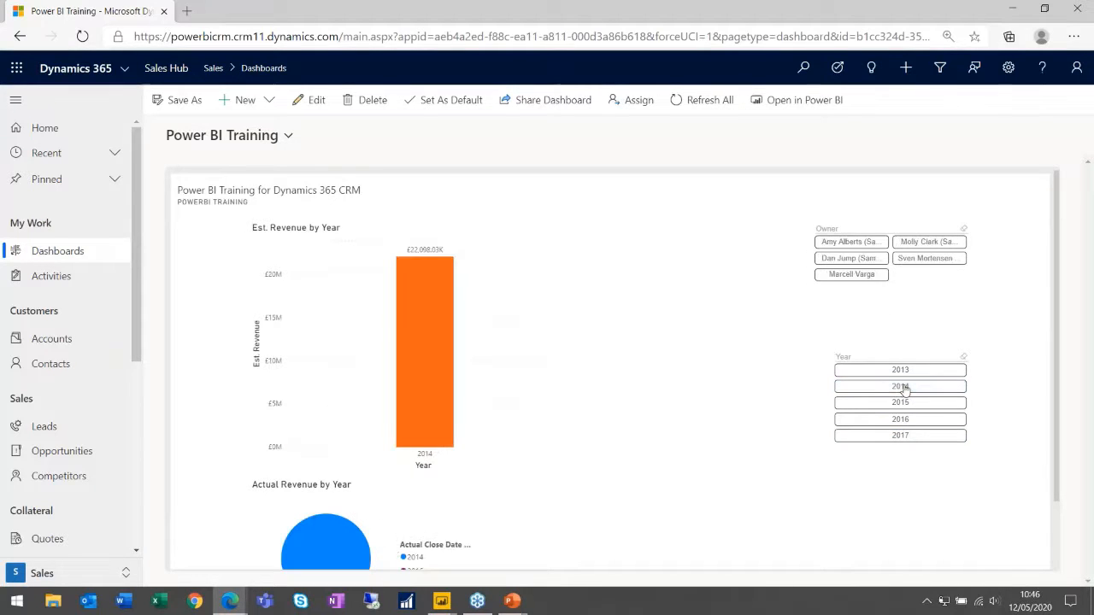
left_click(883, 275)
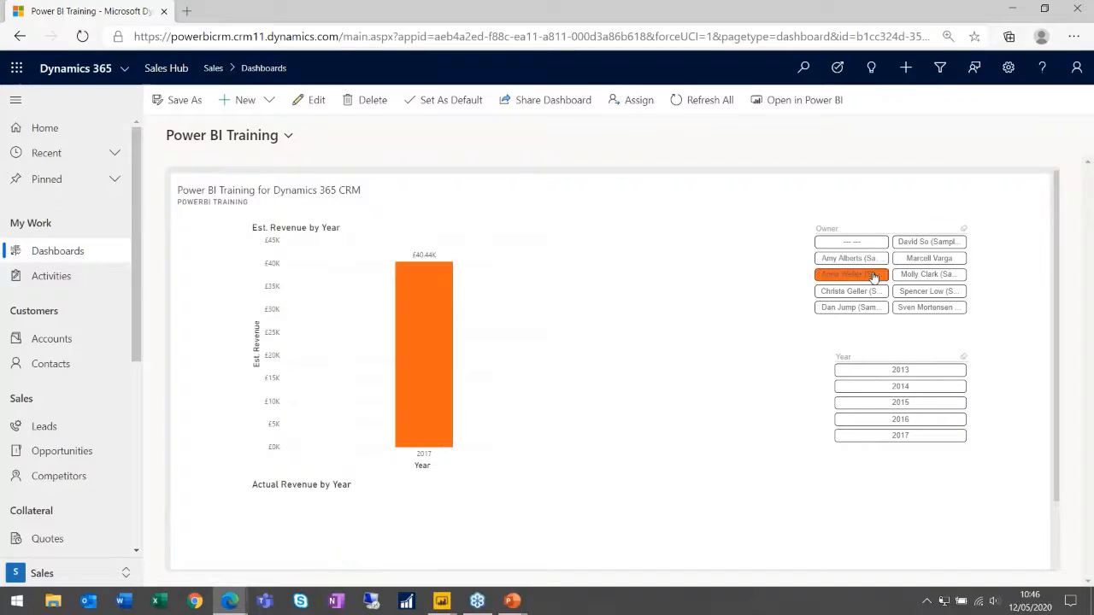
left_click(892, 275)
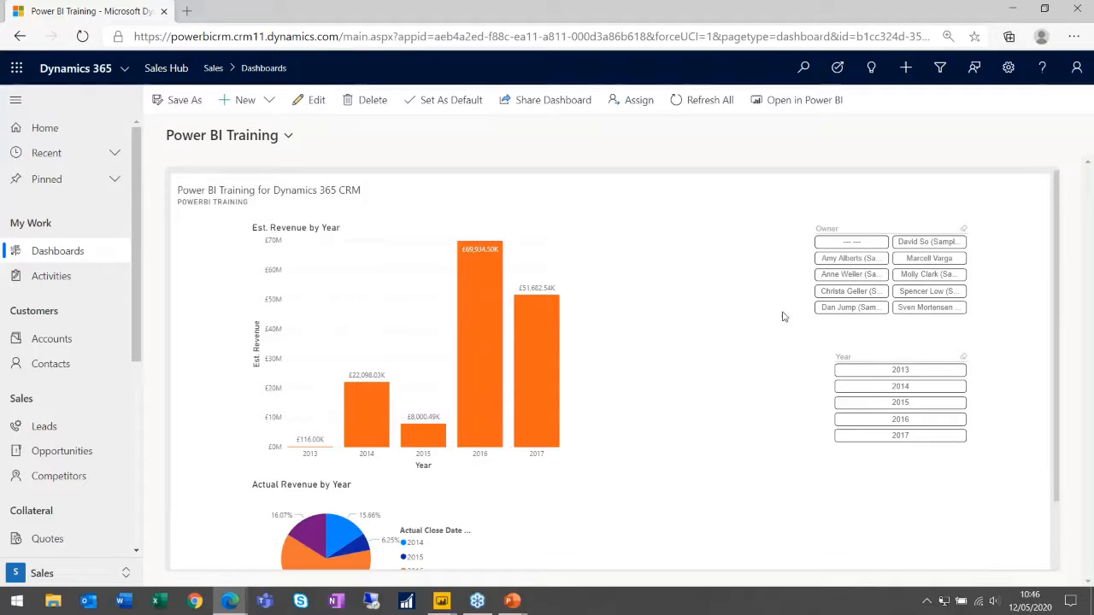
Test cross-filtering with the 2016 slice of the Actual Revenue by Year pie, one owner and the year 2013, clearing each selection
scroll(783, 317, "down", 1)
scroll(784, 317, "down", 1)
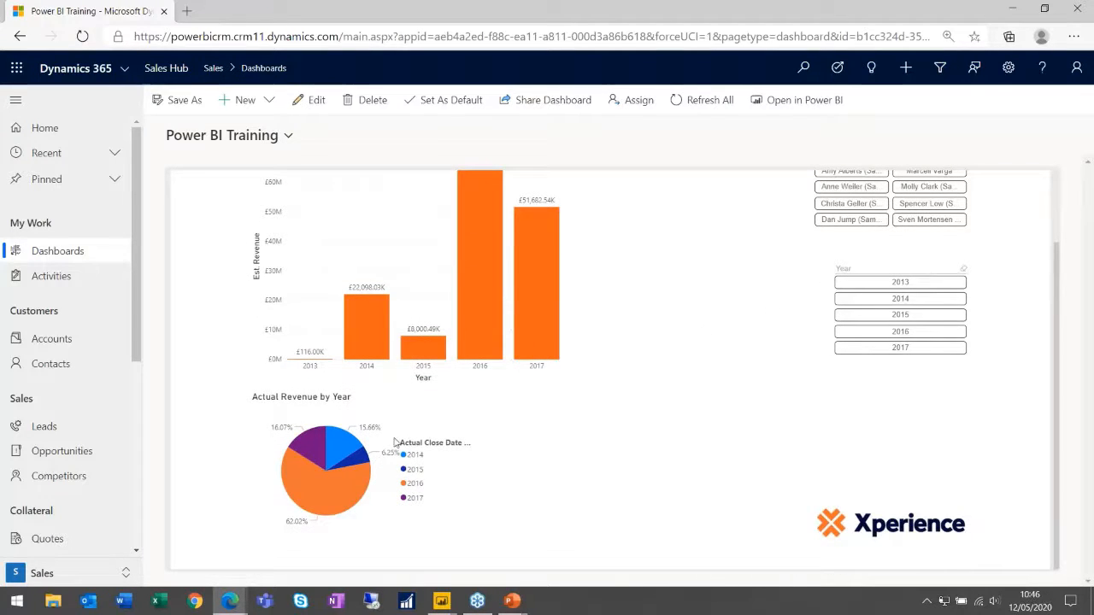
left_click(322, 511)
left_click(322, 511)
scroll(820, 342, "up", 2)
left_click(846, 275)
left_click(846, 275)
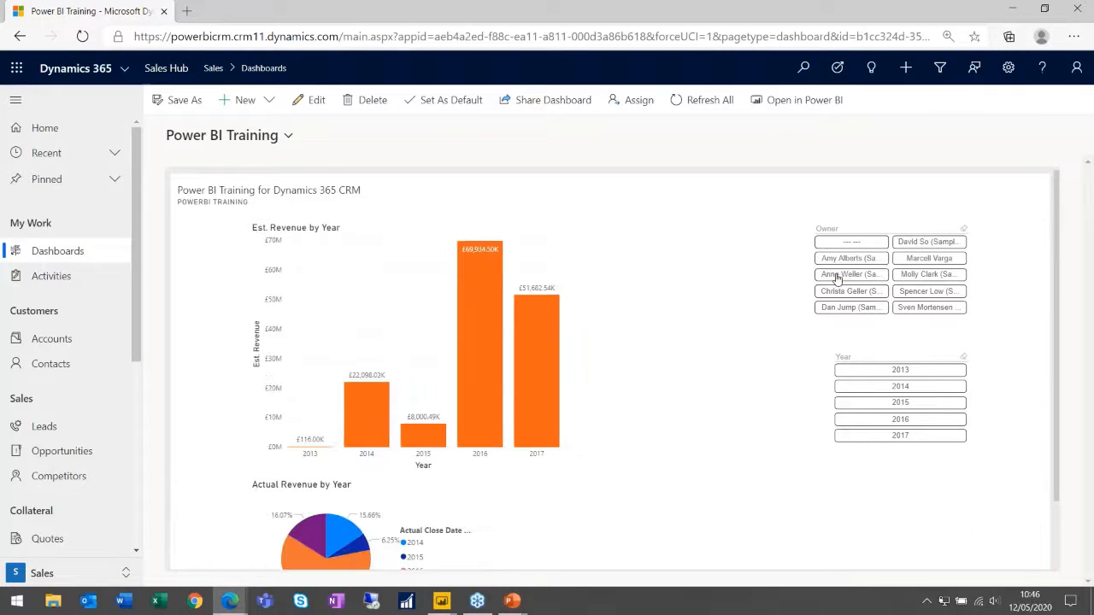
left_click(910, 373)
left_click(911, 373)
Switch to the PowerPoint slide show, advance to the Any Questions? slide and return to the Dynamics 365 dashboard
mouse_move(511, 601)
left_click(517, 531)
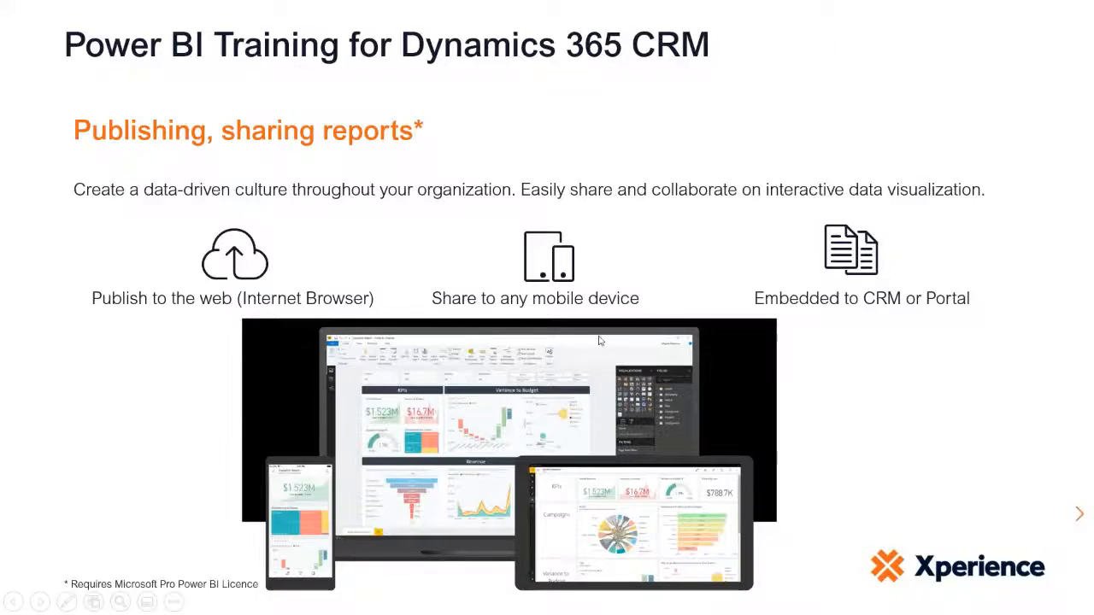
left_click(598, 340)
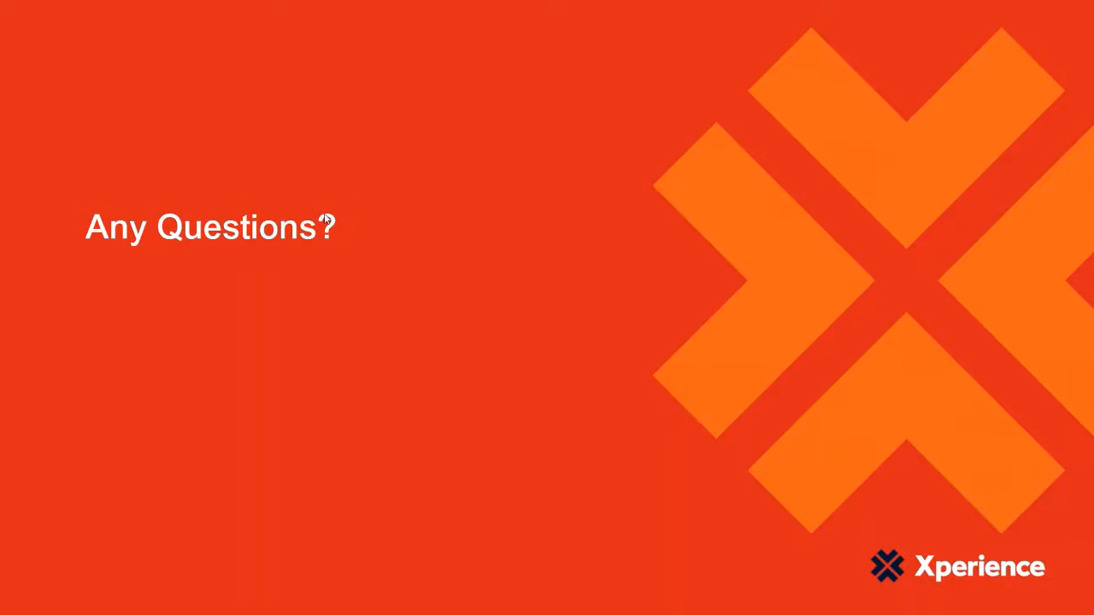
key("alt+Tab")
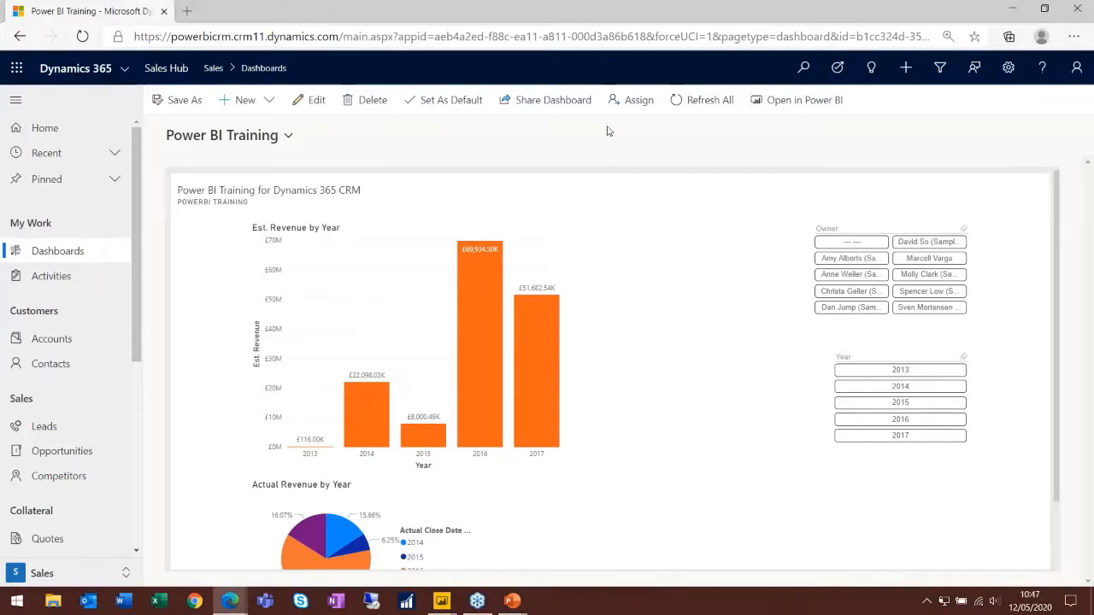
Open the Dynamics 365 advanced settings and launch Customize the System from Customizations
left_click(1008, 68)
left_click(948, 133)
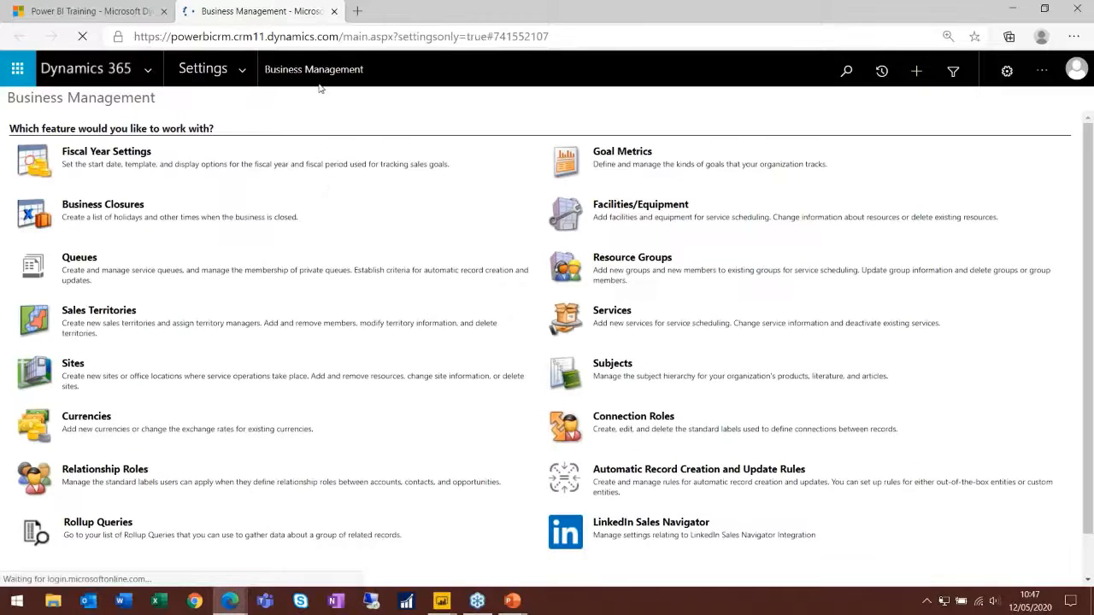
left_click(243, 72)
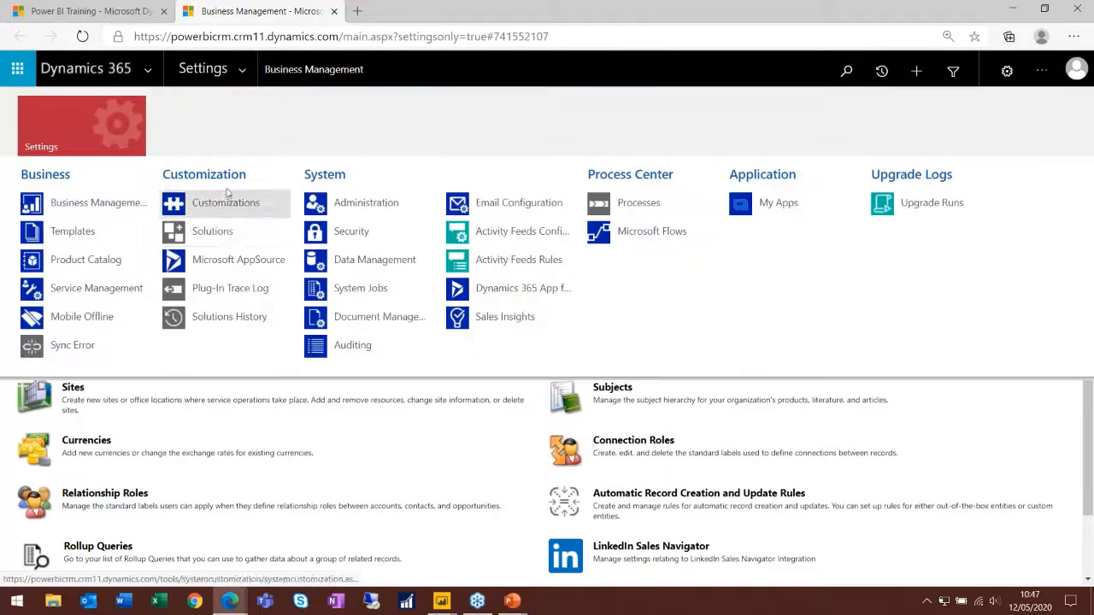
left_click(226, 205)
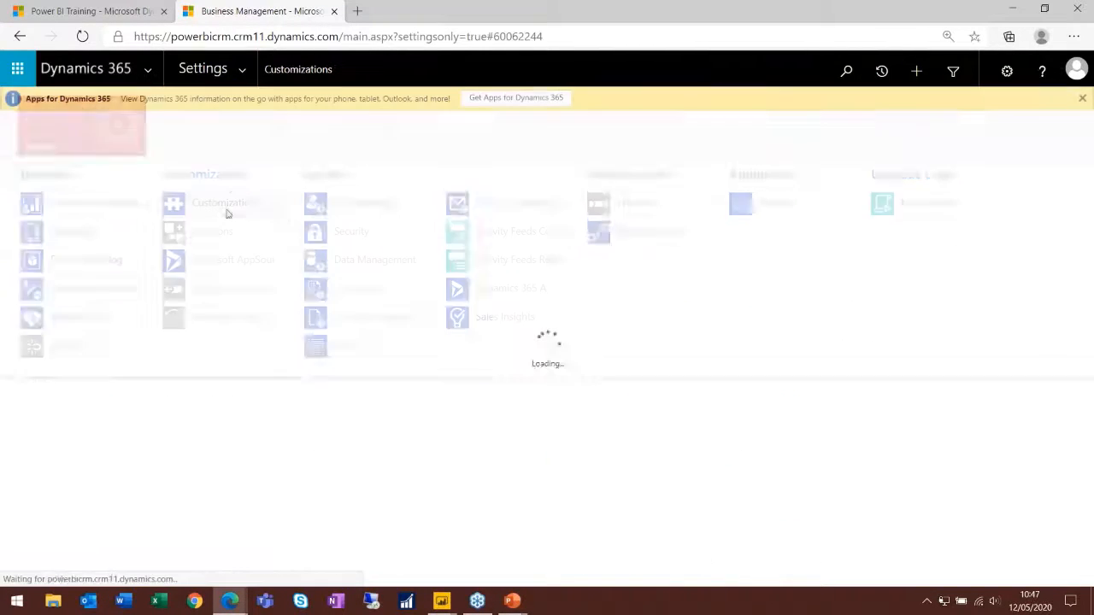
left_click(251, 75)
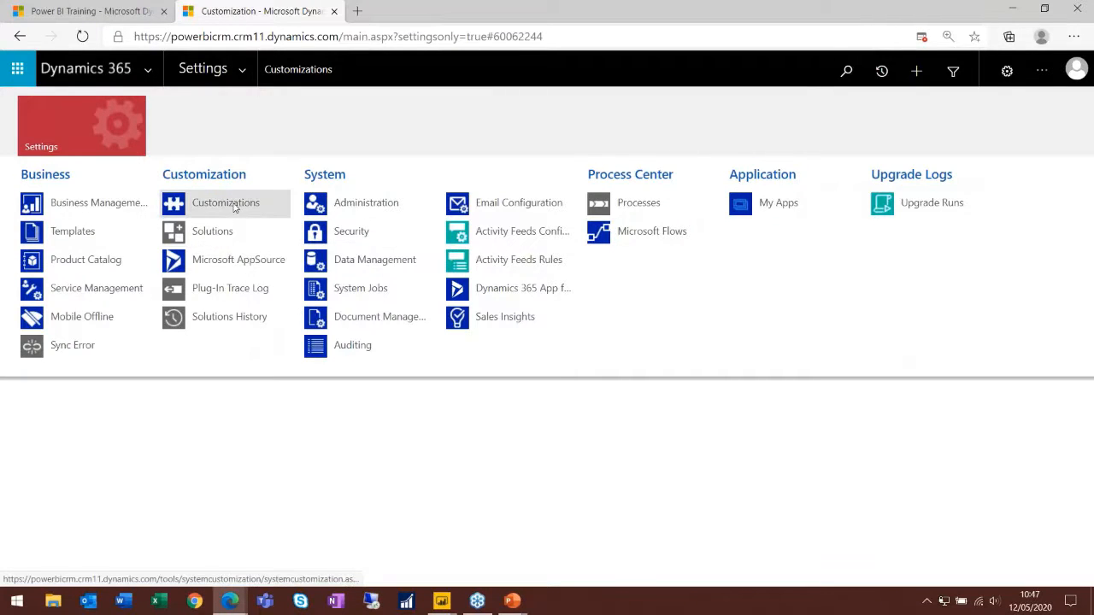
left_click(237, 205)
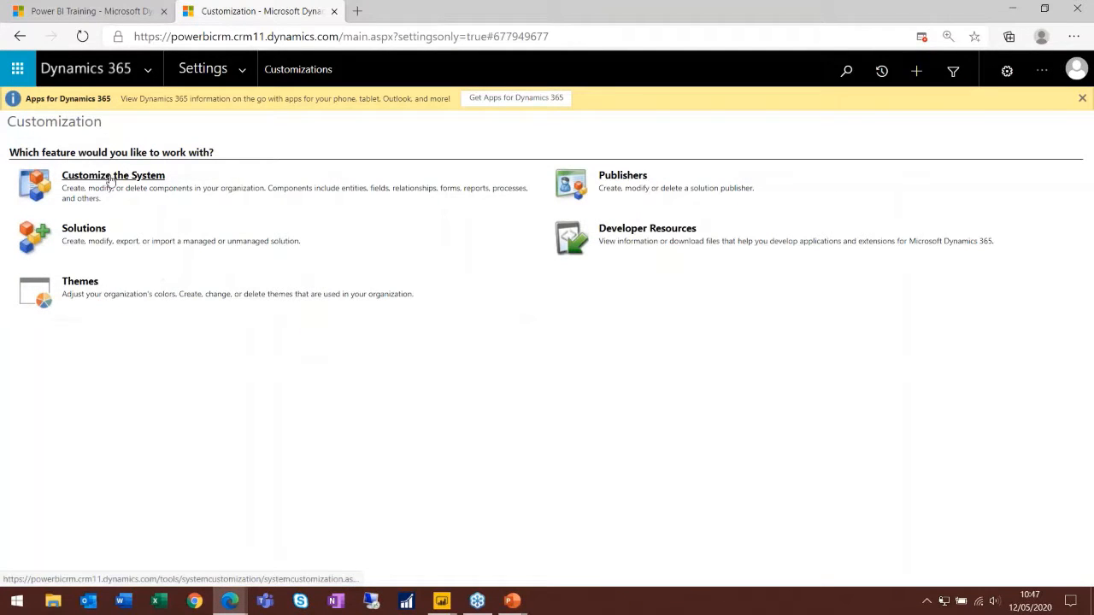
left_click(110, 177)
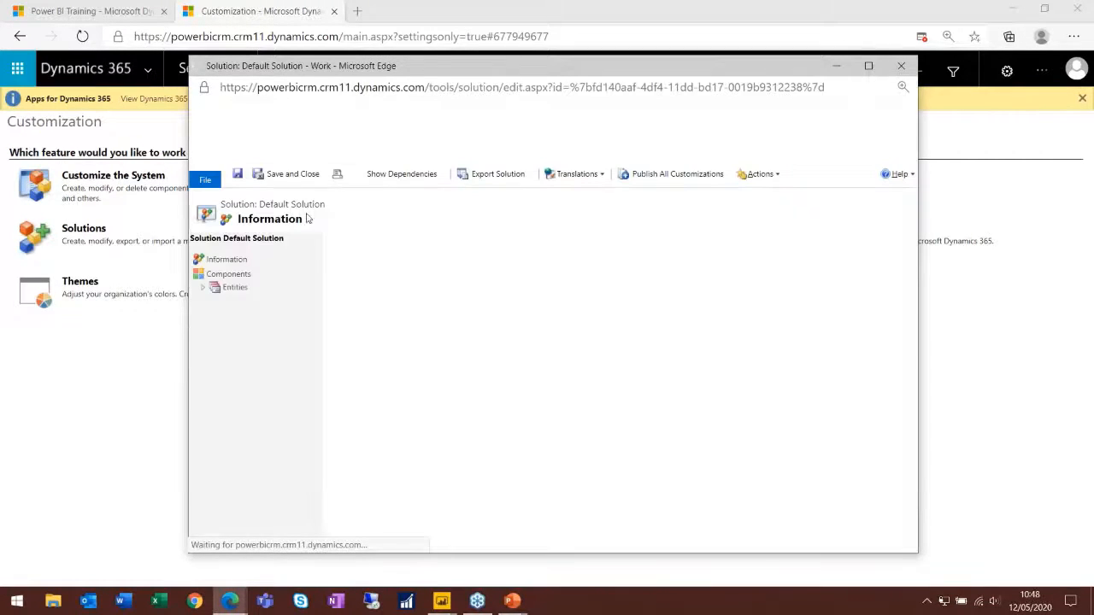
Expand the Opportunity entity in the default solution and decline the move to the modern Power Apps experience
left_click(204, 288)
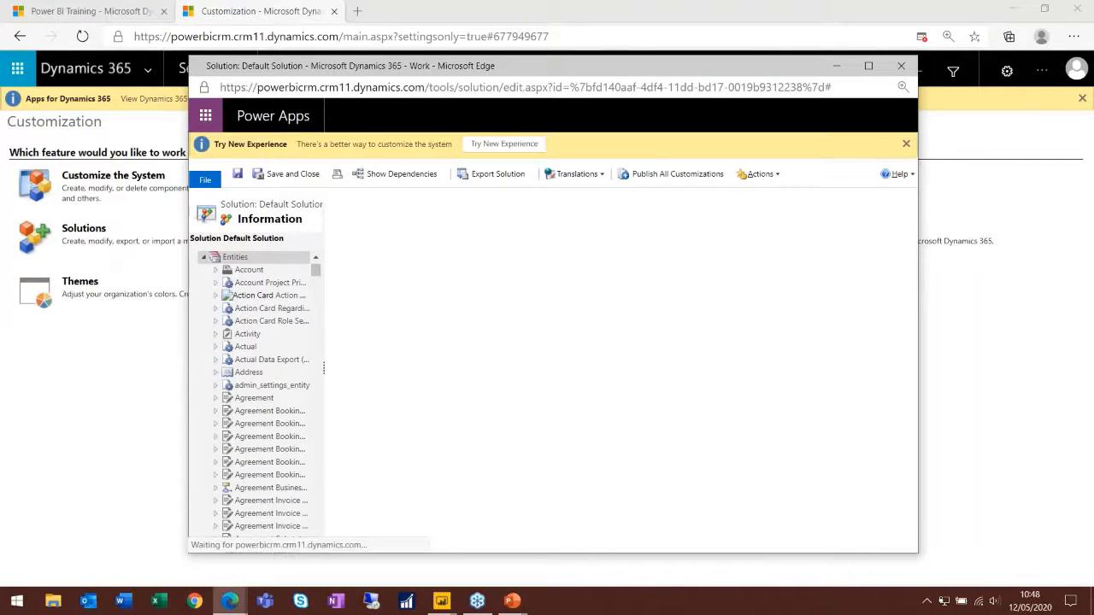
scroll(228, 379, "down", 5)
scroll(227, 379, "down", 15)
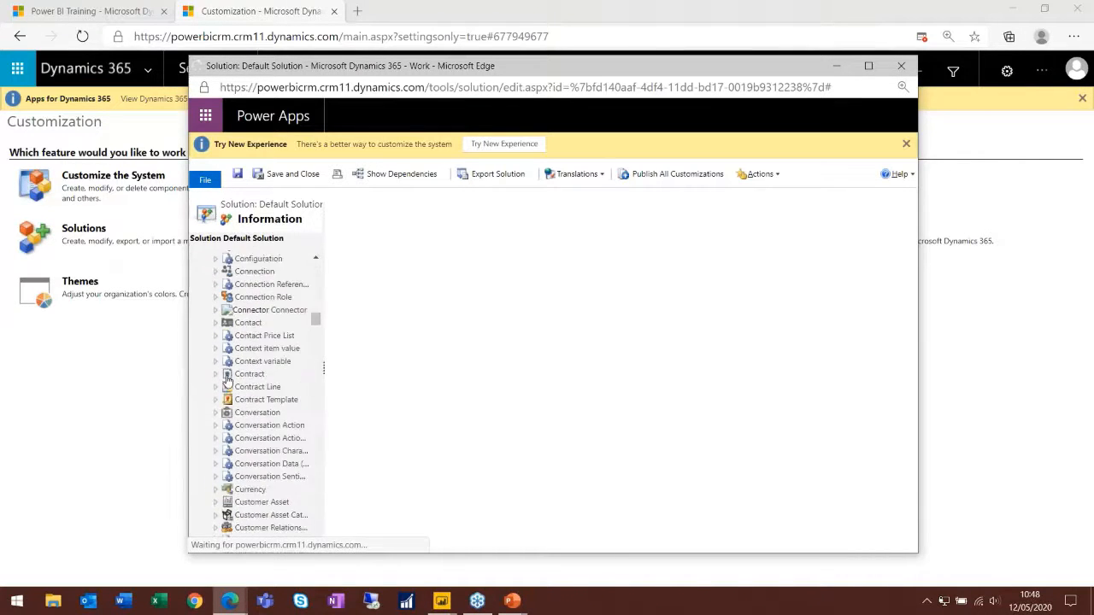
scroll(229, 382, "down", 15)
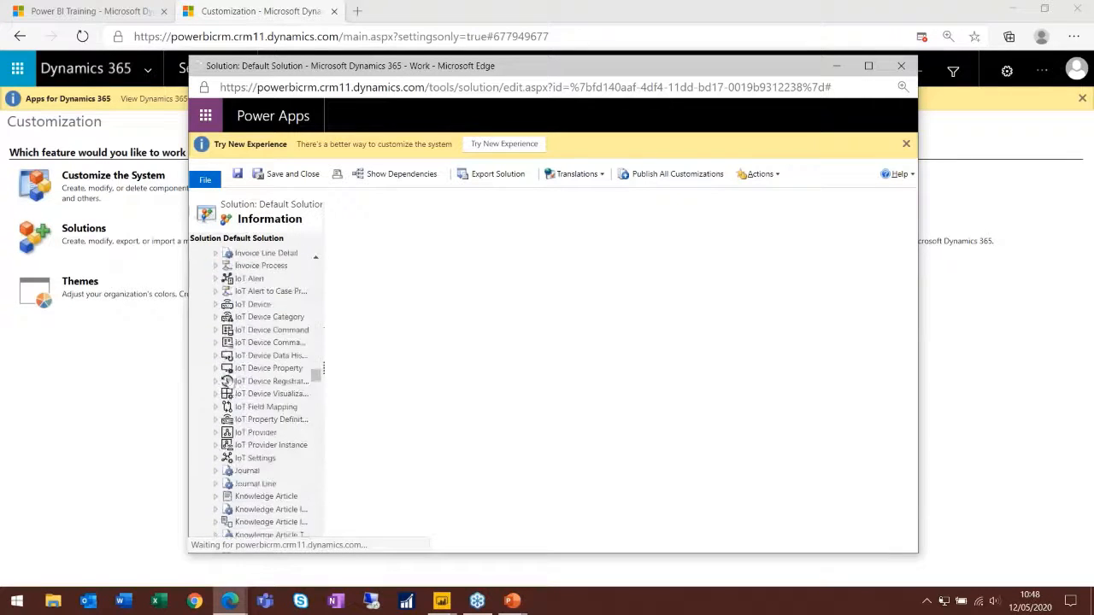
scroll(229, 382, "down", 10)
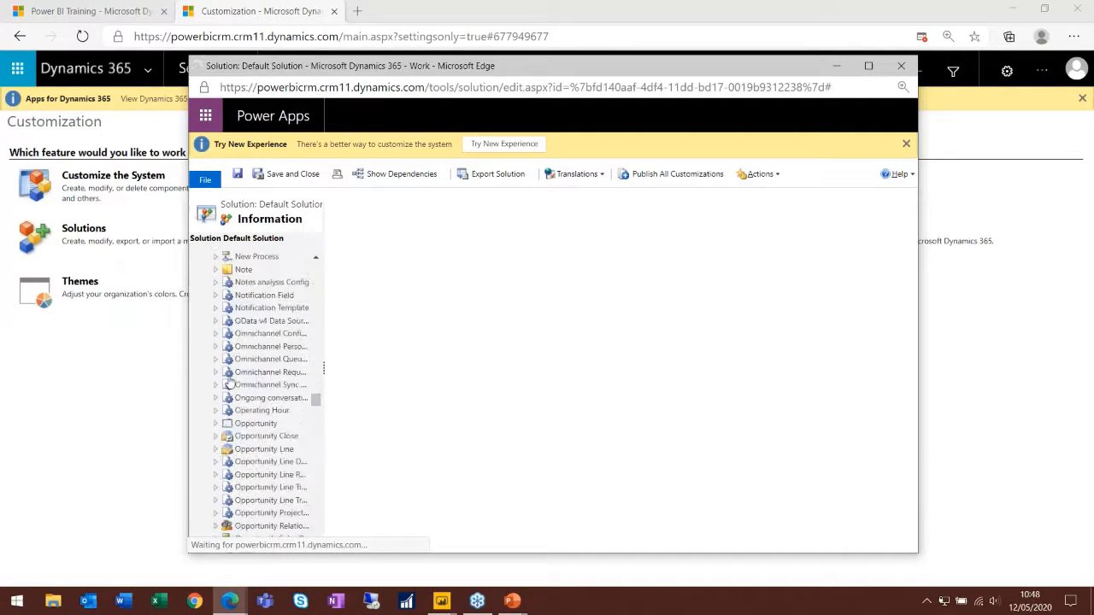
left_click(215, 422)
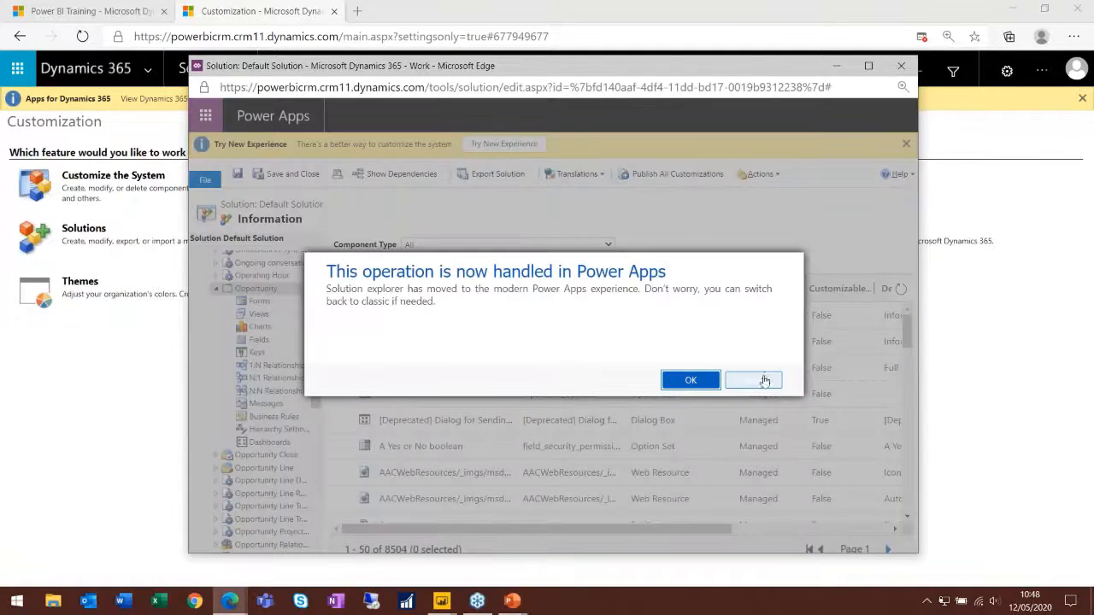
left_click(759, 379)
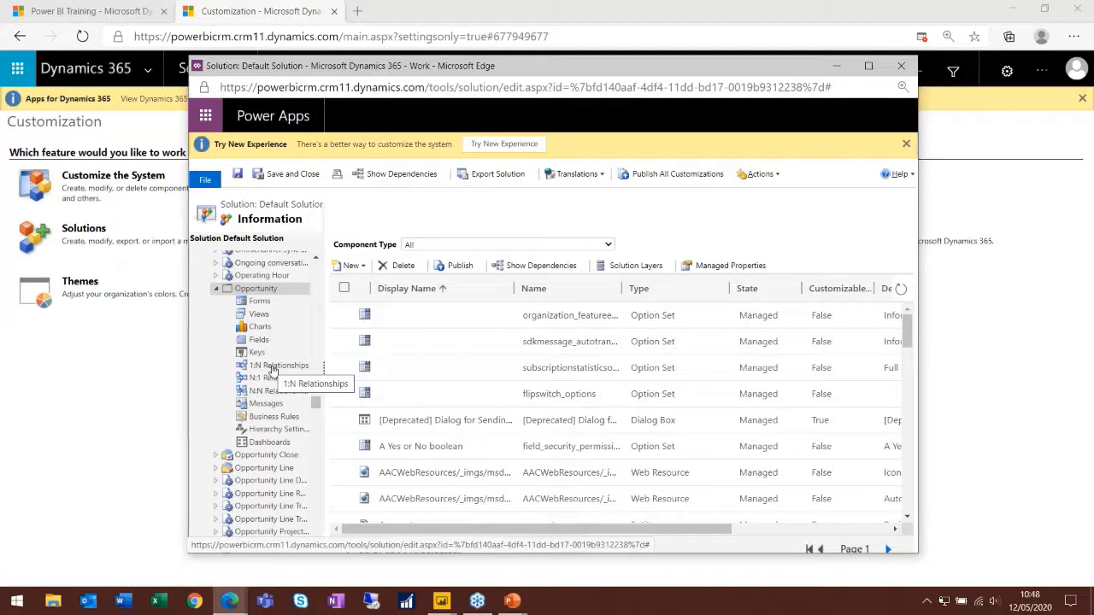
Expand the Order entity, return to Opportunity and examine the related entities in its 1:N relationships
scroll(248, 427, "down", 4)
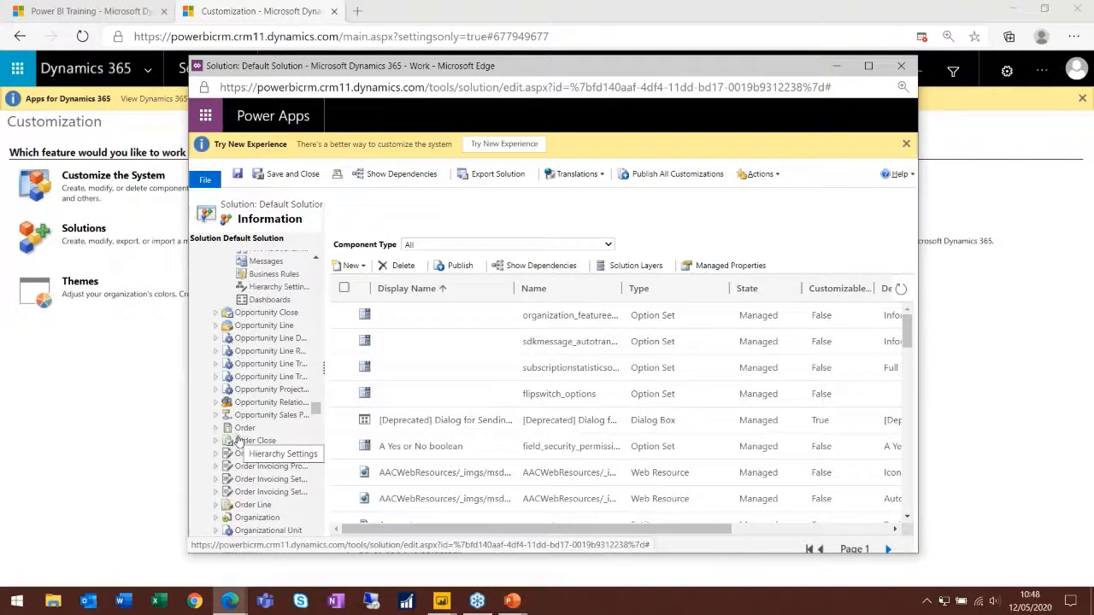
left_click(217, 428)
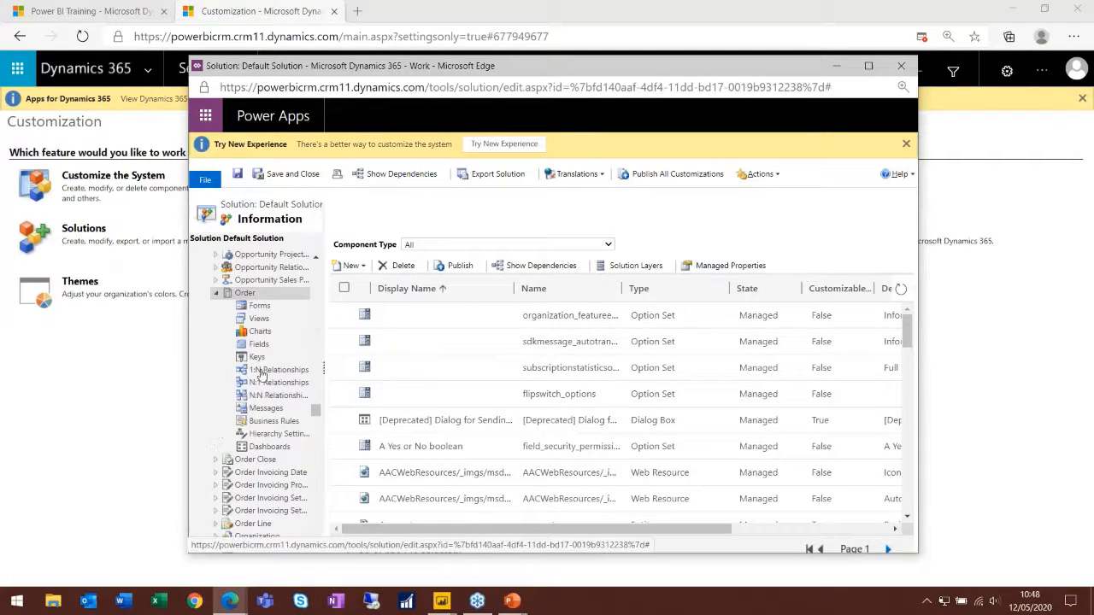
scroll(265, 342, "up", 5)
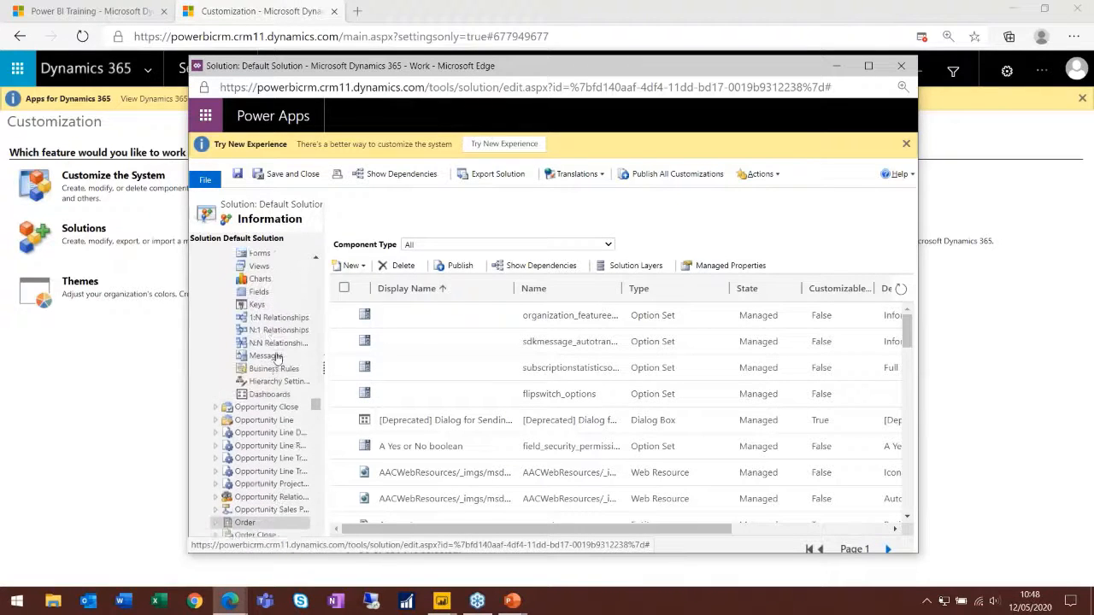
left_click(278, 326)
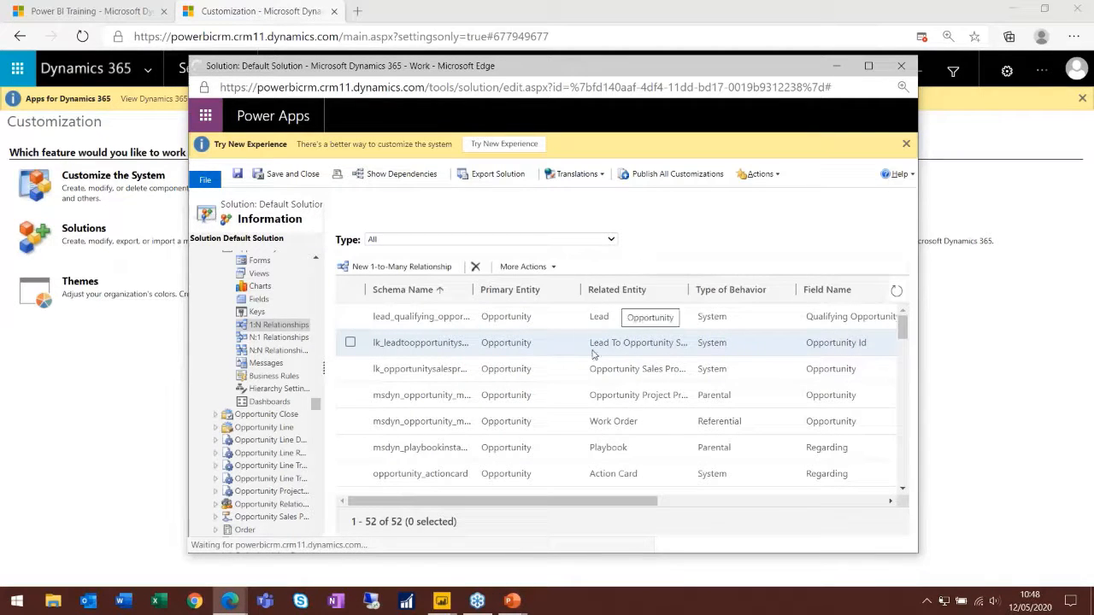
scroll(580, 376, "down", 3)
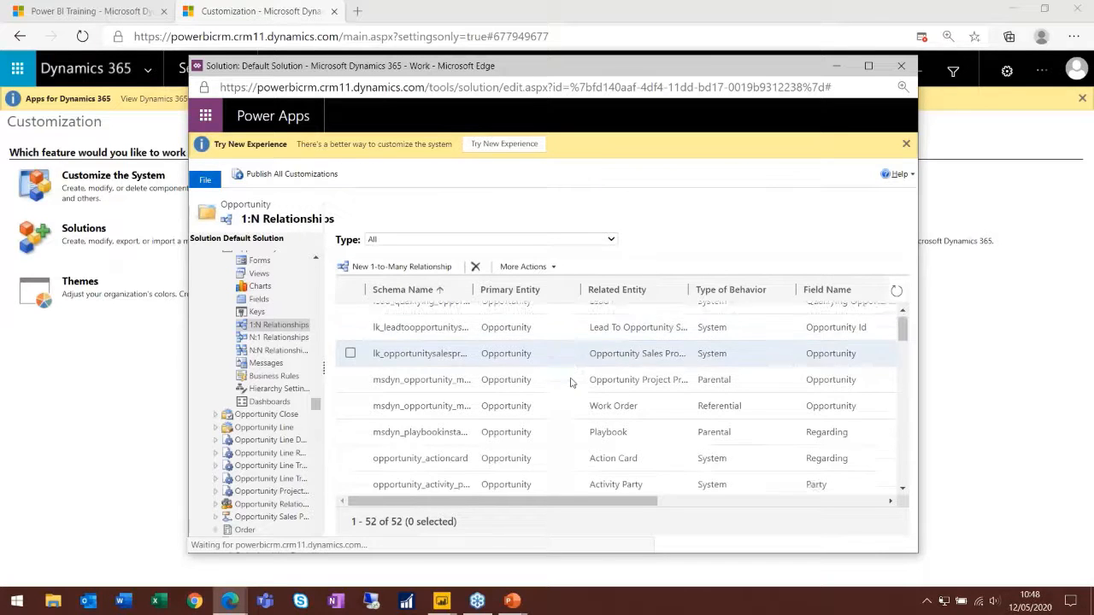
scroll(576, 368, "down", 5)
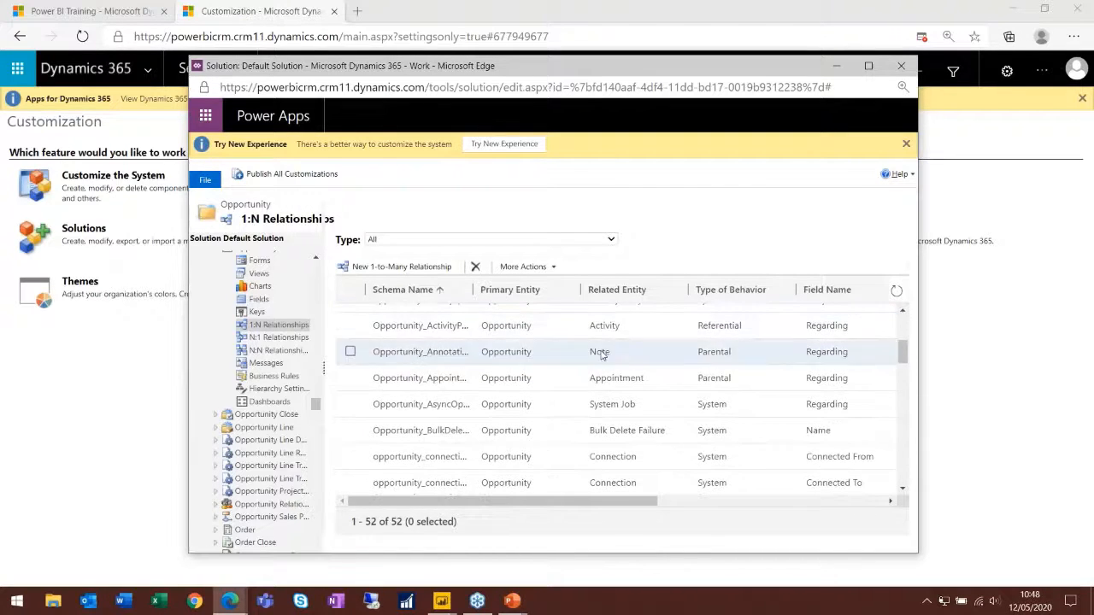
scroll(616, 369, "down", 10)
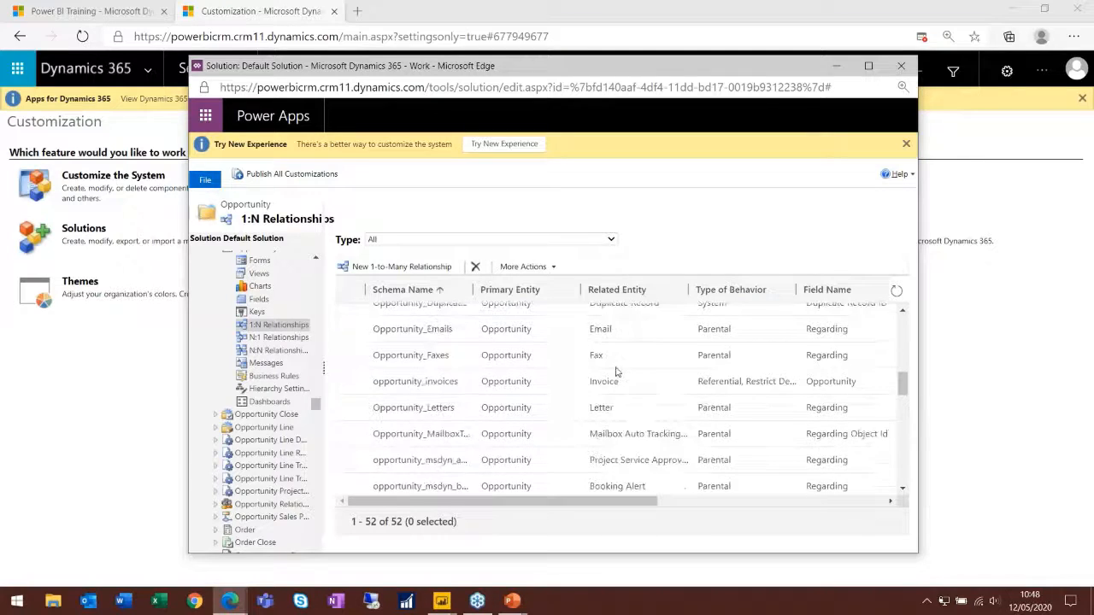
scroll(616, 370, "down", 3)
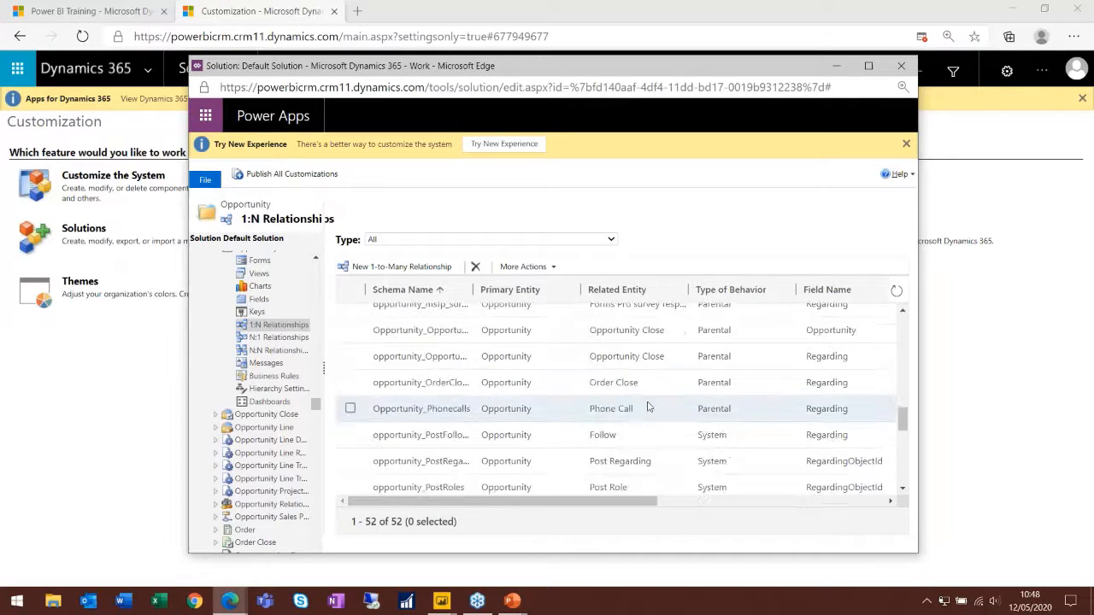
Open the Opportunity entity's N:1 relationships and examine the primary entities and field names, including Potential Customer and Account
left_click(269, 340)
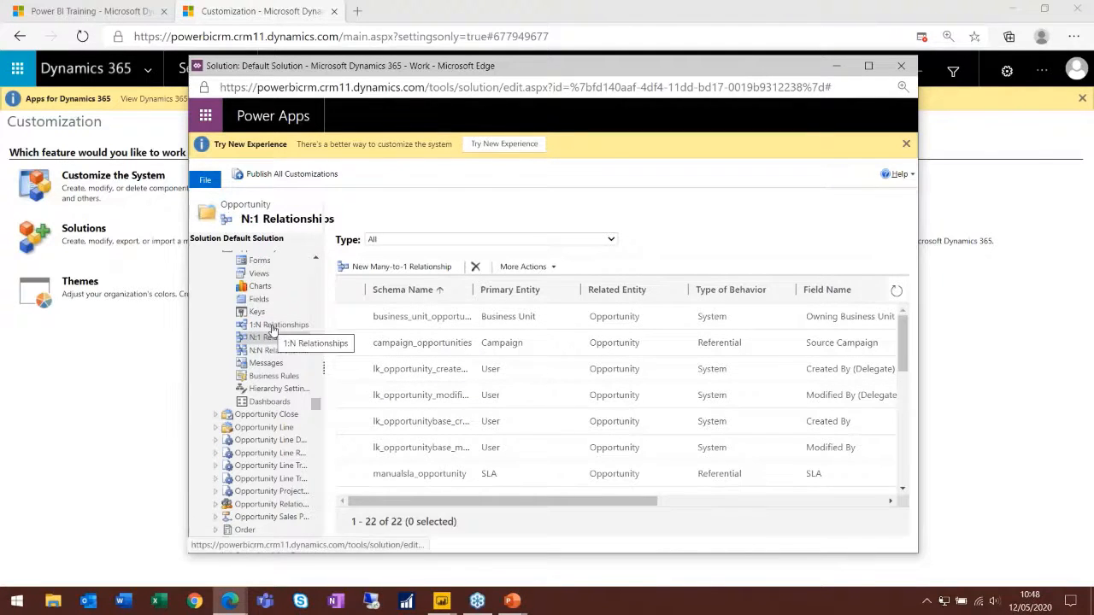
scroll(622, 380, "down", 1)
scroll(621, 380, "down", 3)
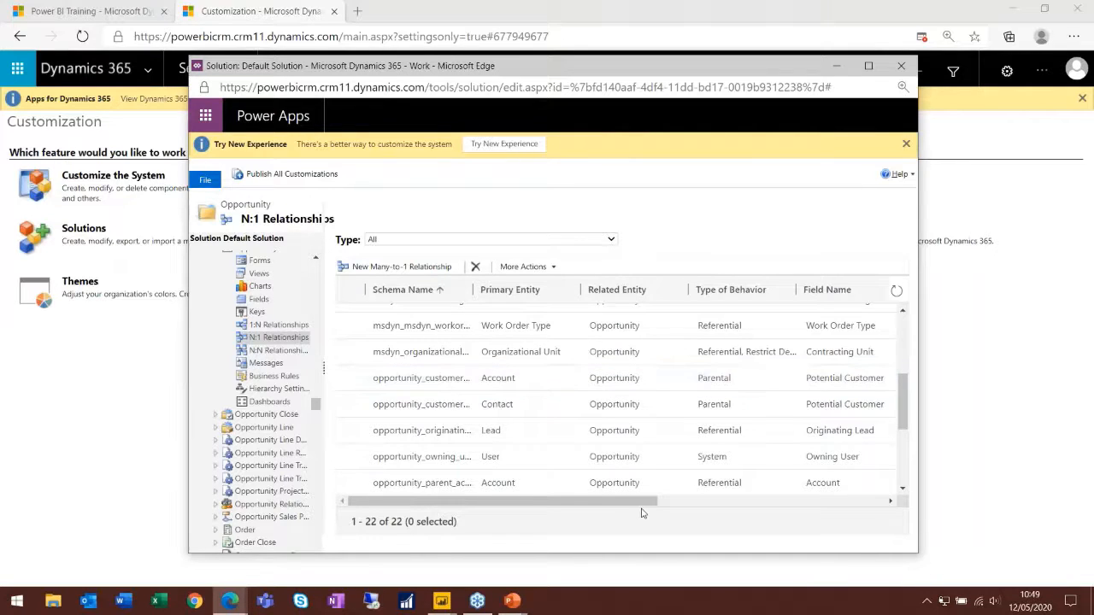
left_click_drag(641, 504, 740, 505)
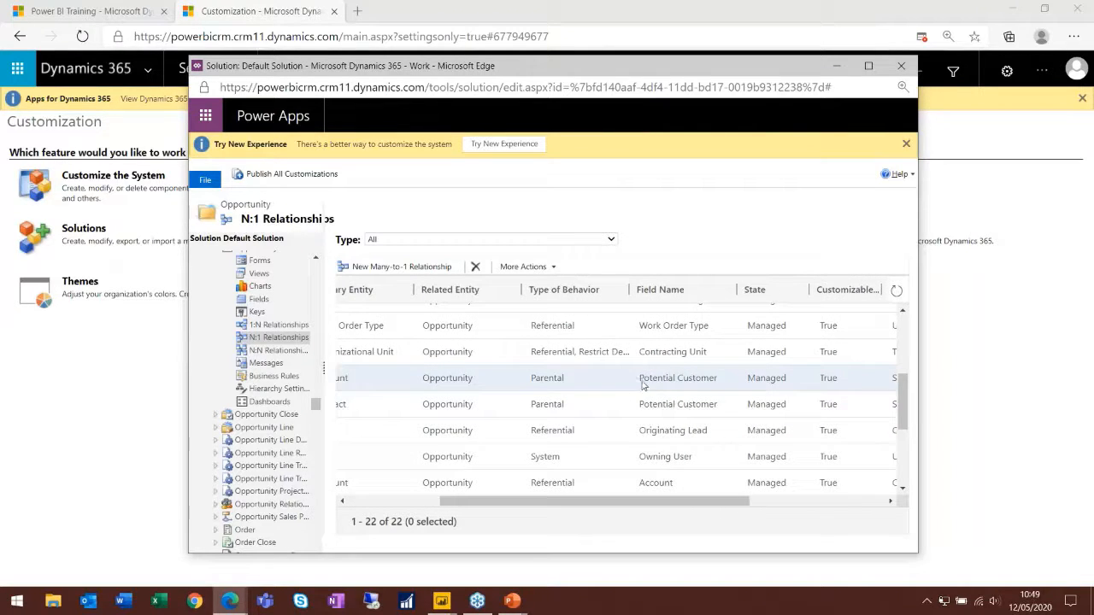
left_click_drag(639, 378, 717, 381)
left_click_drag(653, 482, 450, 461)
left_click(640, 407)
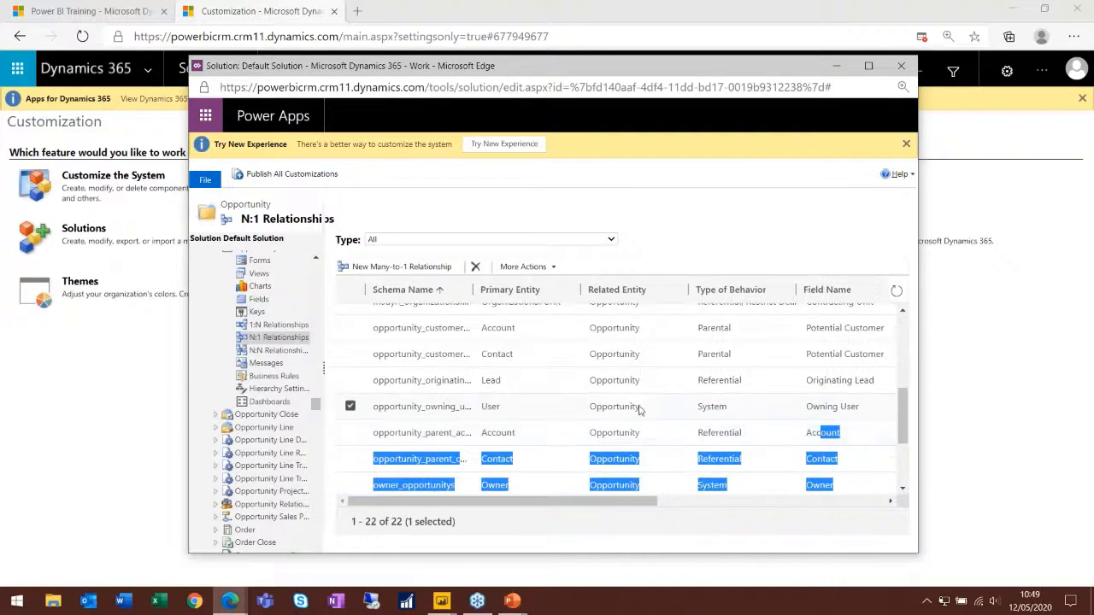